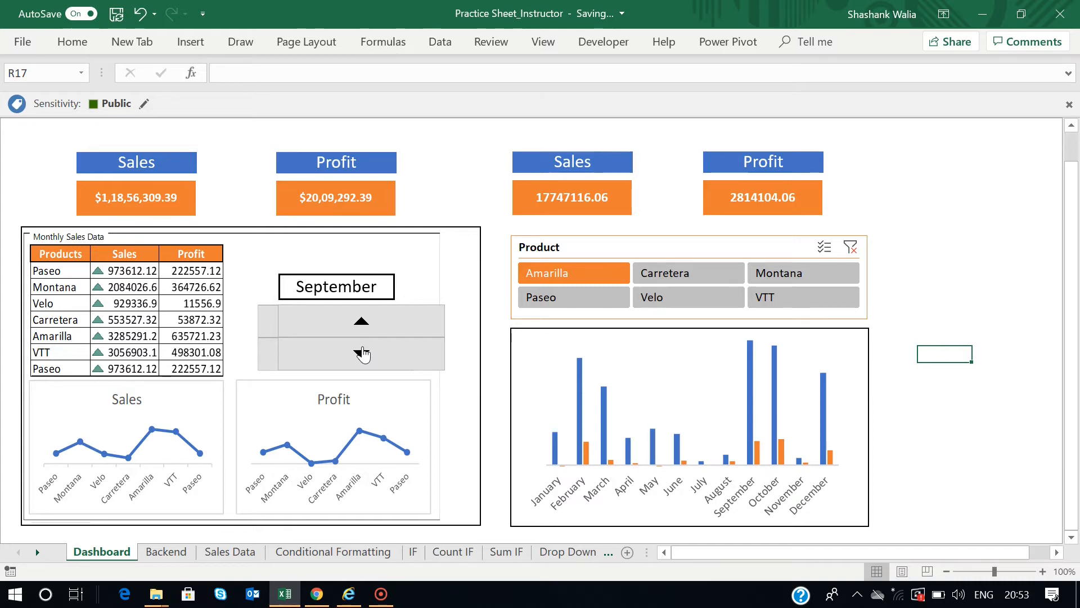
# Change the dashboard month to August and back to September, and filter the product slicer by Carretera and finally Paseo.
pyautogui.click(361, 356)
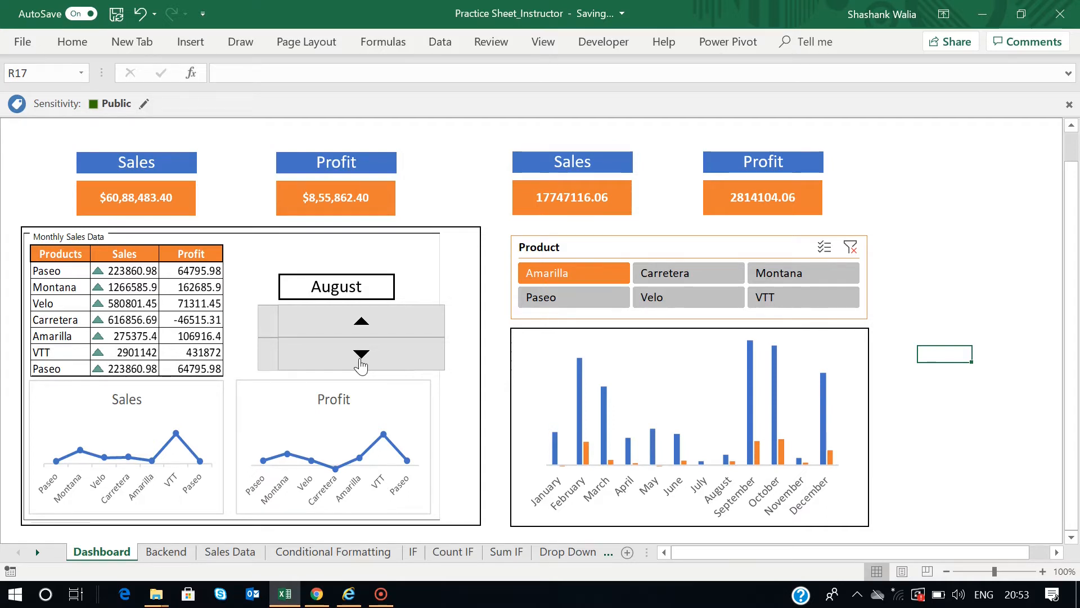
pyautogui.click(369, 331)
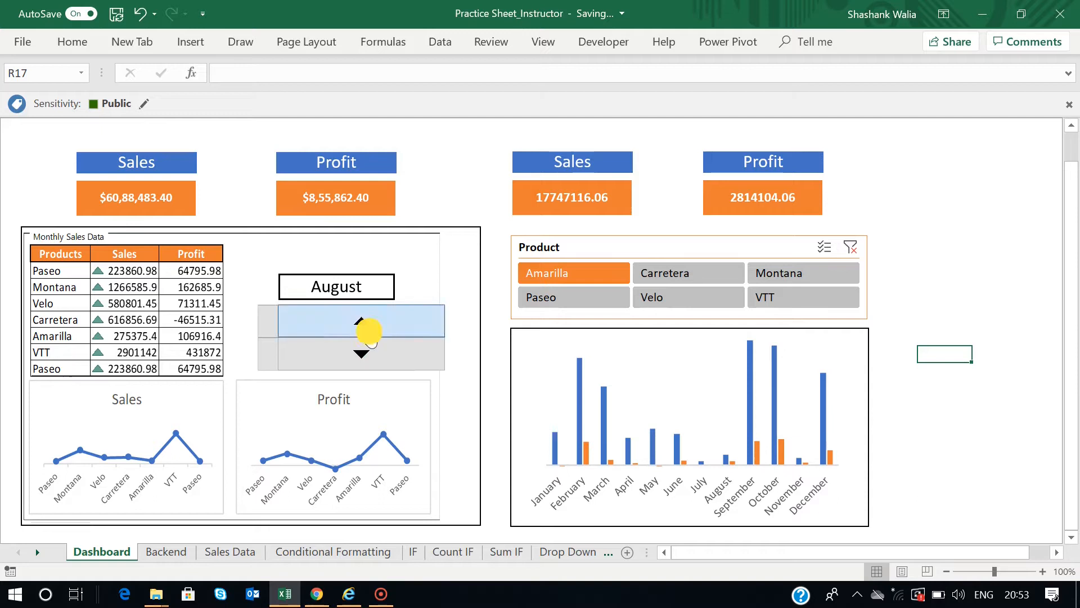
pyautogui.click(660, 274)
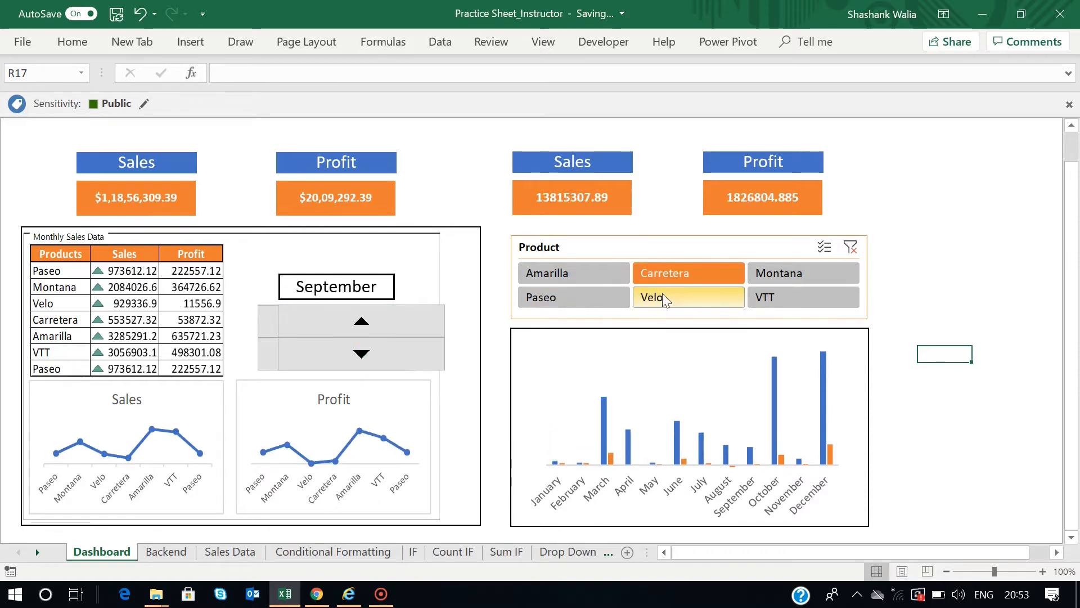
pyautogui.click(595, 295)
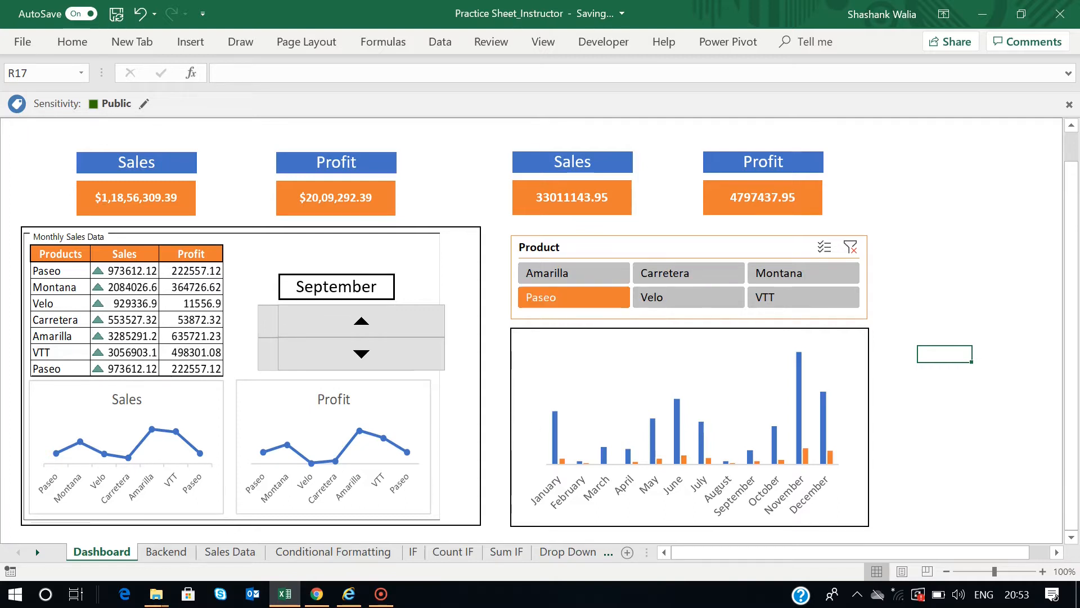
# Open the Sales Data sheet and examine its columns from Country through Year, including the sort and filter options of the Sales column.
pyautogui.click(237, 551)
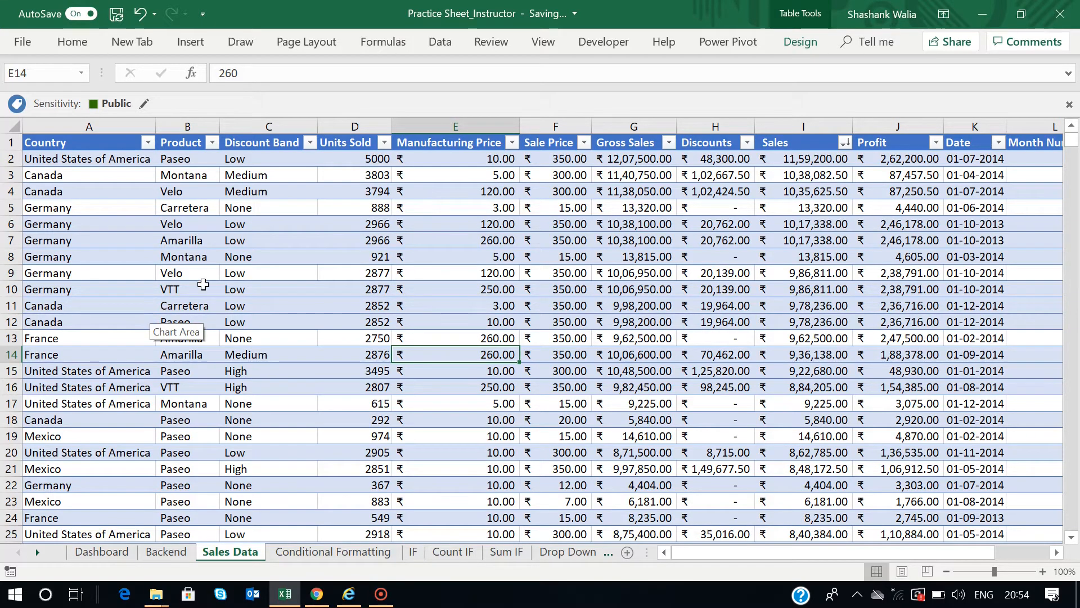
pyautogui.click(93, 163)
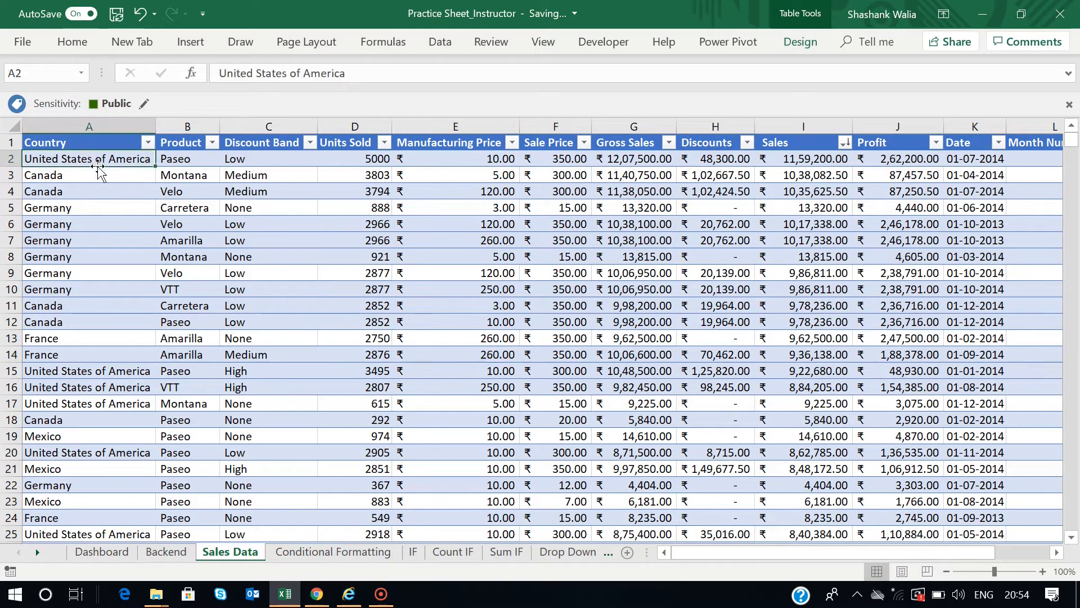
pyautogui.click(195, 163)
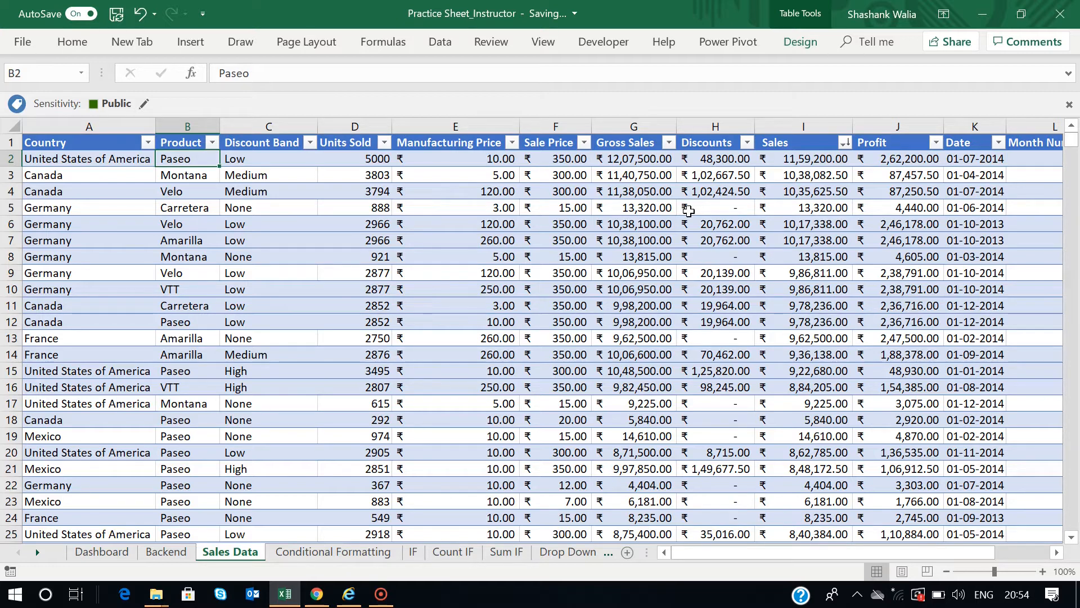
pyautogui.click(1058, 553)
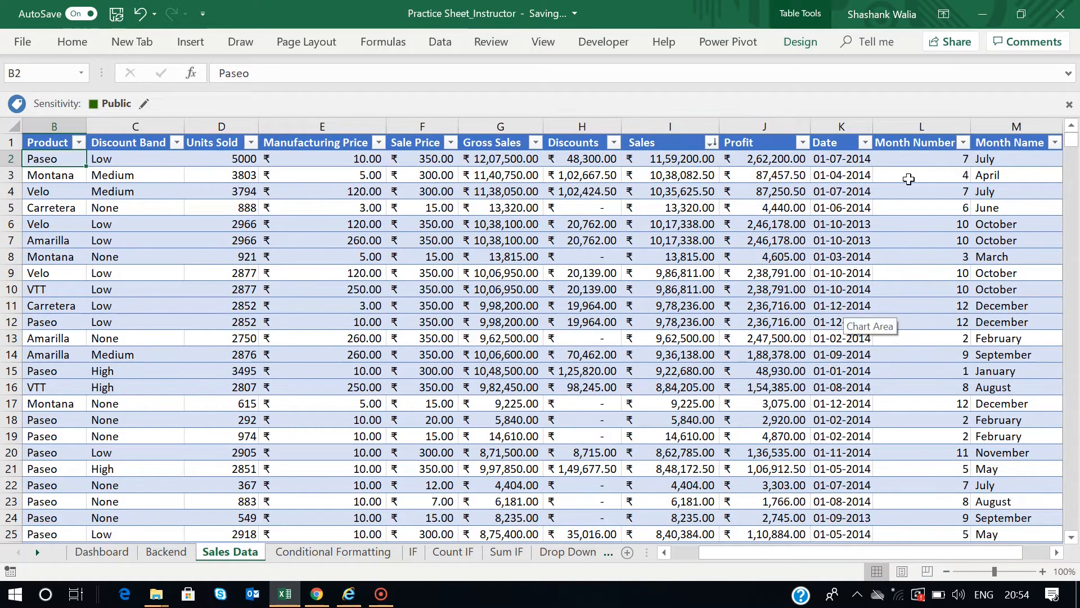
pyautogui.click(1057, 552)
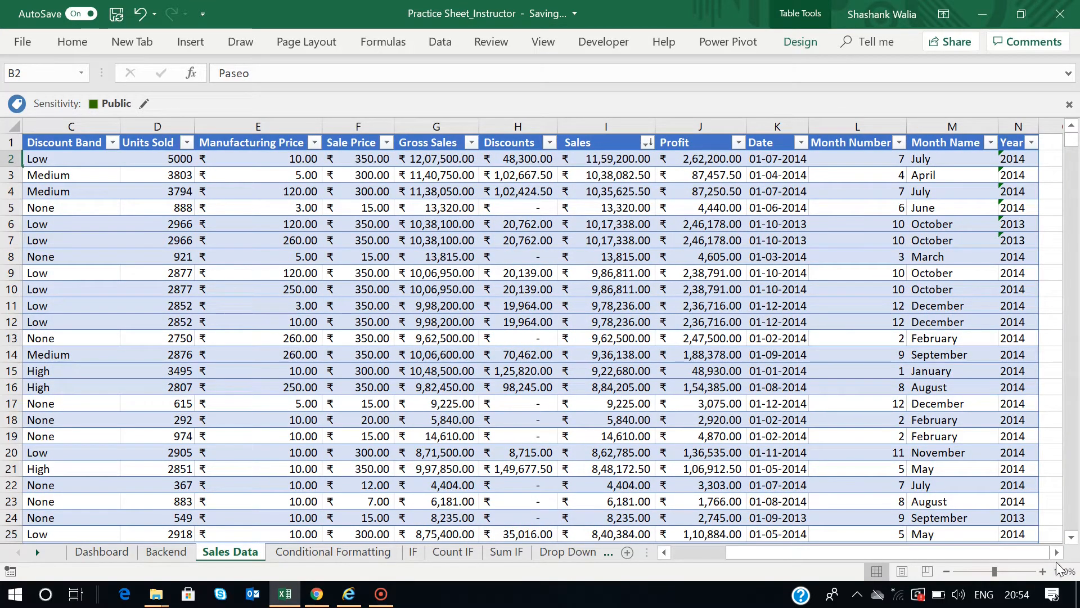
pyautogui.click(776, 171)
pyautogui.click(774, 156)
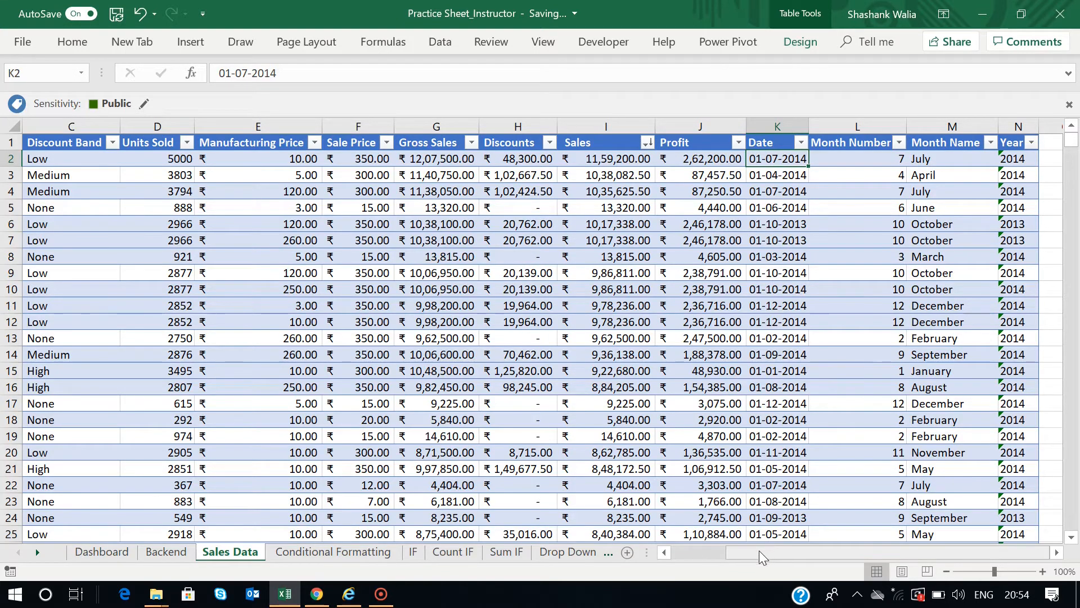
pyautogui.click(682, 552)
pyautogui.click(218, 277)
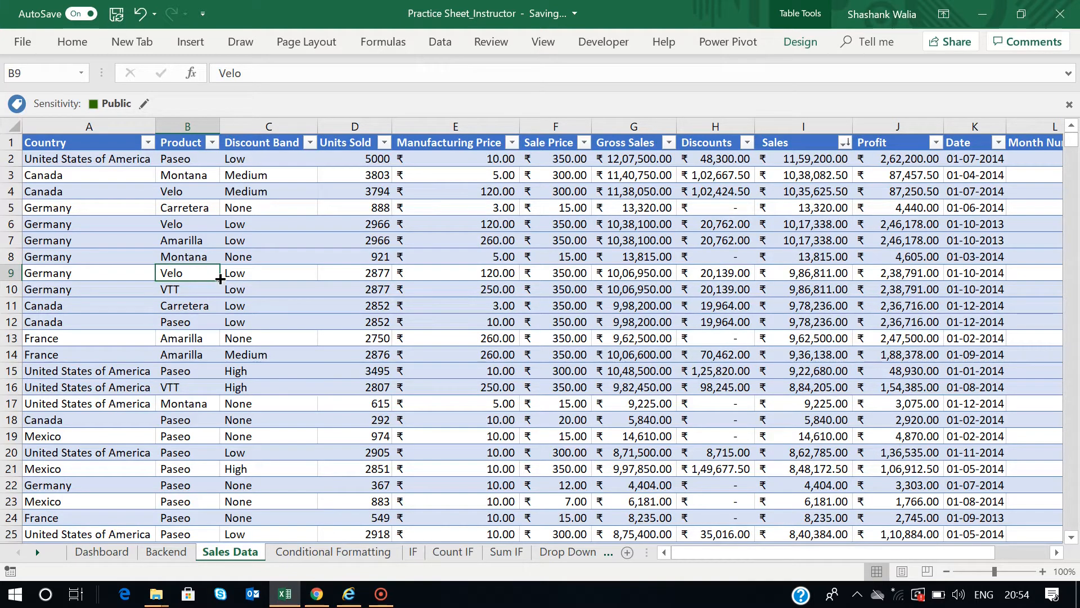
pyautogui.click(845, 143)
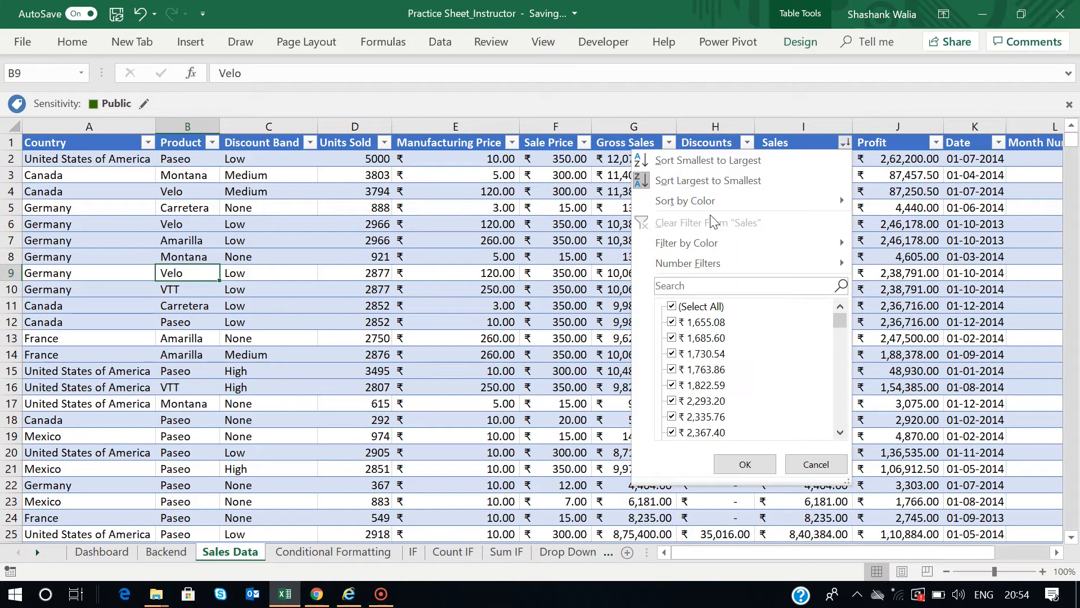
pyautogui.click(906, 206)
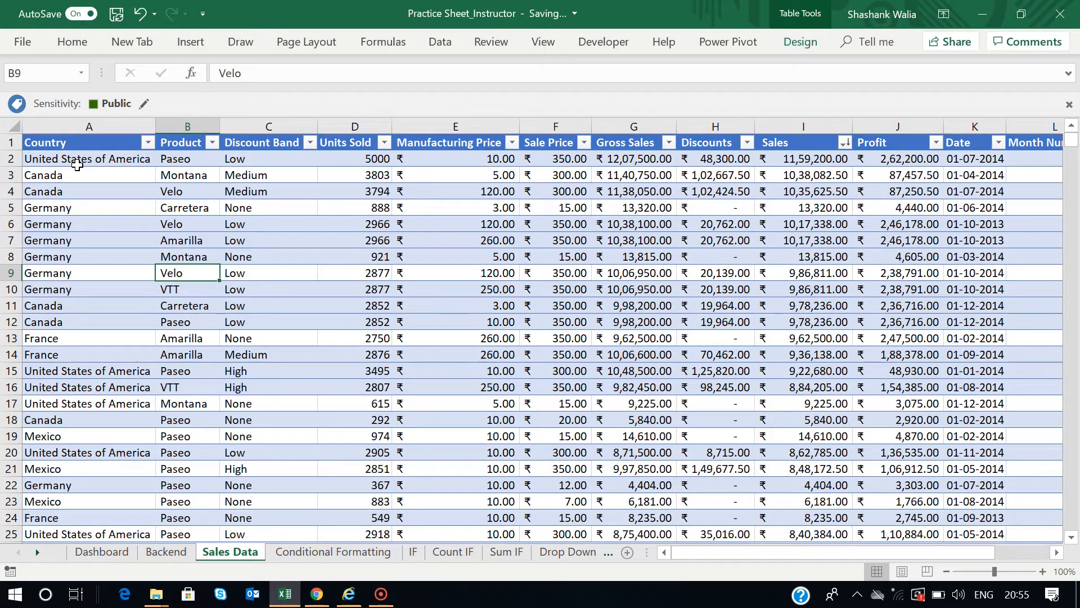
# Convert the Sales_Data table on the Sales Data sheet to a normal range.
pyautogui.click(302, 227)
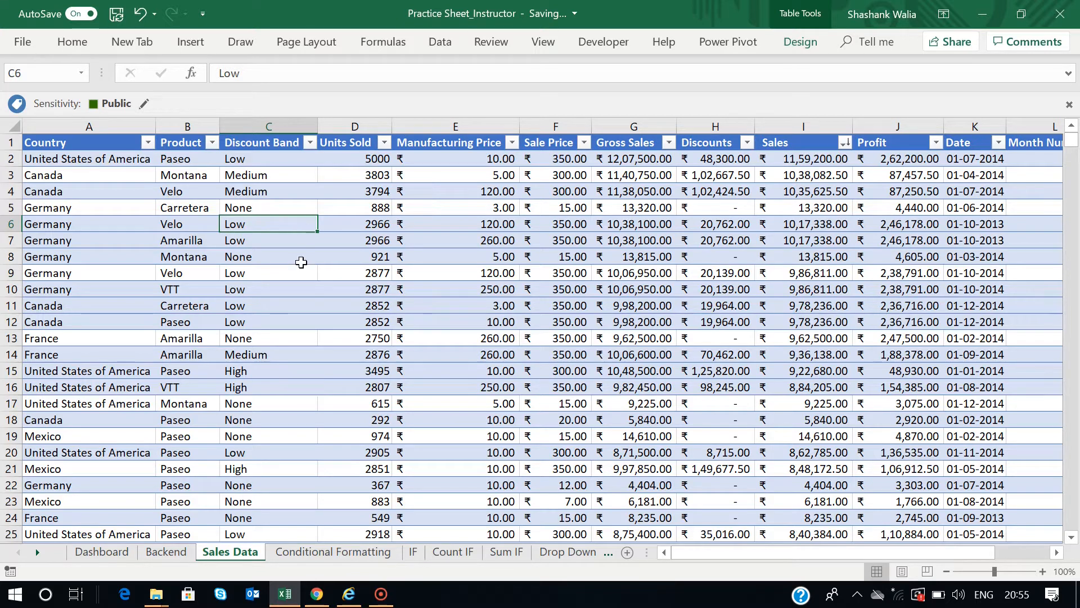
pyautogui.click(366, 227)
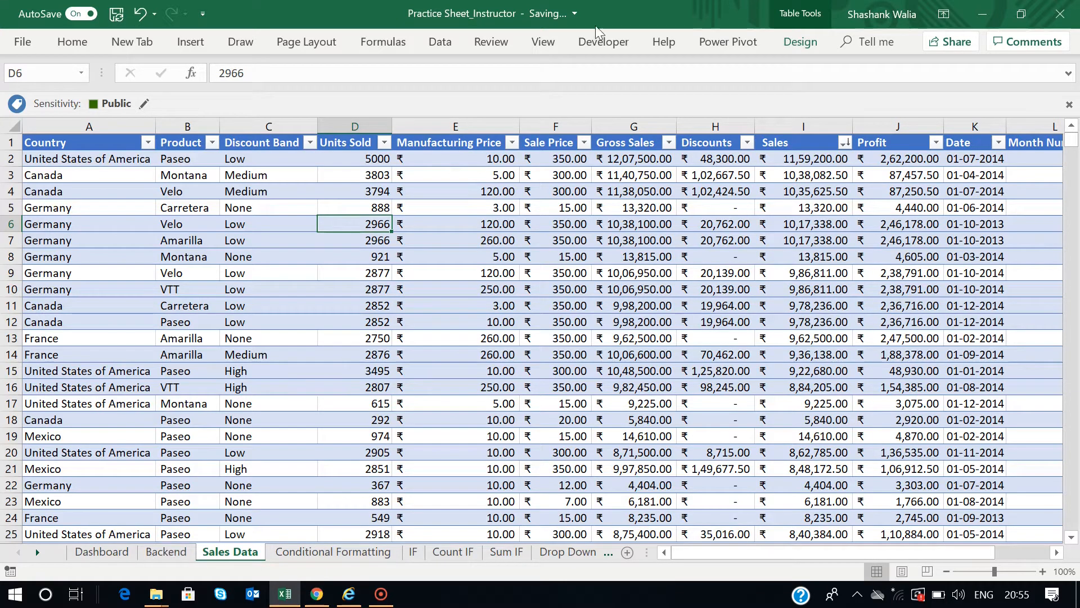
pyautogui.click(800, 43)
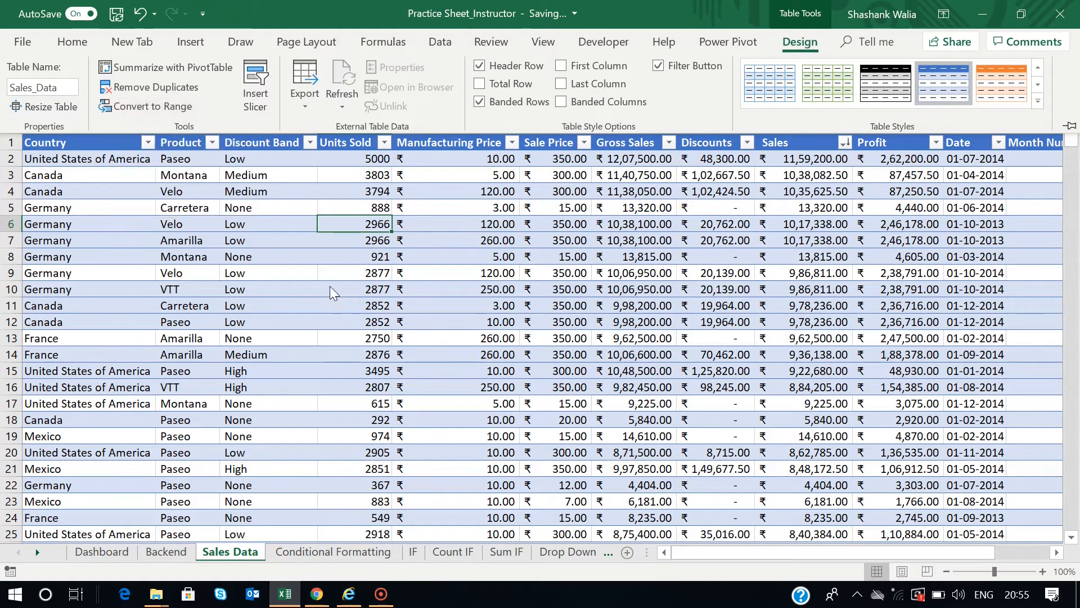
pyautogui.click(170, 110)
pyautogui.click(506, 345)
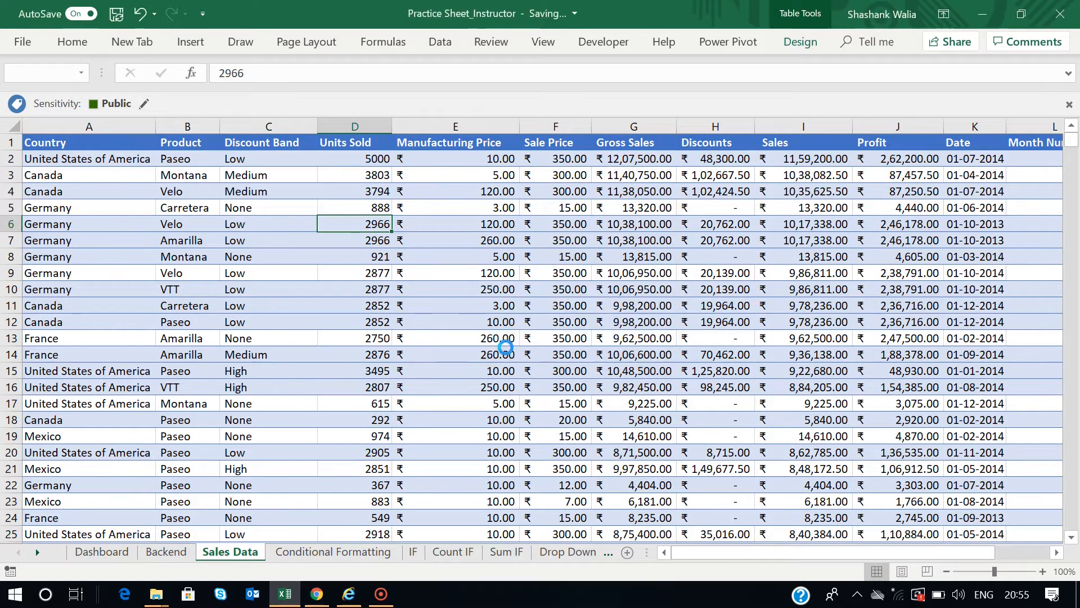
pyautogui.click(341, 274)
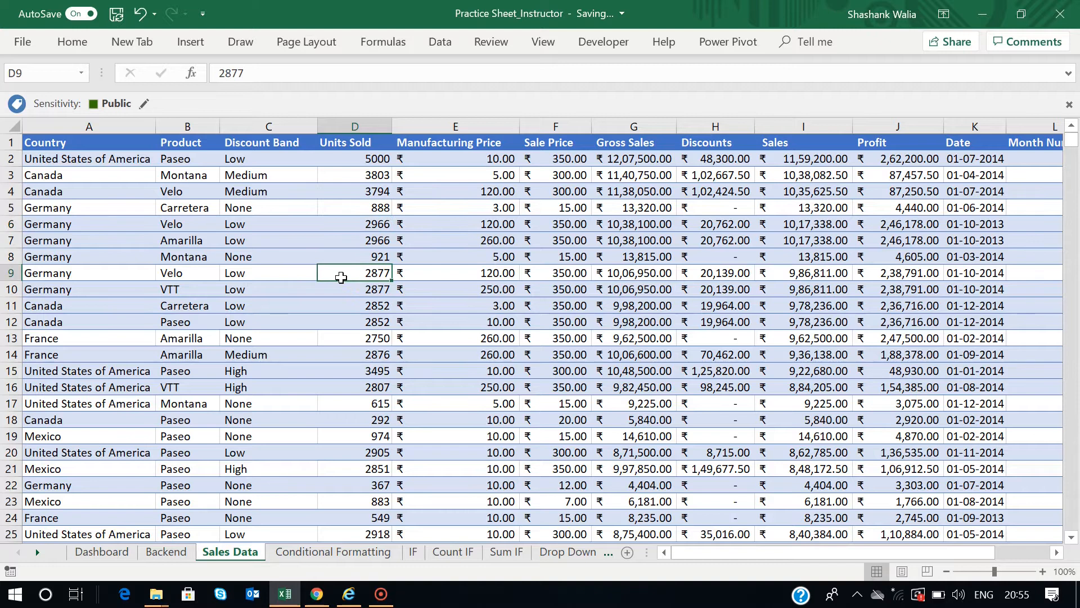
# Create a table from the sales data range $A$1:$N$701, with the first row as headers.
pyautogui.hotkey('ctrl', 't')
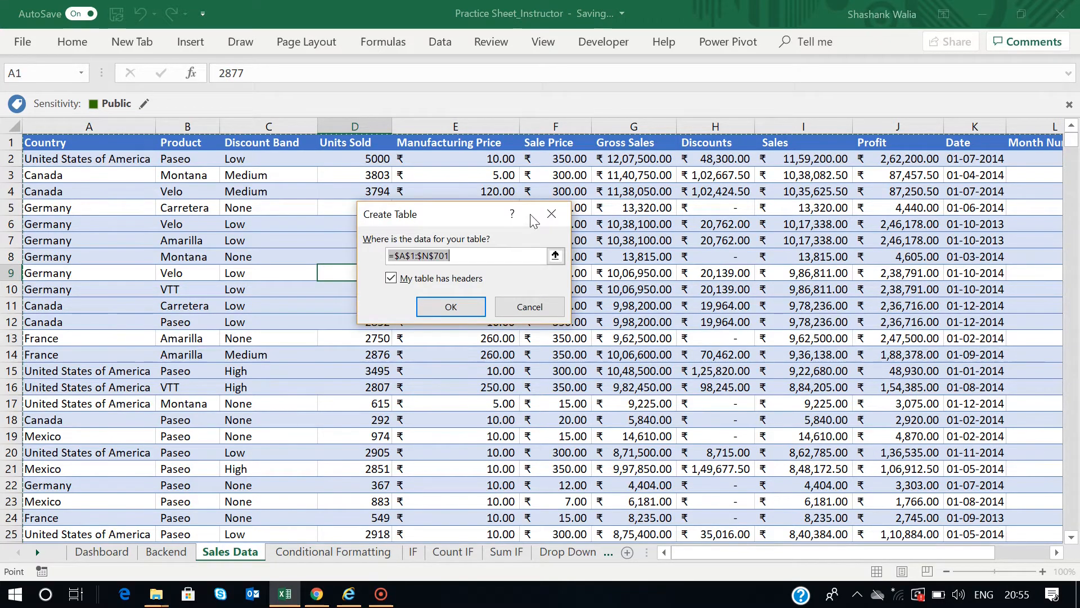
pyautogui.press('Escape')
pyautogui.click(358, 242)
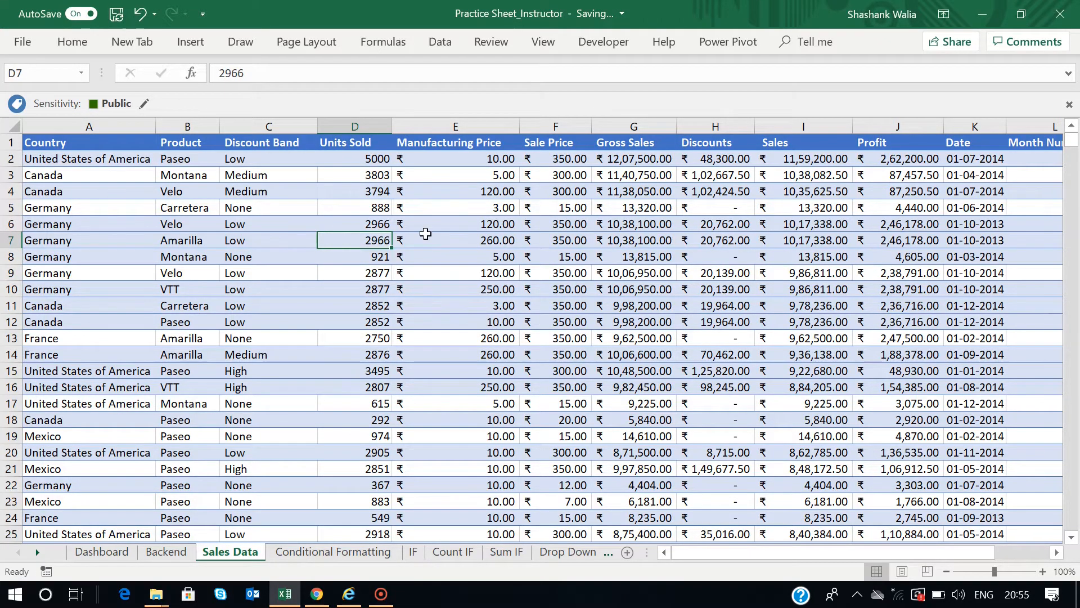
pyautogui.hotkey('ctrl', 't')
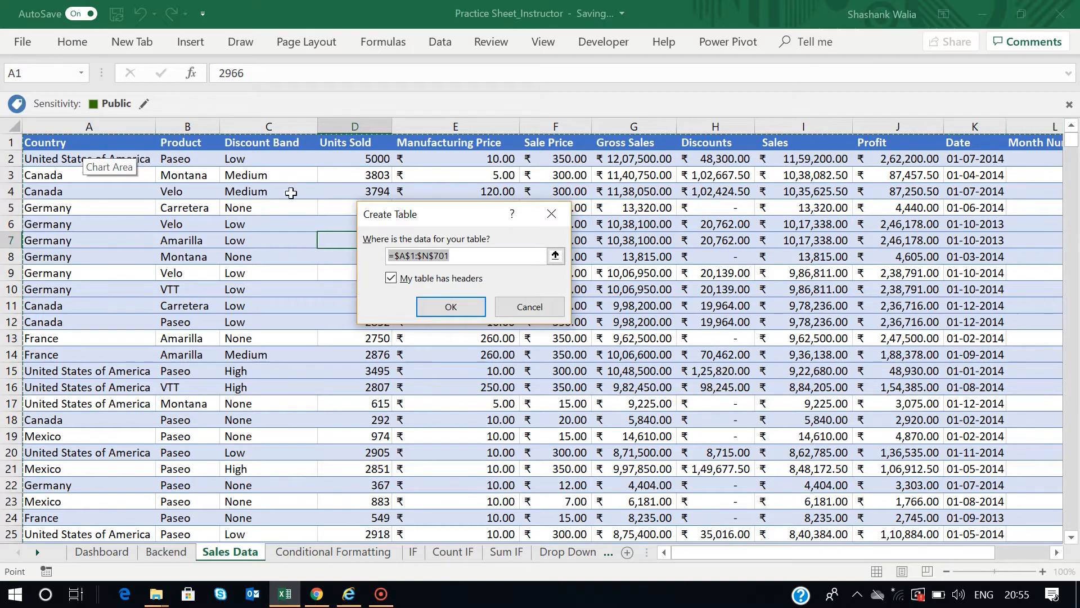
pyautogui.click(454, 306)
# Rename the new sales table as Sales_Data.
pyautogui.click(247, 191)
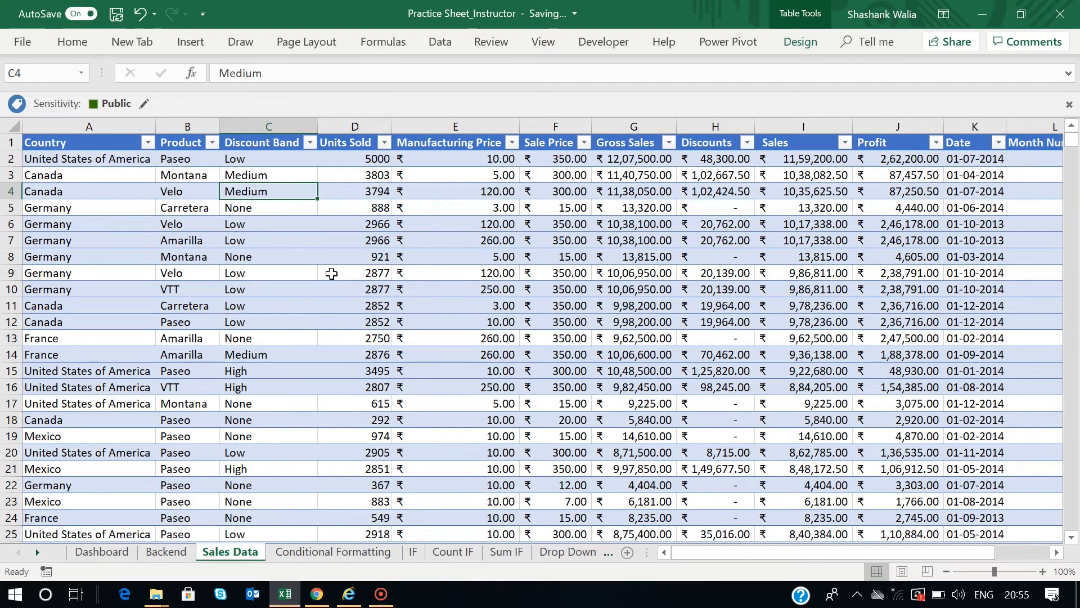
pyautogui.click(800, 42)
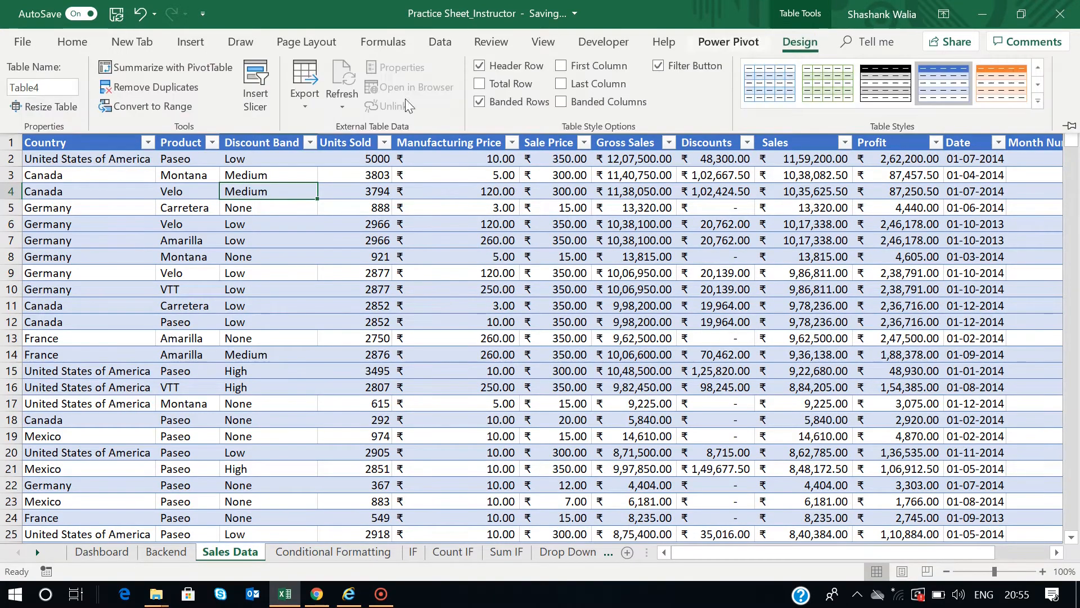
pyautogui.click(46, 87)
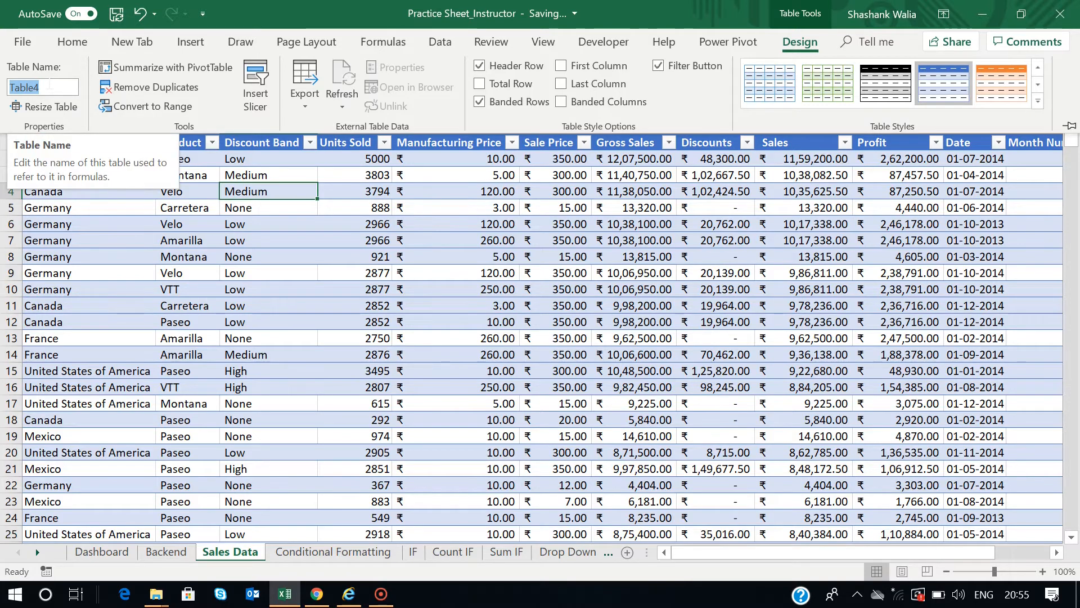
pyautogui.press('BackSpace')
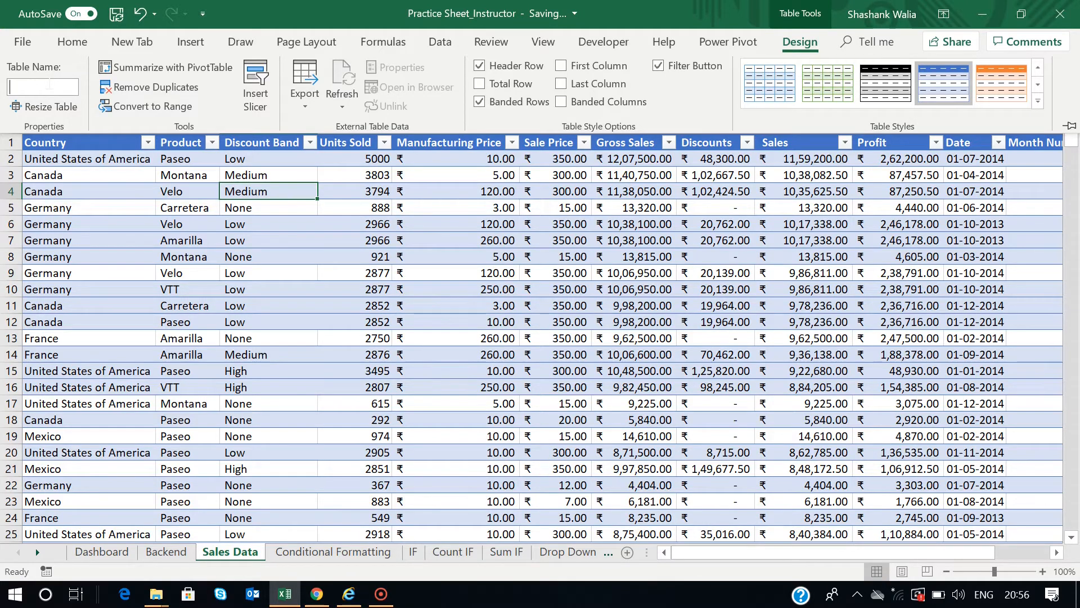
pyautogui.write('Sales_Data')
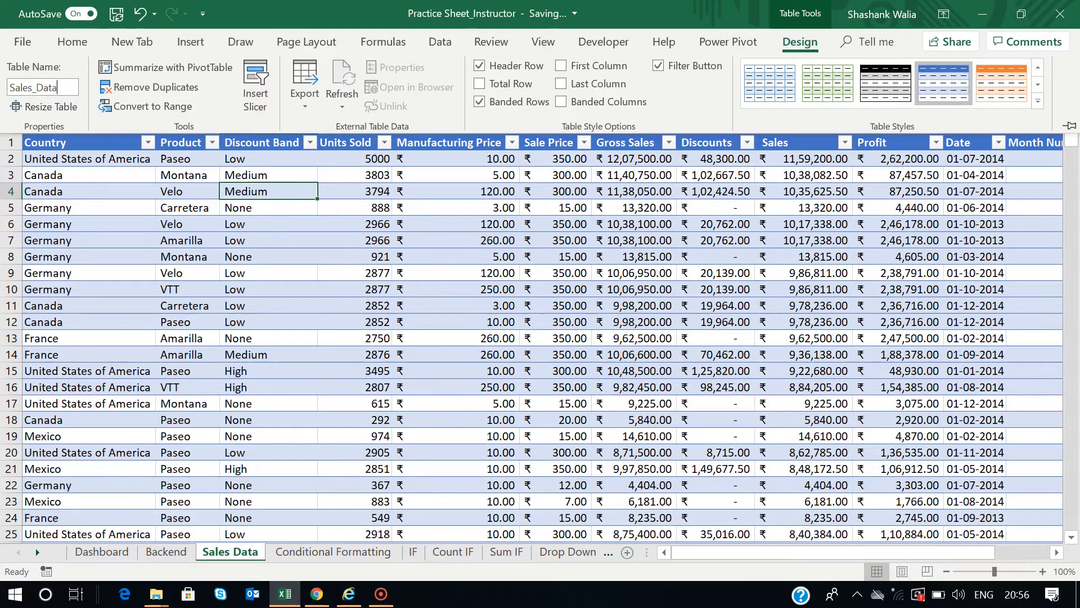
pyautogui.press('Return')
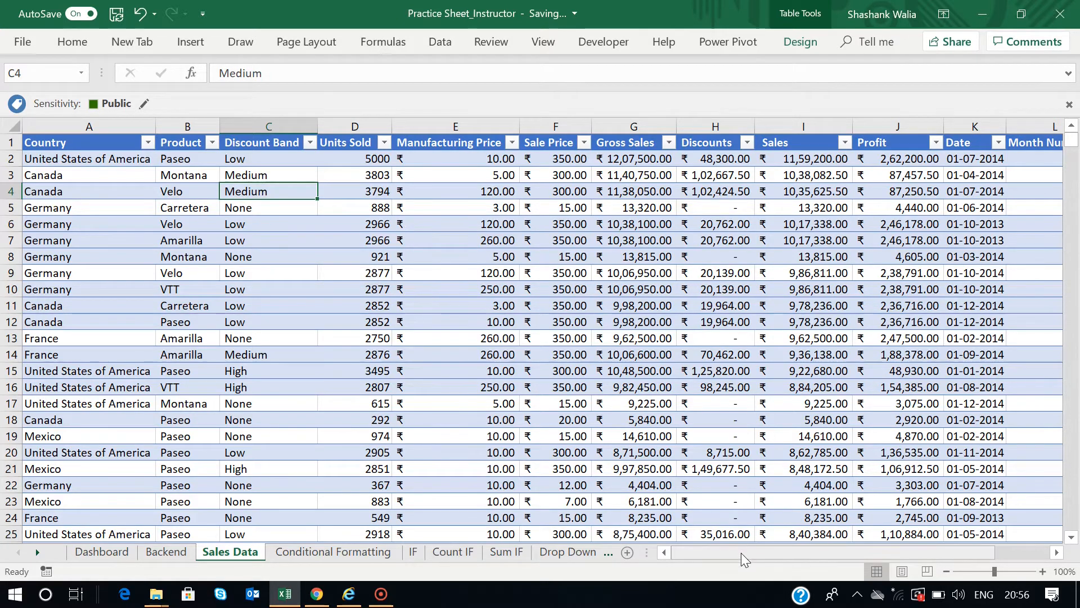
# Select the whole Date column of the sales table and check its number format.
pyautogui.moveTo(741, 553); pyautogui.dragTo(741, 554)
pyautogui.moveTo(763, 544); pyautogui.dragTo(811, 545)
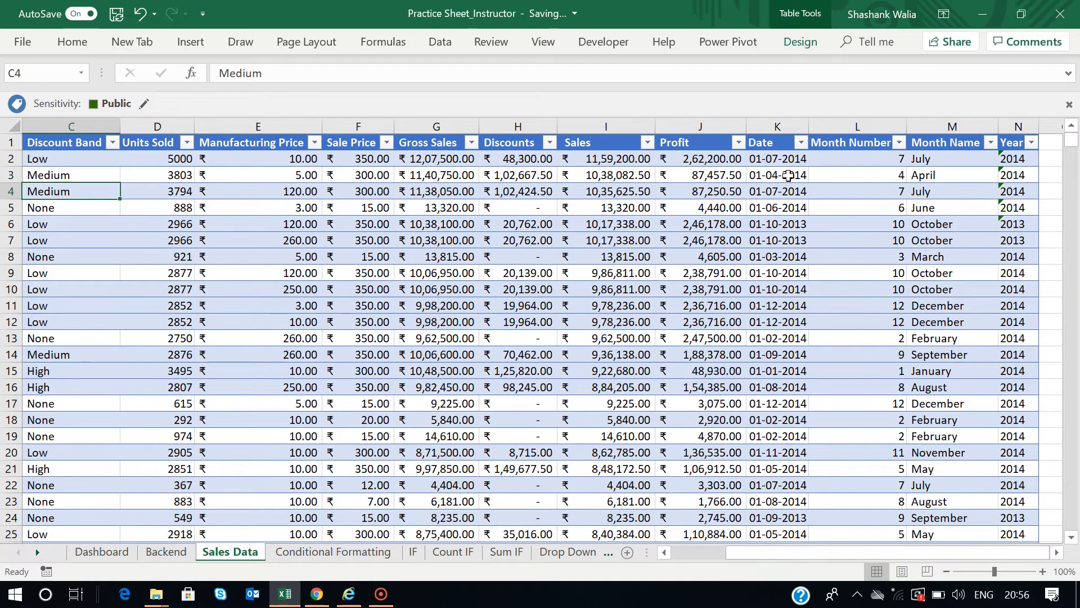
pyautogui.click(779, 160)
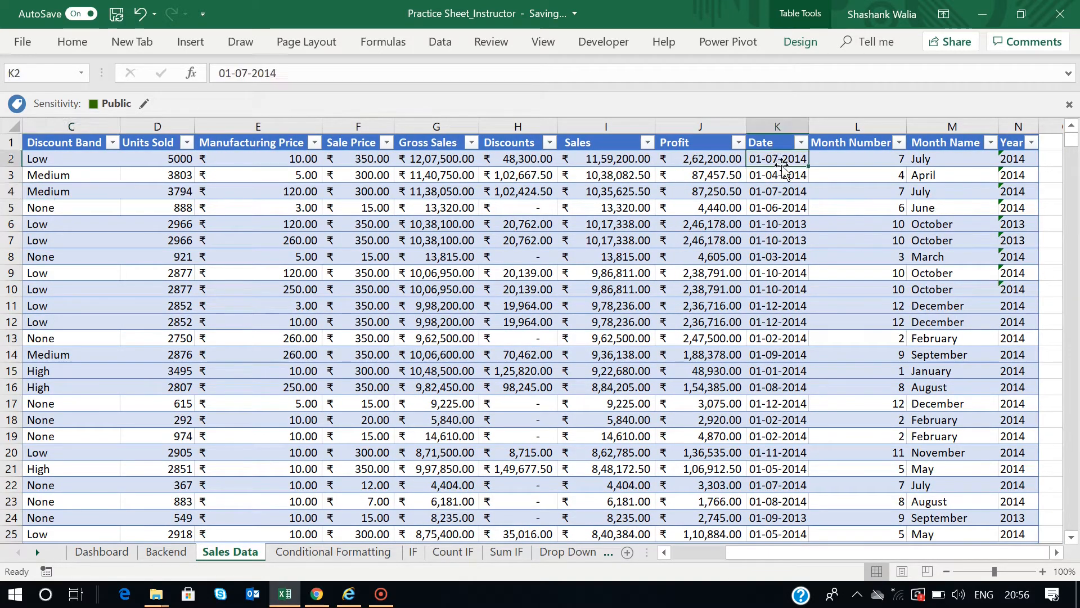
pyautogui.click(769, 120)
pyautogui.click(70, 45)
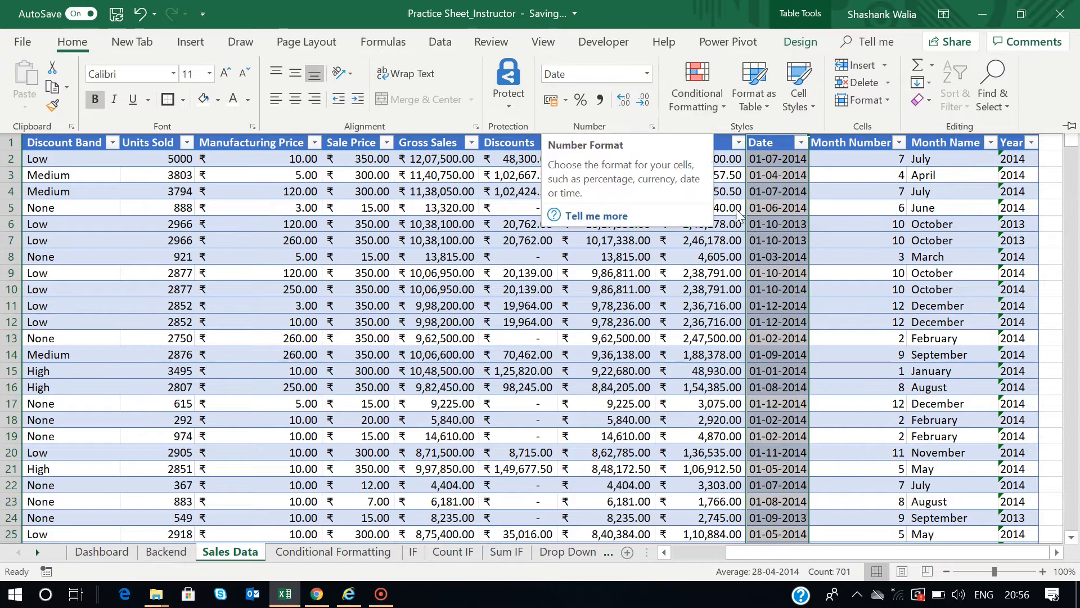
pyautogui.click(842, 159)
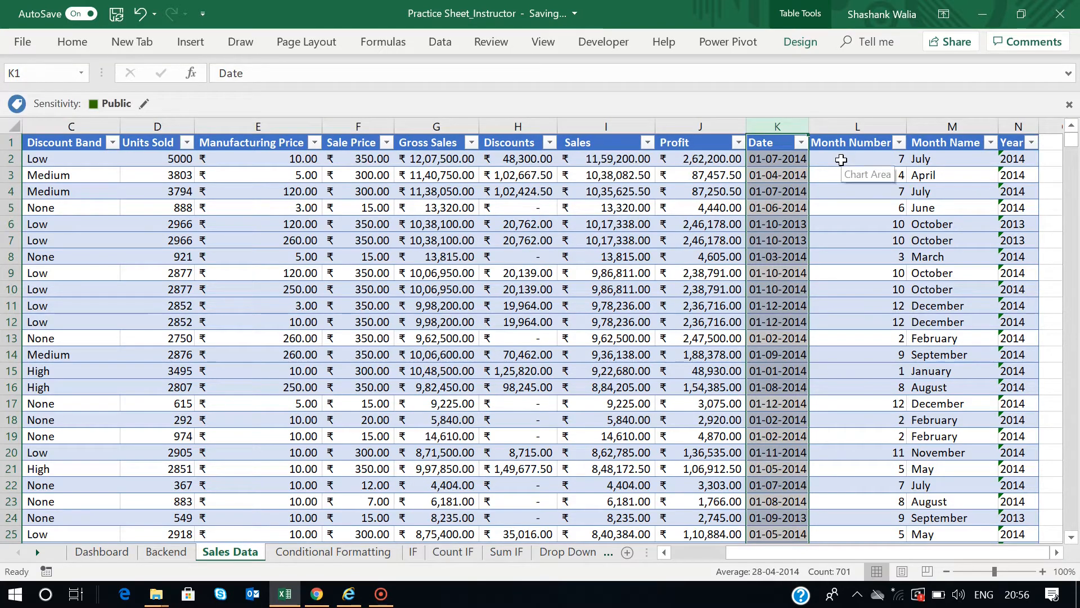
# Select the whole Month Number column and check its number format, then return to the first date in the Date column.
pyautogui.click(848, 155)
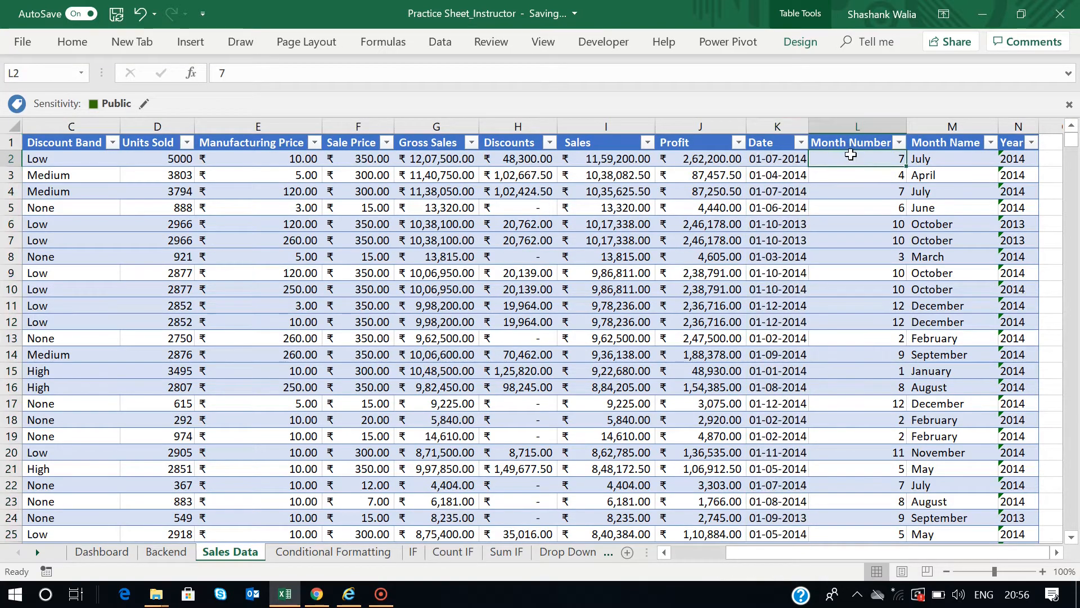
pyautogui.click(849, 126)
pyautogui.click(72, 41)
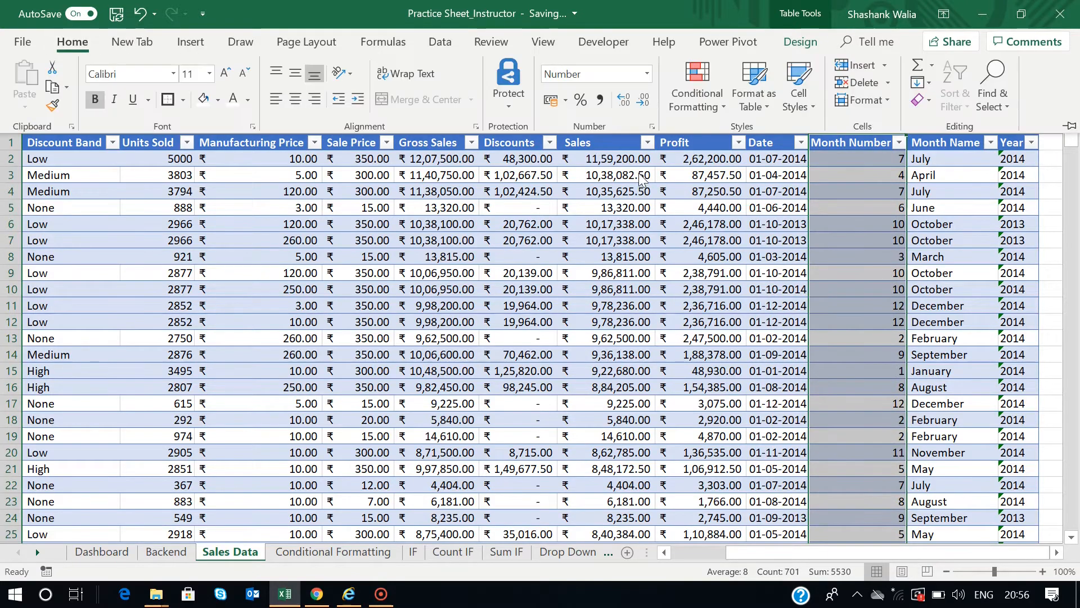
pyautogui.click(871, 157)
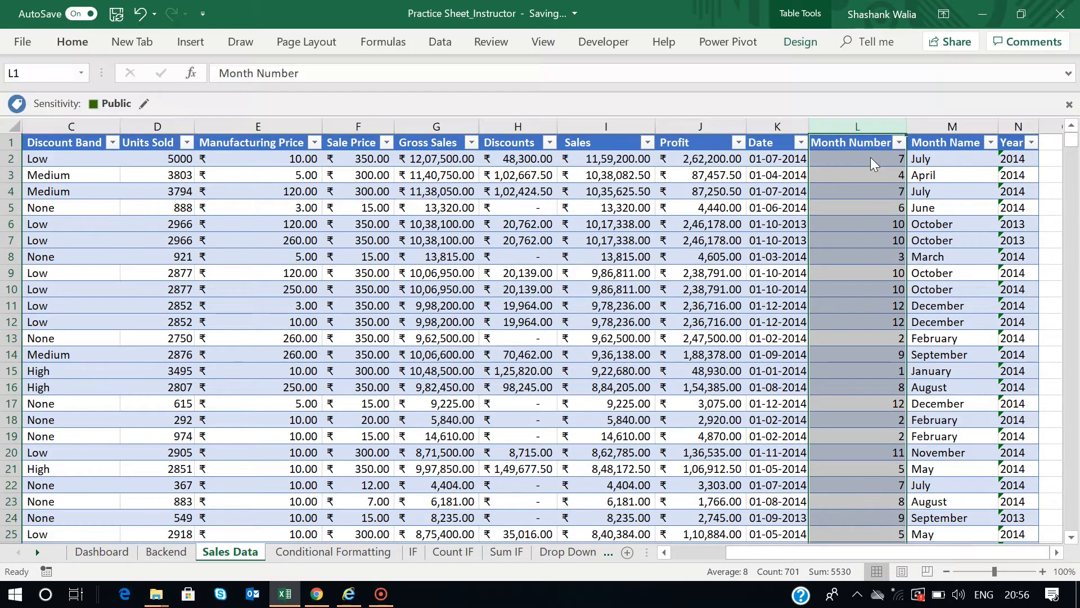
pyautogui.click(781, 159)
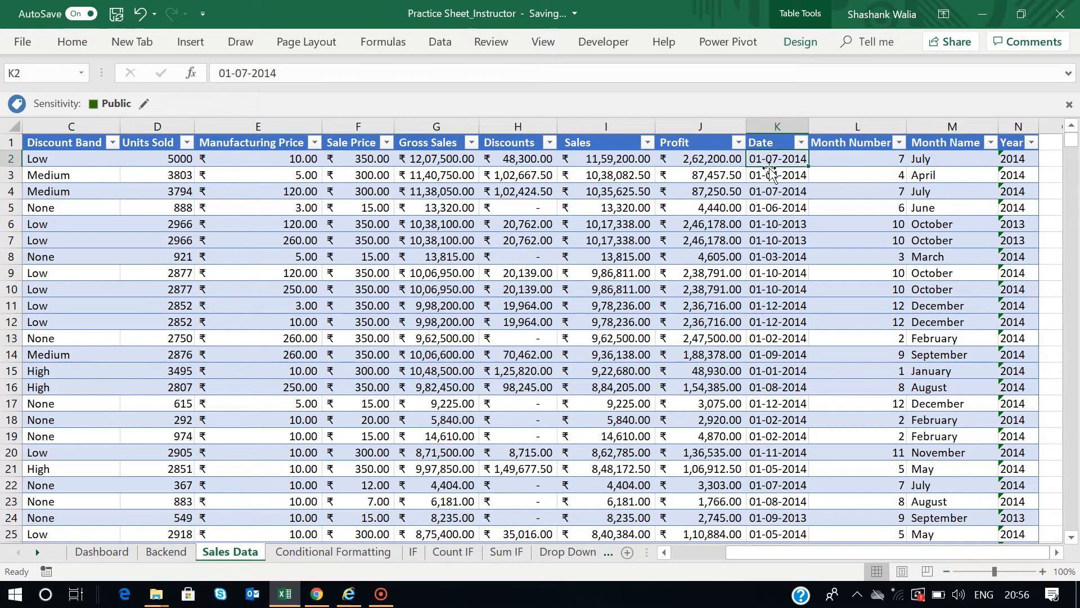
pyautogui.click(866, 163)
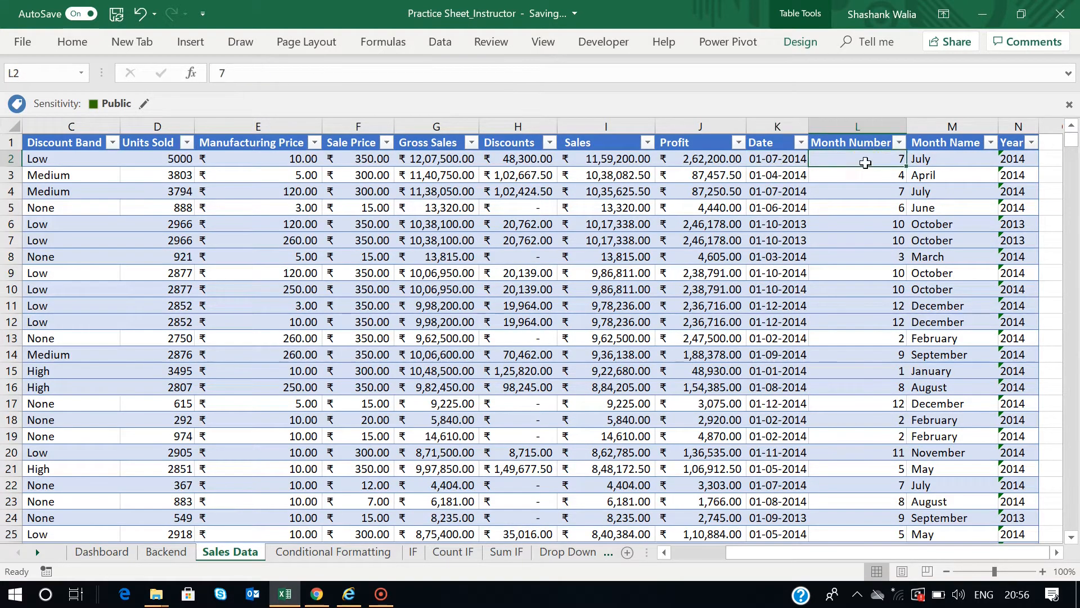
pyautogui.click(928, 155)
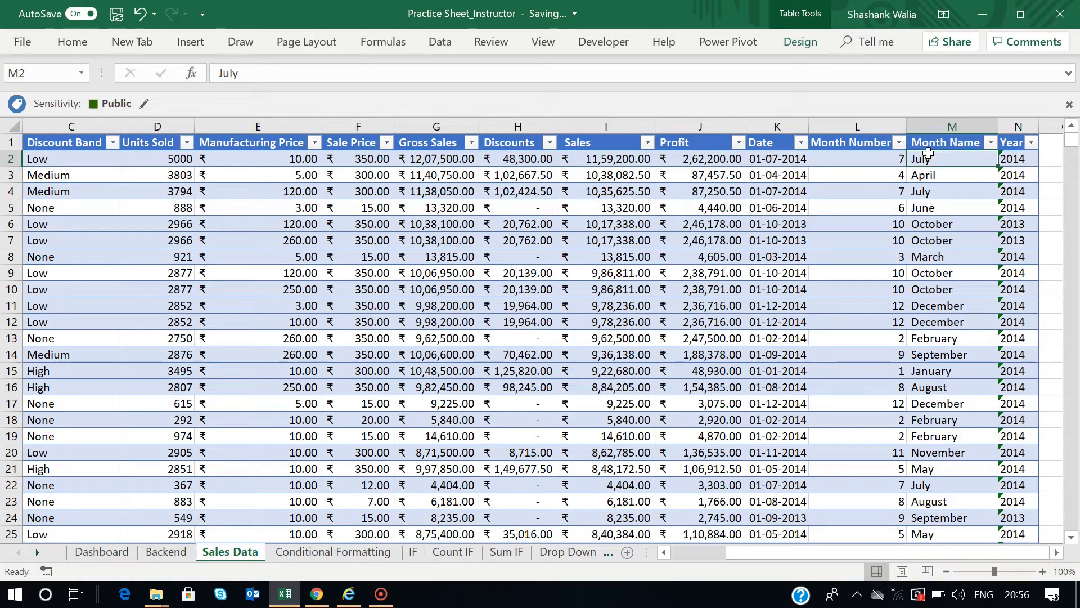
pyautogui.press('BackSpace')
pyautogui.write('=text')
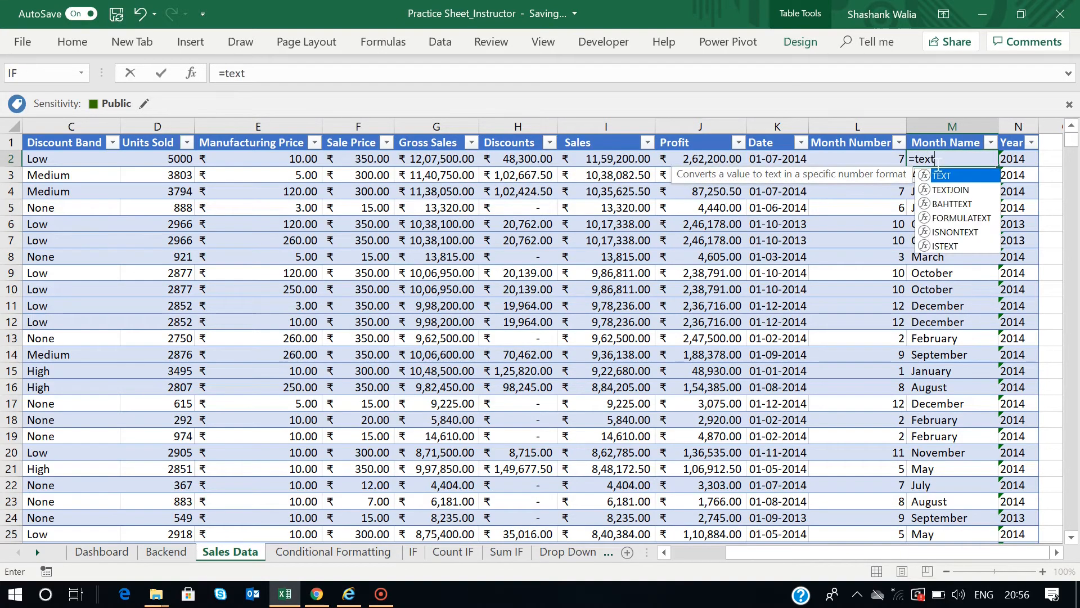
pyautogui.write('(')
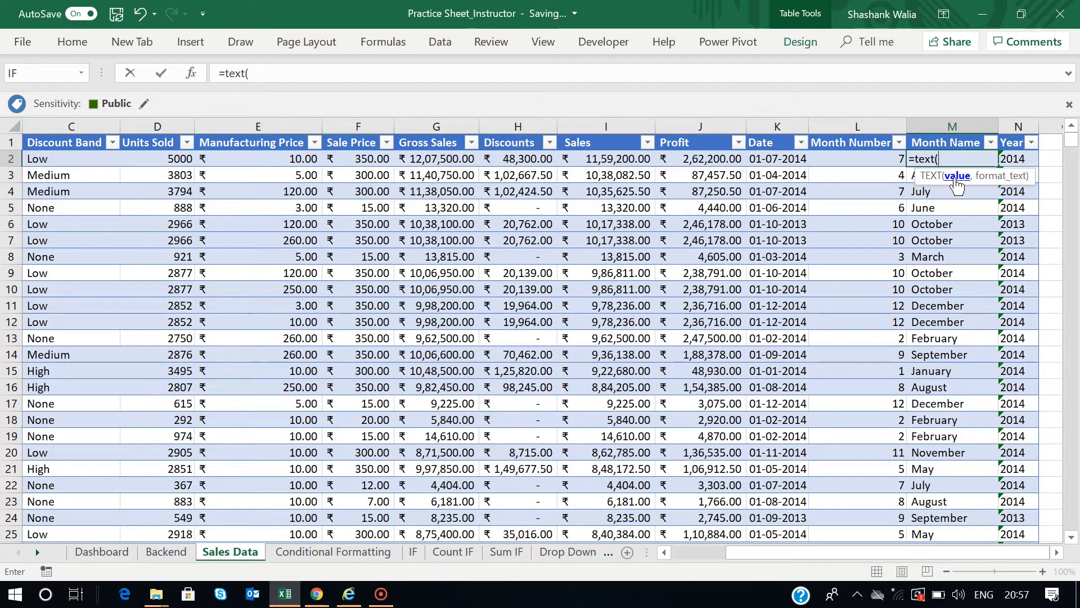
pyautogui.click(786, 159)
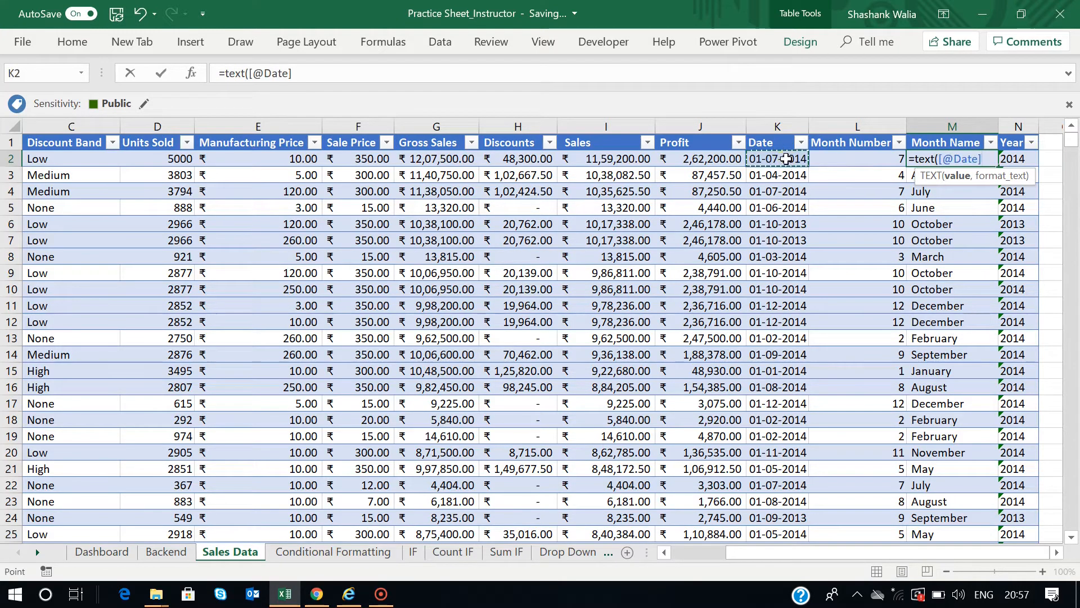
pyautogui.write(',')
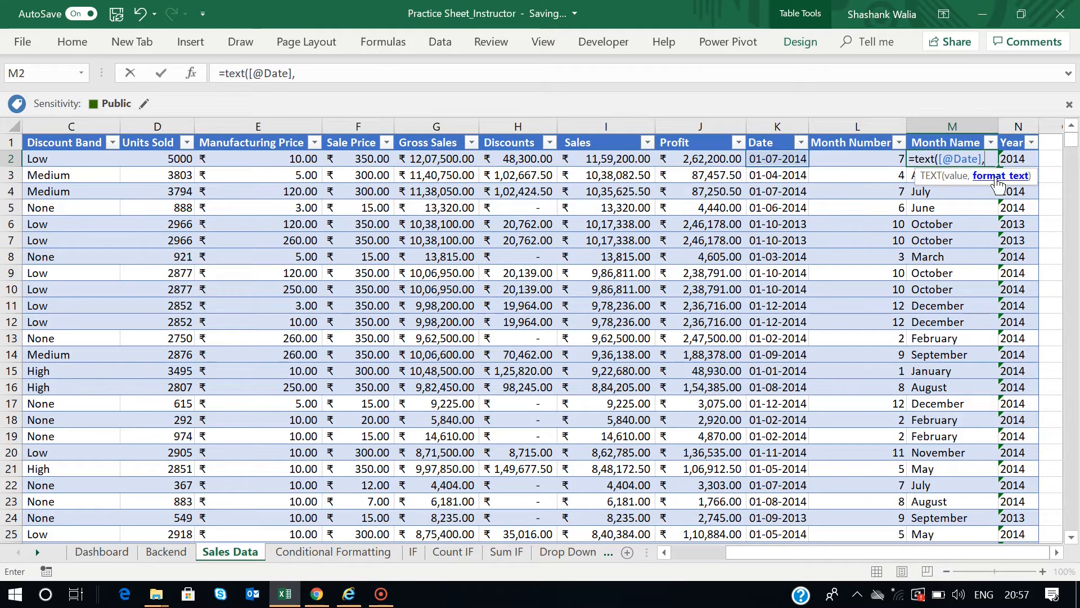
pyautogui.write('"')
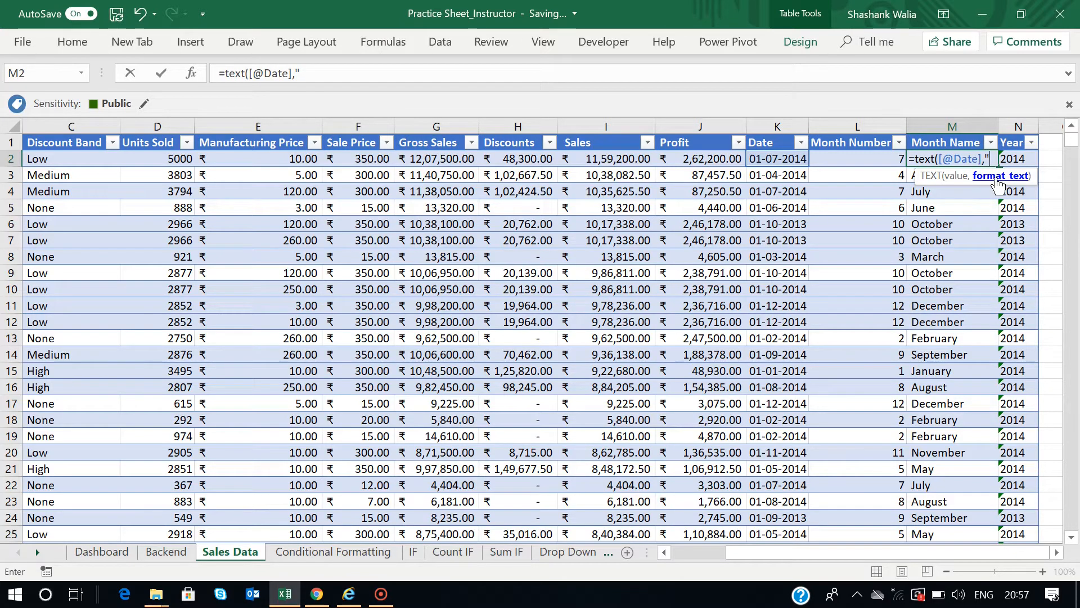
pyautogui.write('mmm"')
pyautogui.write(')')
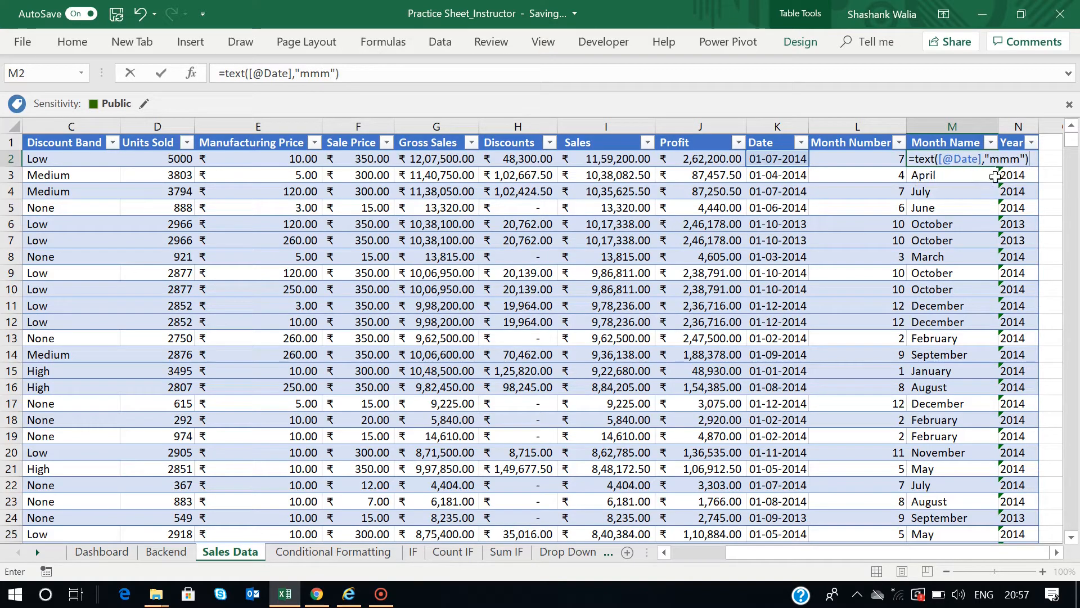
pyautogui.press('Return')
# Fill the TEXT formula from M2 down the entire Month Name column and check the first rows.
pyautogui.click(945, 159)
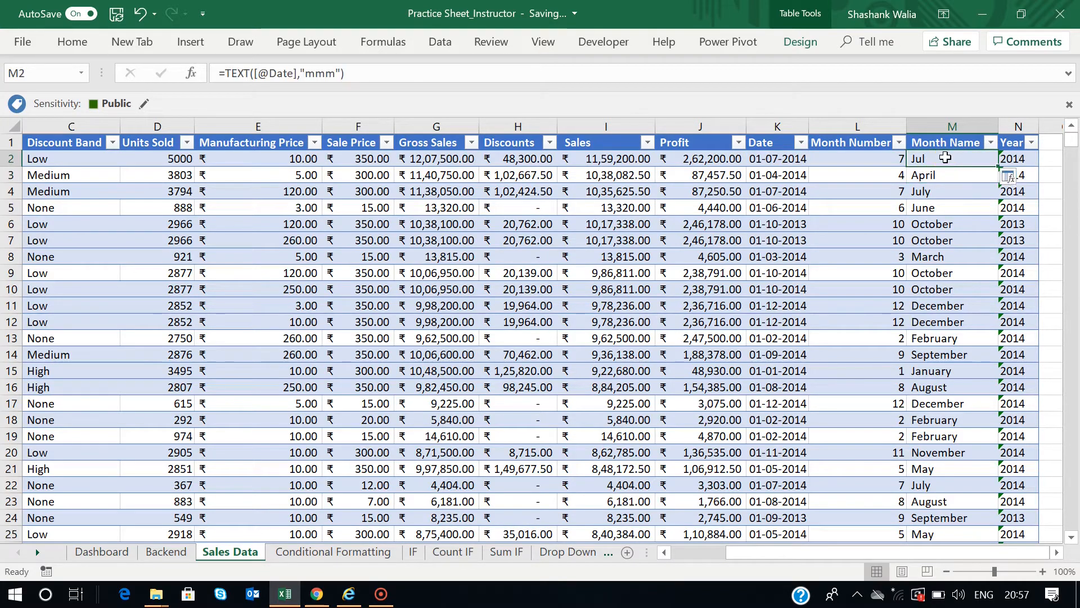
pyautogui.click(898, 175)
pyautogui.click(950, 195)
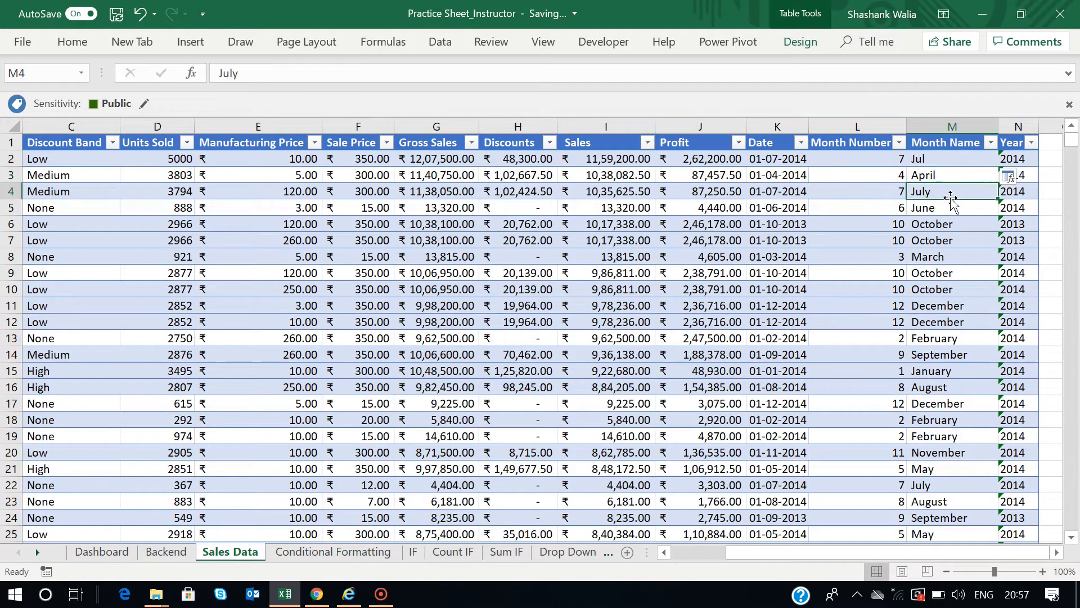
pyautogui.click(936, 163)
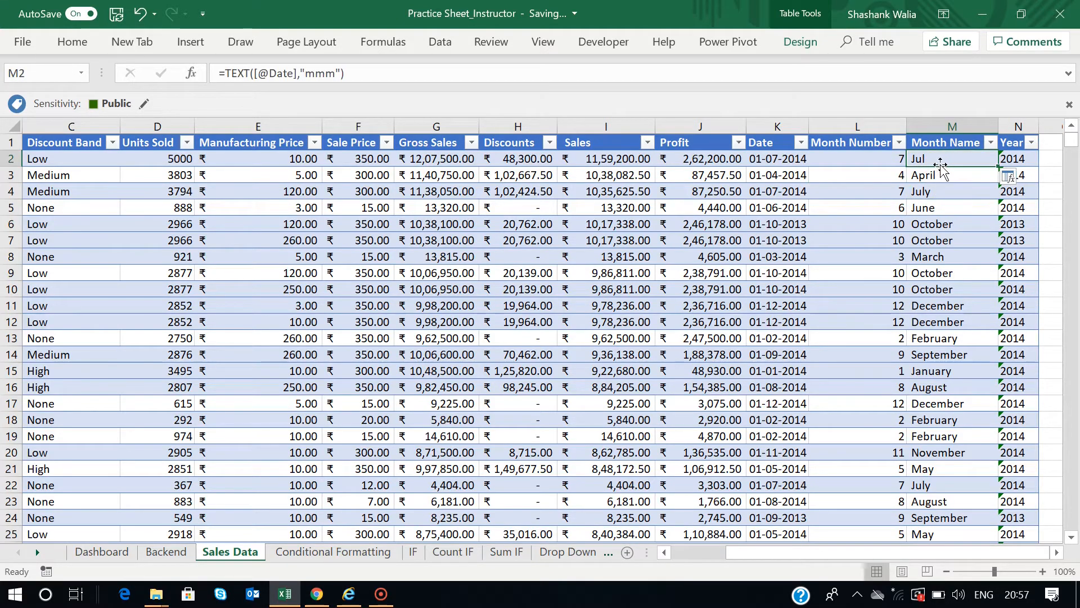
pyautogui.doubleClick(999, 163)
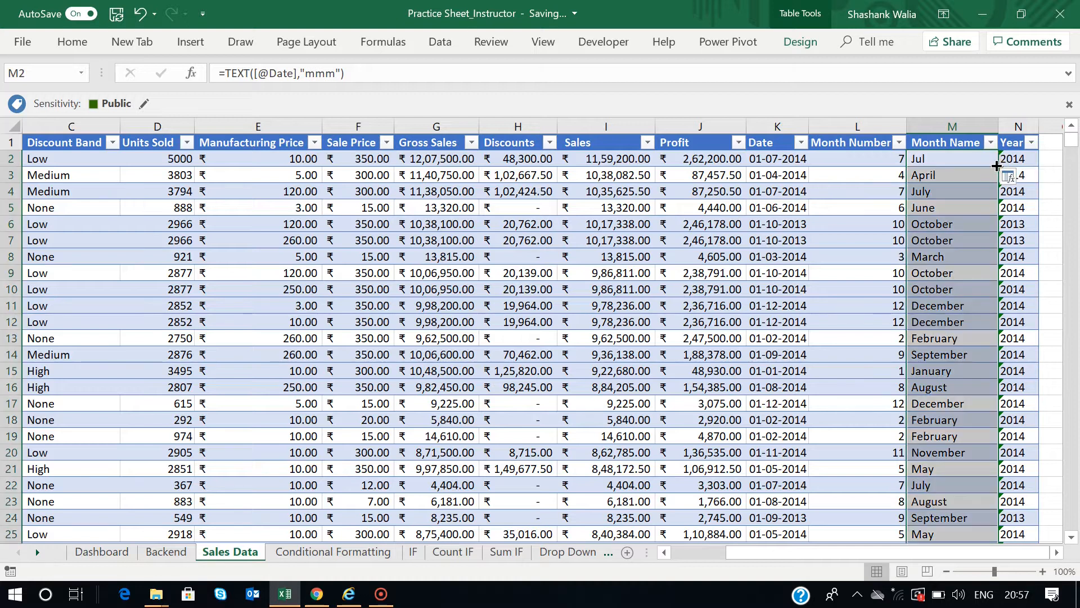
pyautogui.click(945, 175)
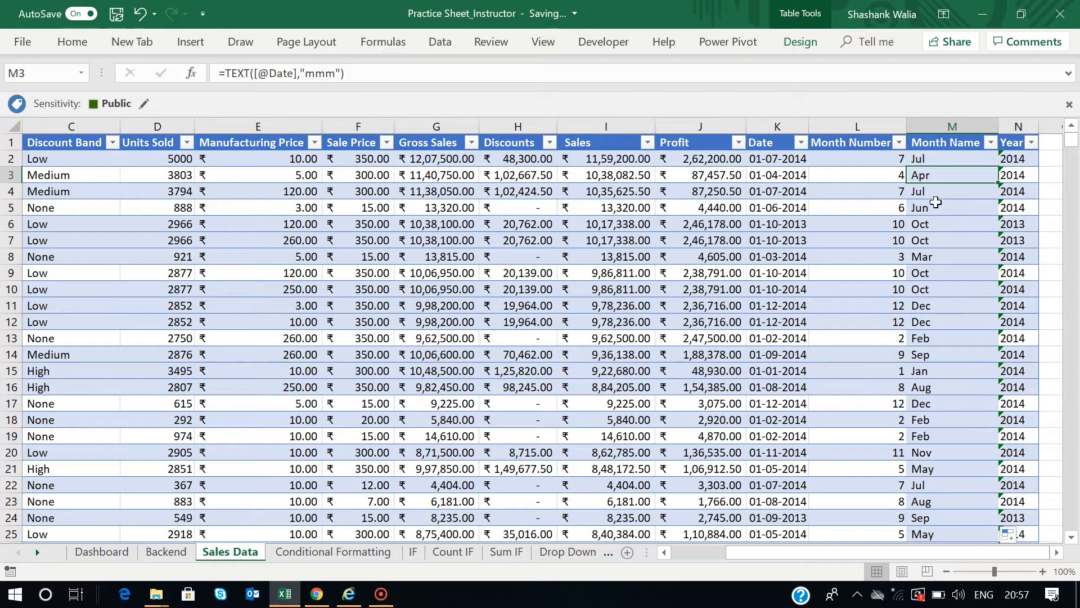
pyautogui.click(925, 158)
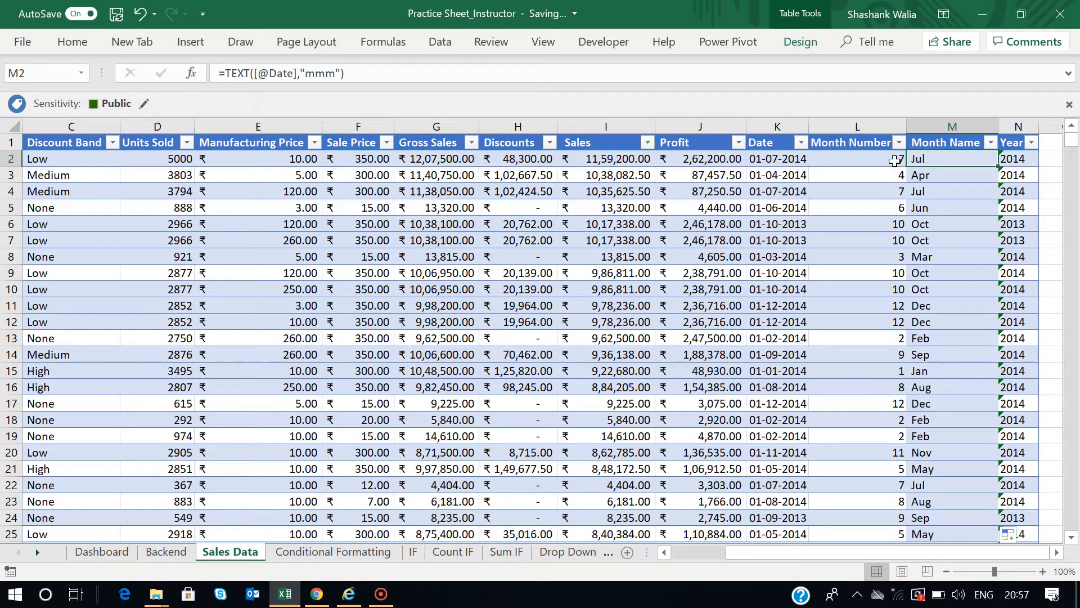
pyautogui.click(873, 159)
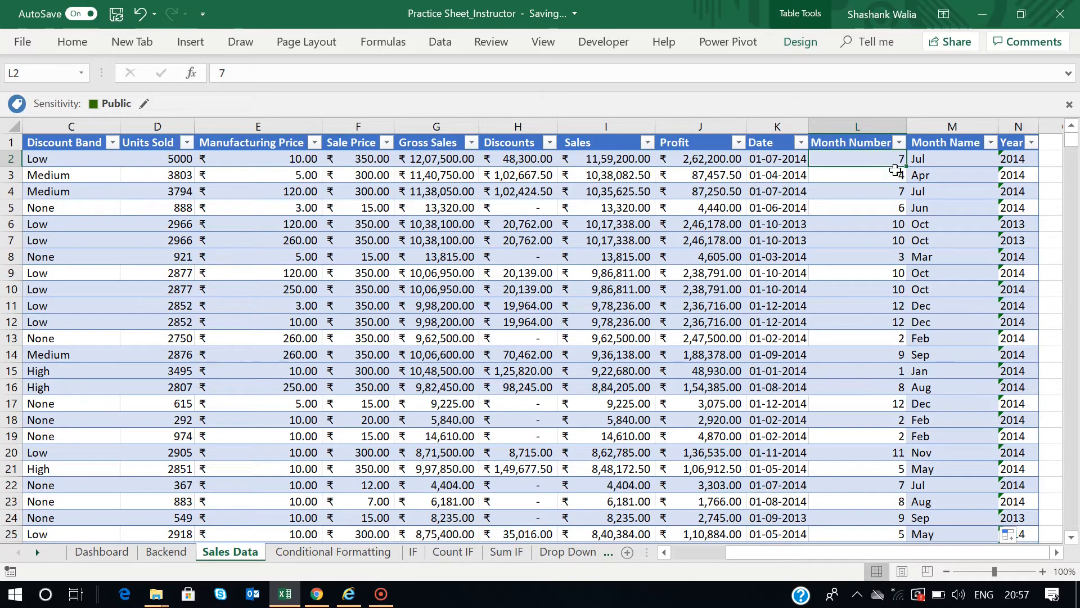
pyautogui.click(939, 160)
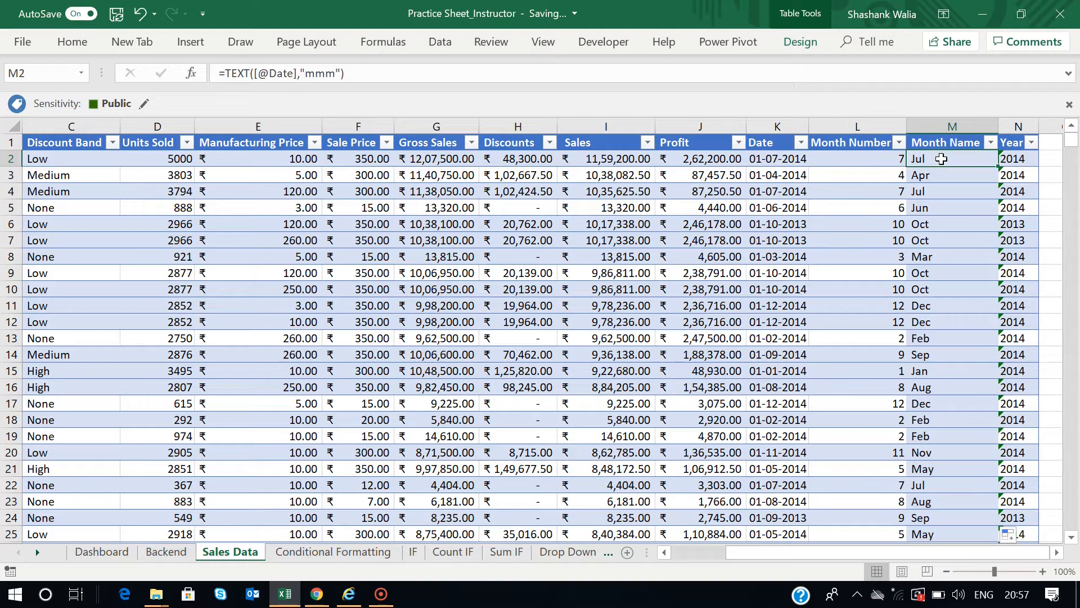
pyautogui.click(854, 161)
pyautogui.press('Delete')
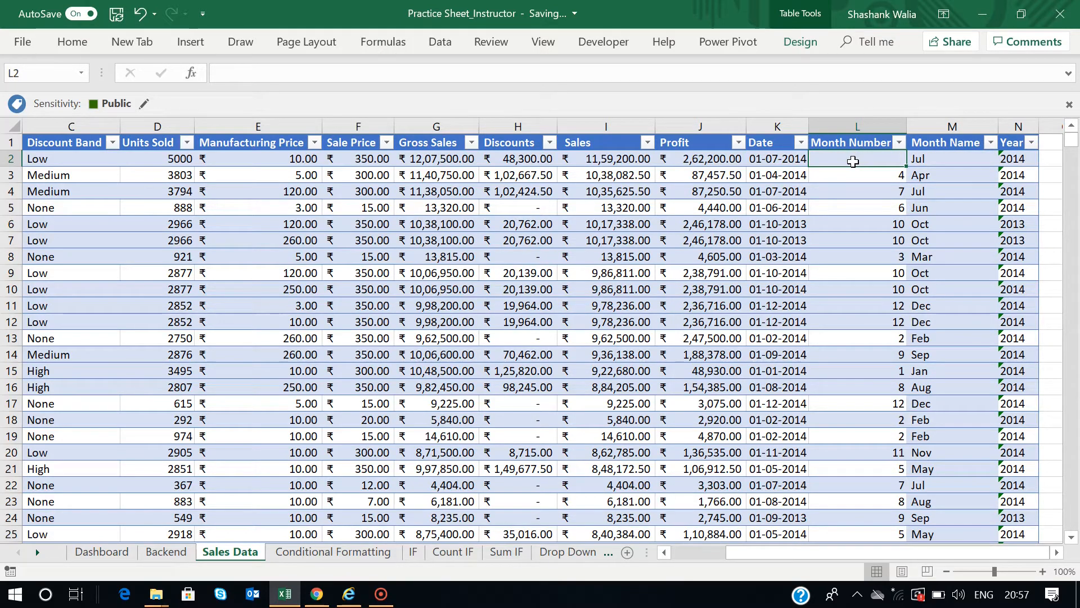
pyautogui.write('=text')
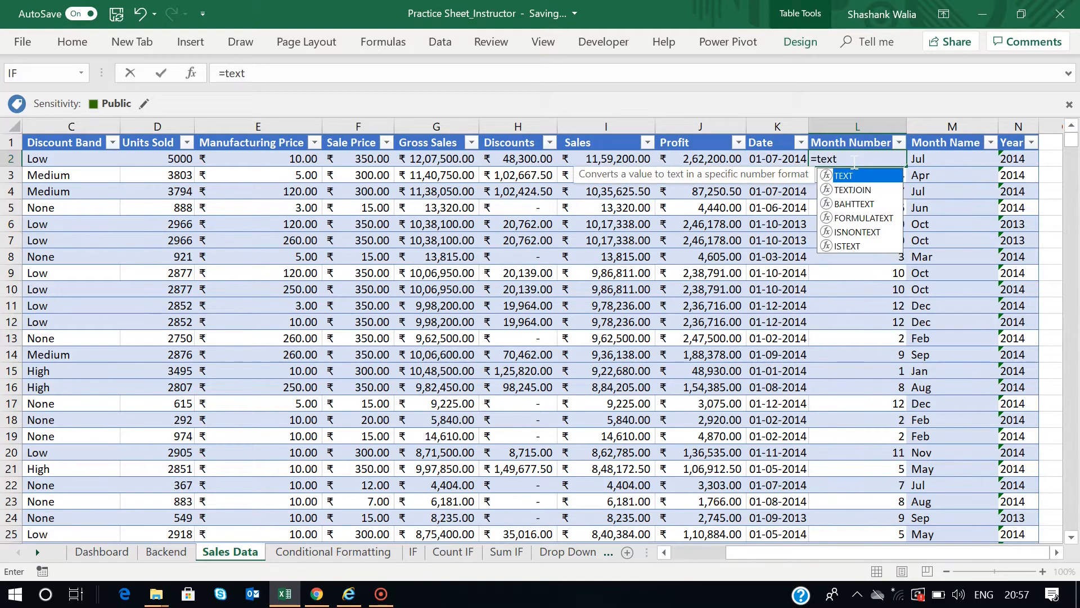
pyautogui.write('(')
pyautogui.click(768, 159)
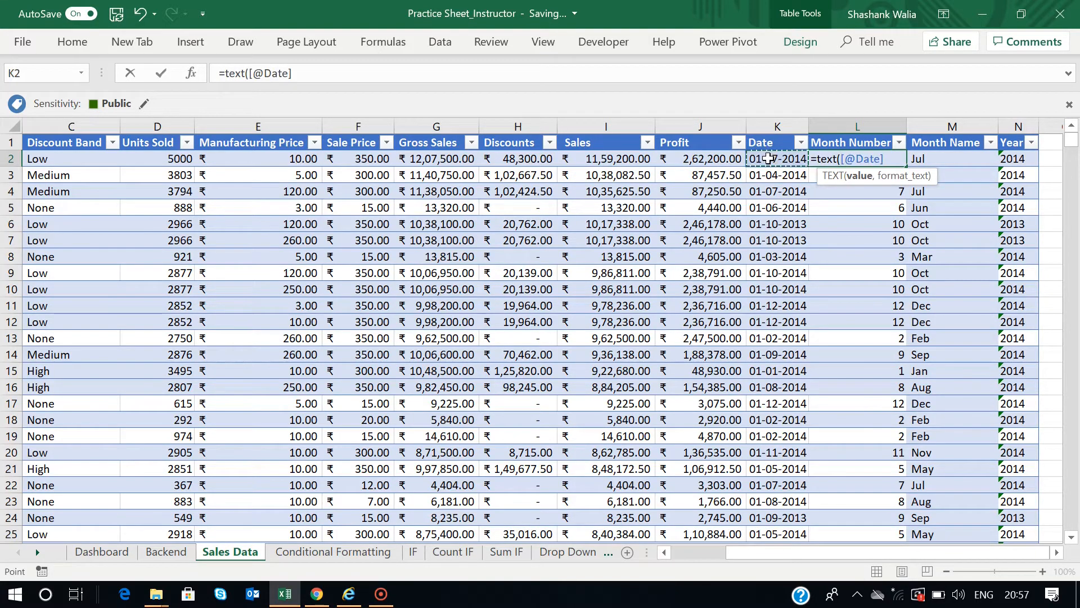
pyautogui.write(',"m')
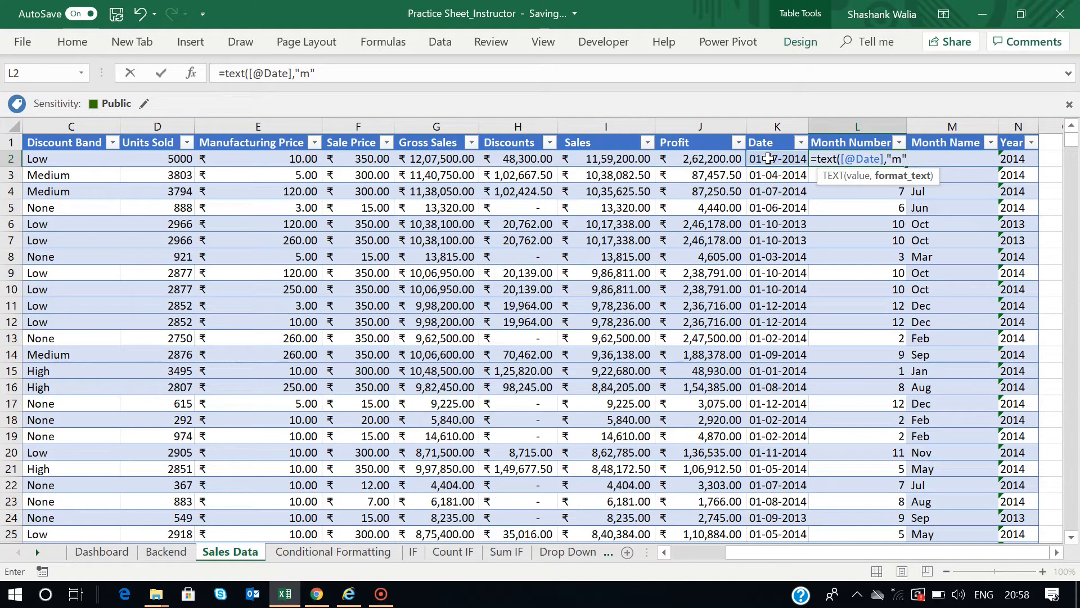
pyautogui.write('")*1')
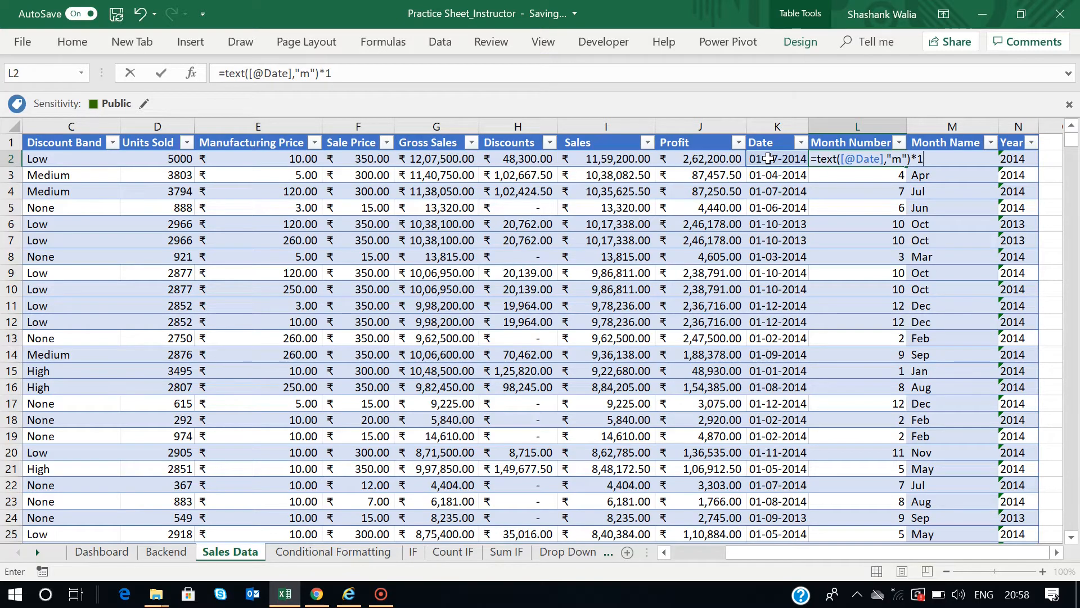
pyautogui.press('Return')
# Fill the L2 formula down the entire Month Number column and spot-check several of its cells.
pyautogui.click(857, 161)
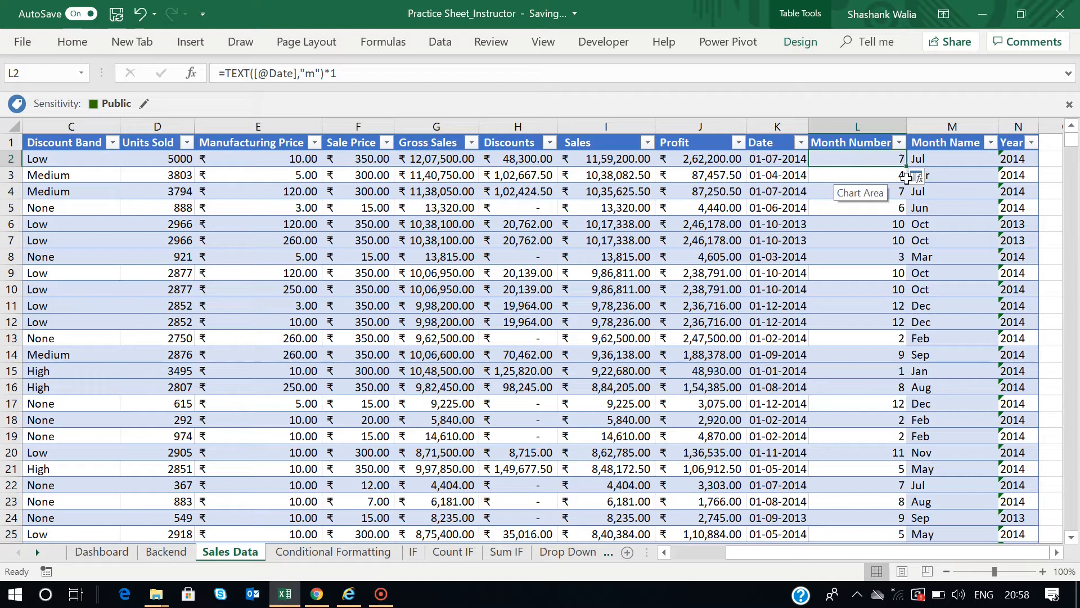
pyautogui.click(945, 164)
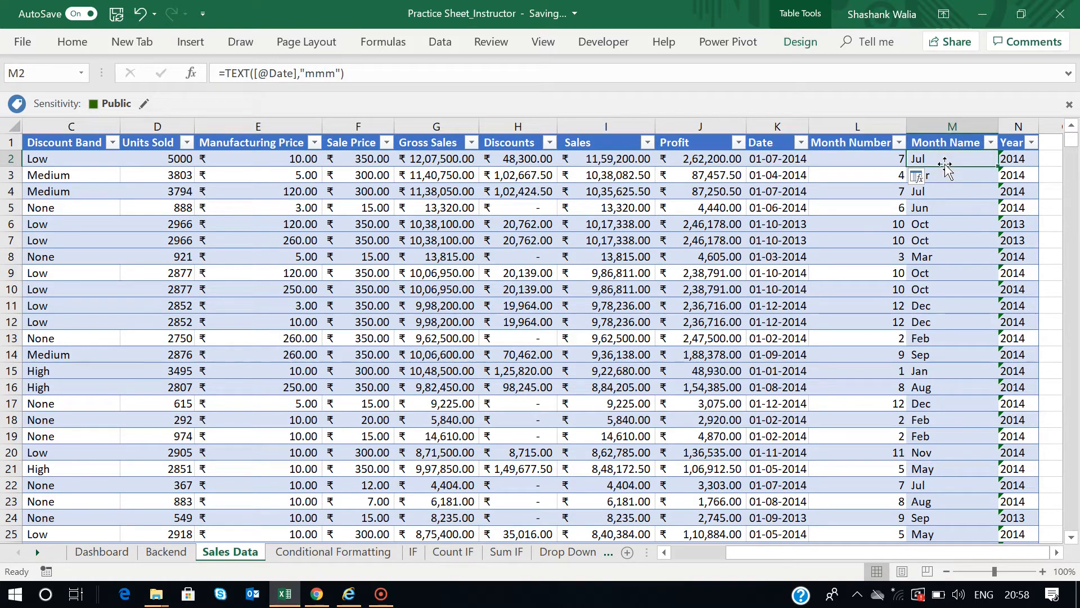
pyautogui.click(899, 164)
pyautogui.moveTo(906, 167); pyautogui.dragTo(906, 167)
pyautogui.doubleClick(906, 168)
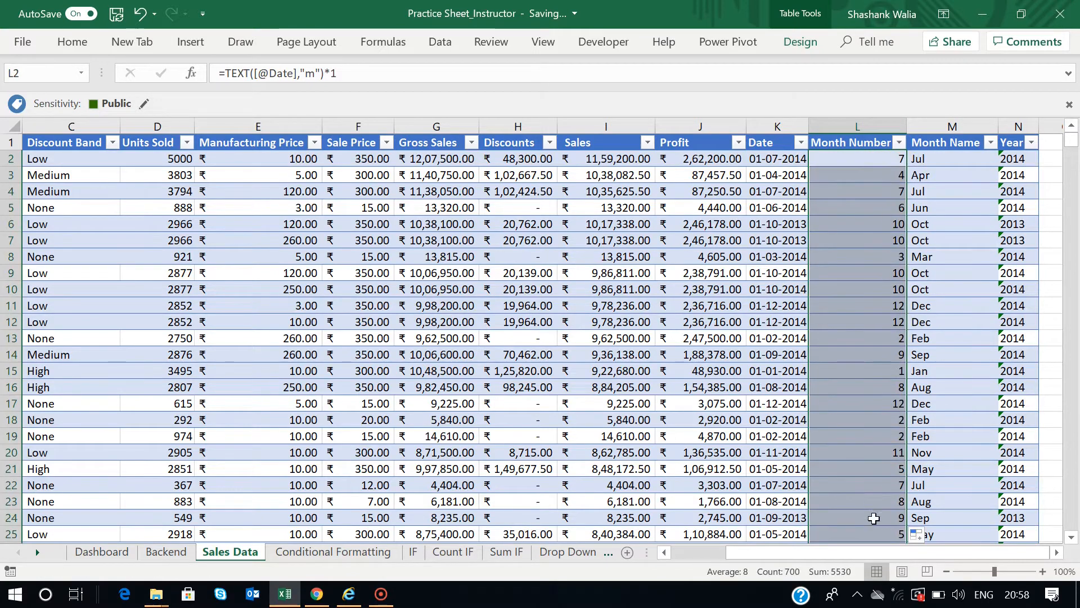
pyautogui.click(879, 174)
pyautogui.click(879, 159)
pyautogui.click(875, 191)
pyautogui.click(873, 292)
pyautogui.click(877, 356)
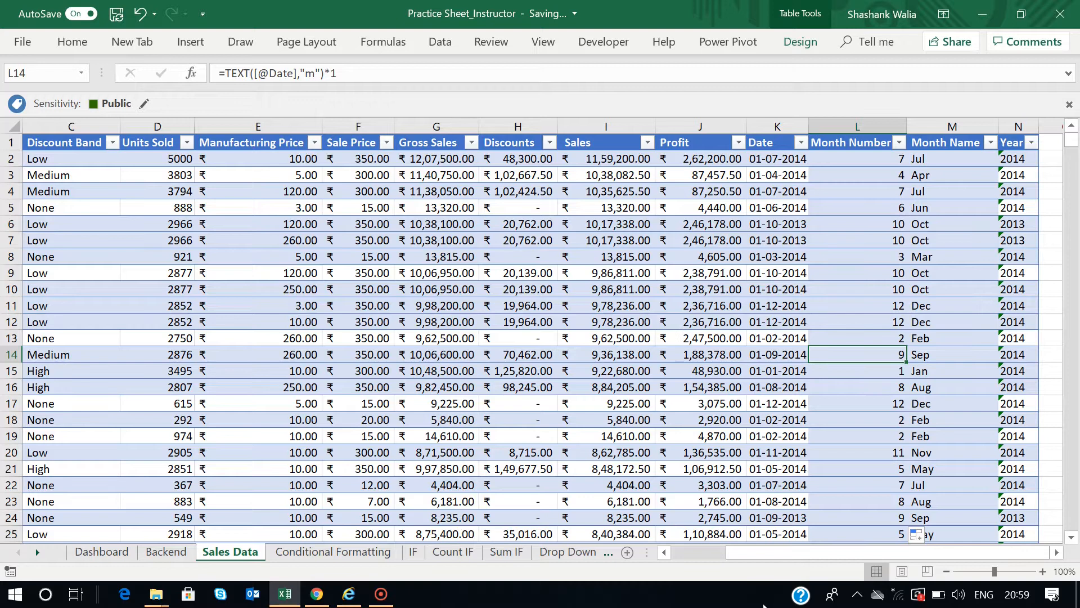
# Insert a new blank worksheet before the Sales Data sheet.
pyautogui.moveTo(767, 559); pyautogui.dragTo(699, 560)
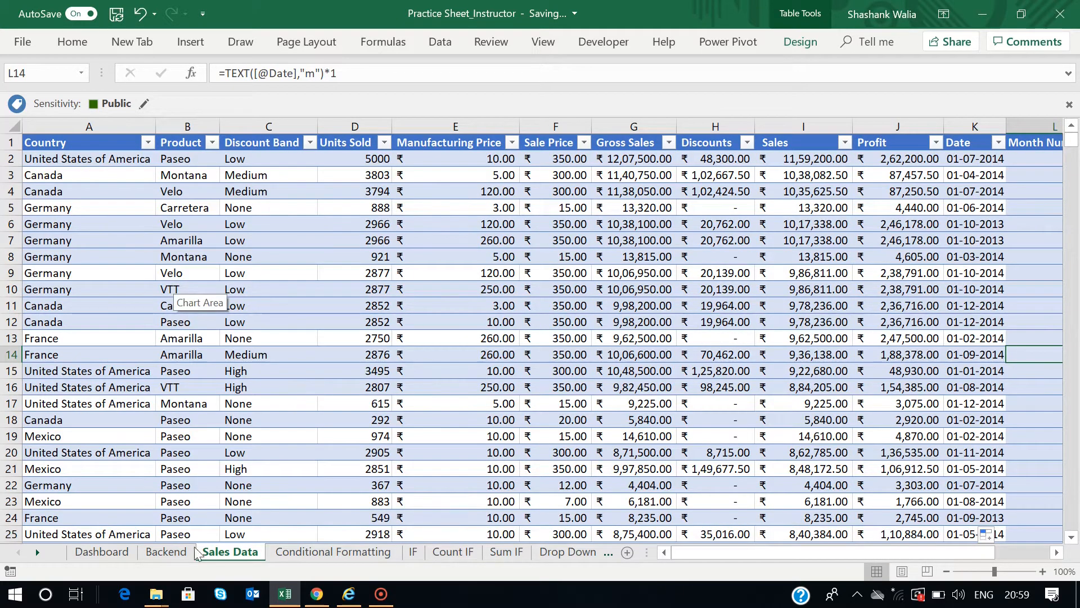
pyautogui.rightClick(212, 554)
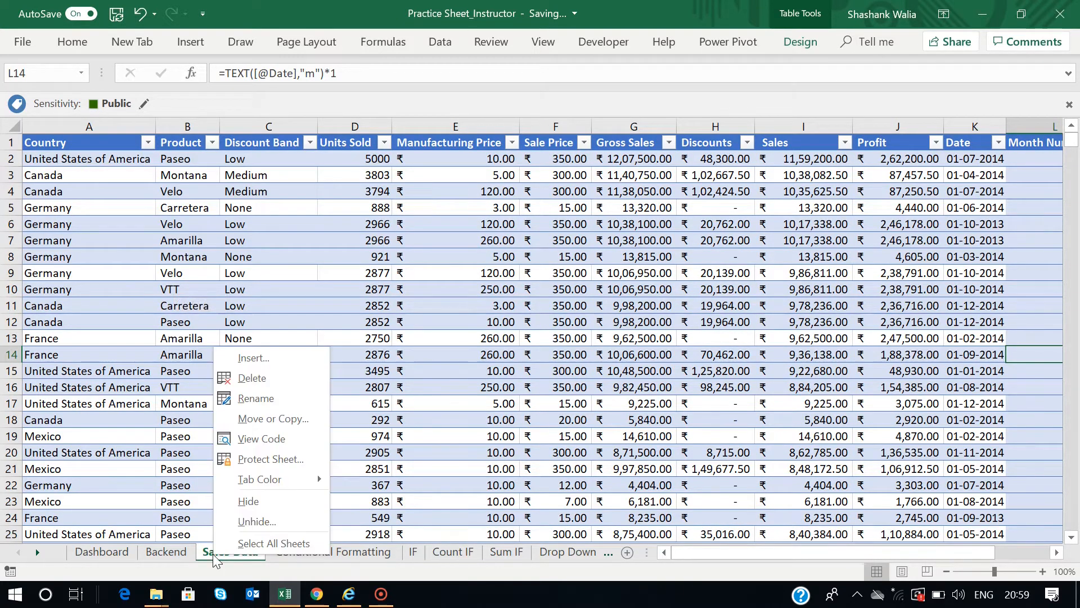
pyautogui.click(274, 361)
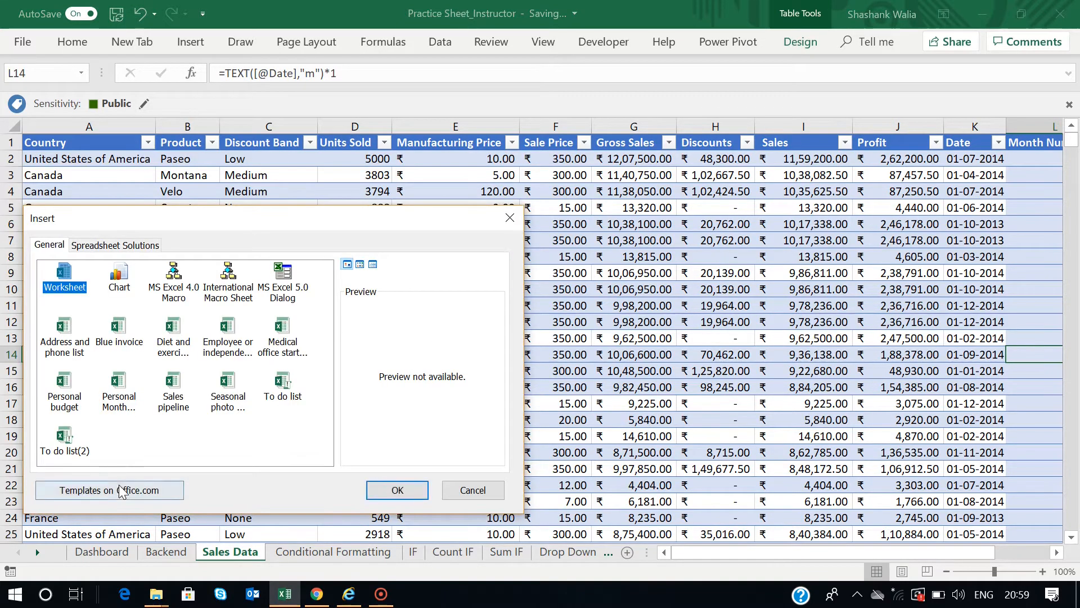
pyautogui.click(394, 490)
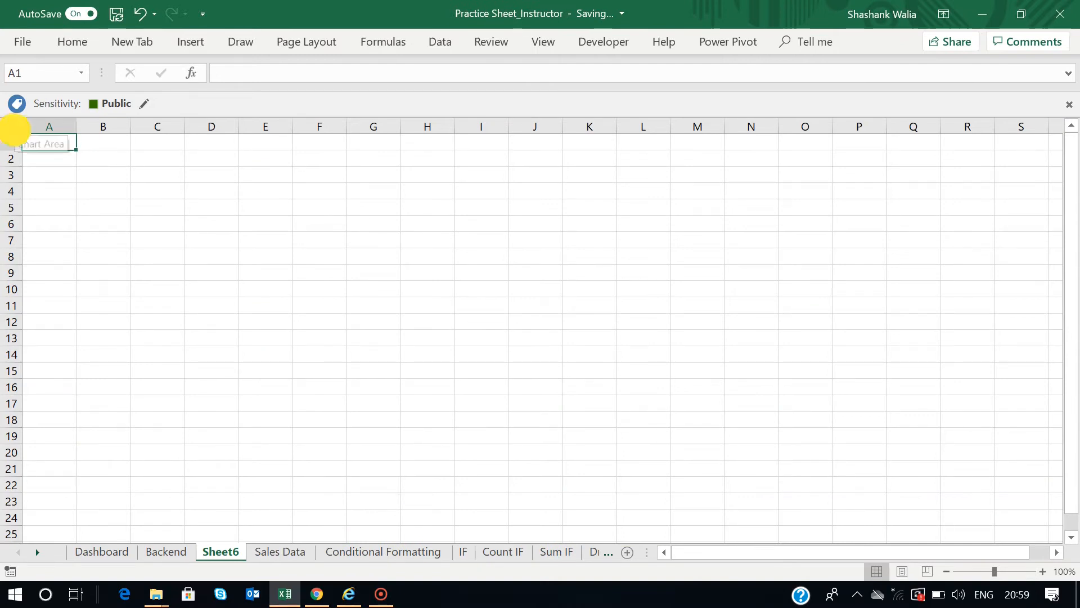
# Apply a white fill to all cells of the new blank worksheet.
pyautogui.click(14, 128)
pyautogui.click(86, 39)
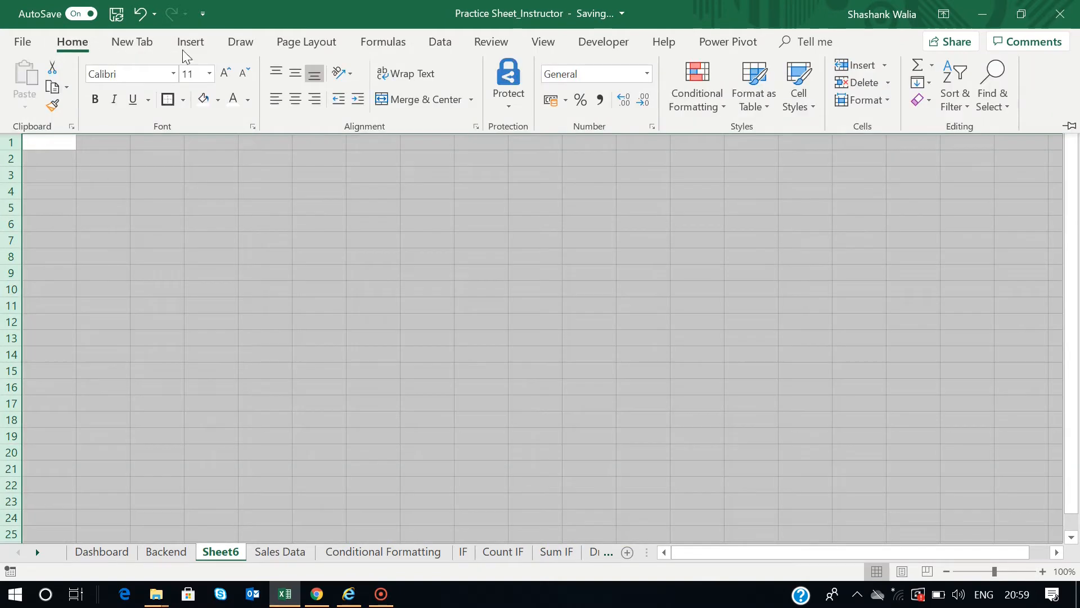
pyautogui.click(203, 104)
pyautogui.click(343, 293)
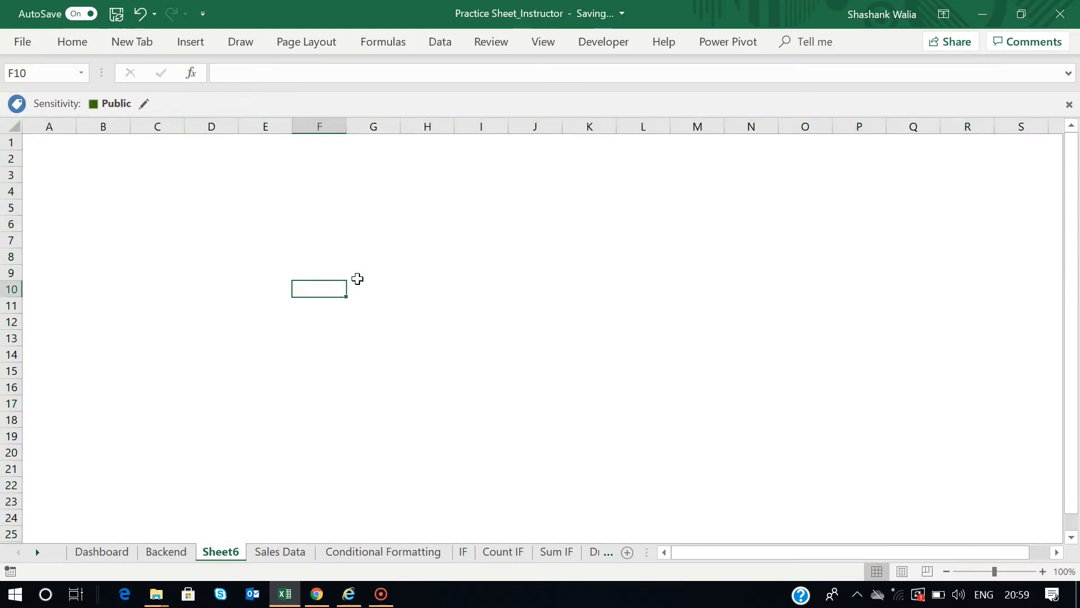
# Review the Sales Data, Backend and Dashboard sheets, and try the dashboard's month spinner in both directions.
pyautogui.click(269, 551)
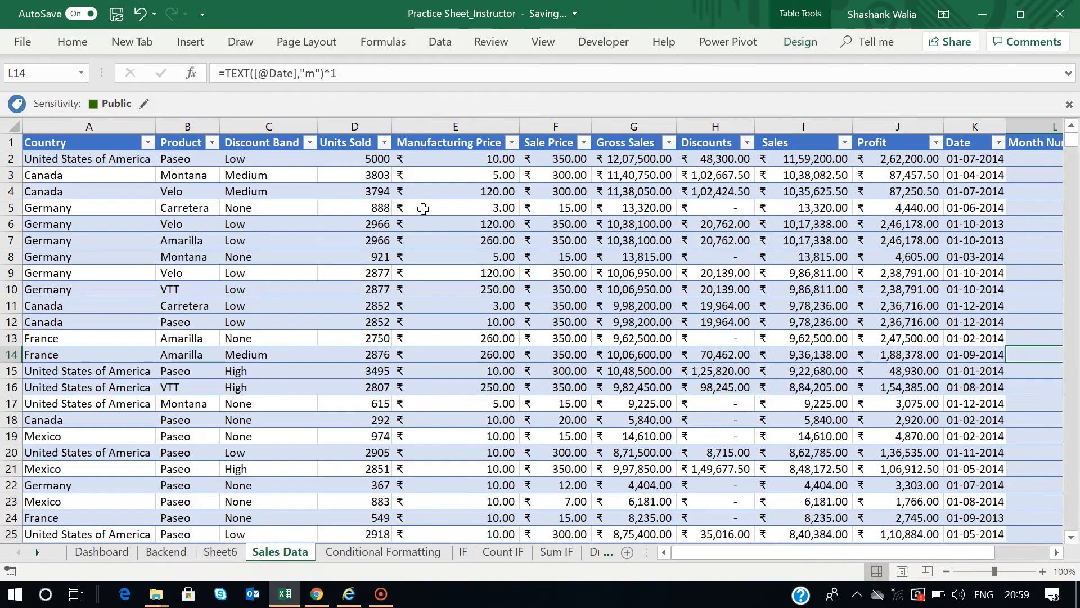
pyautogui.click(166, 552)
pyautogui.click(101, 553)
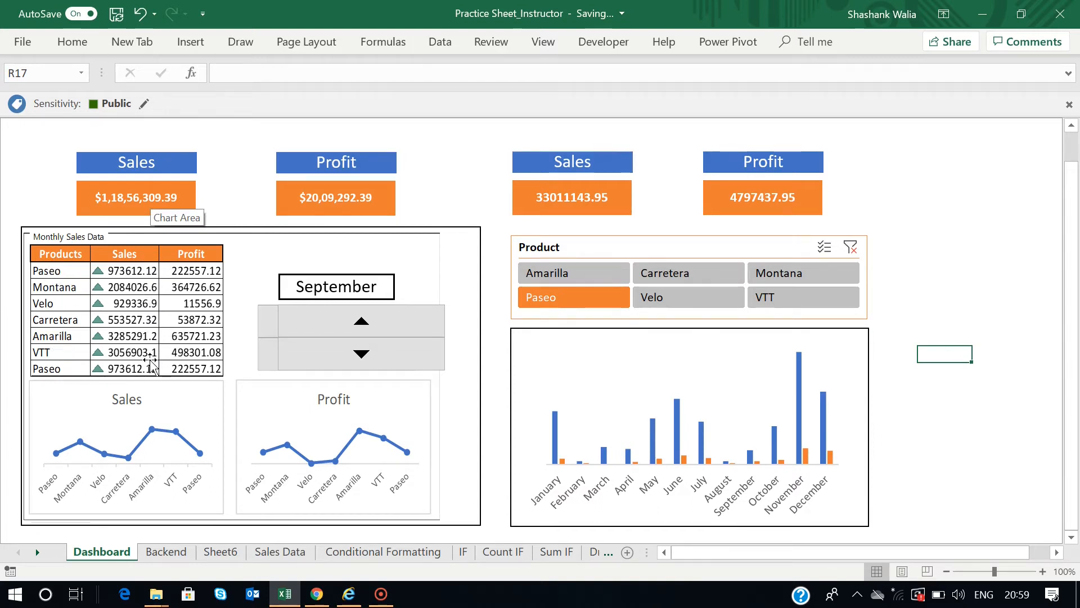
pyautogui.click(361, 329)
pyautogui.click(363, 356)
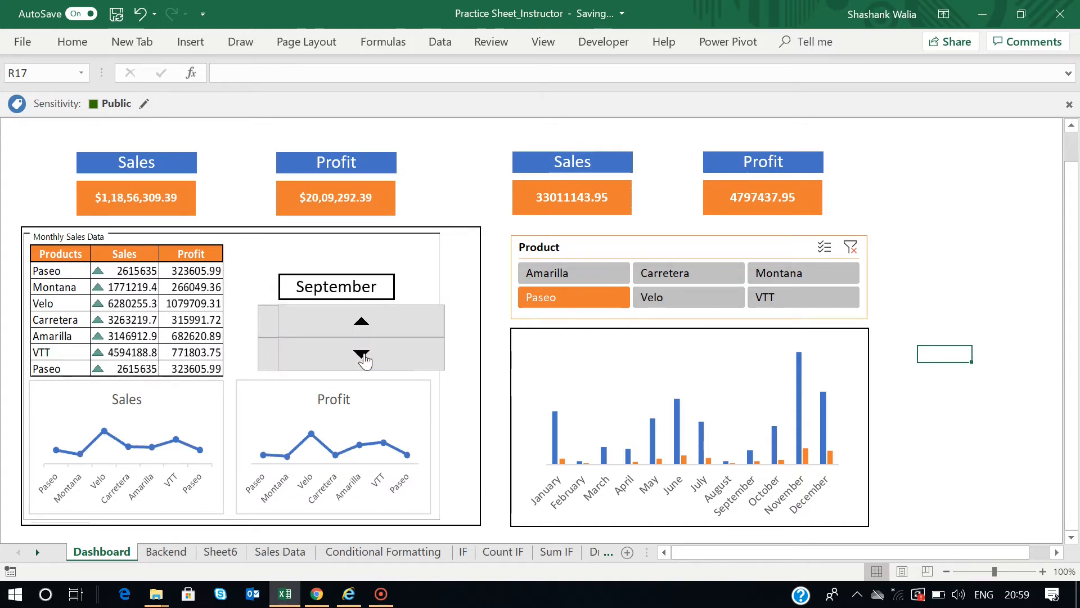
pyautogui.click(359, 318)
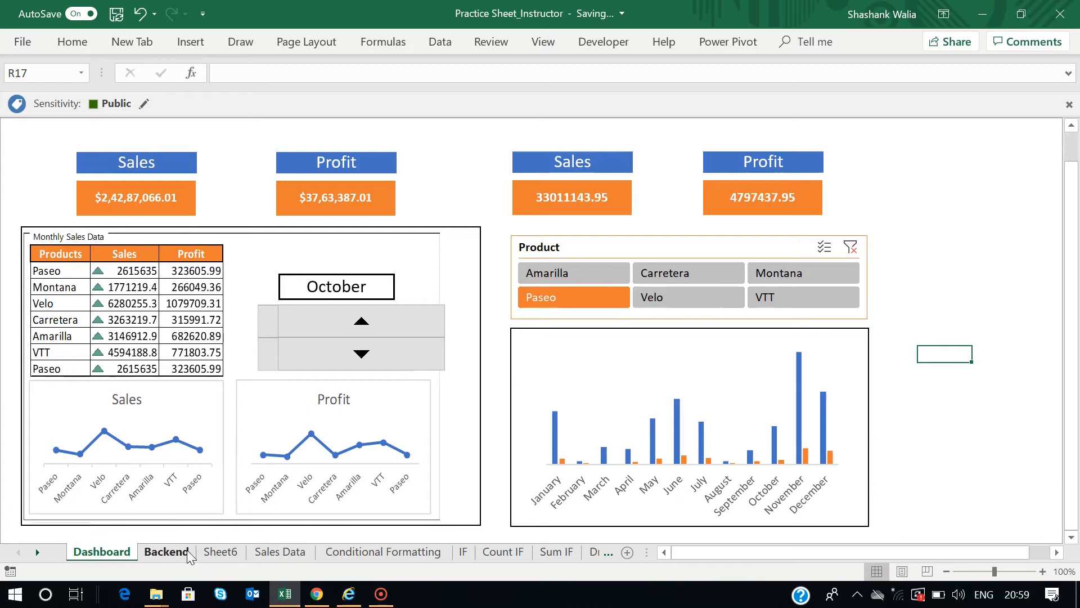
# Copy all product names in the Product column of the Sales Data sheet, from B2 down to the last row.
pyautogui.click(269, 555)
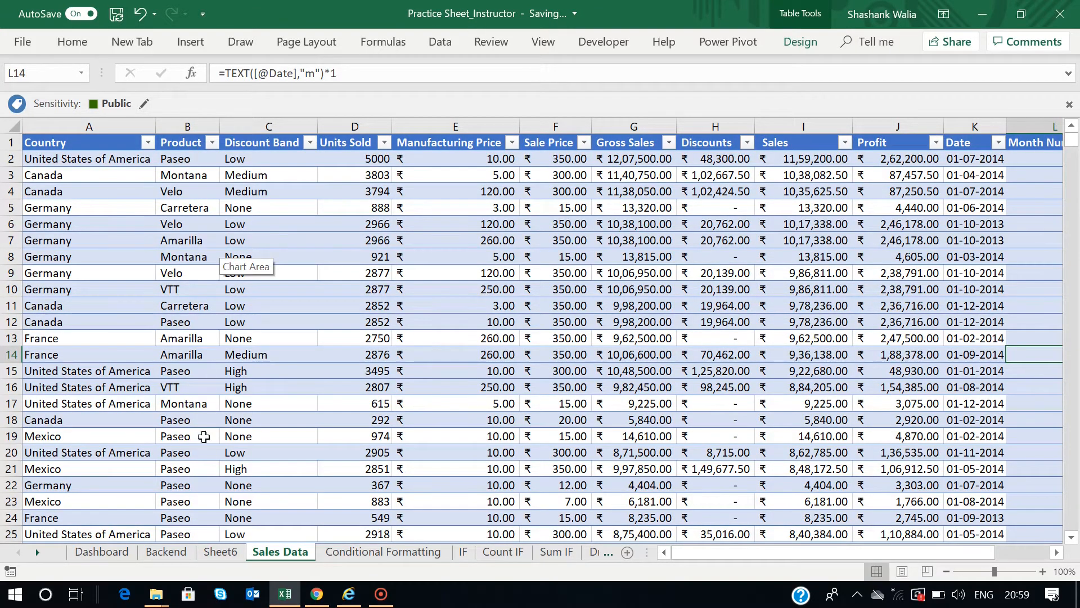
pyautogui.click(188, 159)
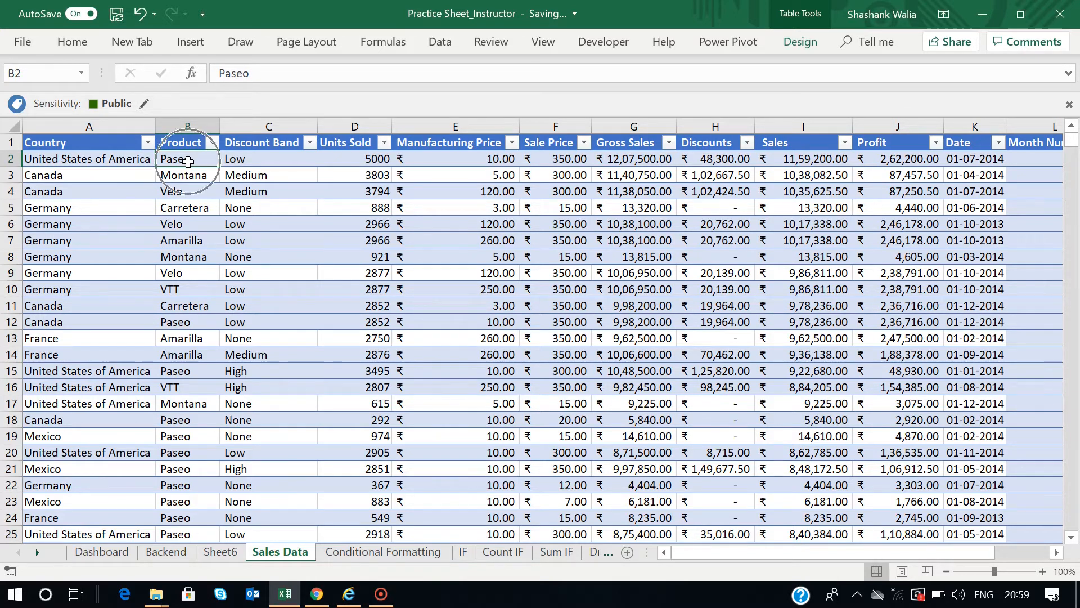
pyautogui.hotkey('ctrl', 'shift', 'Down')
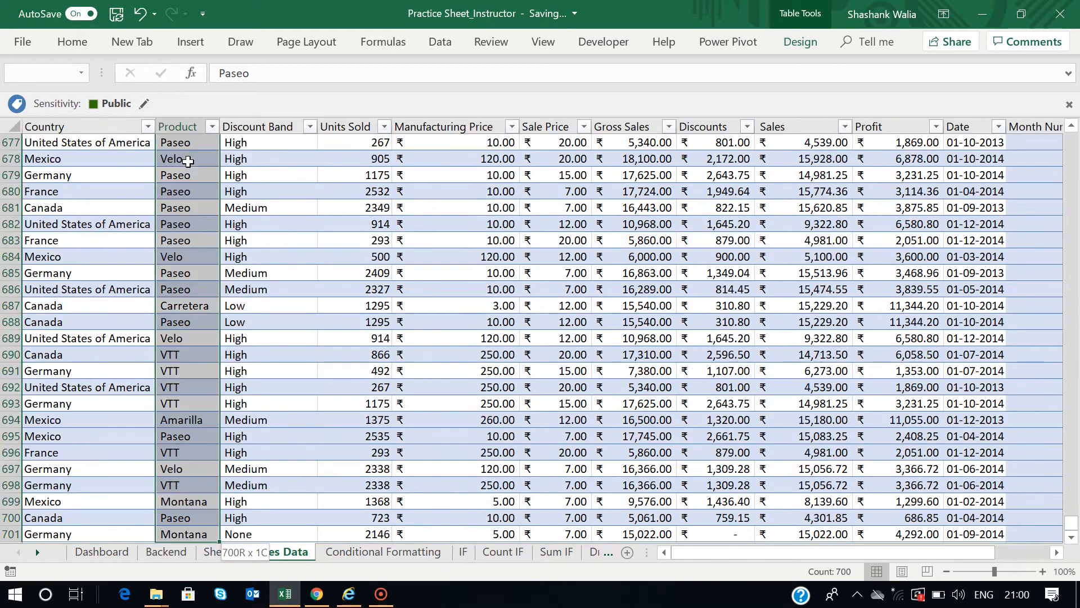
pyautogui.hotkey('ctrl', 'c')
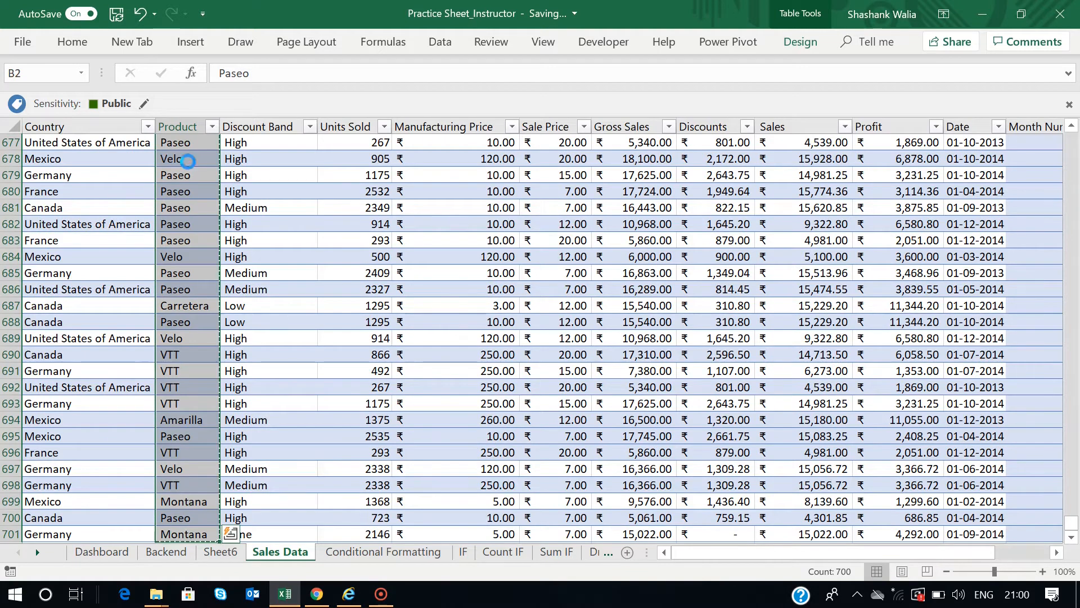
# Paste the copied product names into Sheet6 starting at cell C6, keeping the source formatting, and look over the pasted list.
pyautogui.click(217, 554)
pyautogui.click(143, 223)
pyautogui.rightClick(152, 224)
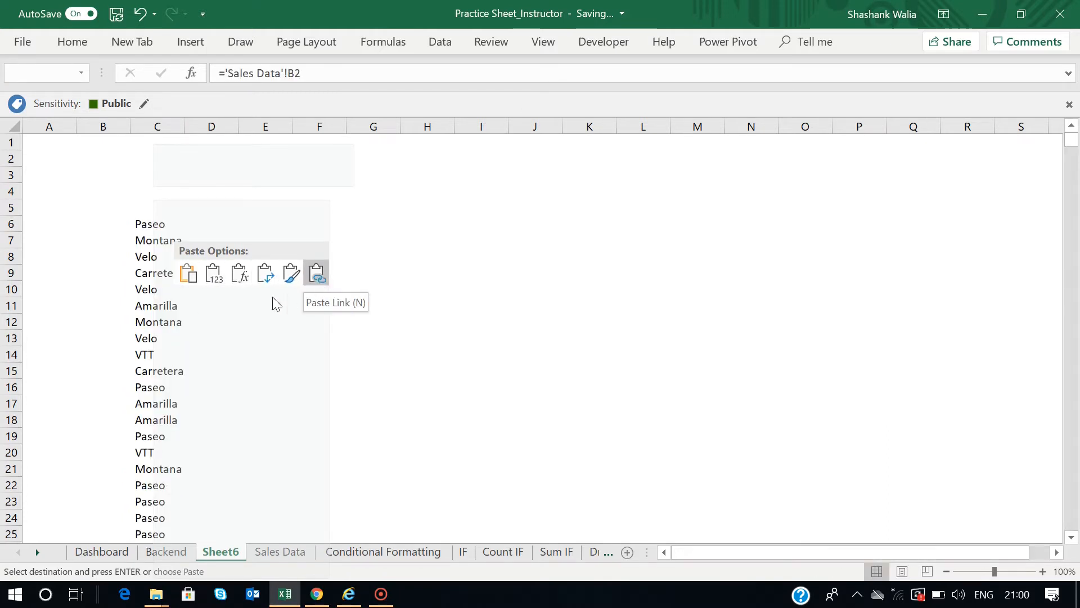
pyautogui.click(319, 298)
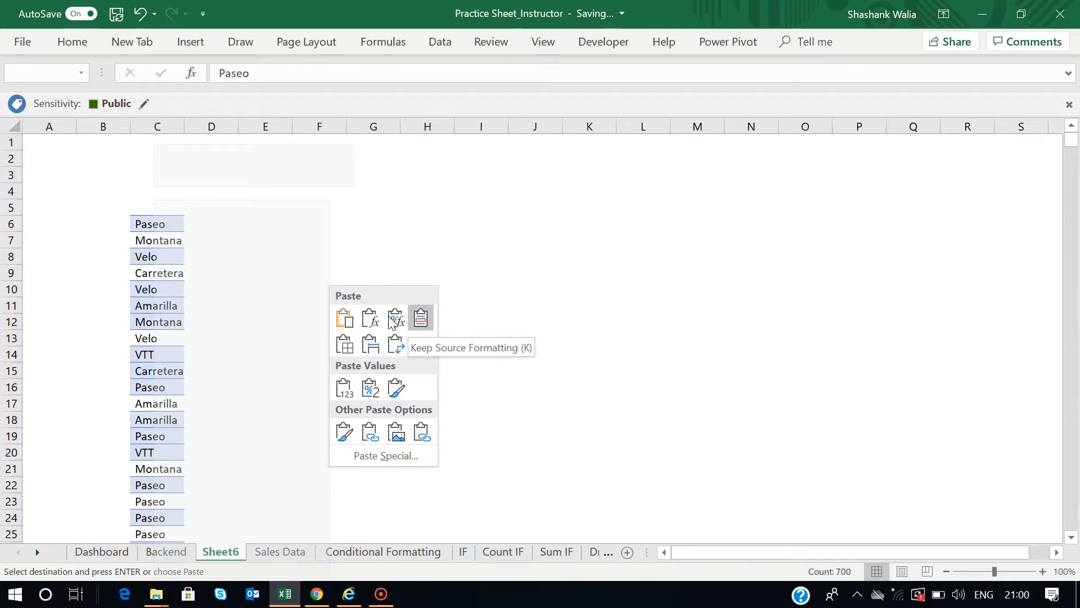
pyautogui.click(421, 318)
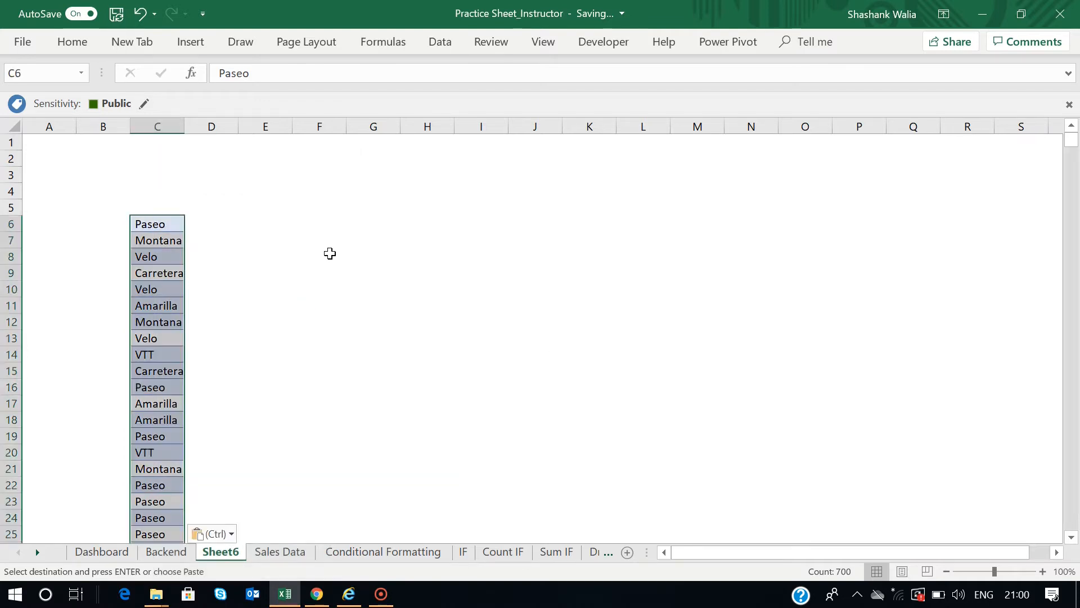
pyautogui.click(276, 255)
pyautogui.scroll(-4, 164, 398)
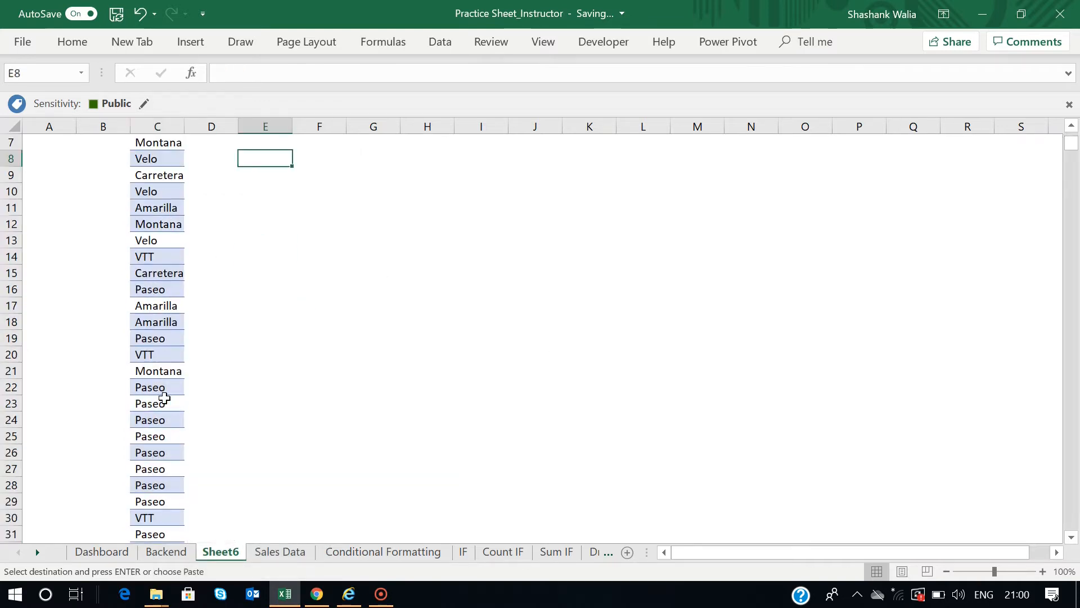
pyautogui.scroll(4, 164, 398)
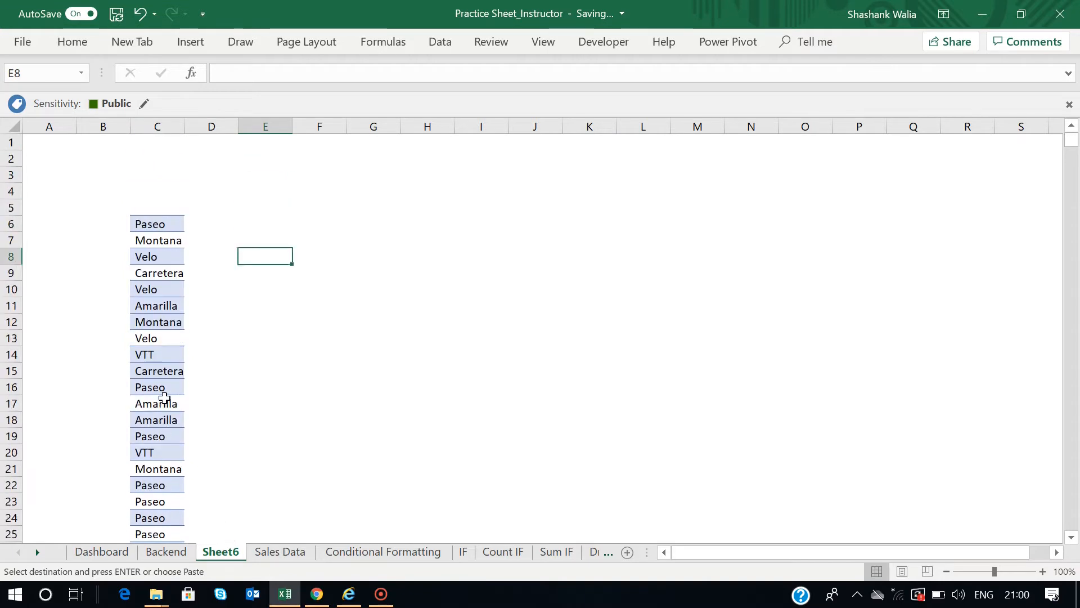
# Remove the duplicates from the product list in column C of Sheet6, treating the data as having no headers.
pyautogui.click(150, 228)
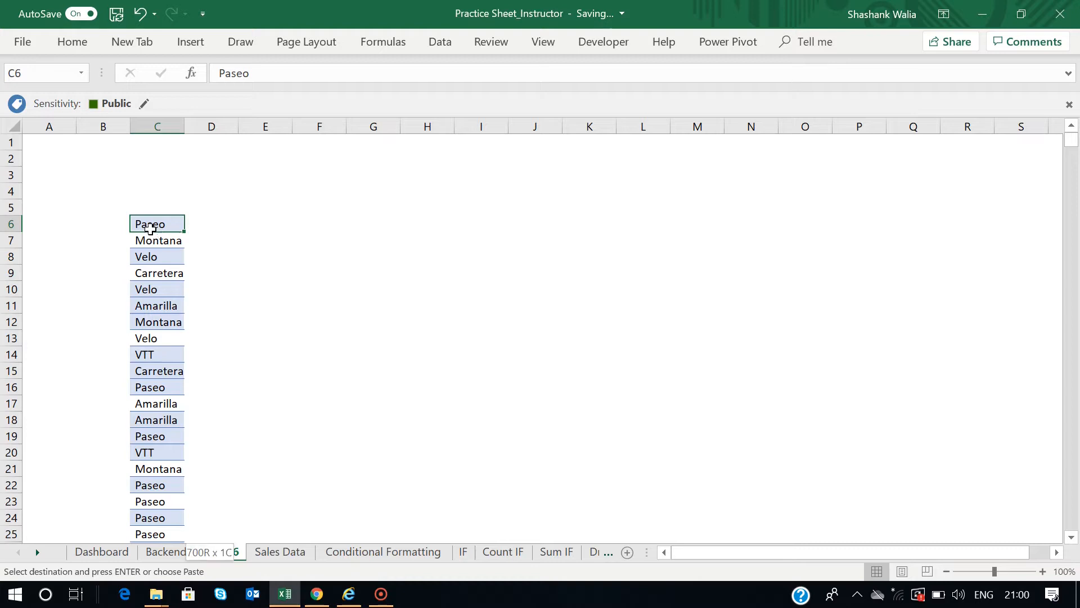
pyautogui.hotkey('ctrl', 'shift', 'Down')
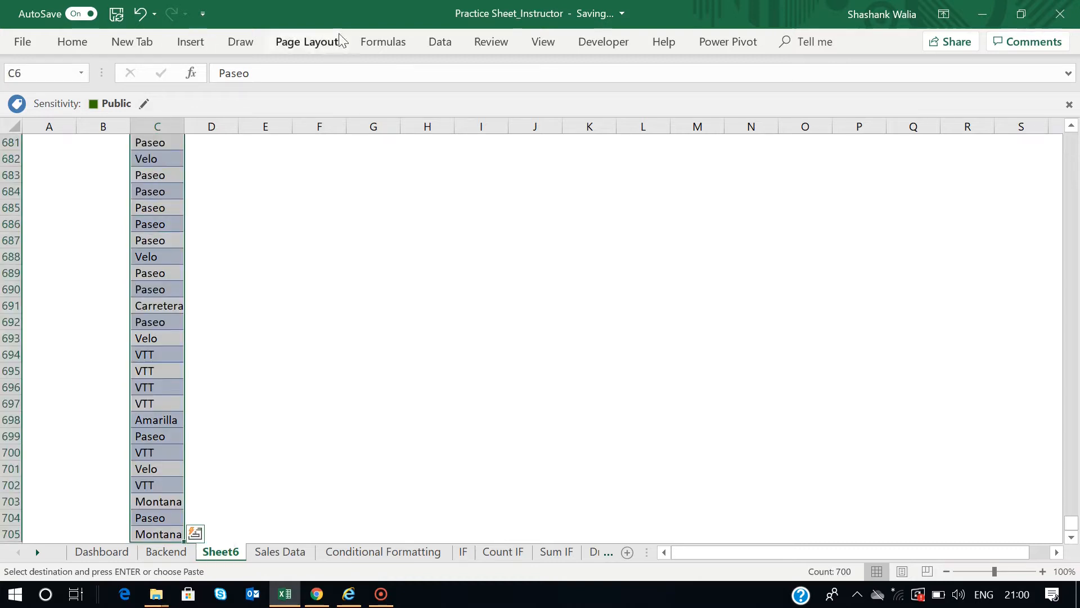
pyautogui.click(440, 43)
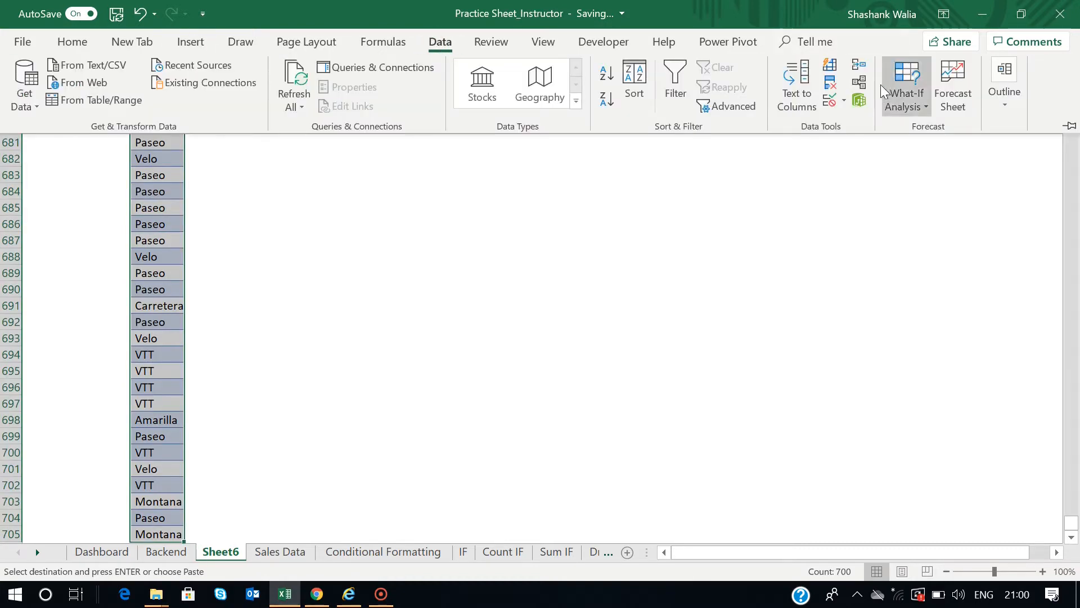
pyautogui.click(831, 86)
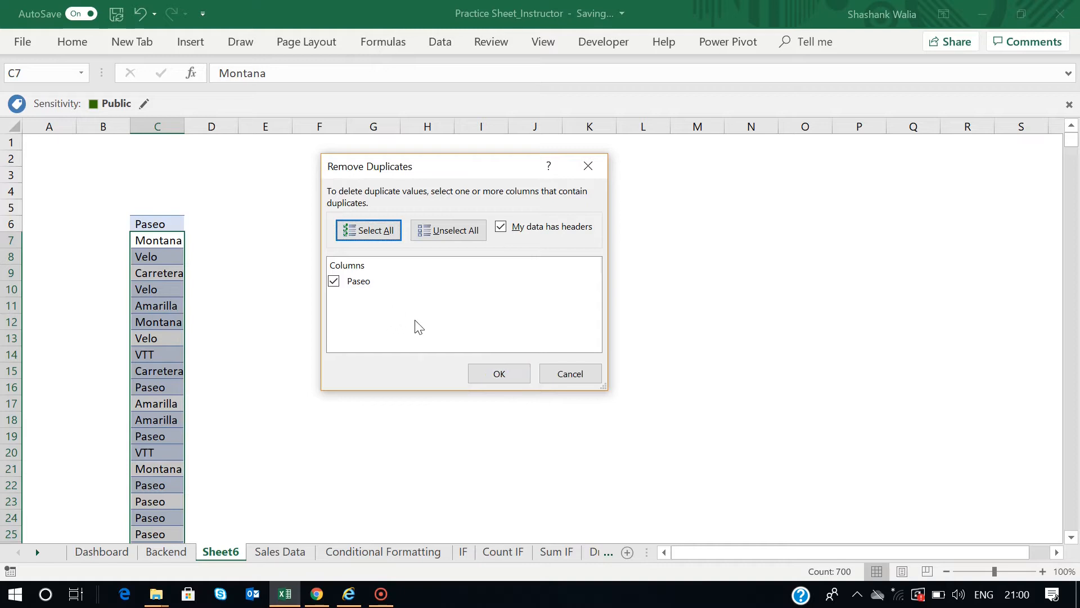
pyautogui.click(344, 281)
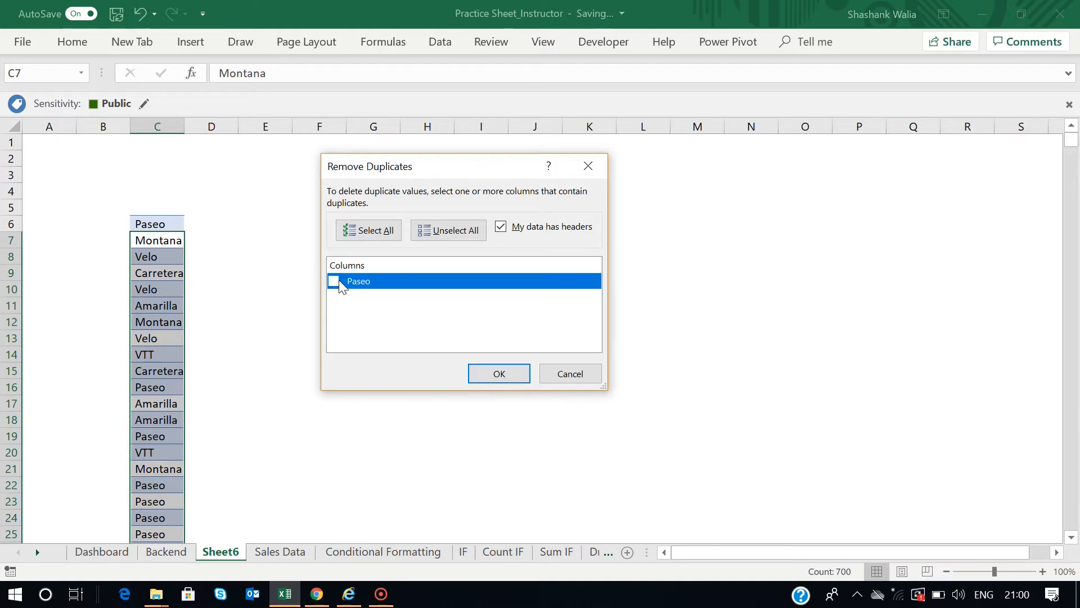
pyautogui.click(500, 227)
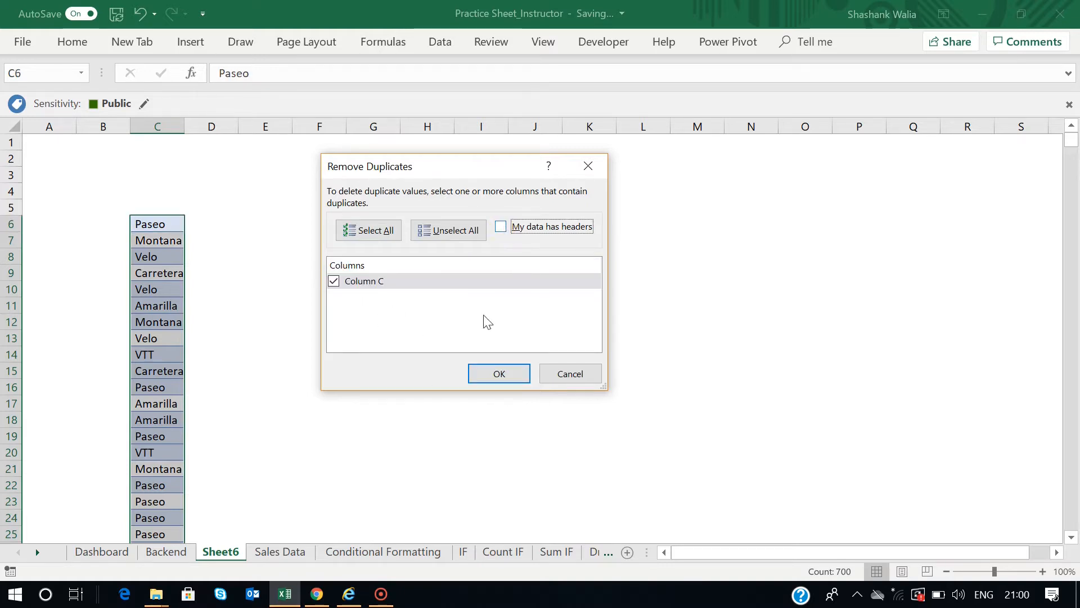
pyautogui.click(495, 372)
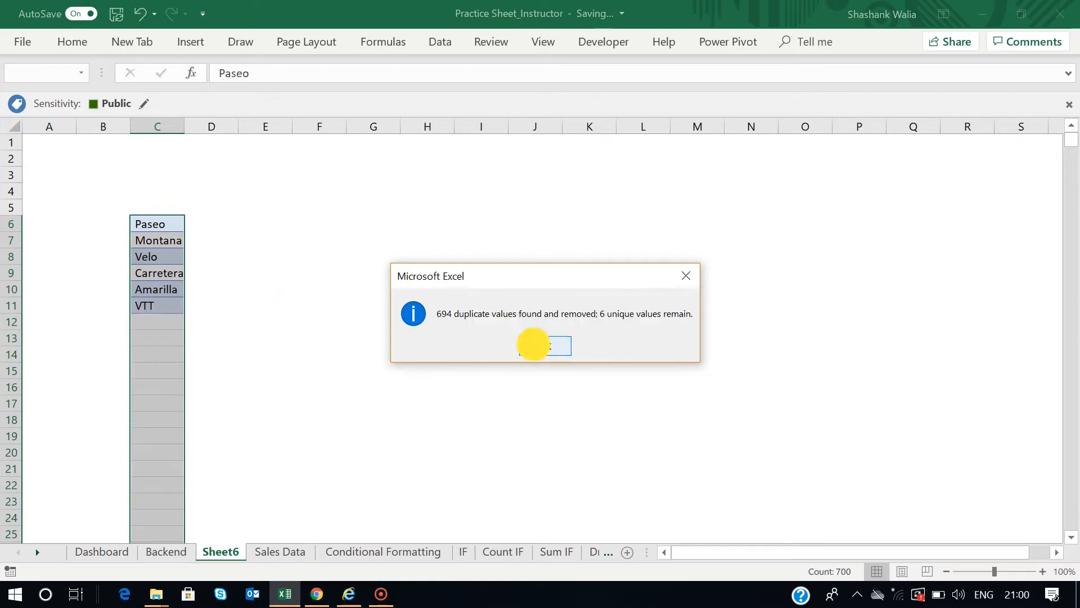
pyautogui.click(543, 345)
pyautogui.click(217, 263)
# Strip the pasted table formatting from the product list and the cells beneath it by painting on the format of blank cell G6.
pyautogui.moveTo(149, 224); pyautogui.dragTo(160, 304)
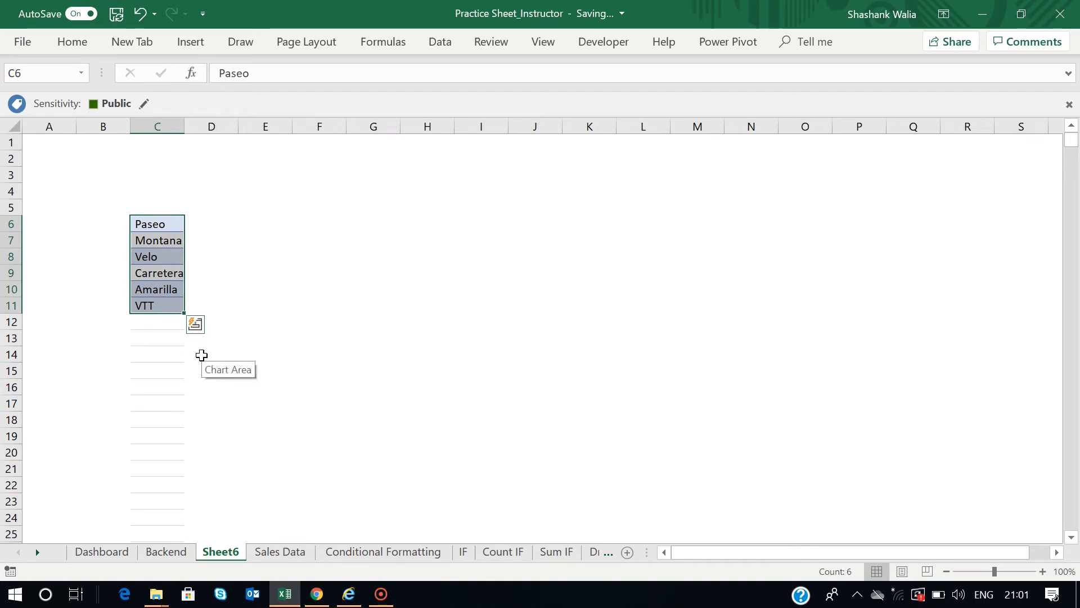
pyautogui.click(79, 48)
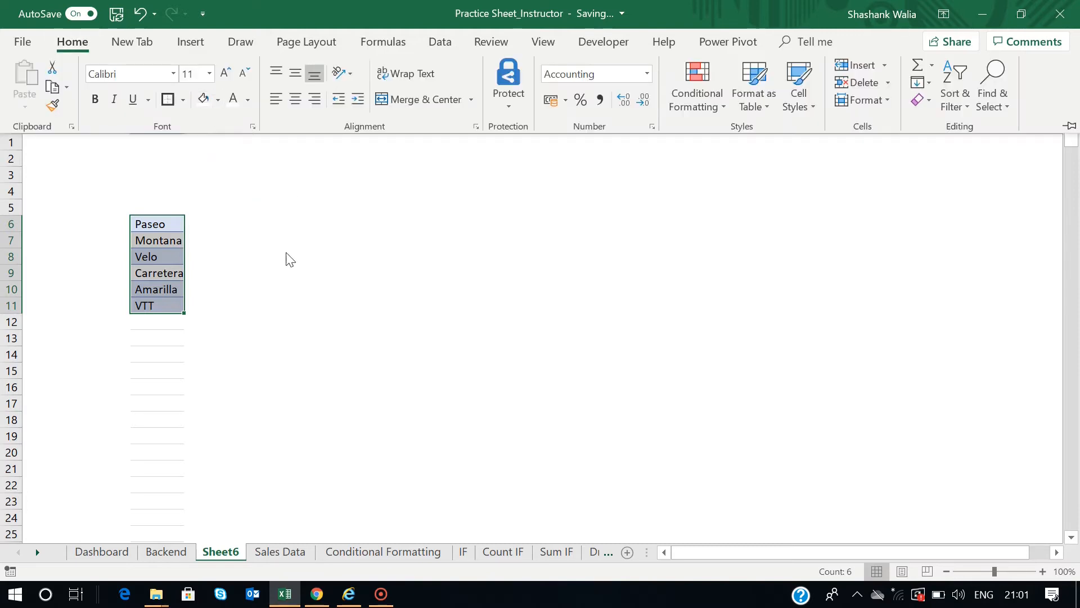
pyautogui.click(349, 224)
pyautogui.click(79, 48)
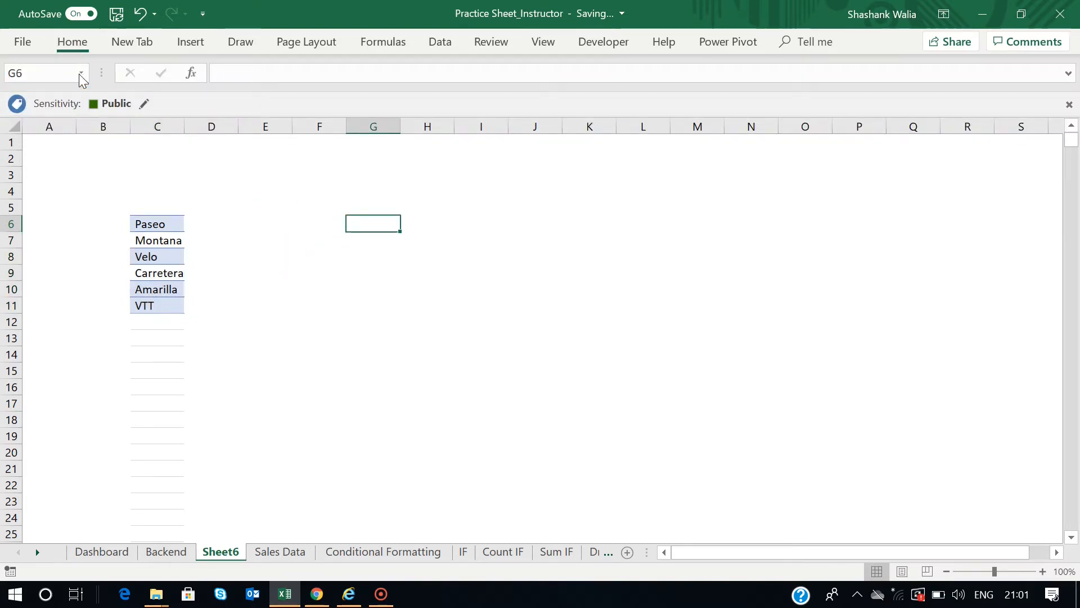
pyautogui.click(53, 104)
pyautogui.moveTo(121, 224)
pyautogui.mouseDown()
pyautogui.moveTo(217, 285)
pyautogui.moveTo(229, 526)
pyautogui.moveTo(217, 523)
pyautogui.moveTo(219, 431)
pyautogui.mouseUp()
pyautogui.click(272, 314)
pyautogui.scroll(2, 161, 259)
pyautogui.click(150, 231)
pyautogui.click(207, 224)
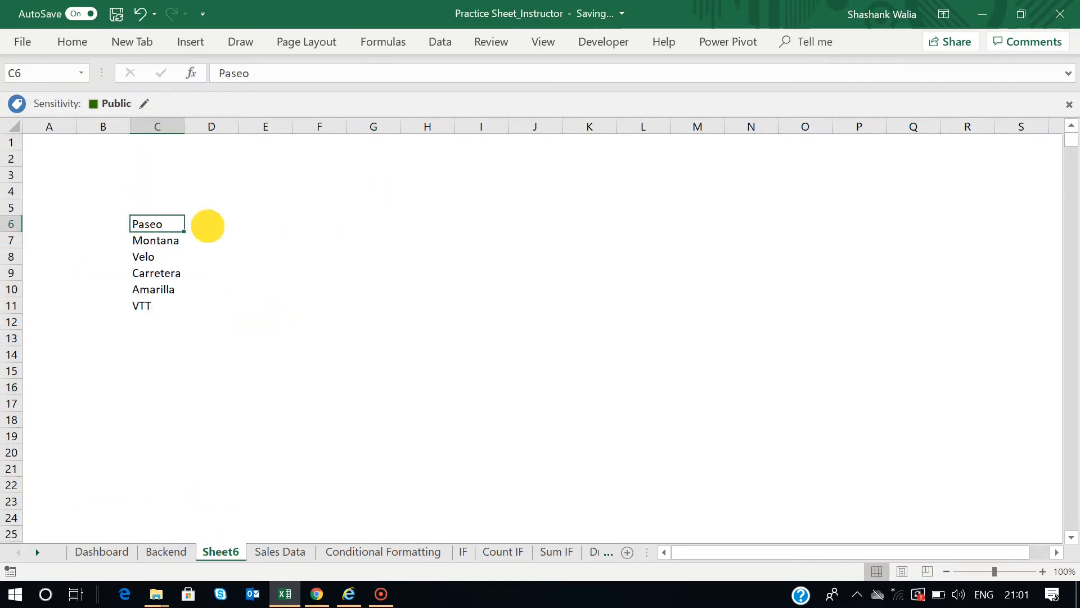
# Enter the headers Products, Sales and Profit in cells C5, D5 and E5.
pyautogui.click(154, 213)
pyautogui.write('Pr')
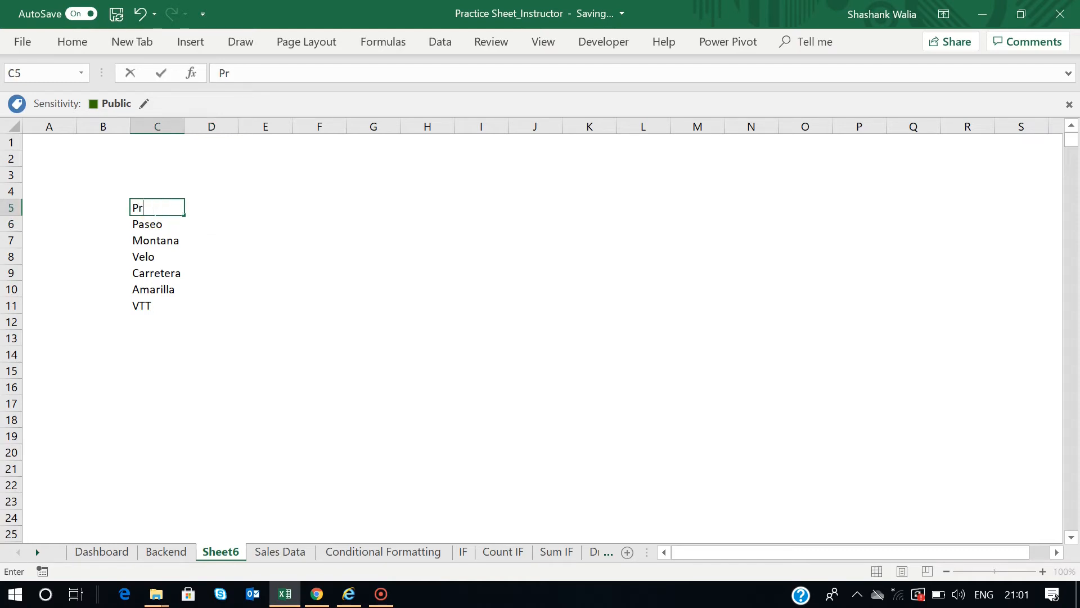
pyautogui.write('oducts')
pyautogui.press('Tab')
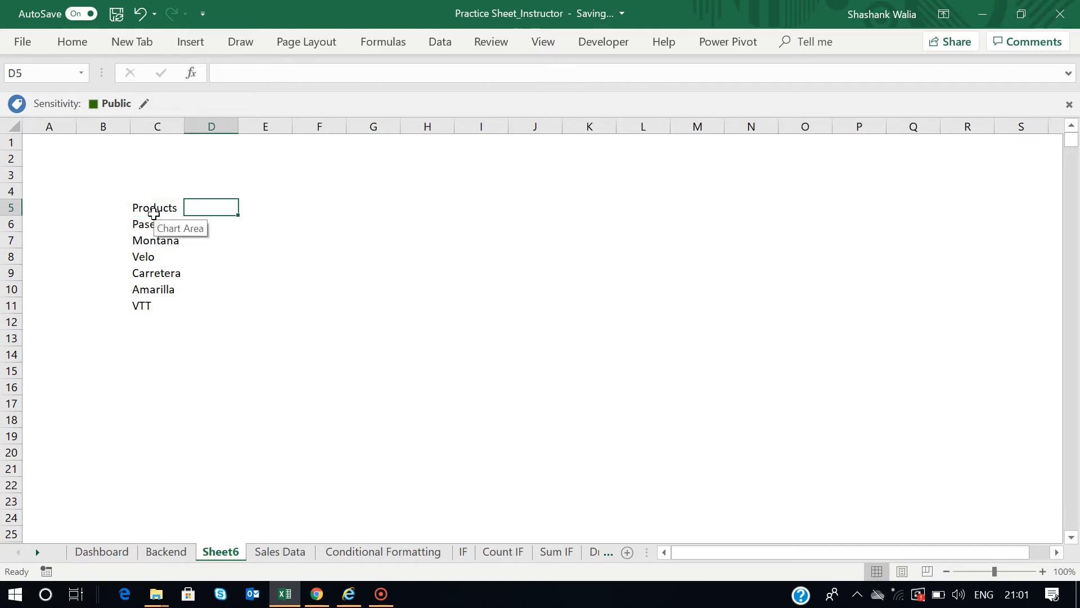
pyautogui.write('Sales')
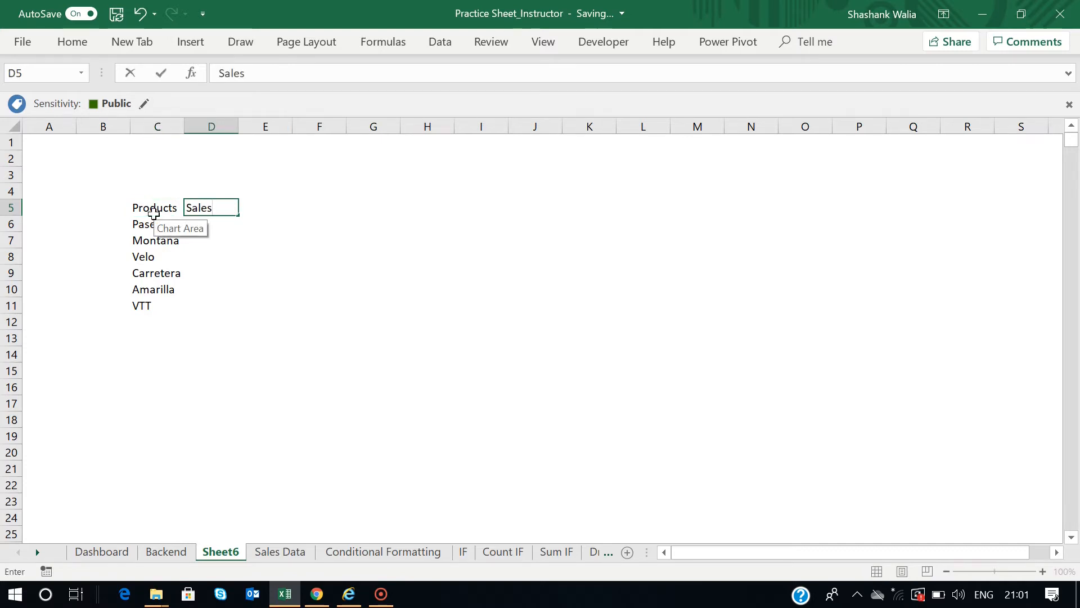
pyautogui.press('Tab')
pyautogui.write('Profit')
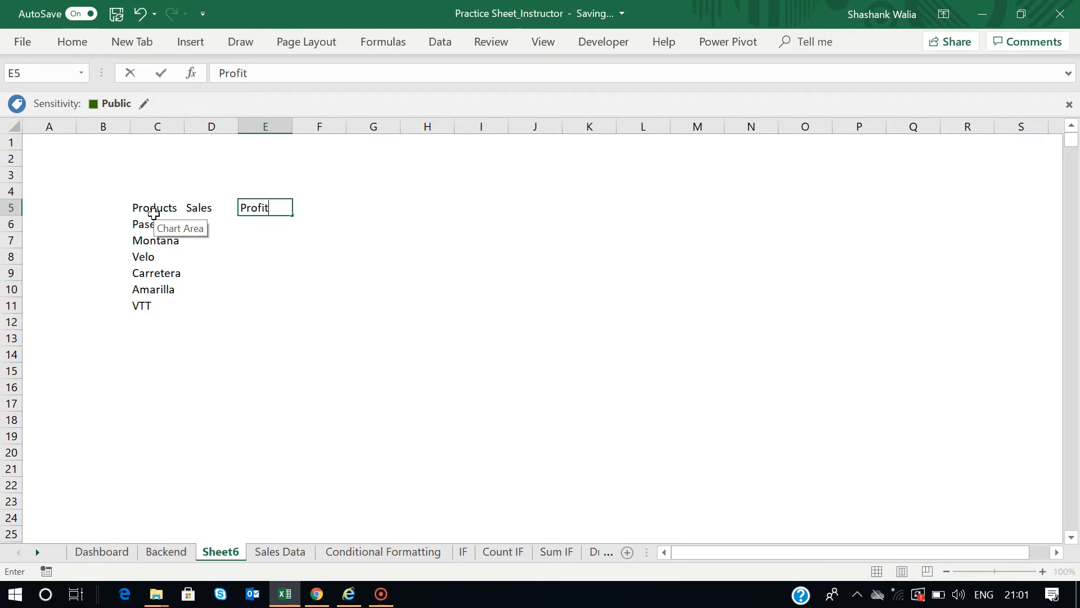
pyautogui.click(211, 226)
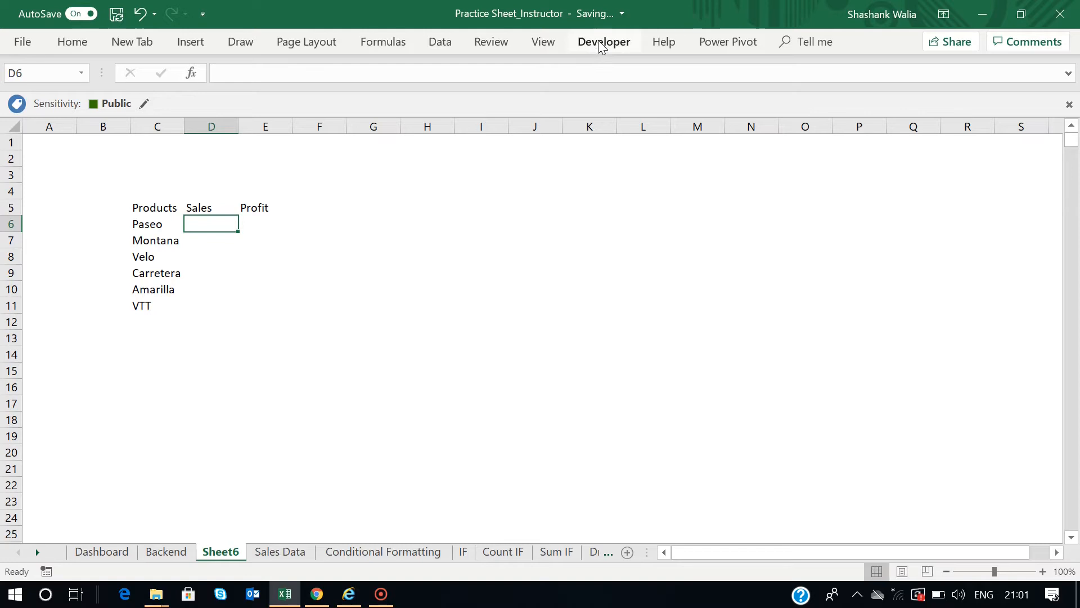
# Check in the Excel options that the Developer tab is enabled for the ribbon.
pyautogui.click(79, 42)
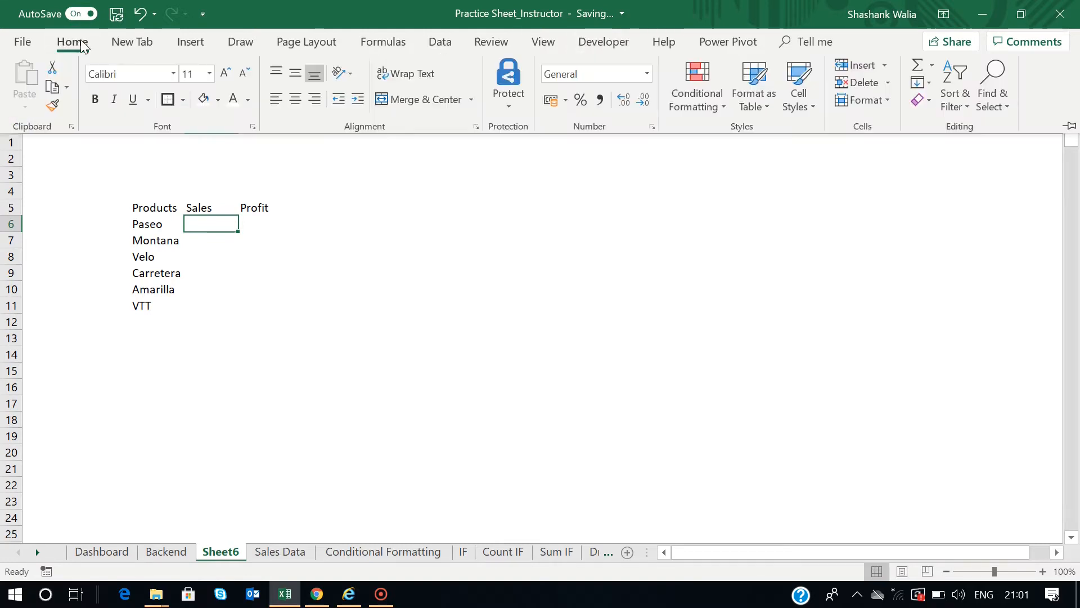
pyautogui.click(23, 42)
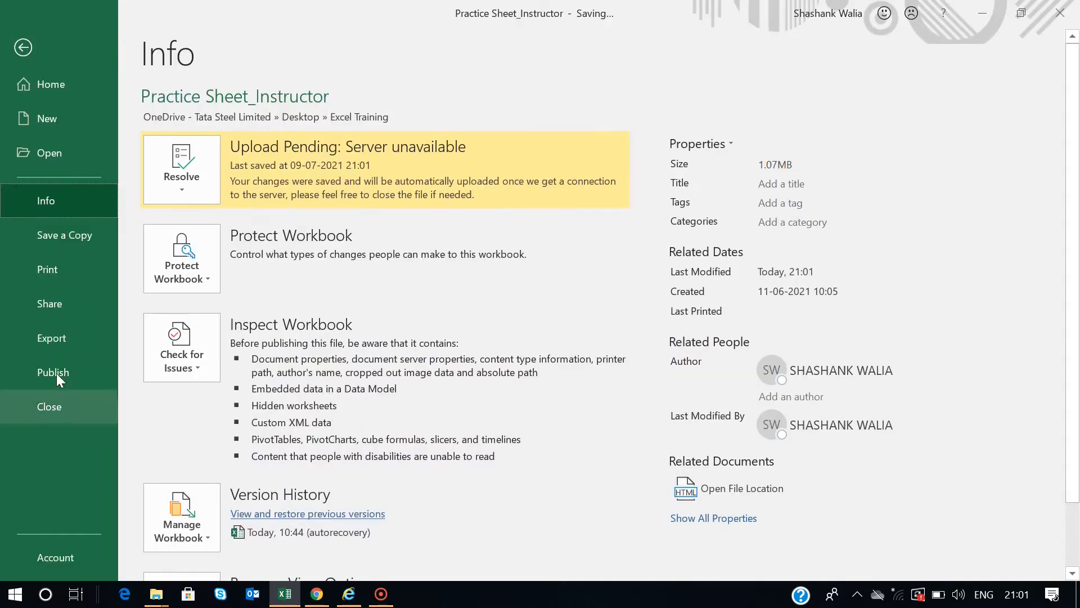
pyautogui.scroll(-2, 64, 466)
pyautogui.click(45, 549)
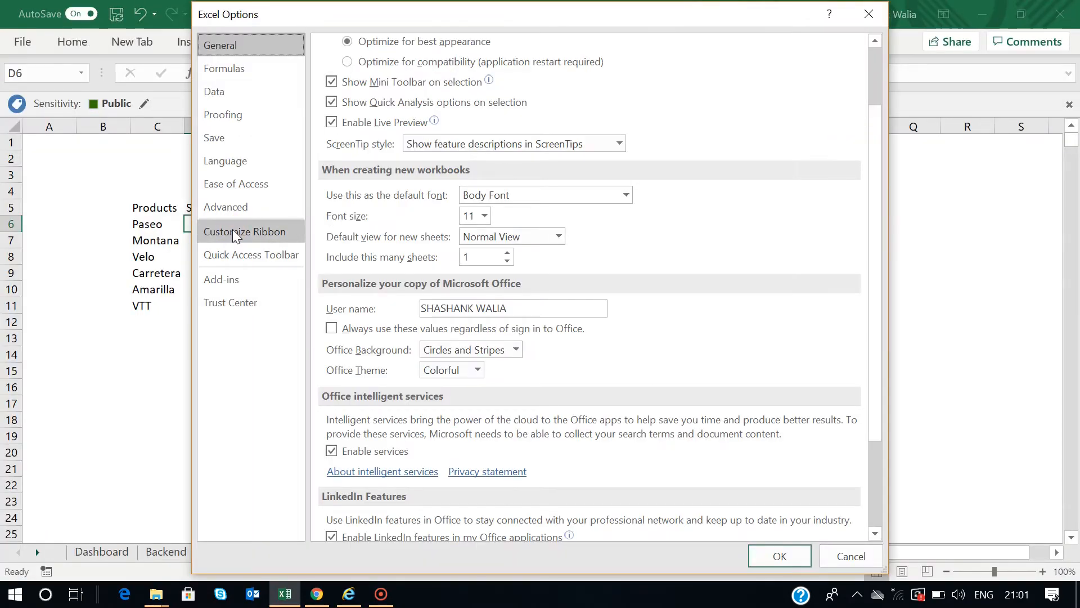
pyautogui.click(231, 230)
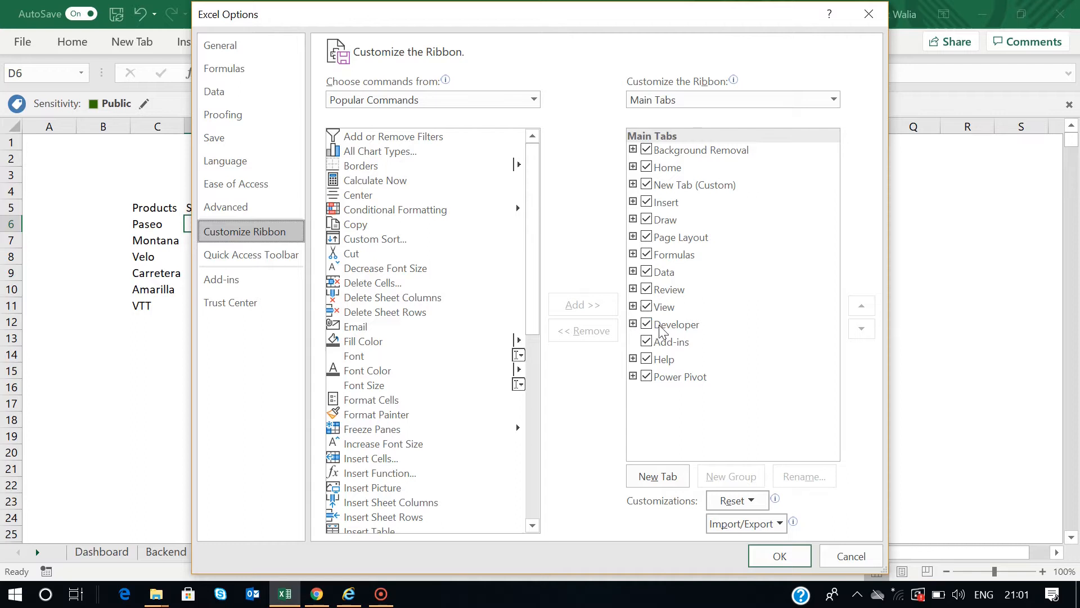
pyautogui.click(781, 555)
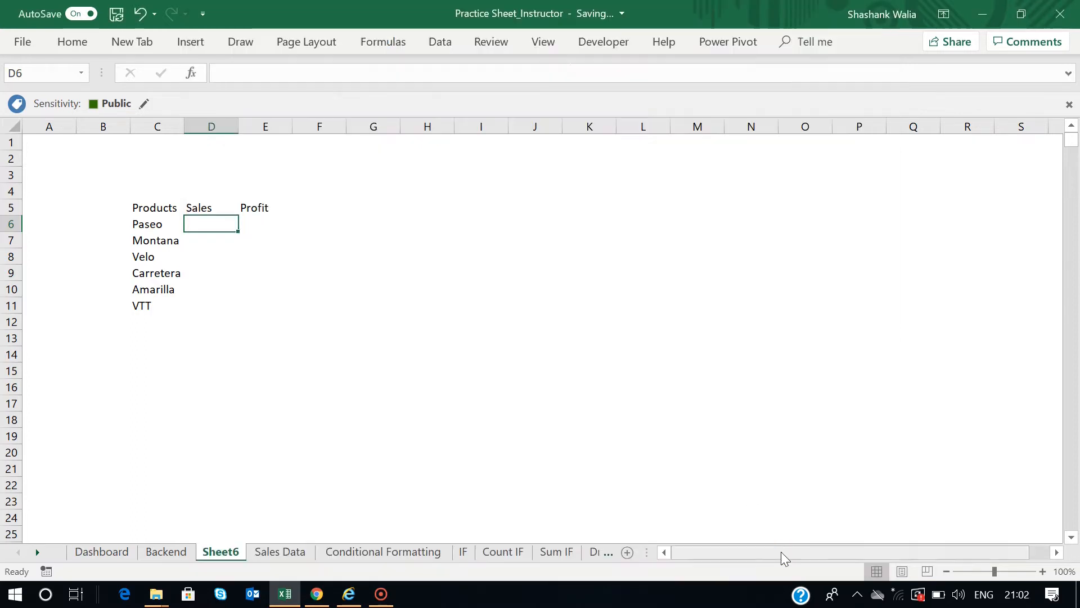
# Insert a Spin Button form control covering about cells F3 to G4 and try its up arrow.
pyautogui.click(605, 45)
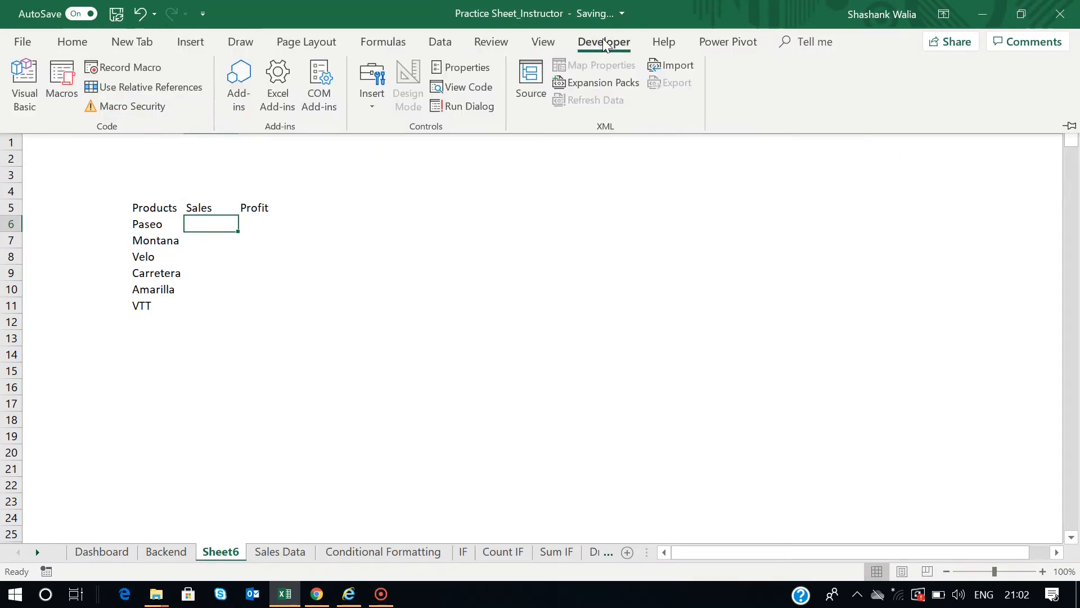
pyautogui.click(369, 111)
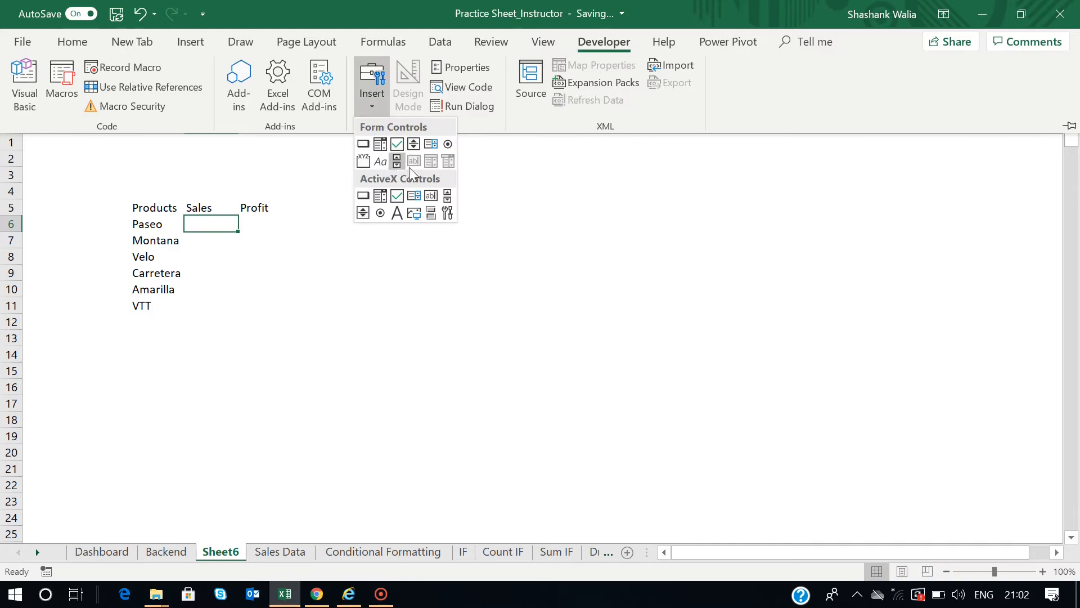
pyautogui.click(414, 146)
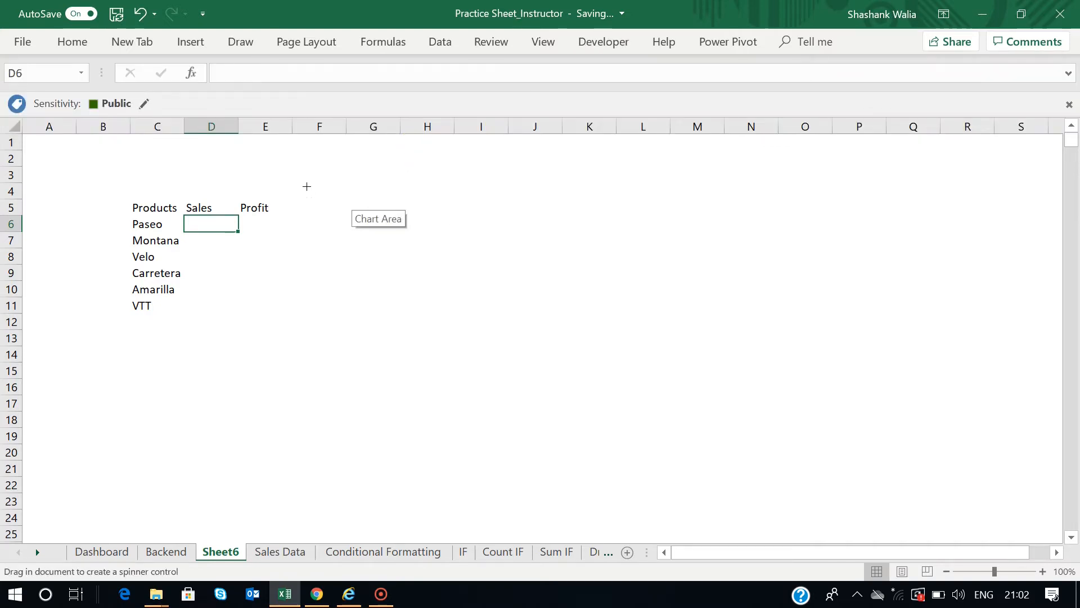
pyautogui.moveTo(303, 174); pyautogui.dragTo(408, 196)
pyautogui.click(407, 304)
pyautogui.click(348, 179)
pyautogui.click(349, 180)
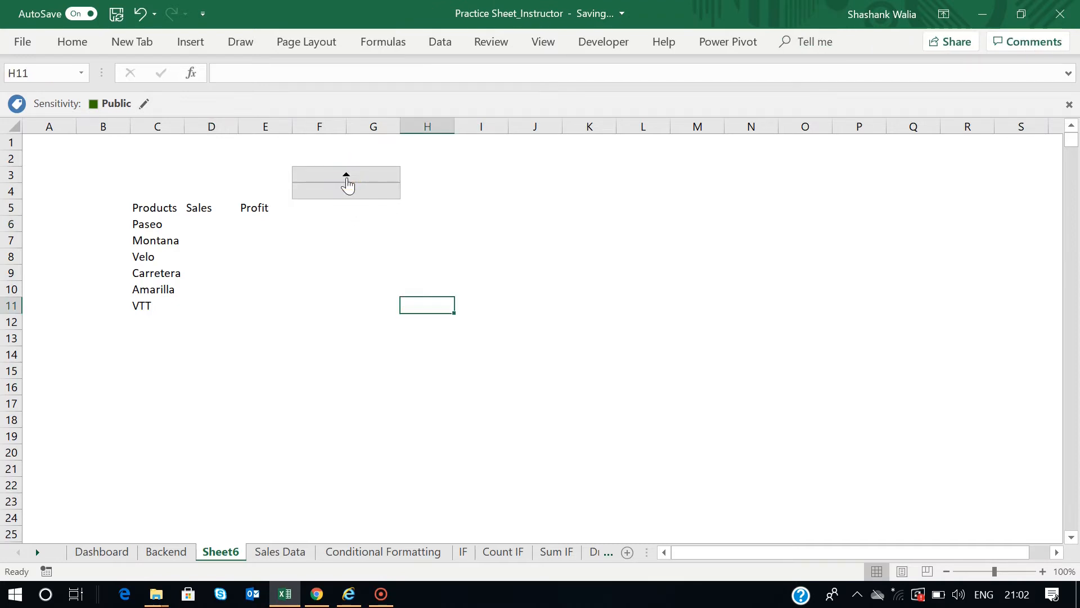
# Format the spinner control with minimum value 1, maximum value 12, incremental change 1 and a cell link to D1.
pyautogui.rightClick(347, 179)
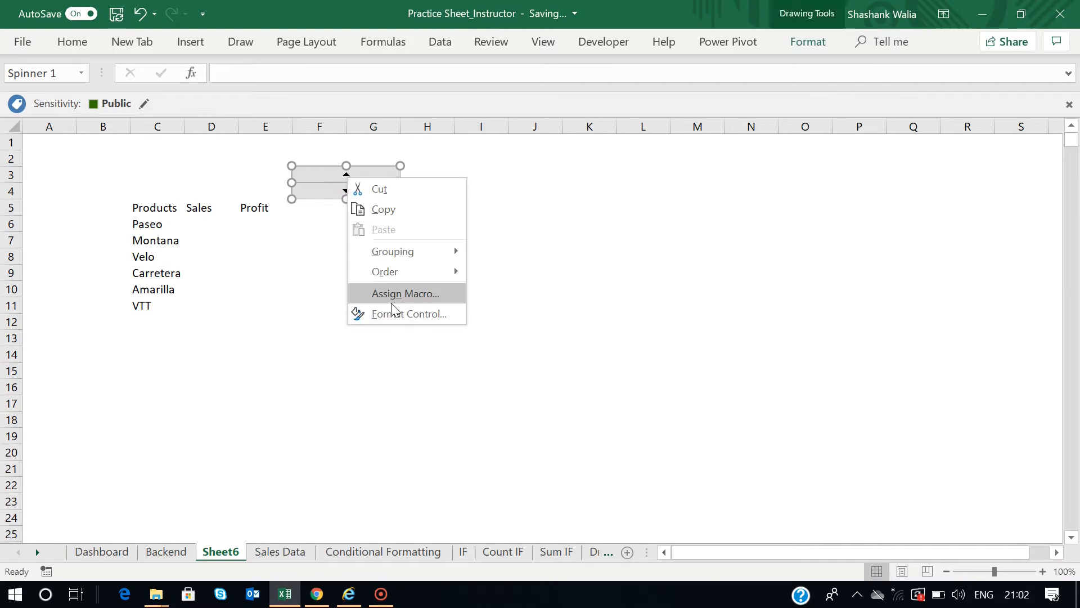
pyautogui.click(391, 315)
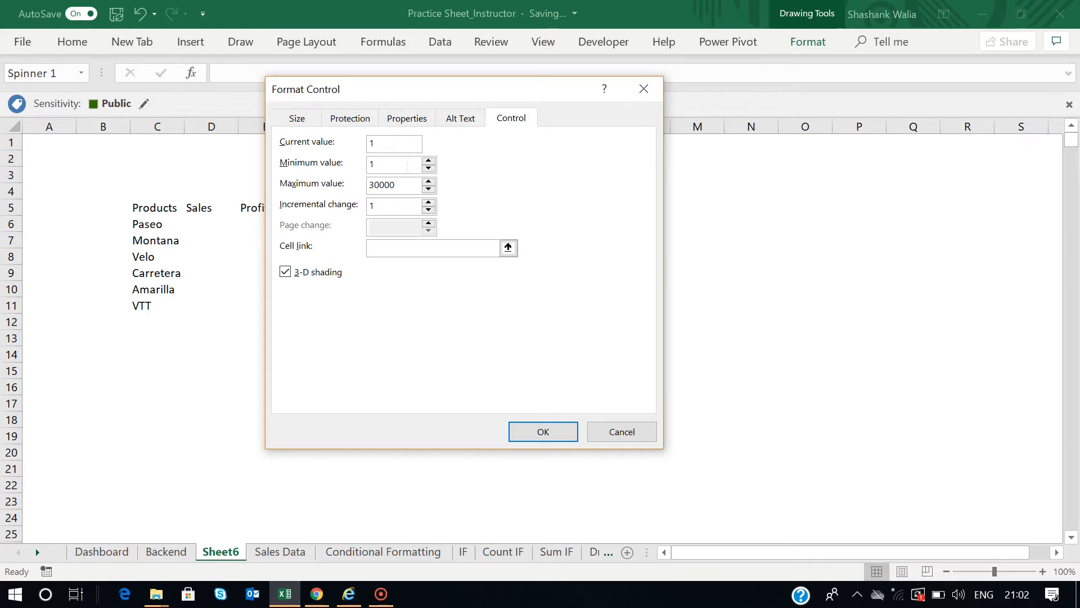
pyautogui.click(404, 188)
pyautogui.click(380, 208)
pyautogui.click(421, 248)
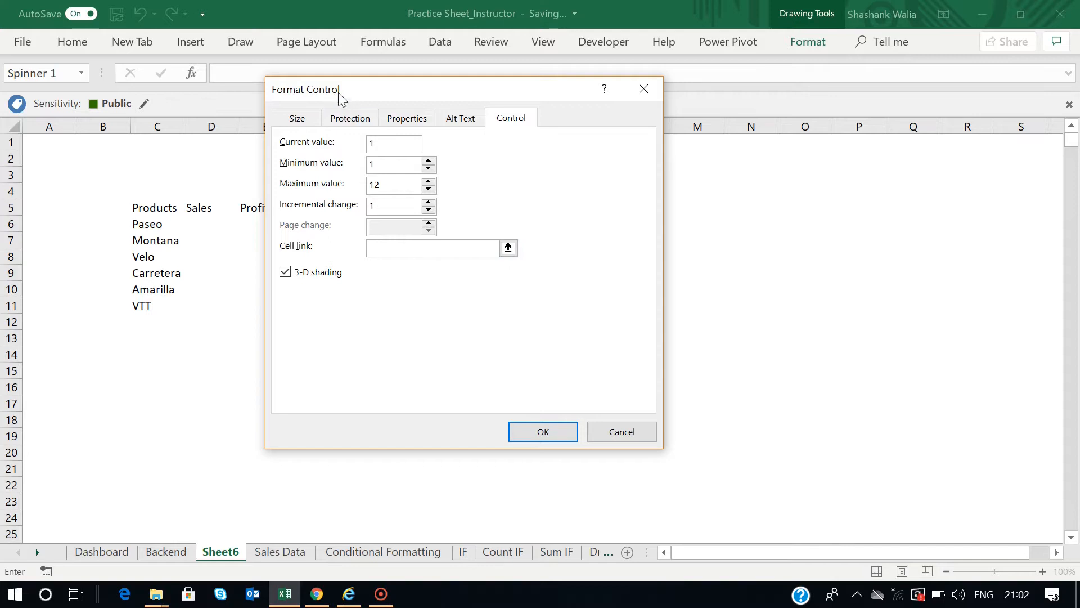
pyautogui.moveTo(340, 98); pyautogui.dragTo(526, 90)
pyautogui.click(694, 243)
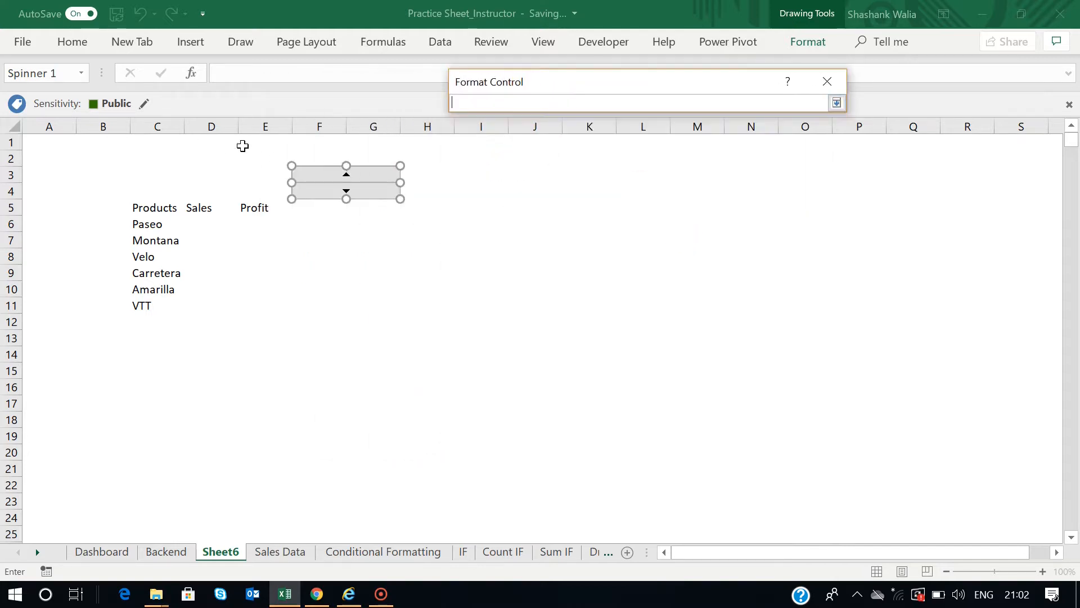
pyautogui.click(201, 149)
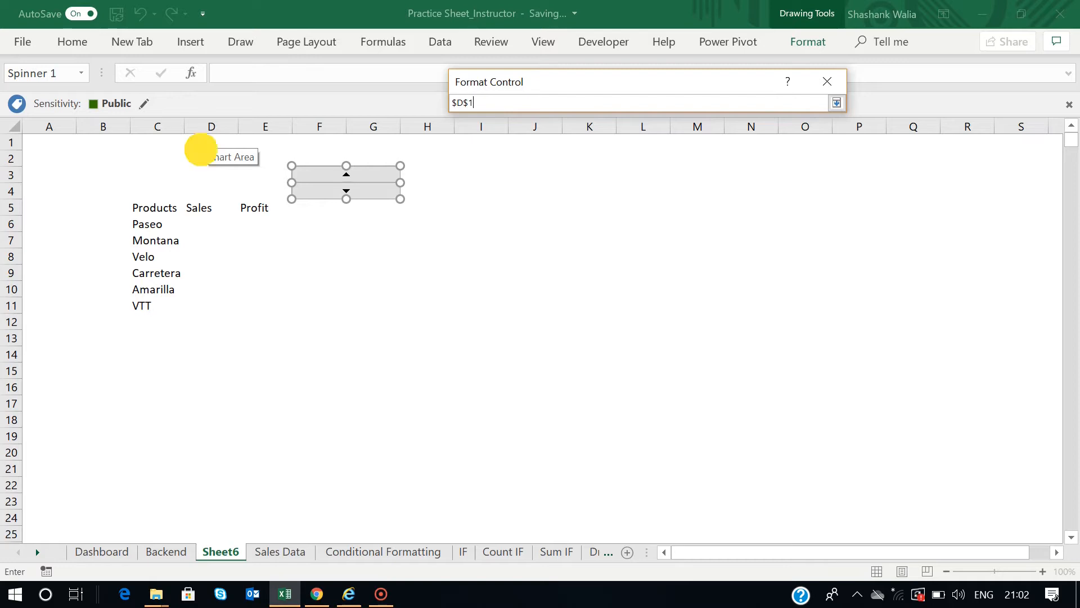
pyautogui.click(837, 106)
pyautogui.click(725, 425)
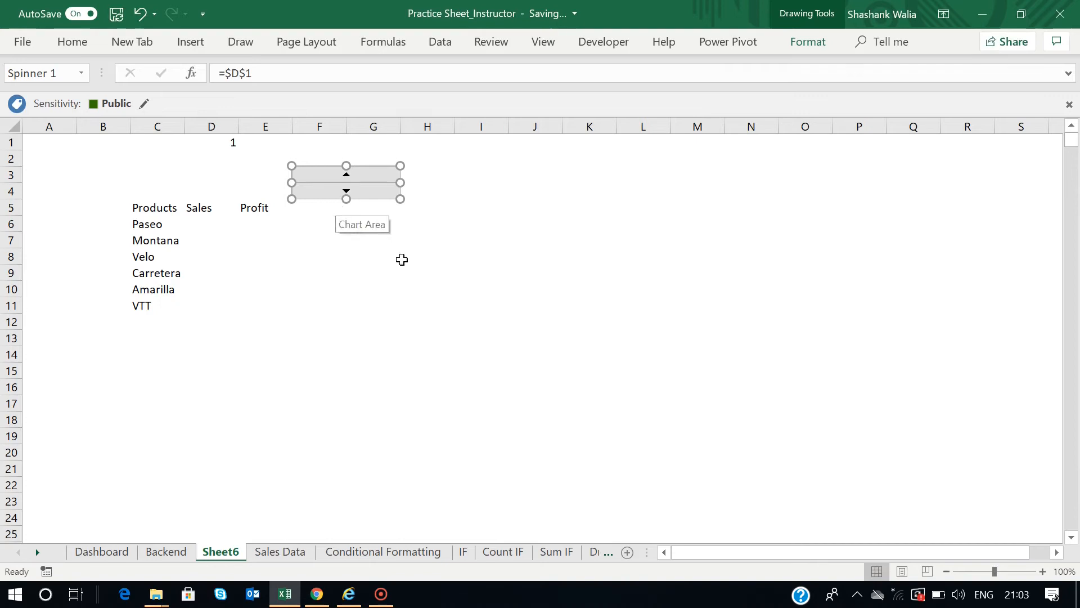
# Test the spinner in both directions and check how the linked cell D1 responds.
pyautogui.click(402, 259)
pyautogui.click(347, 173)
pyautogui.tripleClick(346, 172)
pyautogui.tripleClick(346, 172)
pyautogui.doubleClick(347, 172)
pyautogui.doubleClick(347, 172)
pyautogui.tripleClick(346, 190)
pyautogui.click(346, 193)
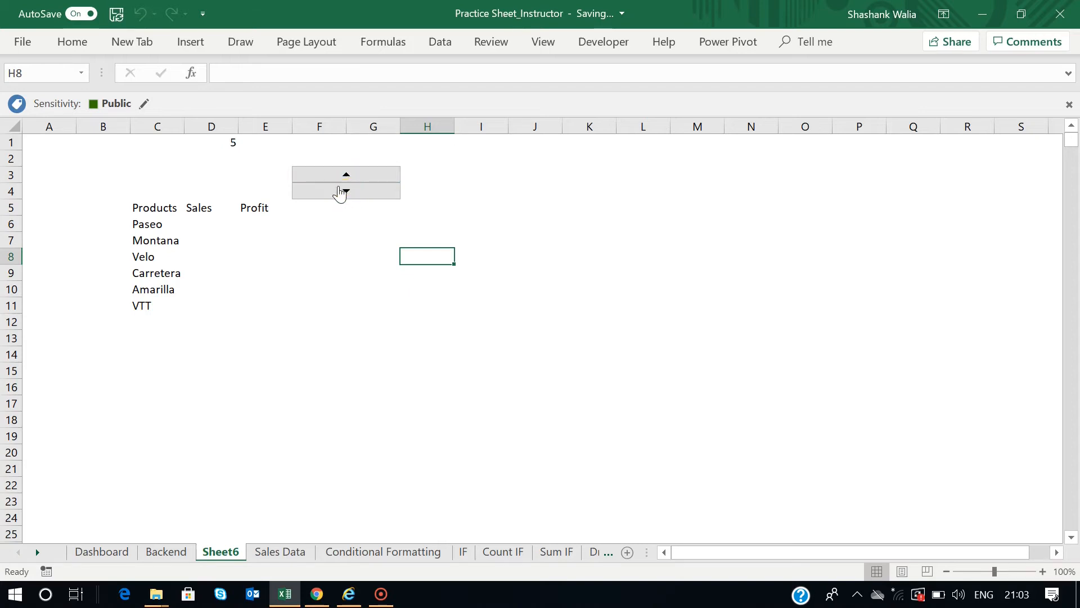
pyautogui.click(230, 144)
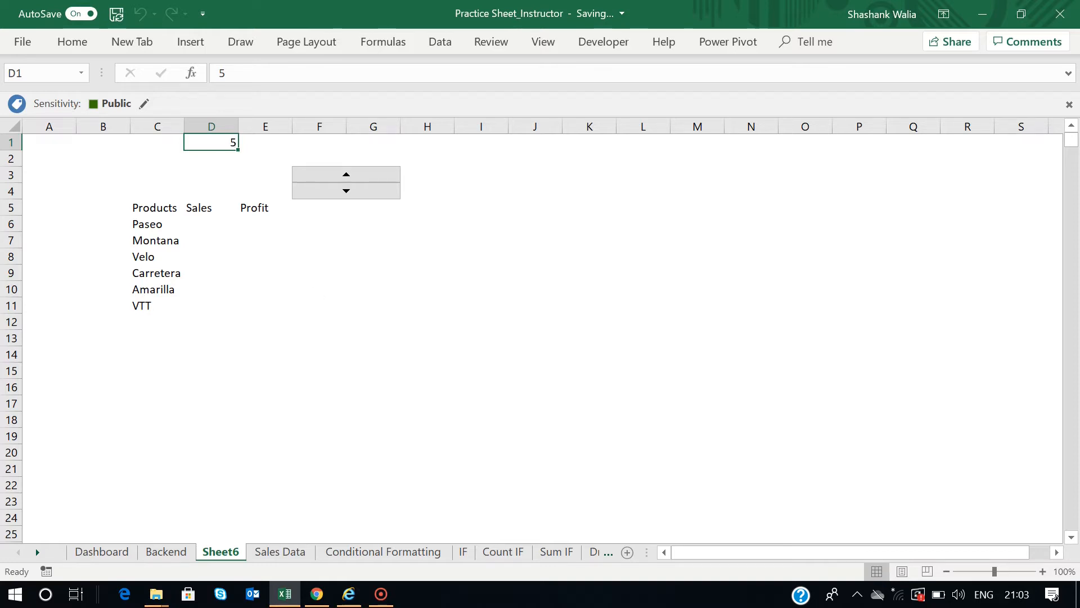
# Insert a new worksheet before Sheet6 and rename it backend sheet.
pyautogui.rightClick(225, 552)
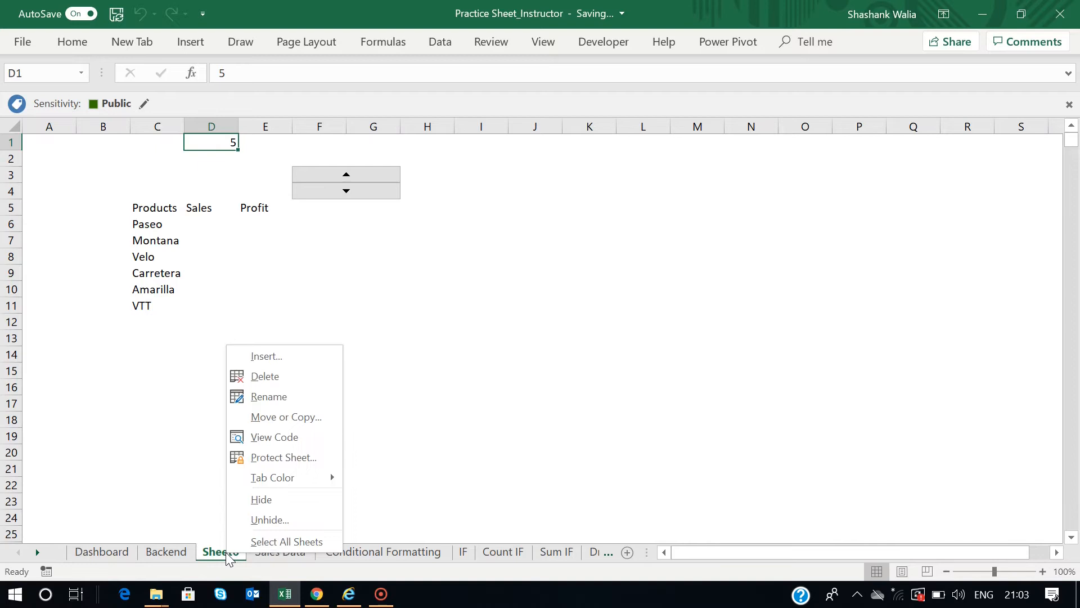
pyautogui.click(265, 356)
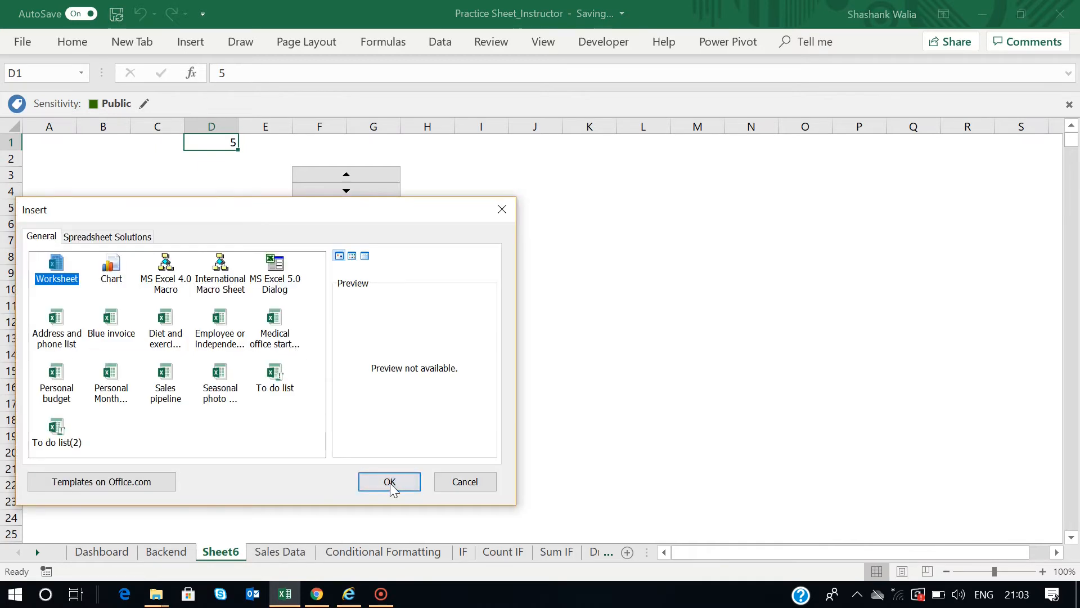
pyautogui.click(390, 482)
pyautogui.click(219, 557)
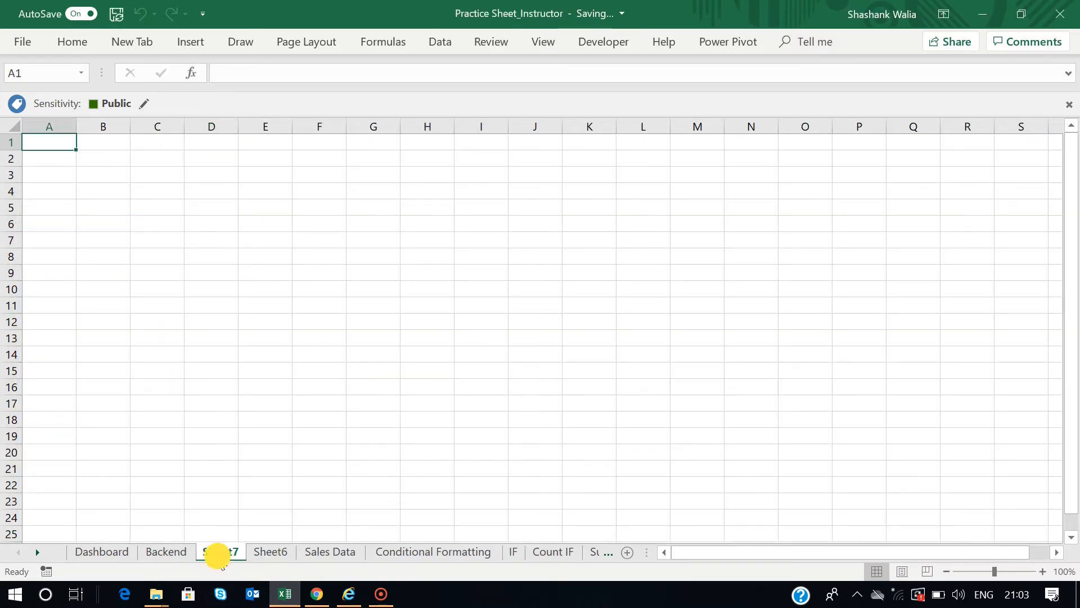
pyautogui.doubleClick(220, 557)
pyautogui.write('ban')
pyautogui.write('ck')
pyautogui.write('end sh')
pyautogui.write('eet')
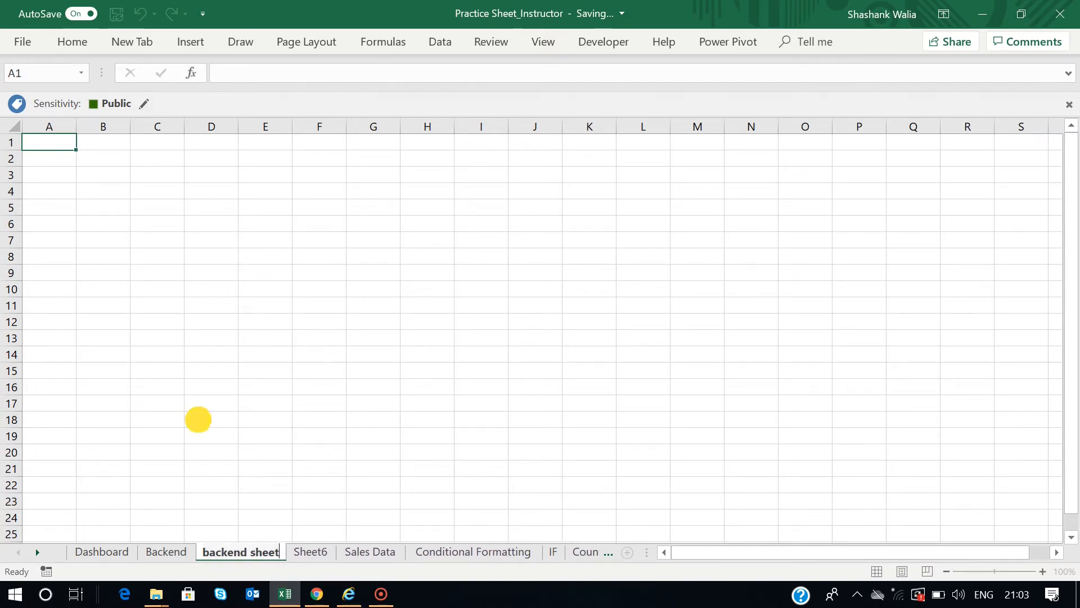
pyautogui.click(197, 420)
# Fill cells A2 to A13 of the backend sheet with the month numbers 1 to 12.
pyautogui.click(55, 157)
pyautogui.write('1')
pyautogui.press('Return')
pyautogui.write('2')
pyautogui.press('Return')
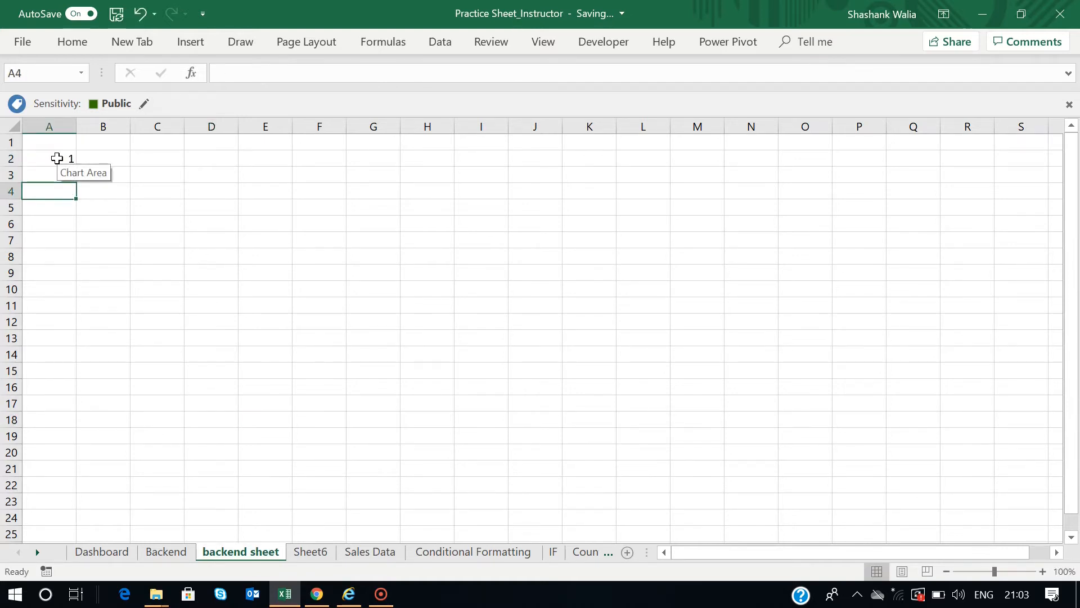
pyautogui.press('Up')
pyautogui.press('Down')
pyautogui.write('3')
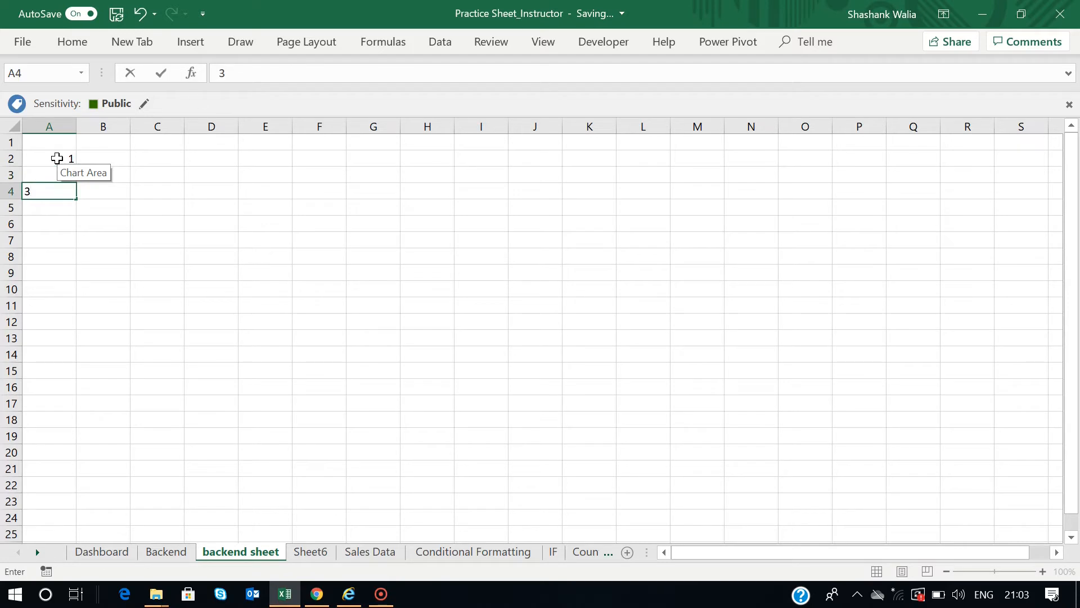
pyautogui.click(166, 254)
pyautogui.moveTo(65, 161); pyautogui.dragTo(72, 340)
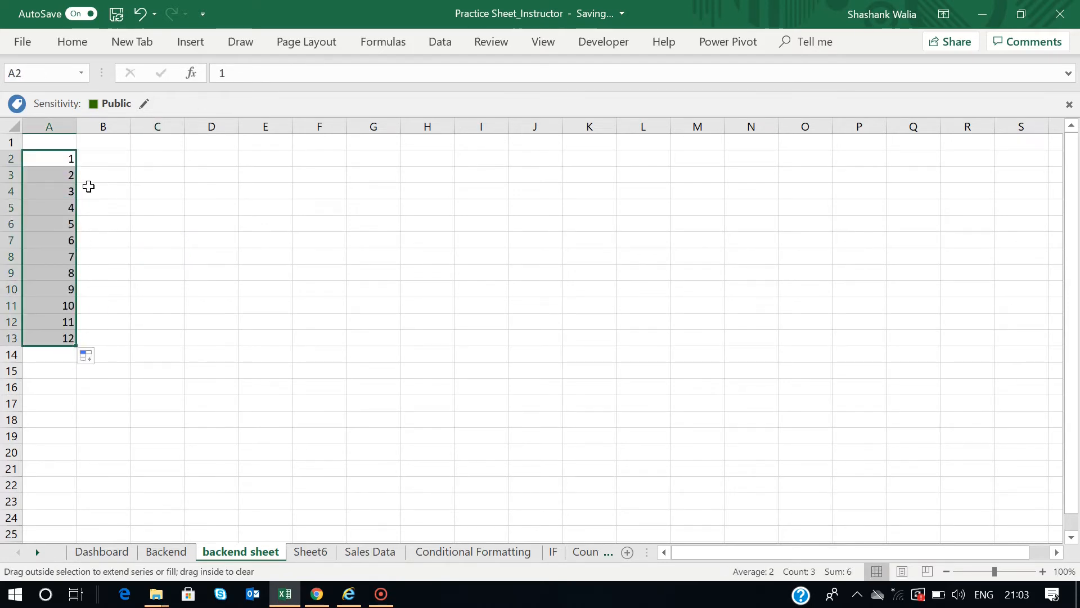
pyautogui.click(88, 186)
# Enter January in B2 and fill the series down to December in B13.
pyautogui.click(93, 158)
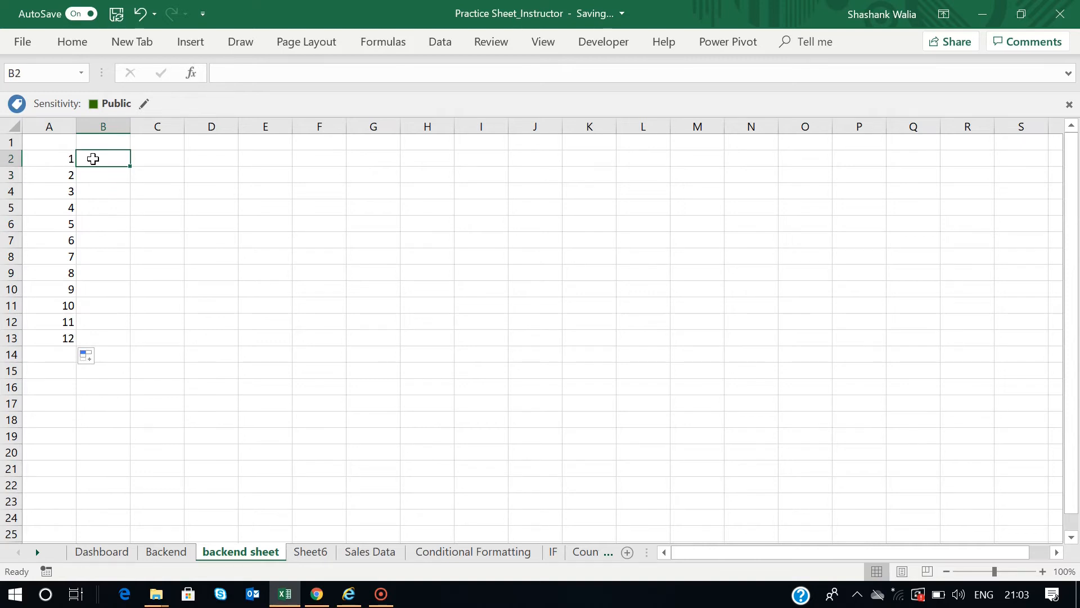
pyautogui.write('January')
pyautogui.click(147, 189)
pyautogui.click(115, 159)
pyautogui.moveTo(130, 166); pyautogui.dragTo(109, 341)
pyautogui.click(191, 244)
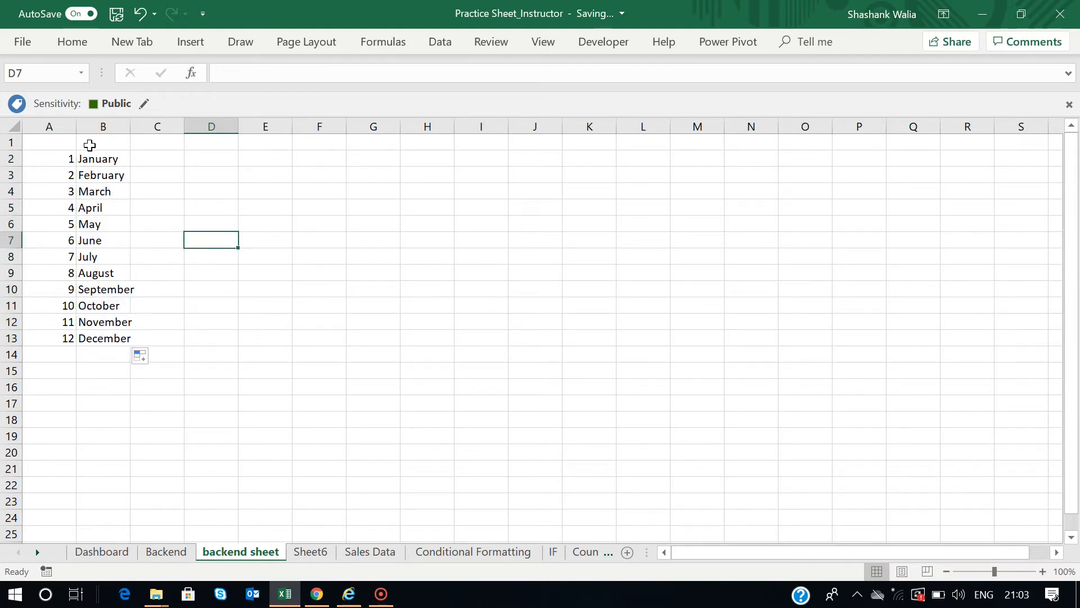
# AutoFit column B to the width of the month names.
pyautogui.moveTo(53, 154); pyautogui.dragTo(118, 339)
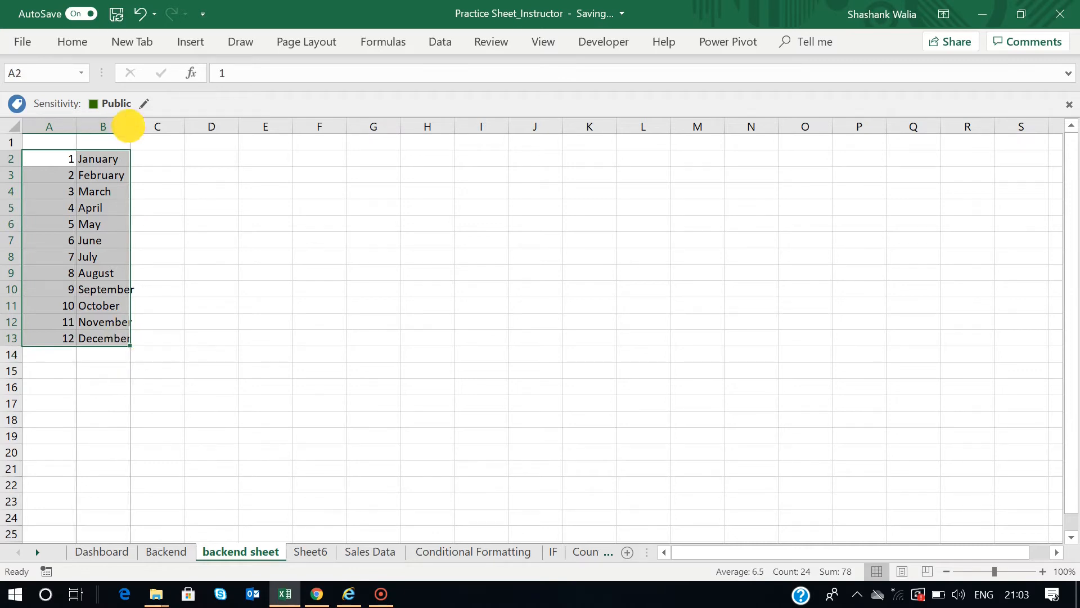
pyautogui.doubleClick(130, 127)
pyautogui.click(51, 165)
pyautogui.click(106, 159)
pyautogui.click(50, 173)
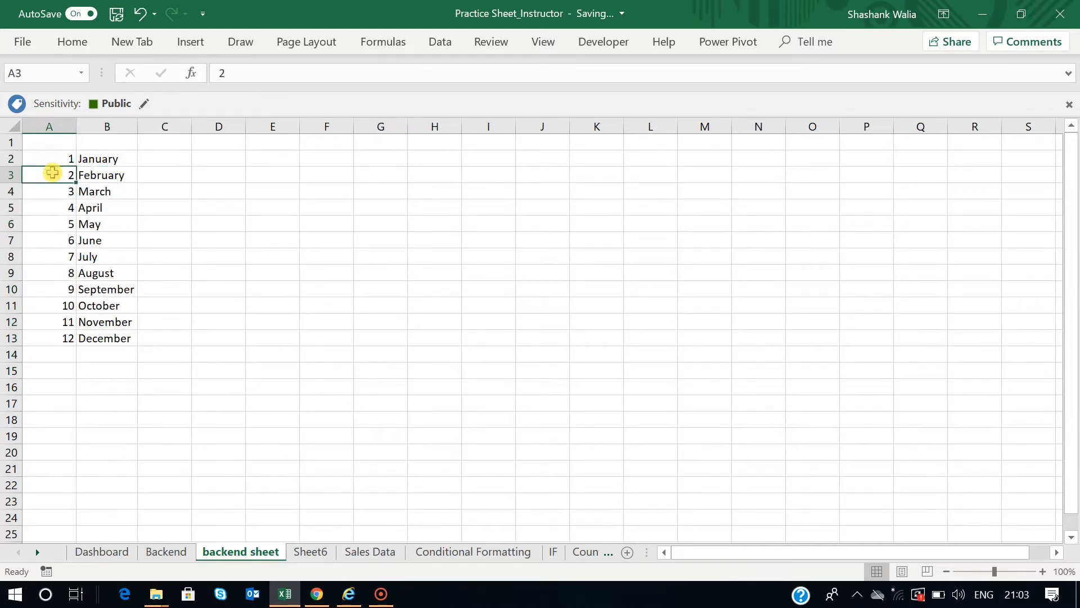
pyautogui.click(106, 174)
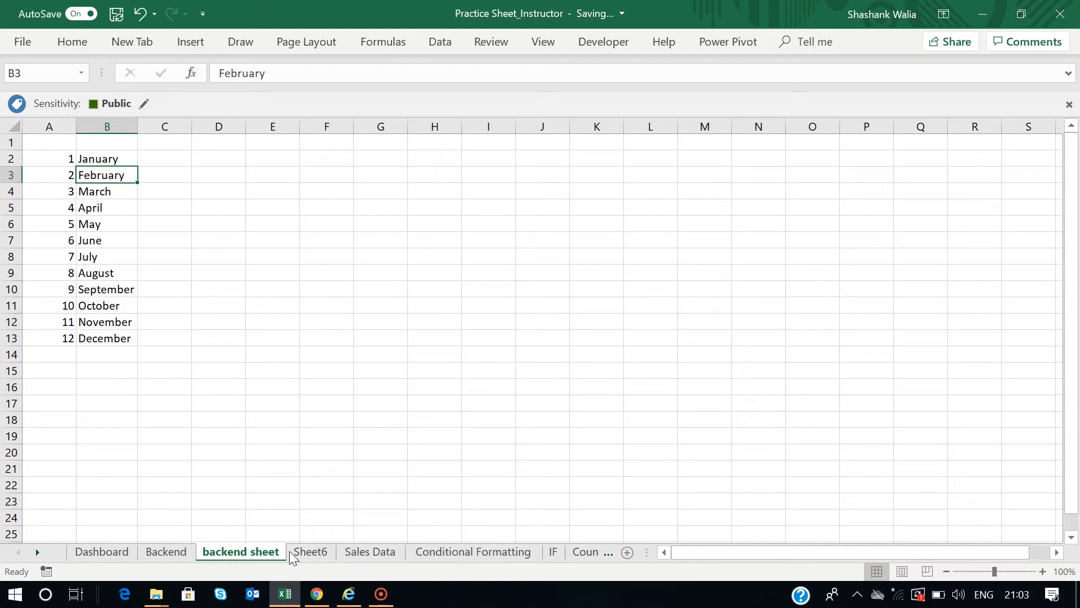
# In cell D4 of Sheet6, enter the formula =VLOOKUP(D1,'backend sheet'!A2:B13,2,0) to look up the month name.
pyautogui.click(310, 552)
pyautogui.click(229, 181)
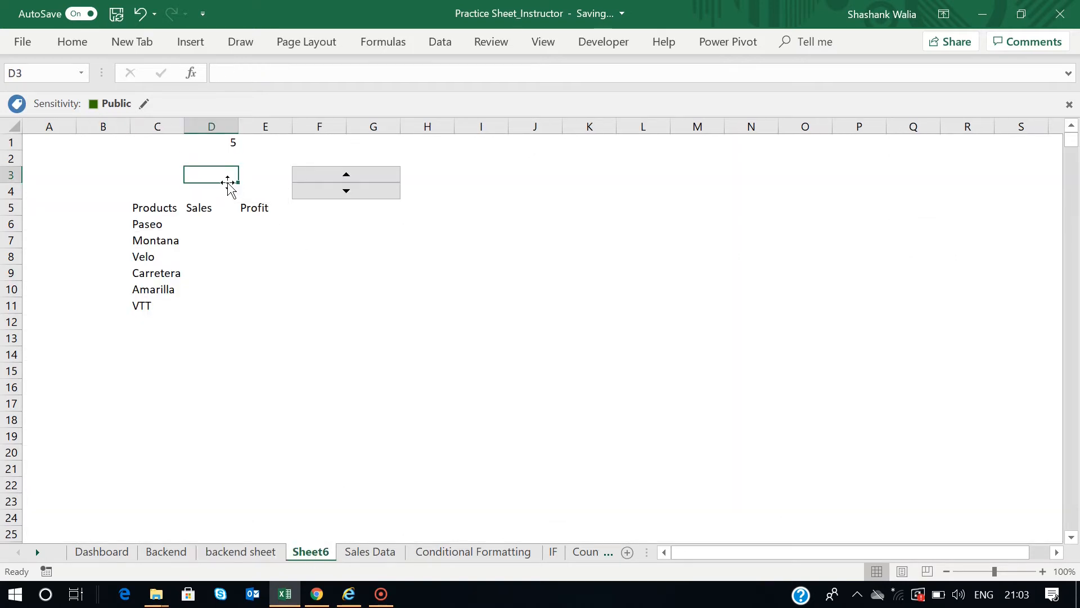
pyautogui.click(218, 194)
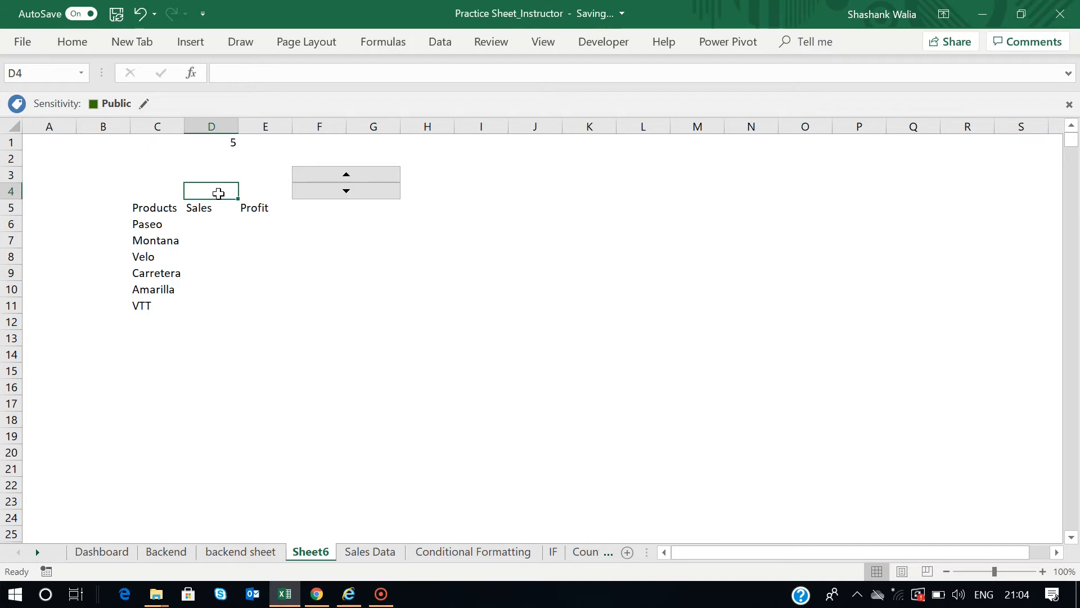
pyautogui.write('=')
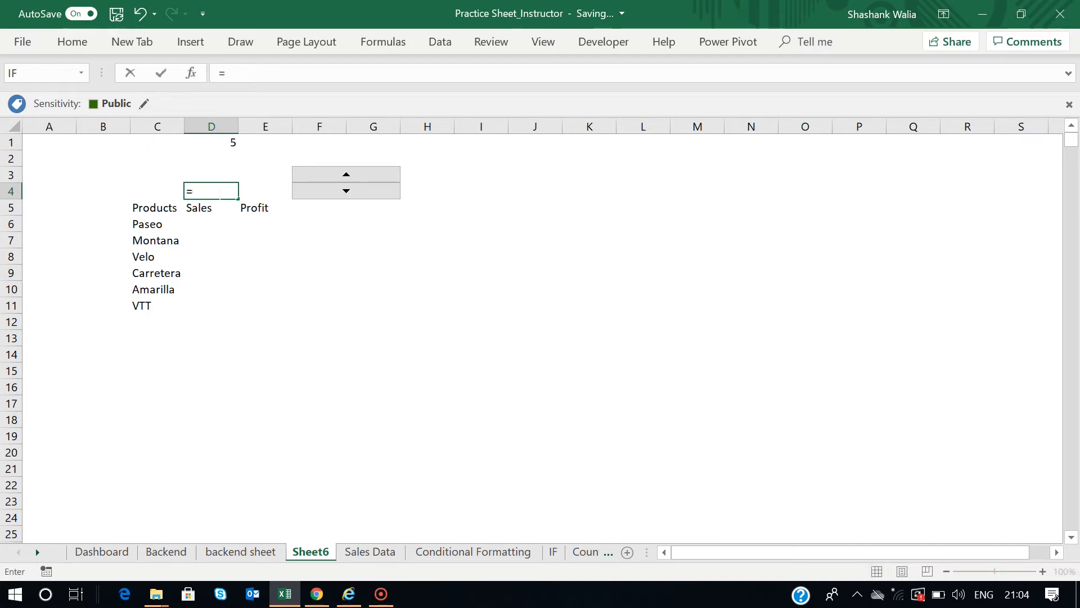
pyautogui.write('vlookup')
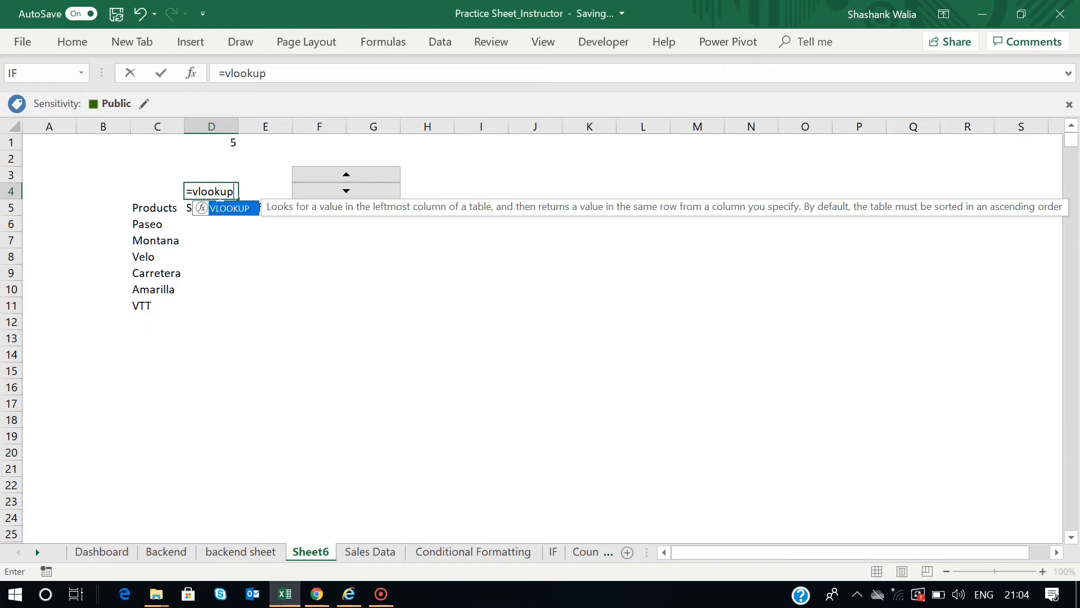
pyautogui.write('(')
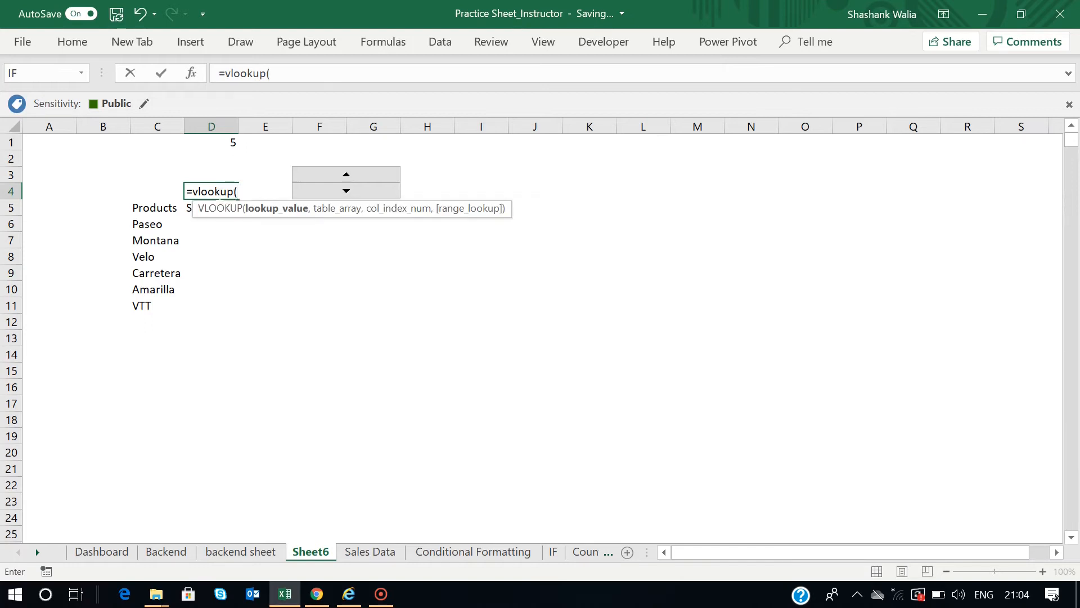
pyautogui.click(216, 144)
pyautogui.write(',')
pyautogui.click(241, 551)
pyautogui.moveTo(60, 159); pyautogui.dragTo(128, 337)
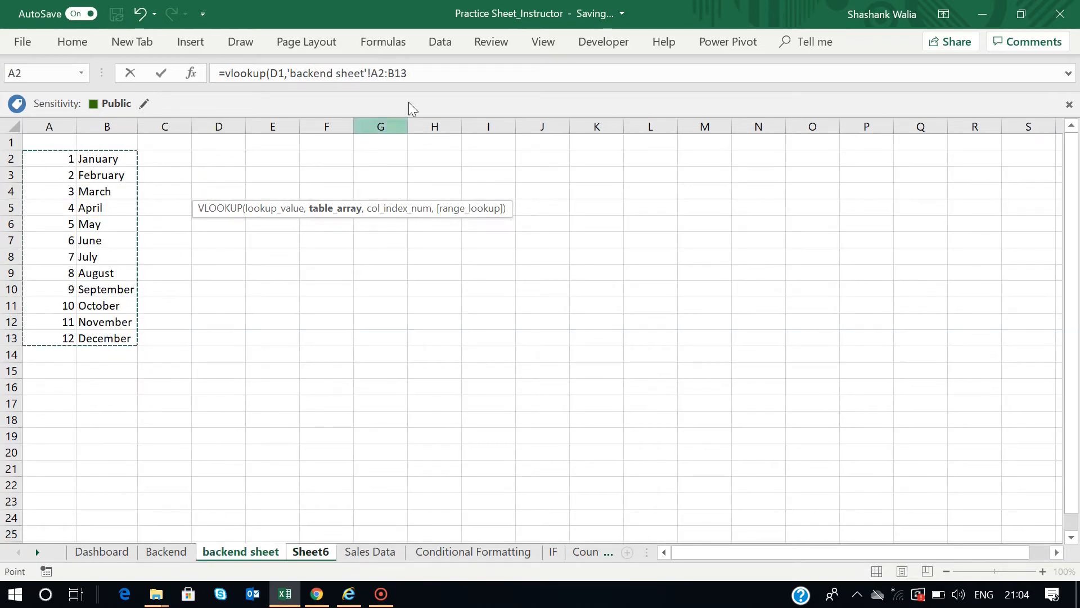
pyautogui.click(412, 74)
pyautogui.write(',')
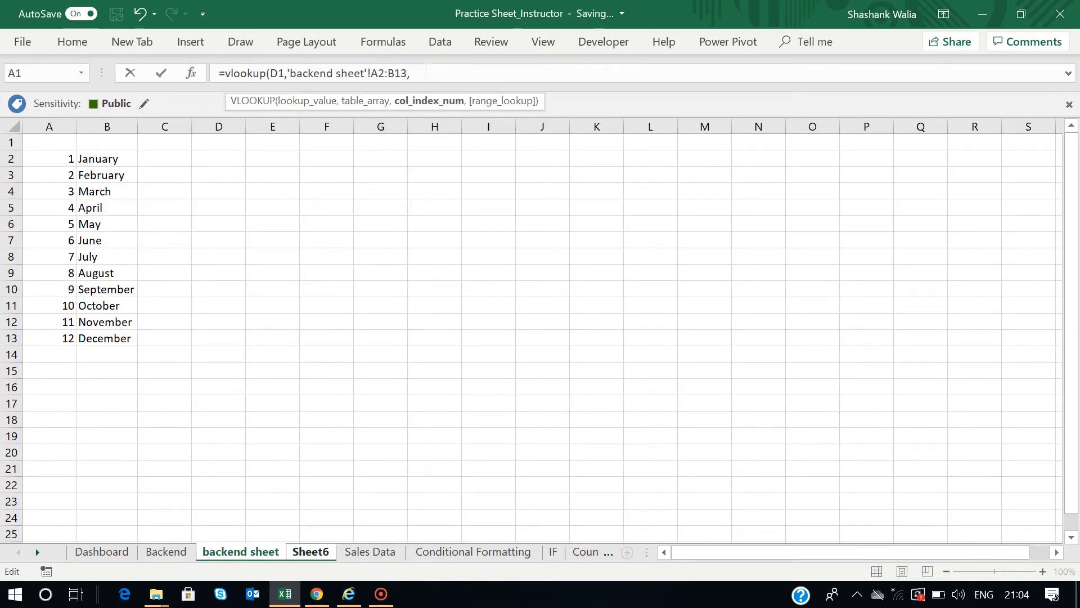
pyautogui.write('2,')
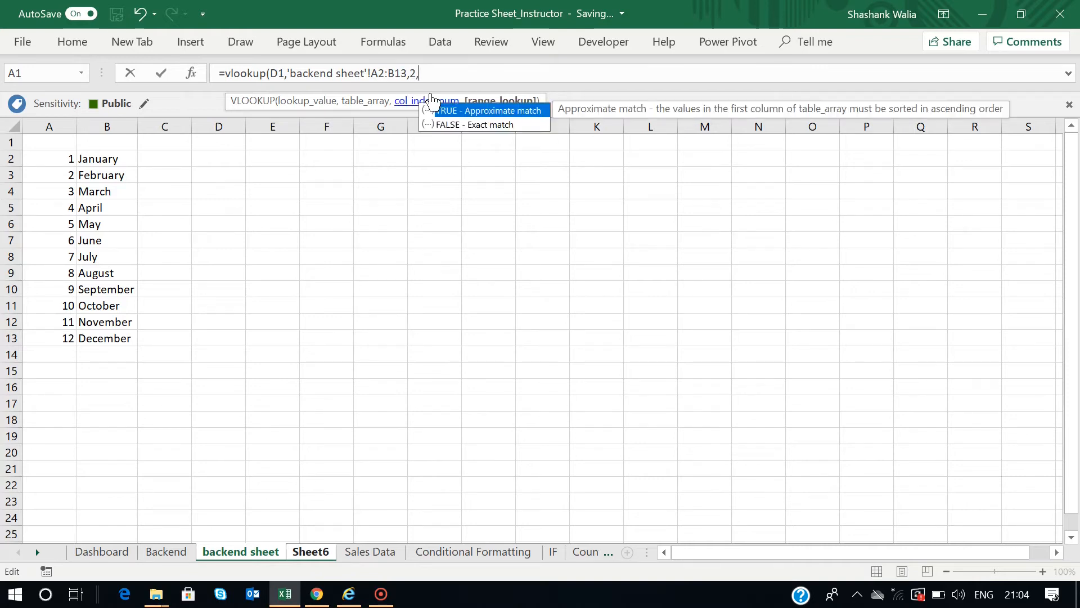
pyautogui.write('0)')
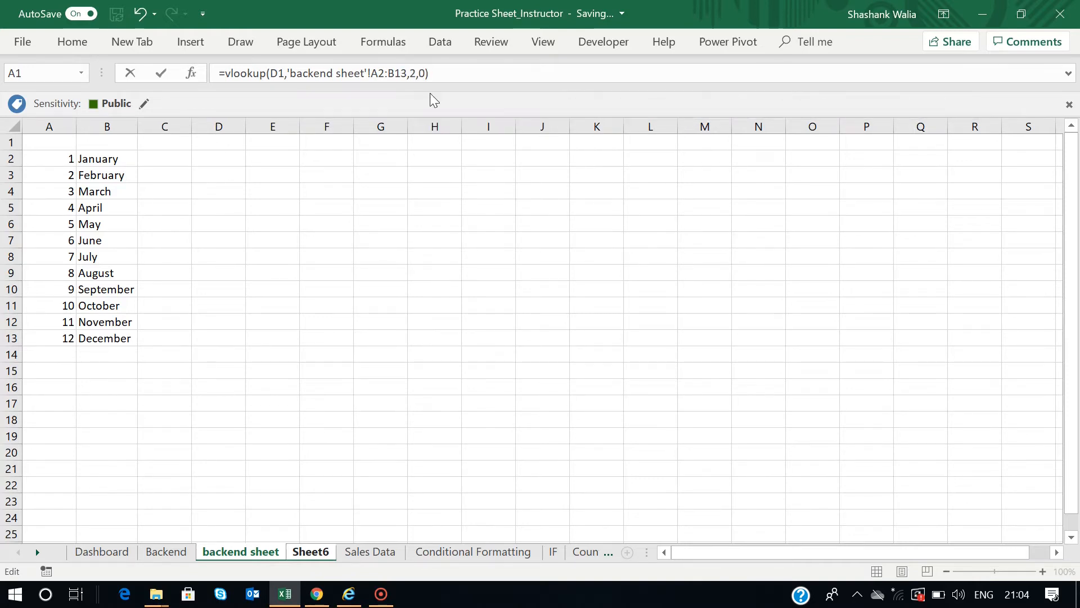
pyautogui.press('Return')
# Step the spinner up and down to check that the month name in D4 follows the number in D1.
pyautogui.click(338, 194)
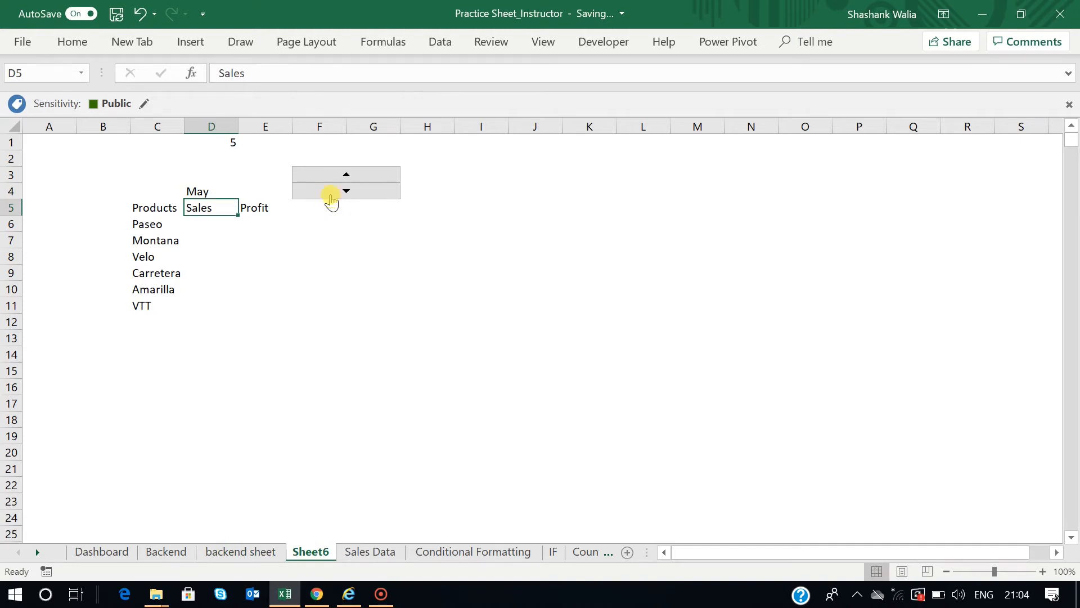
pyautogui.click(229, 143)
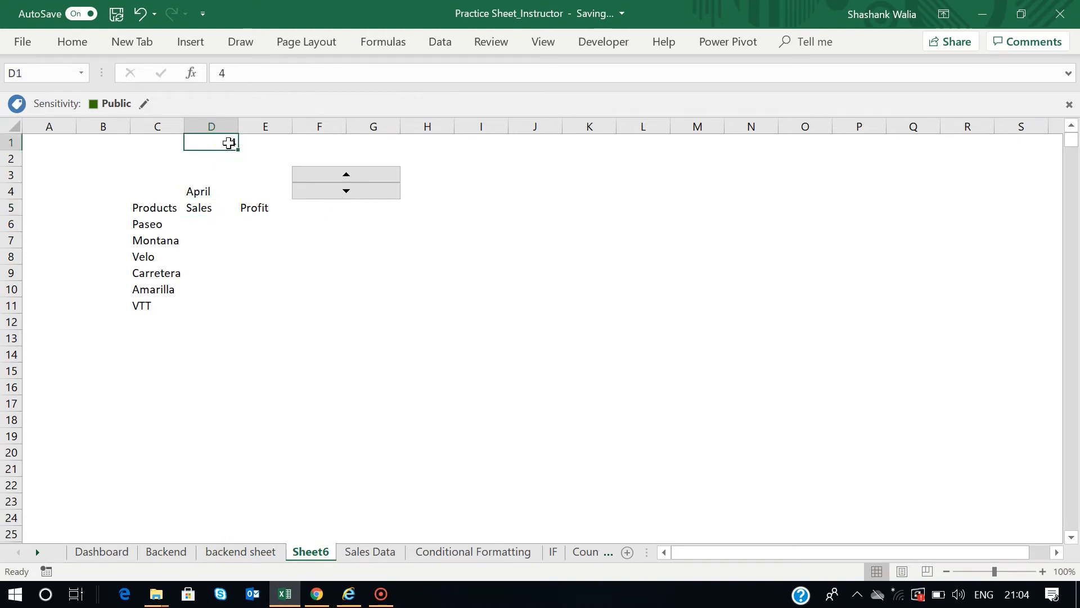
pyautogui.click(201, 191)
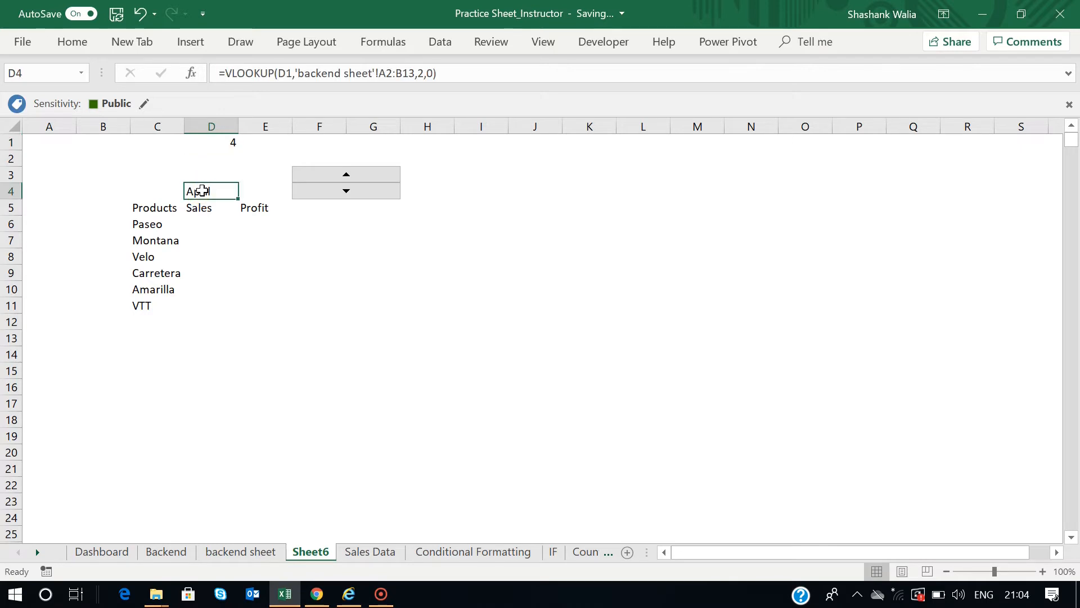
pyautogui.click(349, 175)
pyautogui.click(349, 175)
pyautogui.click(349, 175)
pyautogui.click(347, 191)
pyautogui.click(347, 191)
pyautogui.click(347, 175)
pyautogui.click(451, 228)
pyautogui.click(196, 194)
pyautogui.click(343, 191)
# Hide the number in linked cell D1 by setting its font colour to white.
pyautogui.click(228, 144)
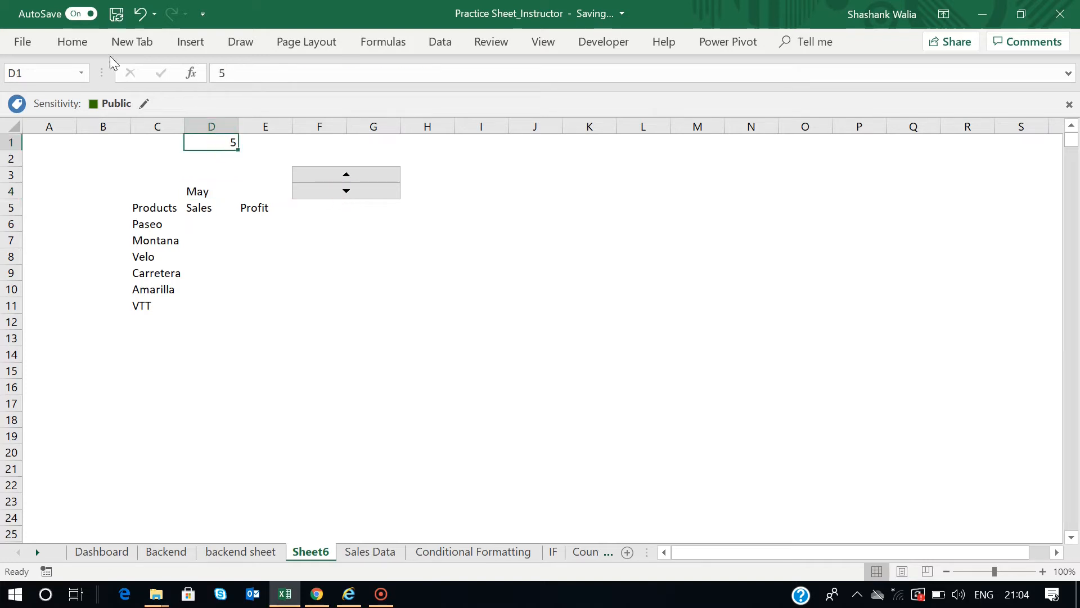
pyautogui.click(73, 42)
pyautogui.click(234, 100)
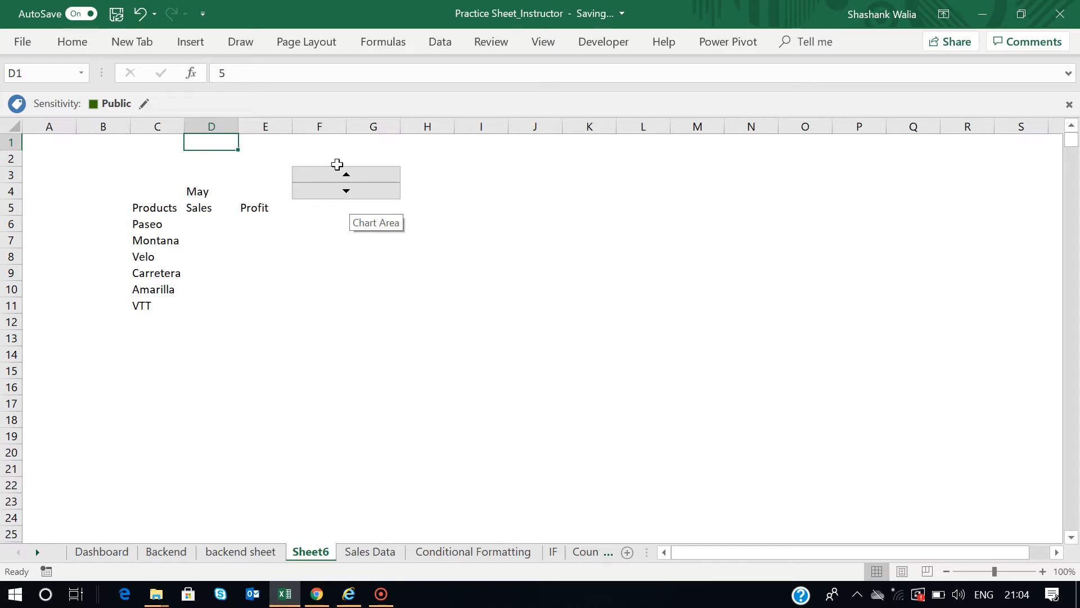
pyautogui.click(512, 178)
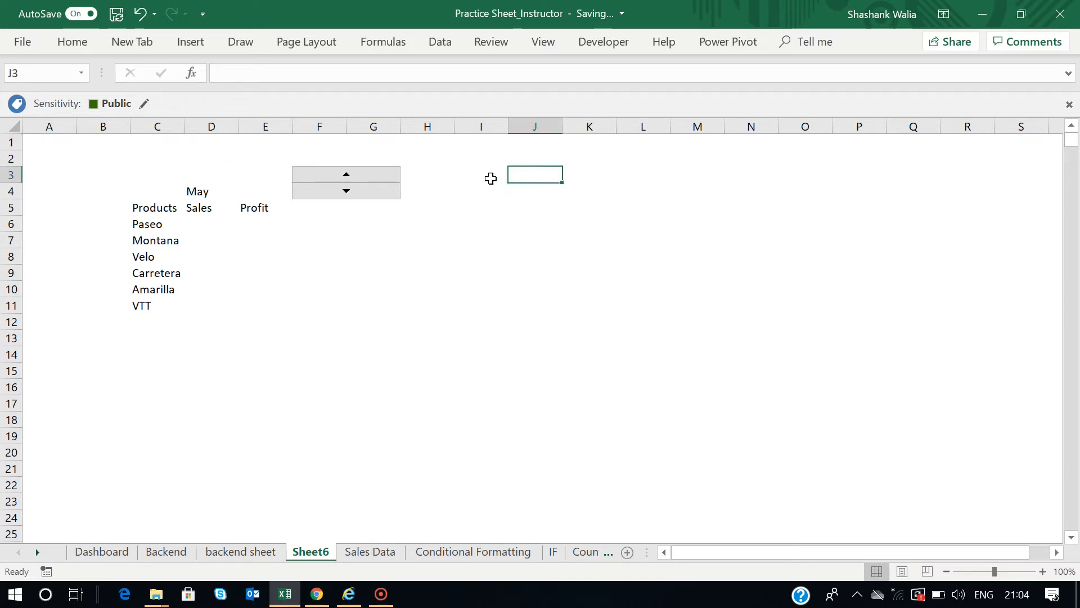
# Select linked cell D1 and step the spinner up and down to check that the month name in D4 still changes.
pyautogui.click(221, 141)
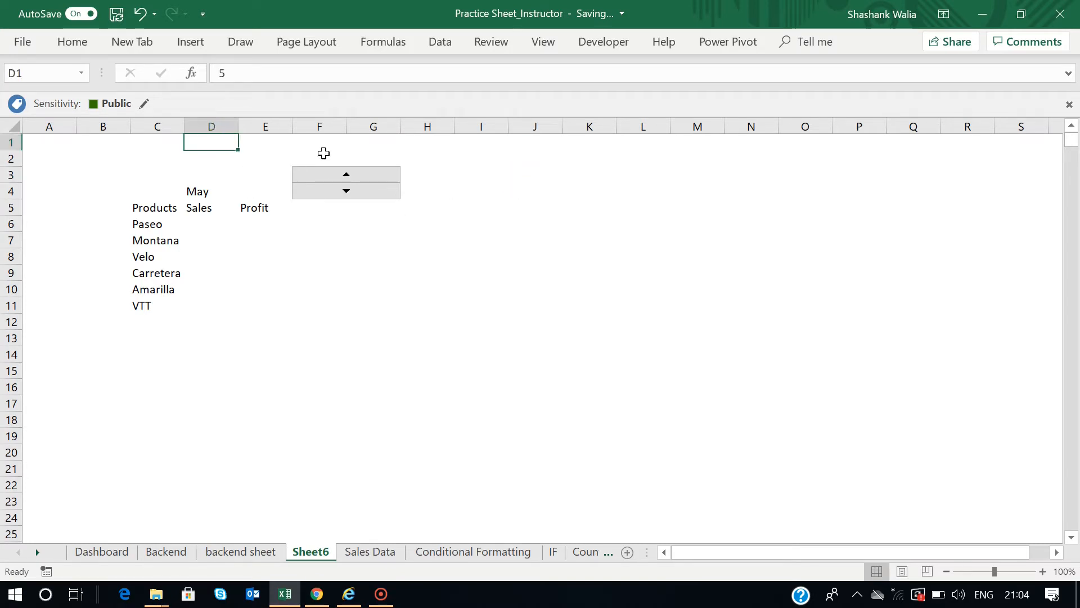
pyautogui.click(337, 190)
pyautogui.click(340, 170)
pyautogui.click(343, 178)
pyautogui.click(344, 190)
pyautogui.click(343, 190)
pyautogui.click(357, 218)
pyautogui.hotkey('ctrl', 'Up')
pyautogui.click(355, 194)
pyautogui.click(357, 194)
pyautogui.click(366, 221)
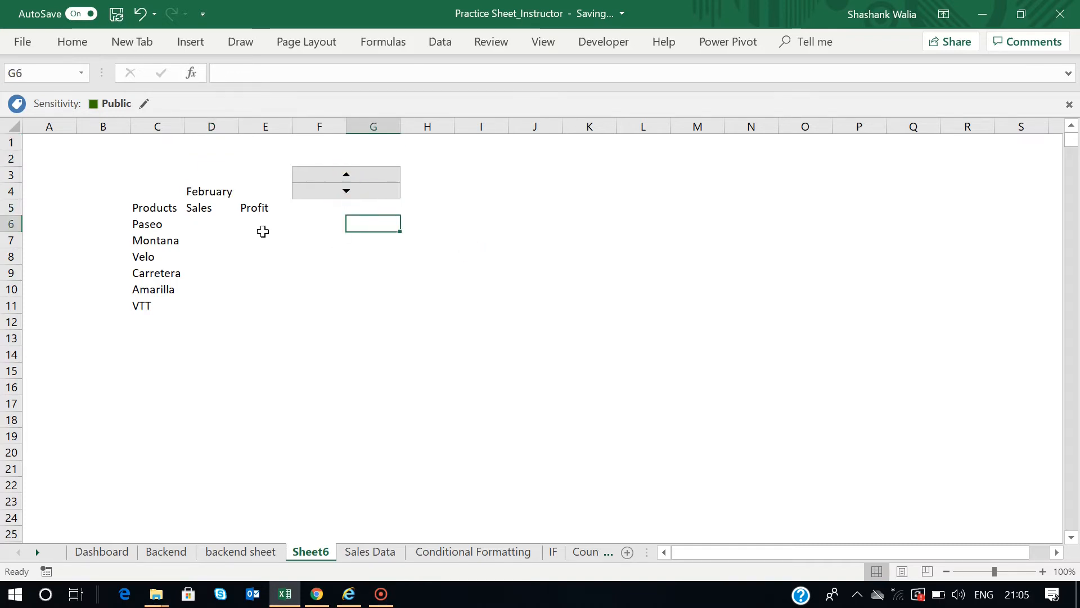
# Start a SUMIFS formula in D6 of Sheet6, using the Sales column of the Sales Data sheet as the sum range.
pyautogui.click(197, 224)
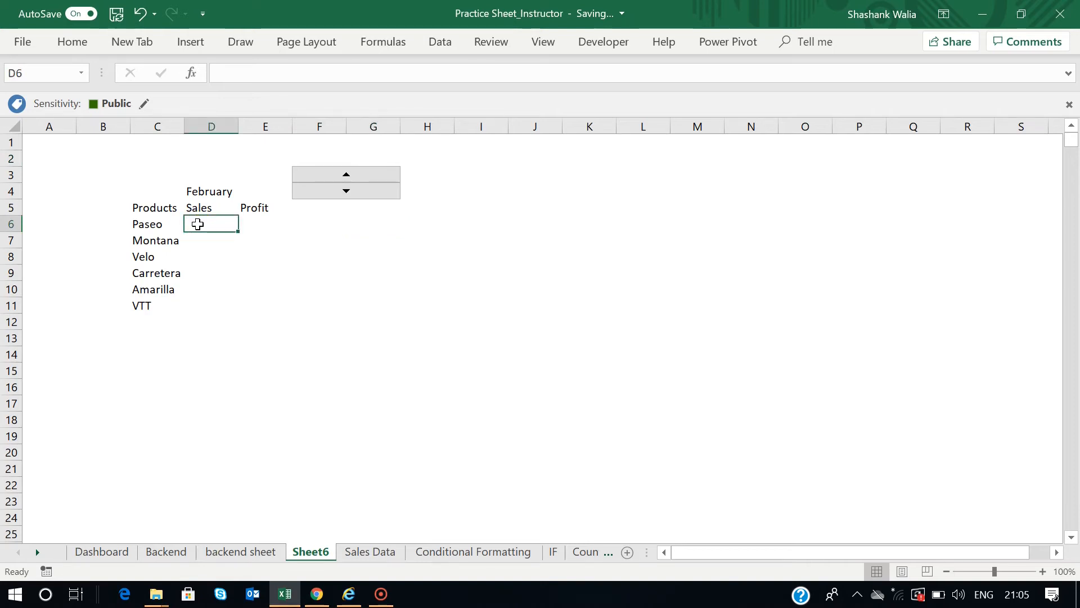
pyautogui.write('=co')
pyautogui.press('BackSpace')
pyautogui.press('BackSpace')
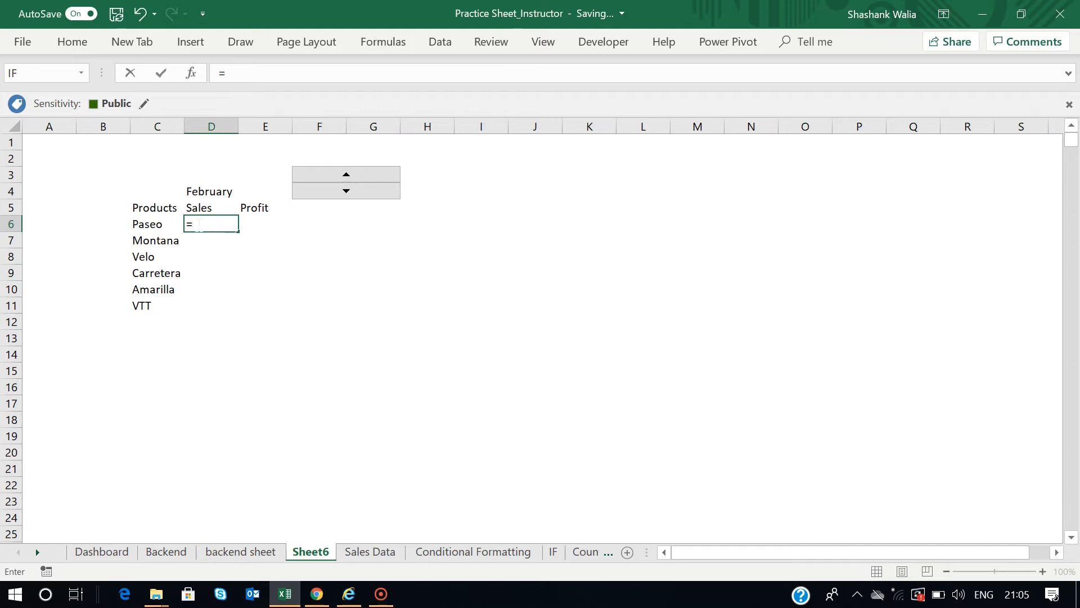
pyautogui.write('sumifs')
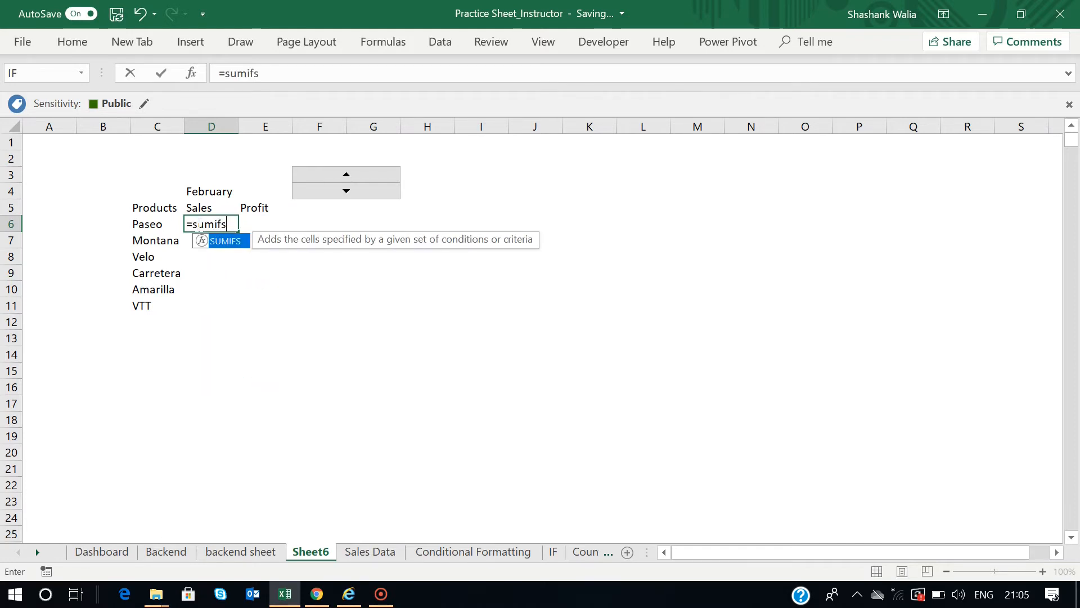
pyautogui.write('(')
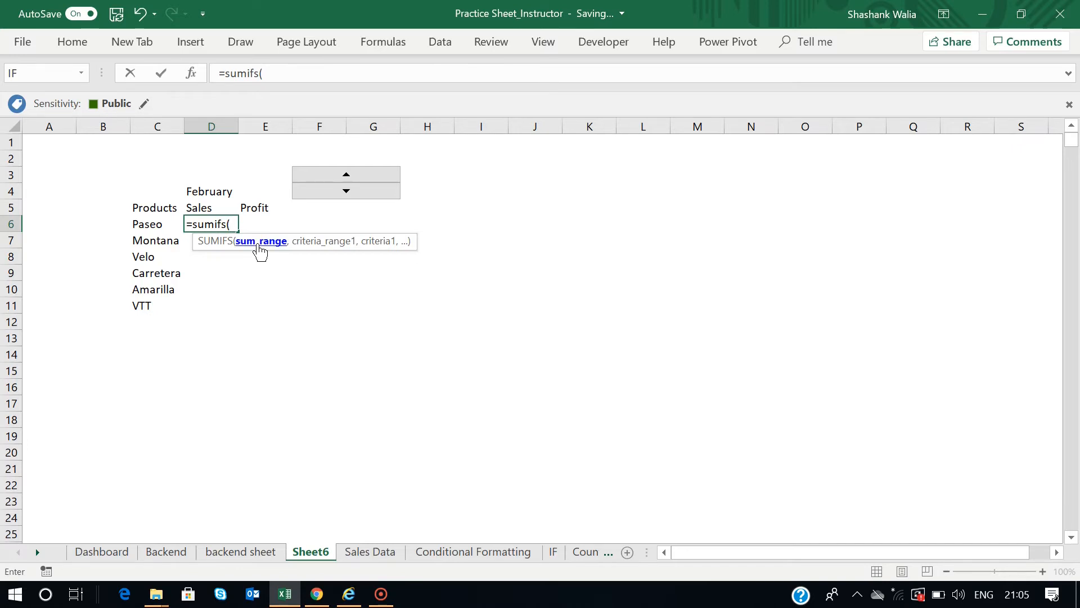
pyautogui.click(357, 558)
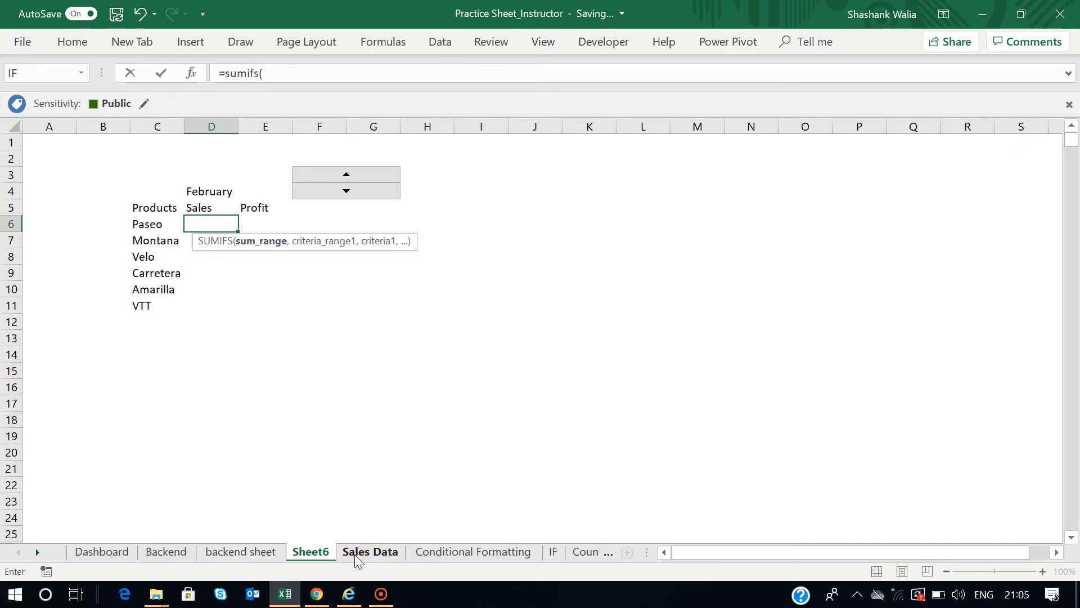
pyautogui.scroll(2, 1057, 483)
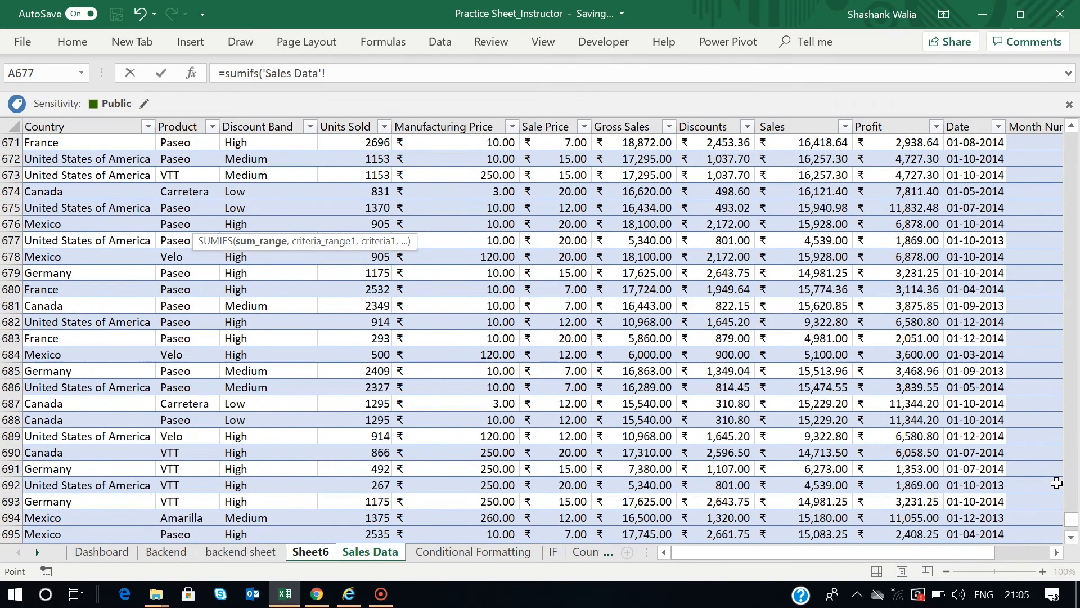
pyautogui.moveTo(1071, 519); pyautogui.dragTo(1072, 118)
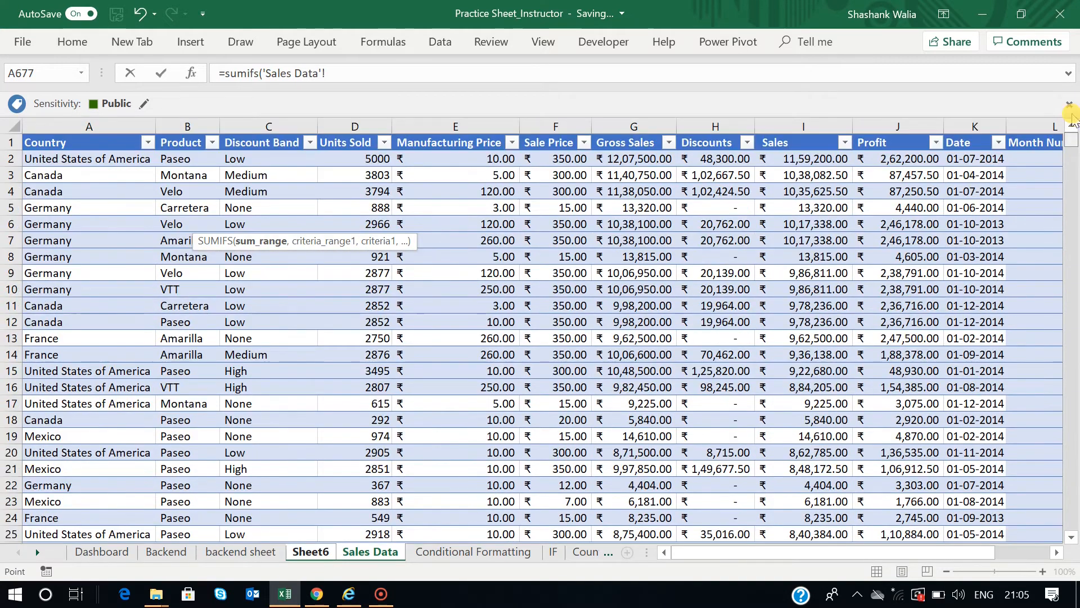
pyautogui.click(803, 160)
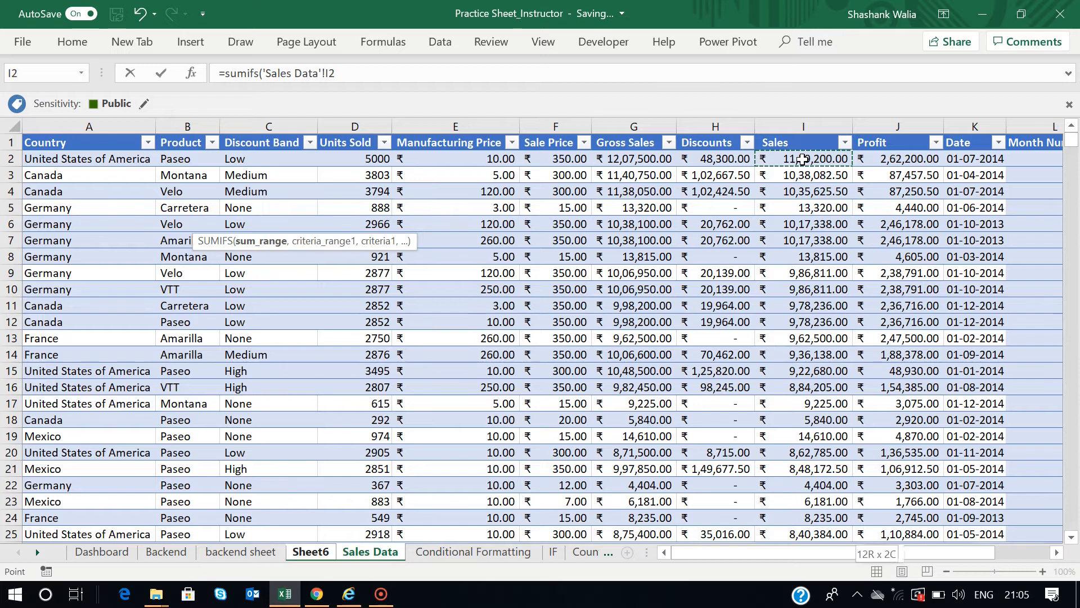
pyautogui.hotkey('ctrl', 'shift', 'Down')
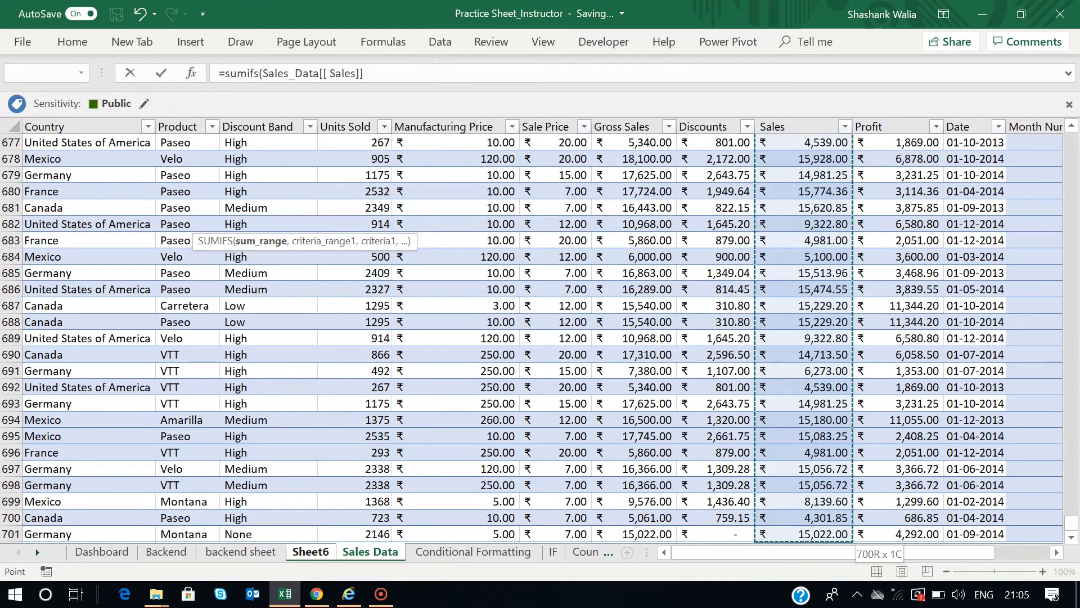
pyautogui.click(433, 70)
pyautogui.write(',')
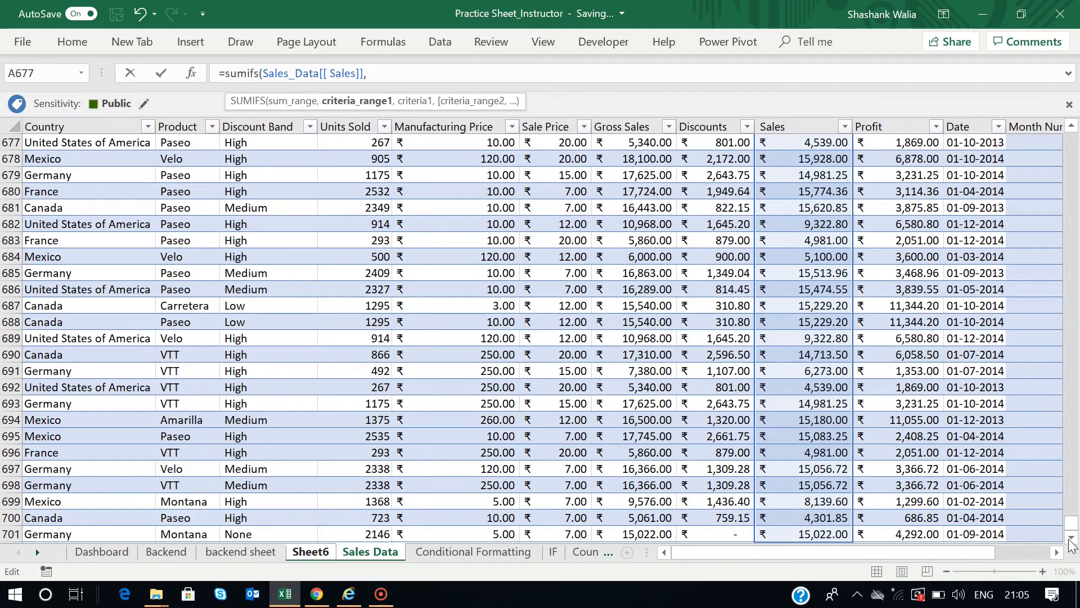
# Add the first SUMIFS condition, matching the Product column of Sales Data to the product name in Sheet6!C6.
pyautogui.scroll(-1, 974, 503)
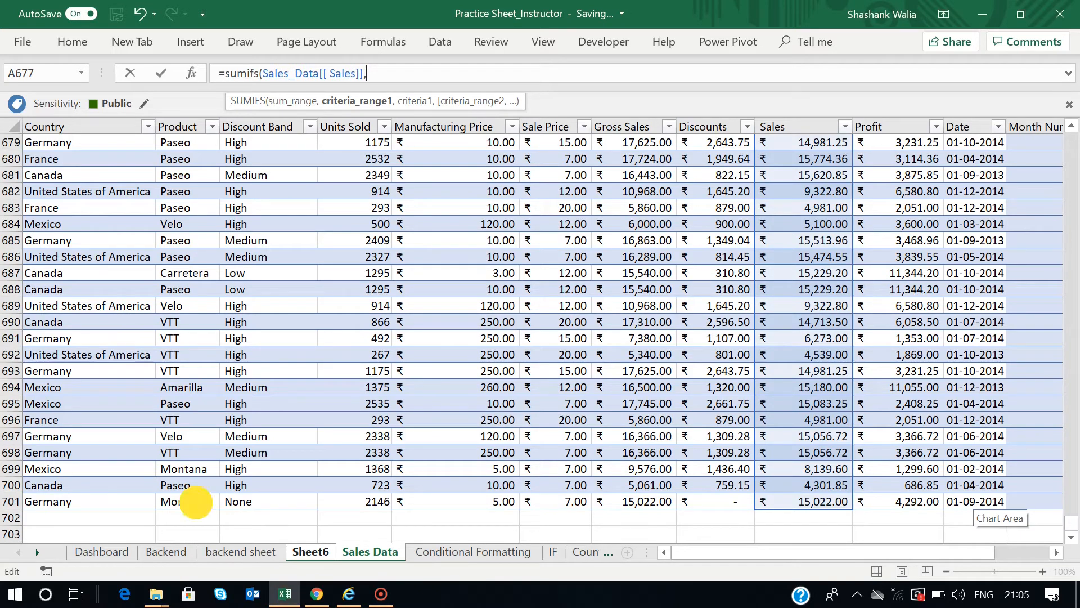
pyautogui.click(195, 502)
pyautogui.hotkey('ctrl', 'shift', 'Up')
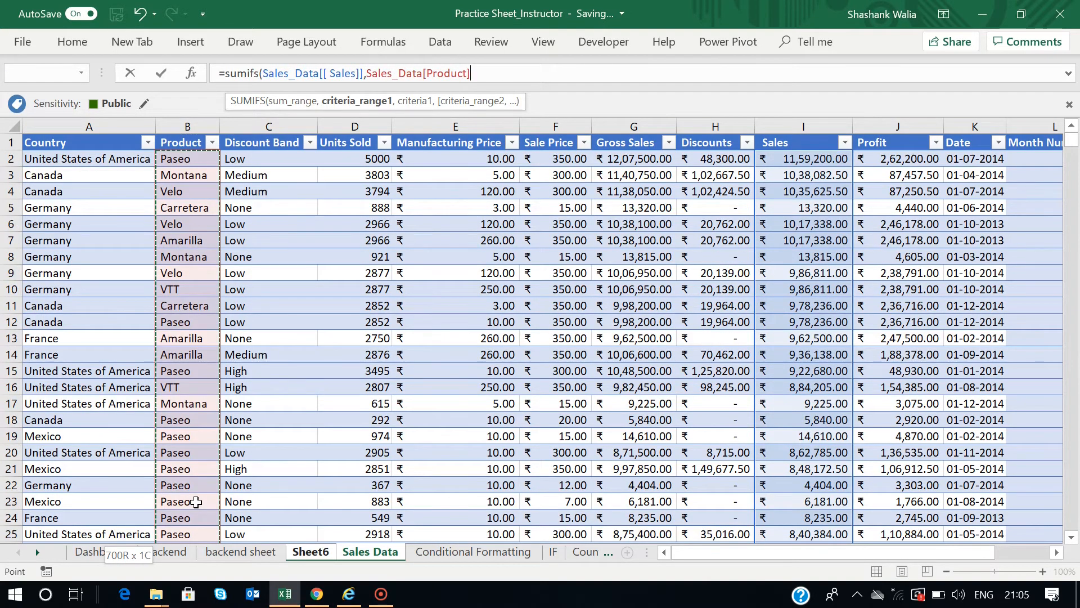
pyautogui.write(',')
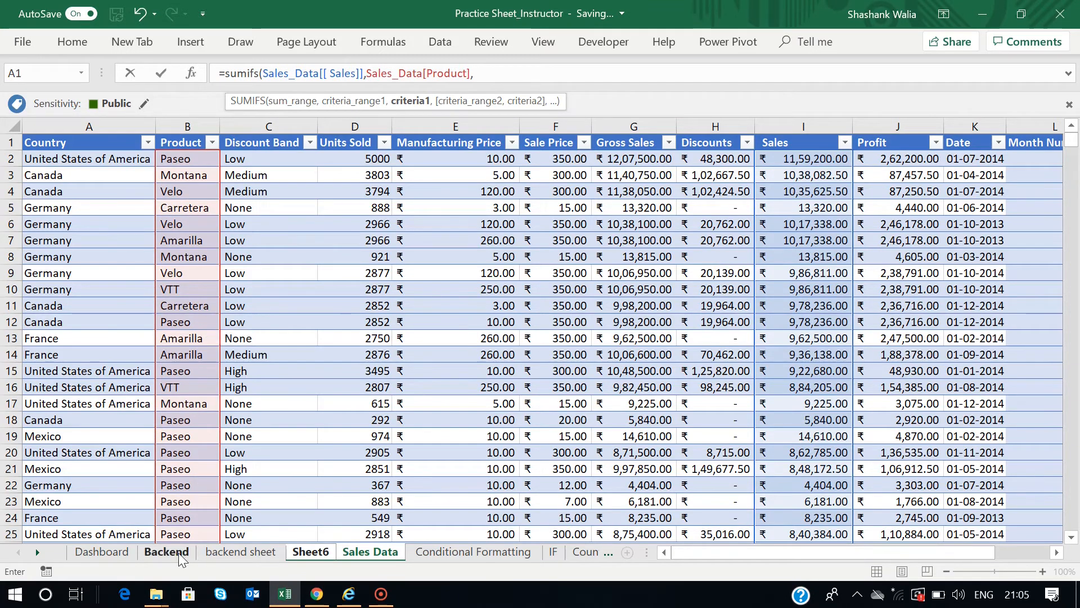
pyautogui.click(303, 553)
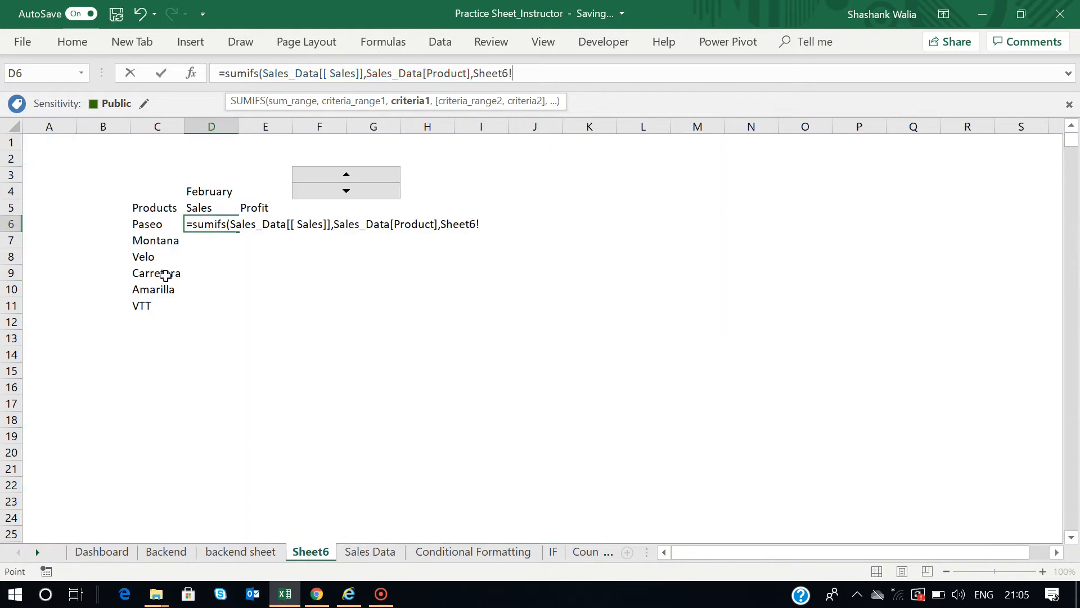
pyautogui.click(149, 224)
pyautogui.click(551, 75)
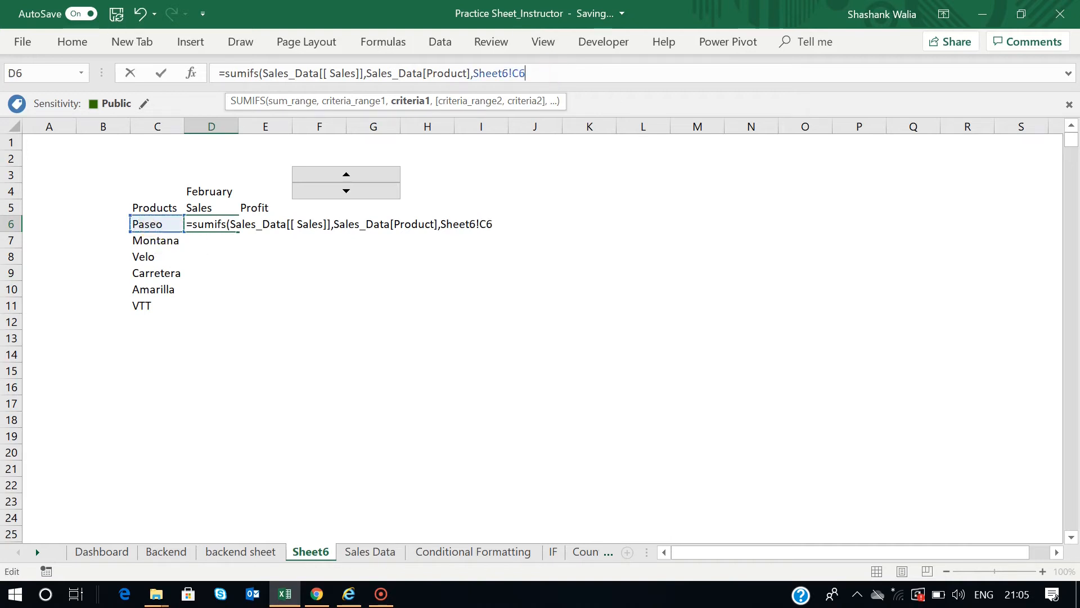
pyautogui.write(',')
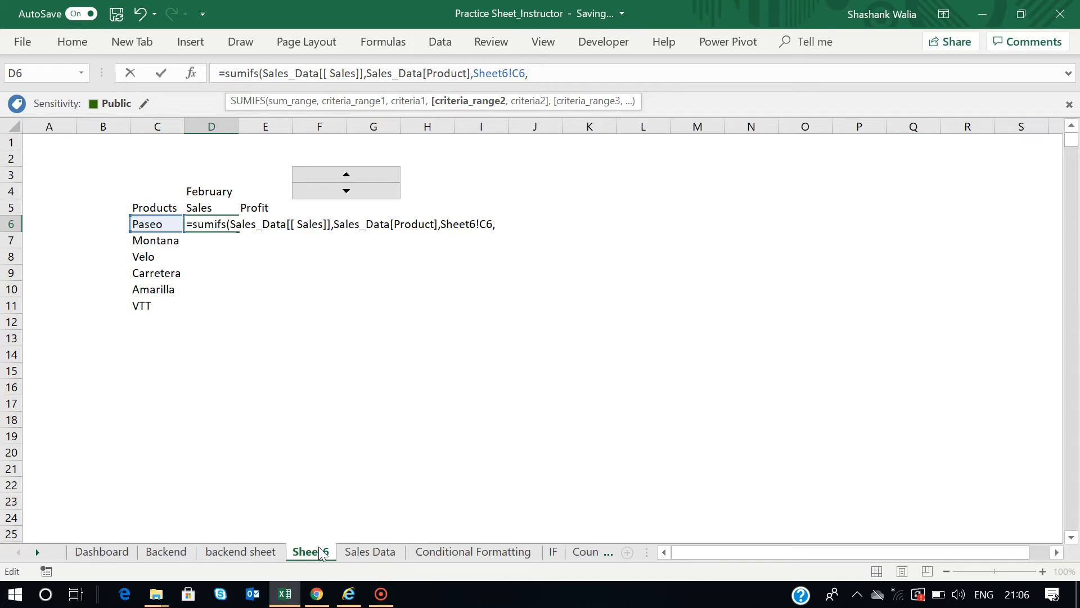
# Complete the SUMIFS with a second condition matching the Month Number column of Sales Data to Sheet6!D1.
pyautogui.click(367, 553)
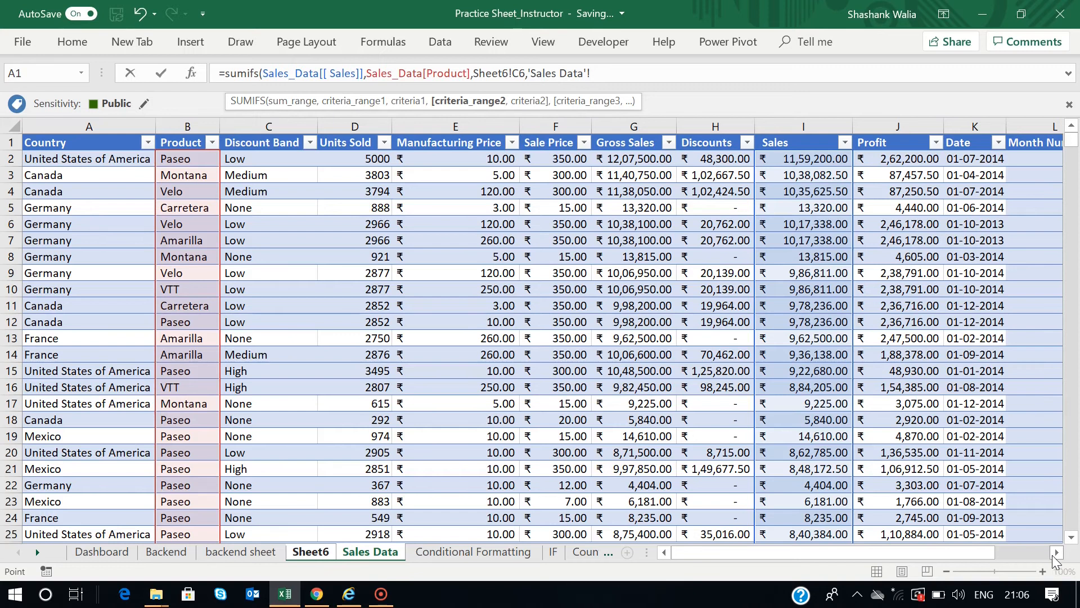
pyautogui.moveTo(974, 559); pyautogui.dragTo(1002, 554)
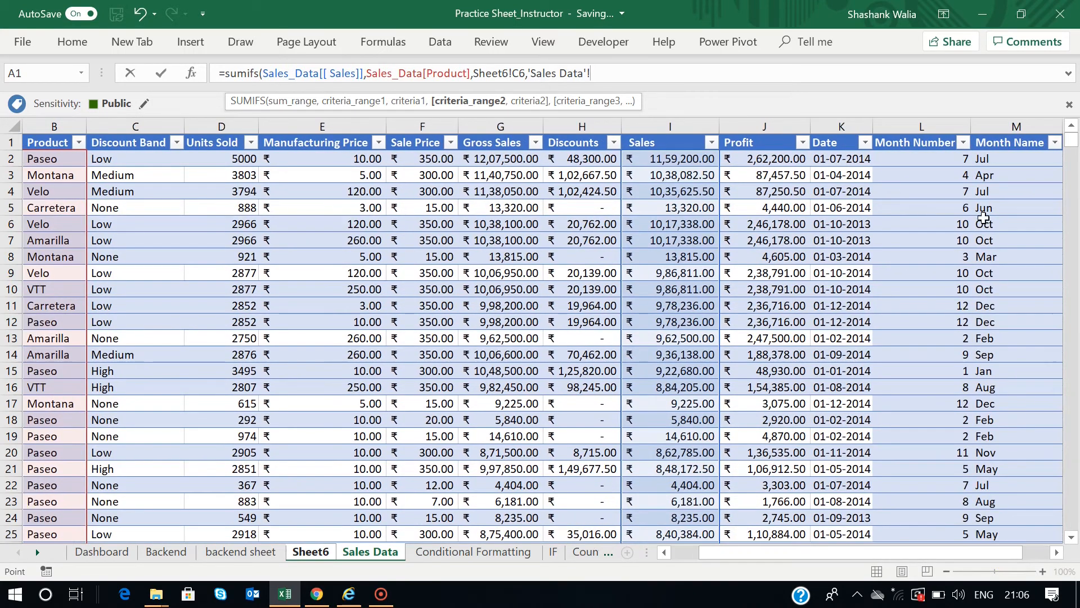
pyautogui.click(941, 158)
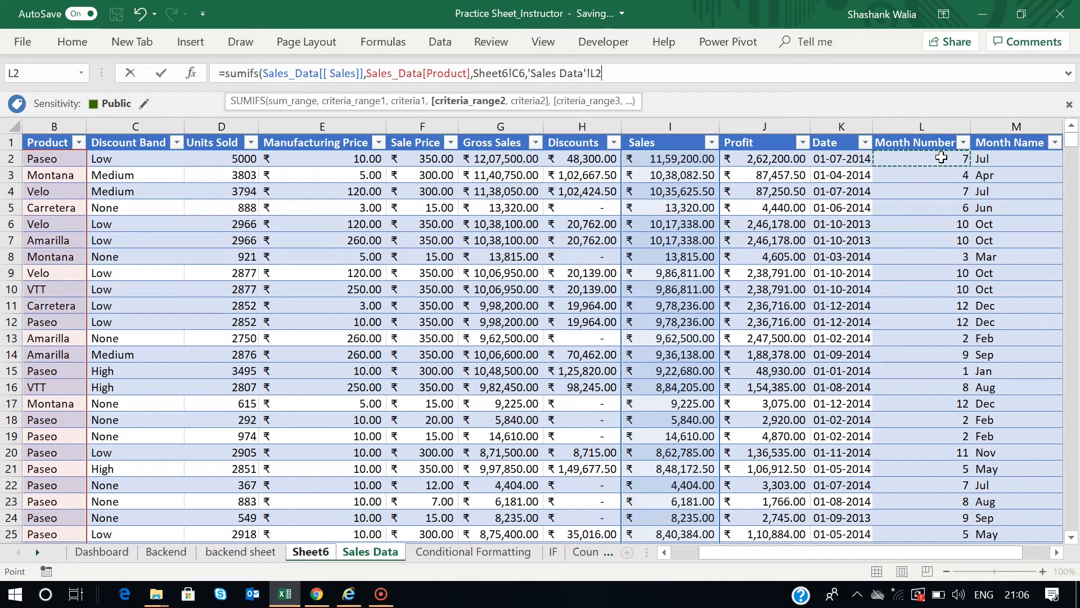
pyautogui.hotkey('ctrl', 'shift', 'Down')
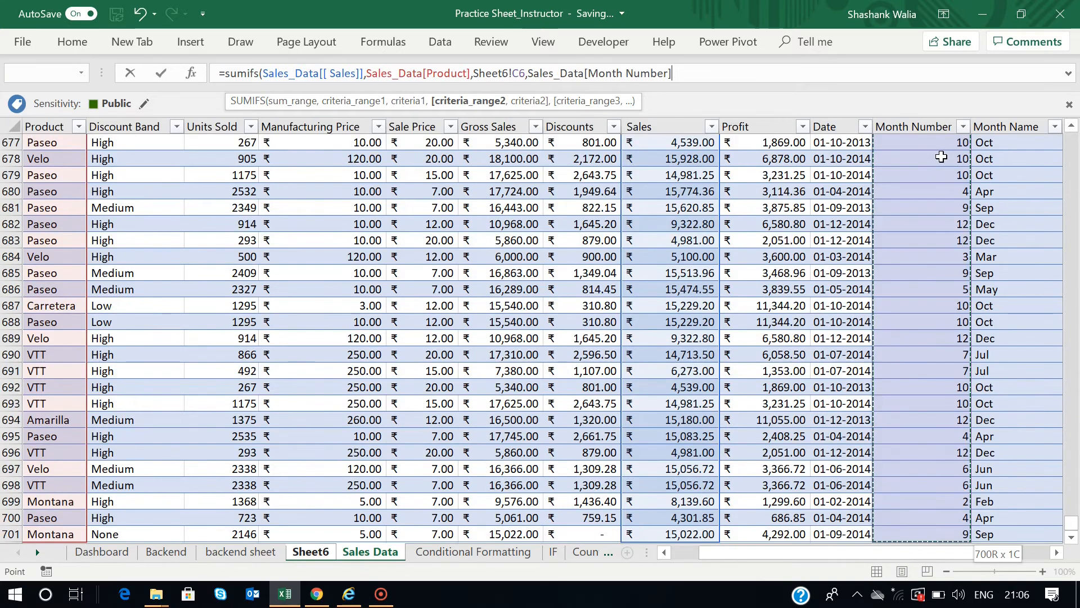
pyautogui.write(',')
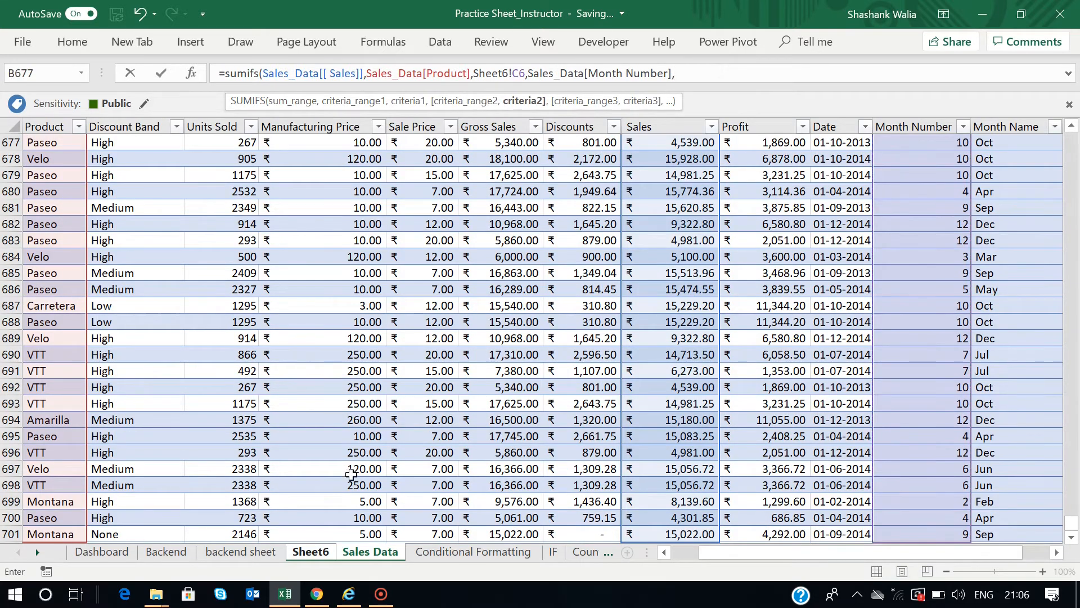
pyautogui.click(309, 552)
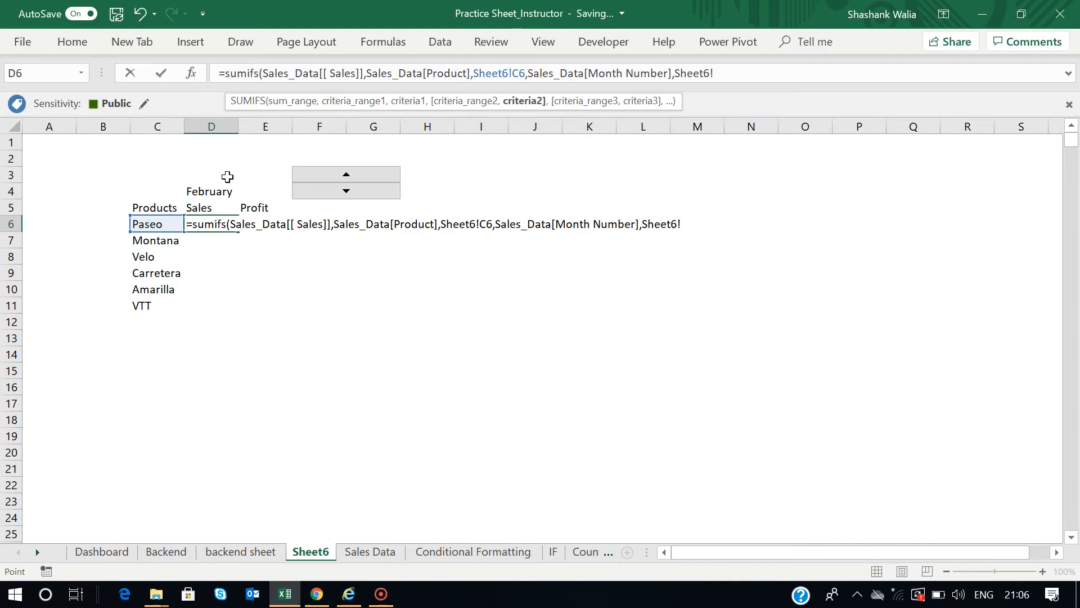
pyautogui.click(214, 144)
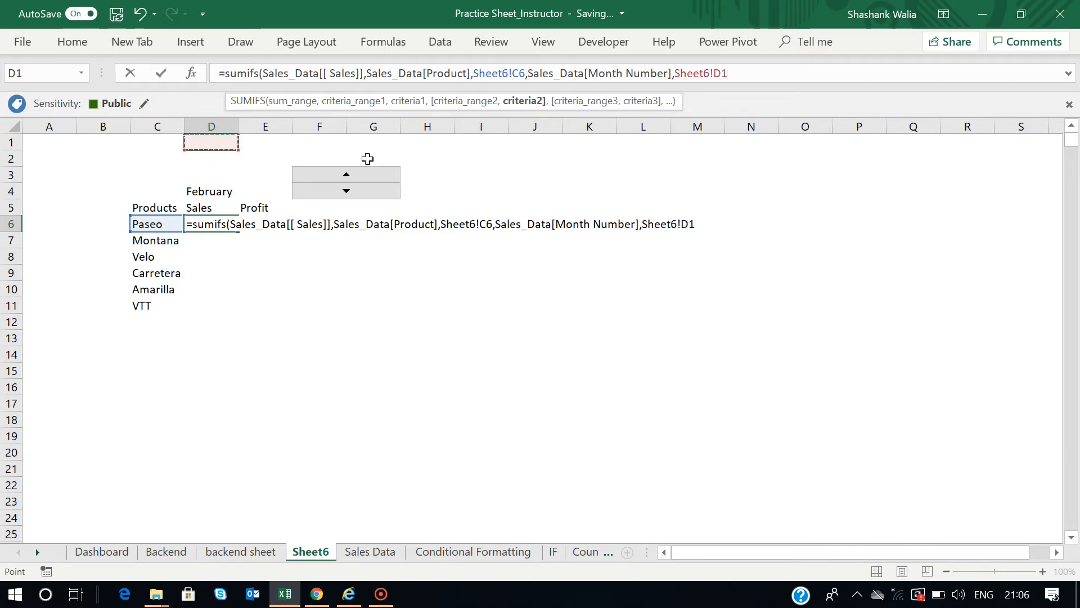
pyautogui.click(738, 74)
pyautogui.write(')')
pyautogui.press('Return')
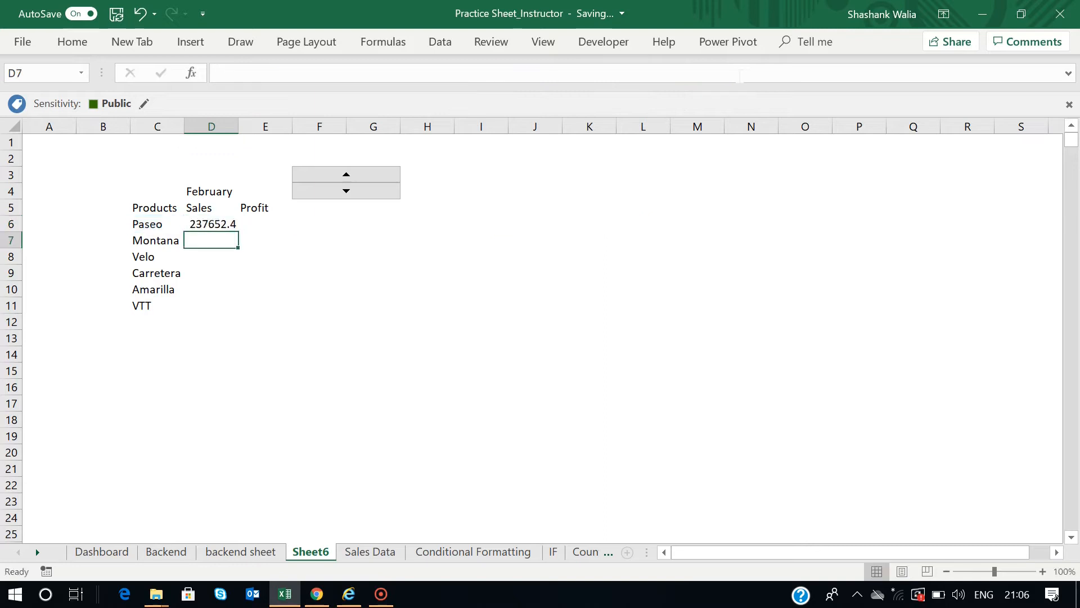
# Step the spinner up and down to check that the Paseo sales in D6 follow the selected month.
pyautogui.click(217, 224)
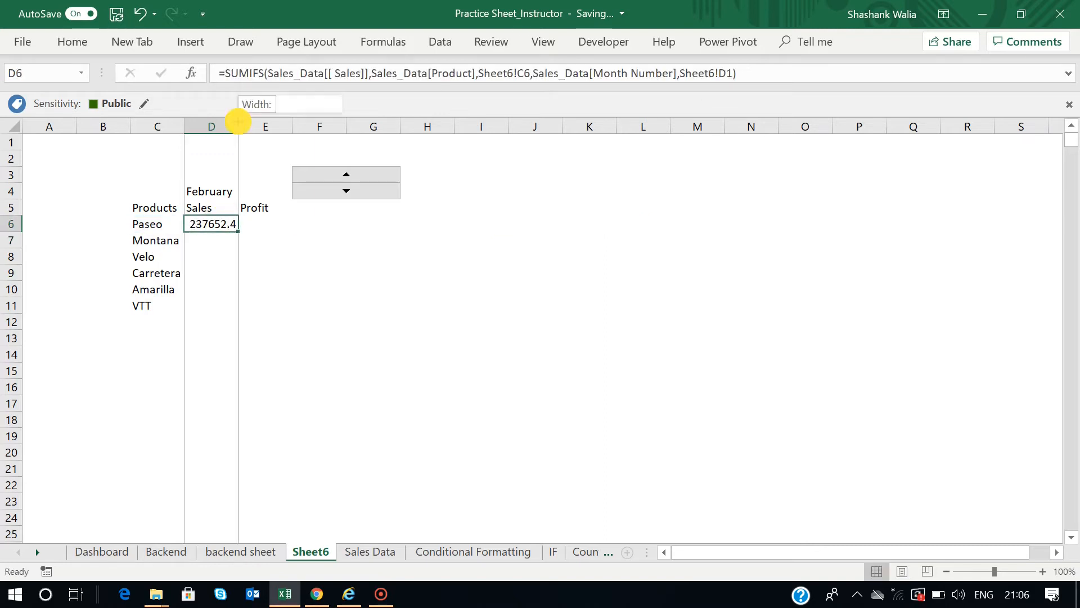
pyautogui.click(269, 396)
pyautogui.click(198, 225)
pyautogui.click(345, 174)
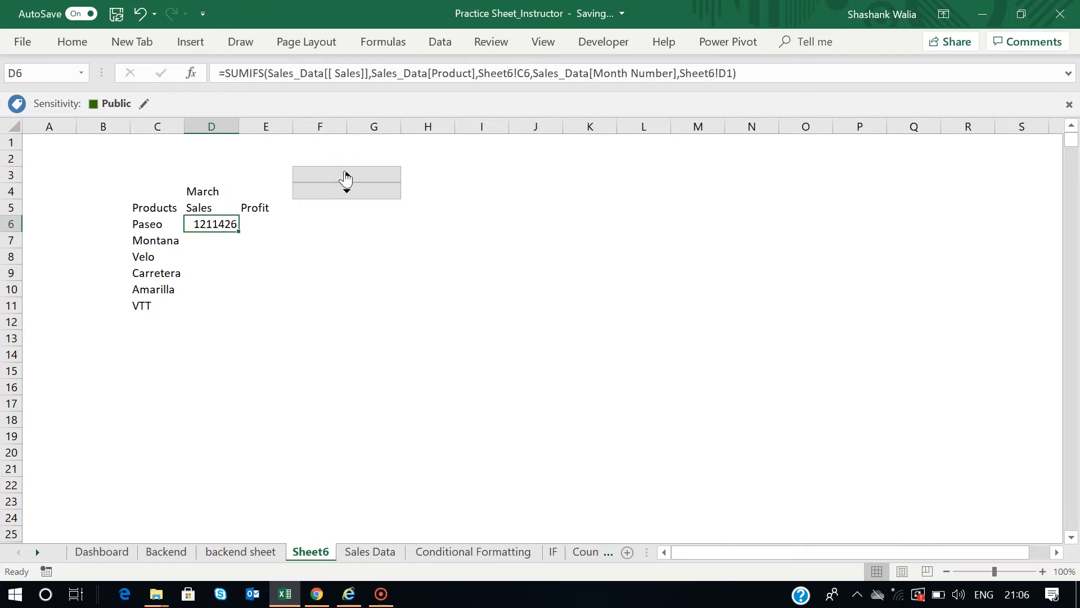
pyautogui.click(345, 174)
pyautogui.click(345, 173)
pyautogui.click(346, 175)
pyautogui.click(347, 191)
pyautogui.click(347, 190)
pyautogui.click(346, 190)
# Make the month reference in the D6 formula absolute as Sheet6!$D$1.
pyautogui.click(732, 74)
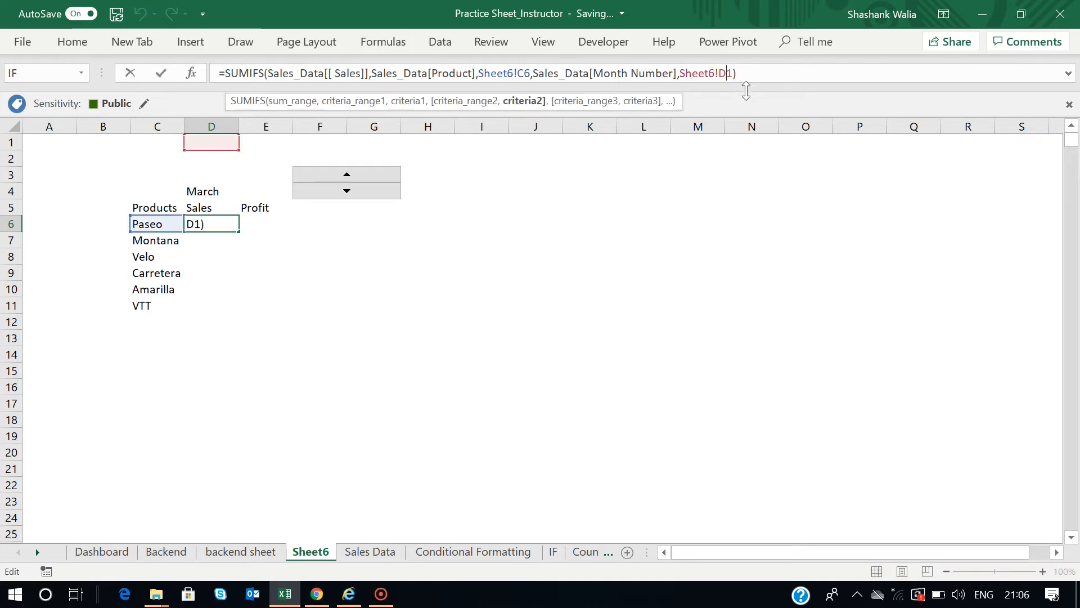
pyautogui.press('F4')
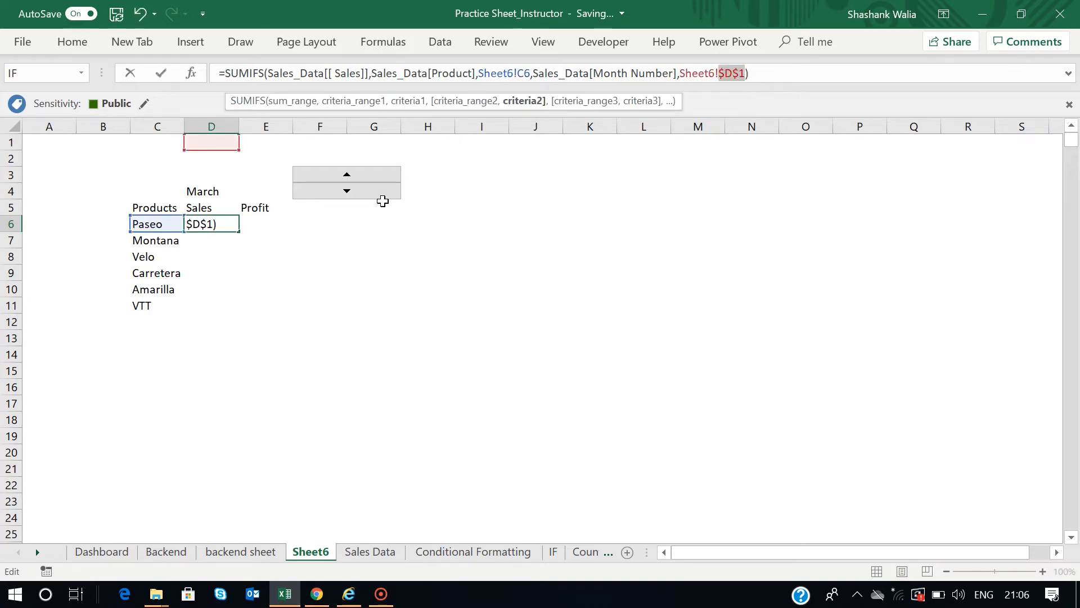
pyautogui.press('Return')
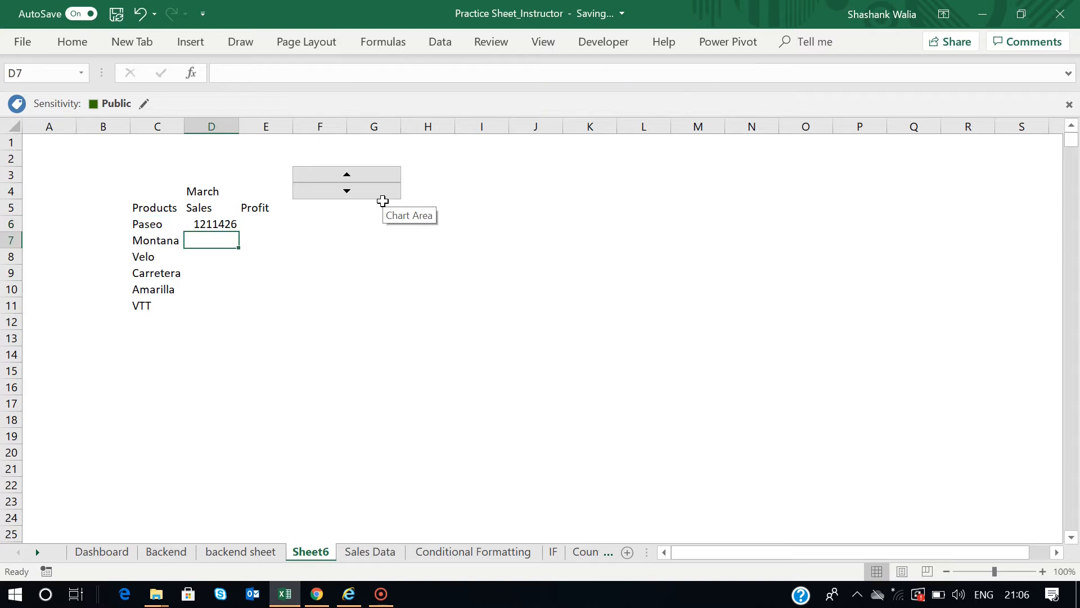
# Fill the D6 sales formula down to D11 for all products and AutoFit column D.
pyautogui.click(197, 223)
pyautogui.moveTo(239, 231); pyautogui.dragTo(240, 308)
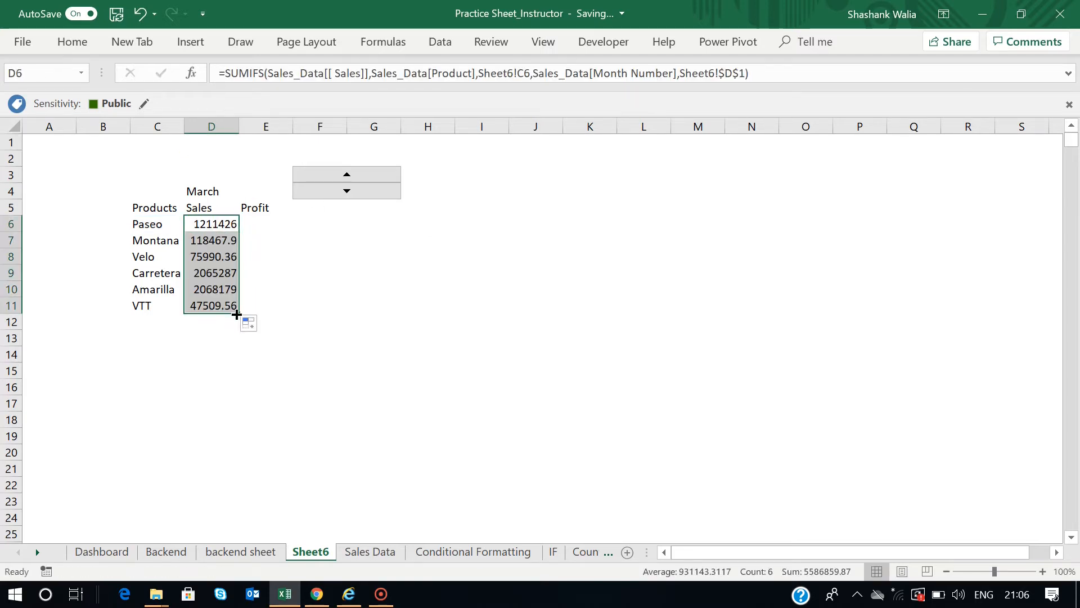
pyautogui.doubleClick(239, 126)
pyautogui.click(318, 252)
# Step the spinner through the months to check that every product's sales figure updates.
pyautogui.click(345, 193)
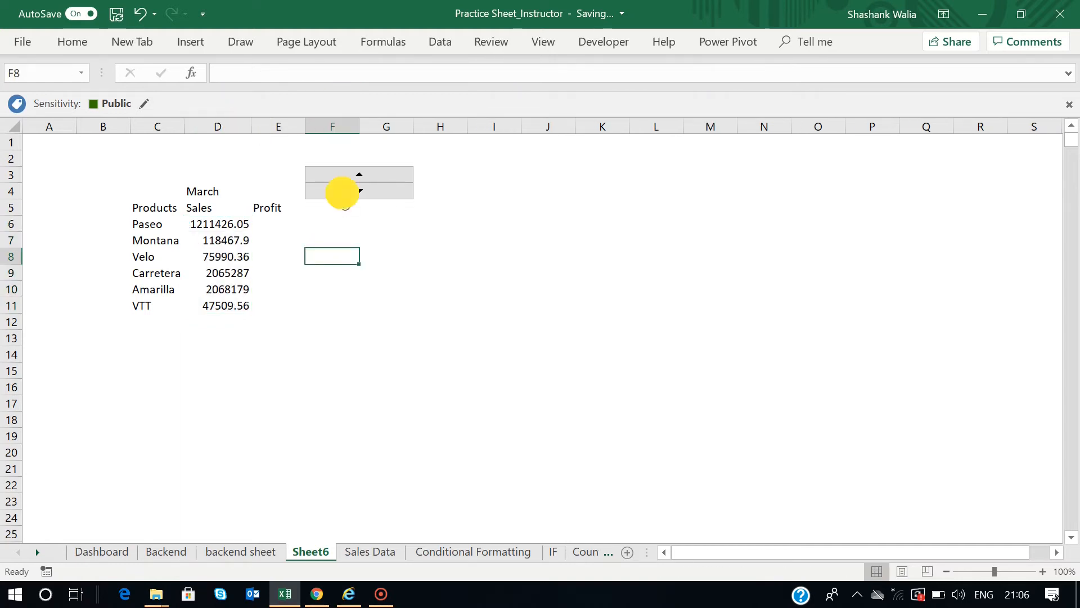
pyautogui.doubleClick(358, 174)
pyautogui.click(357, 174)
pyautogui.doubleClick(358, 191)
# Start a SUMIFS formula in E6 for Paseo's profit, using Sales_Data[Profit] as the sum range.
pyautogui.click(267, 223)
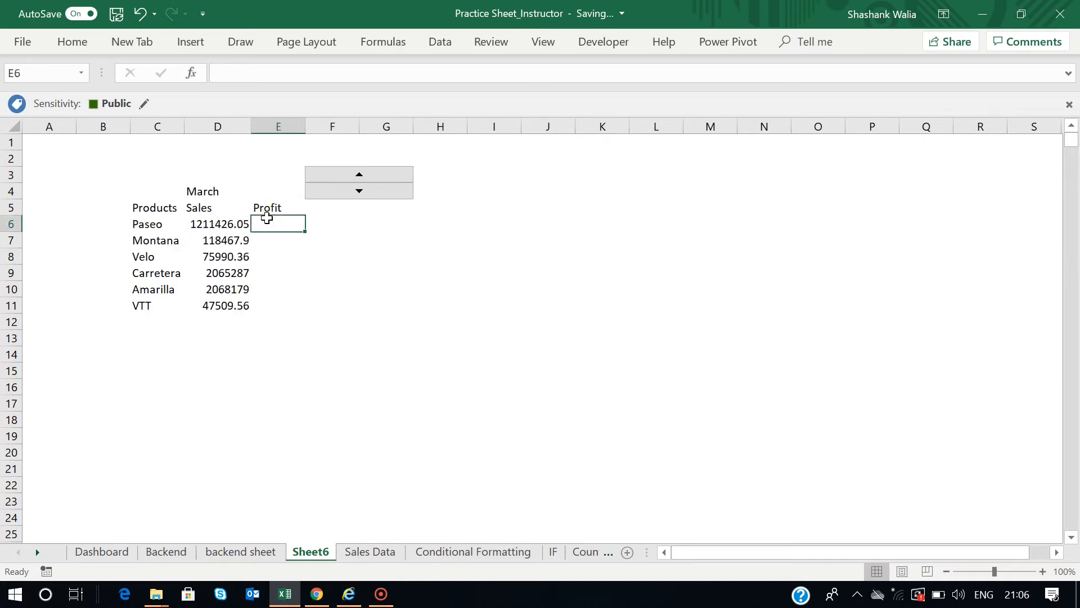
pyautogui.write('=countif')
pyautogui.press('BackSpace')
pyautogui.press('BackSpace')
pyautogui.press('BackSpace')
pyautogui.press('BackSpace')
pyautogui.press('BackSpace')
pyautogui.press('BackSpace')
pyautogui.press('BackSpace')
pyautogui.write('sumifs')
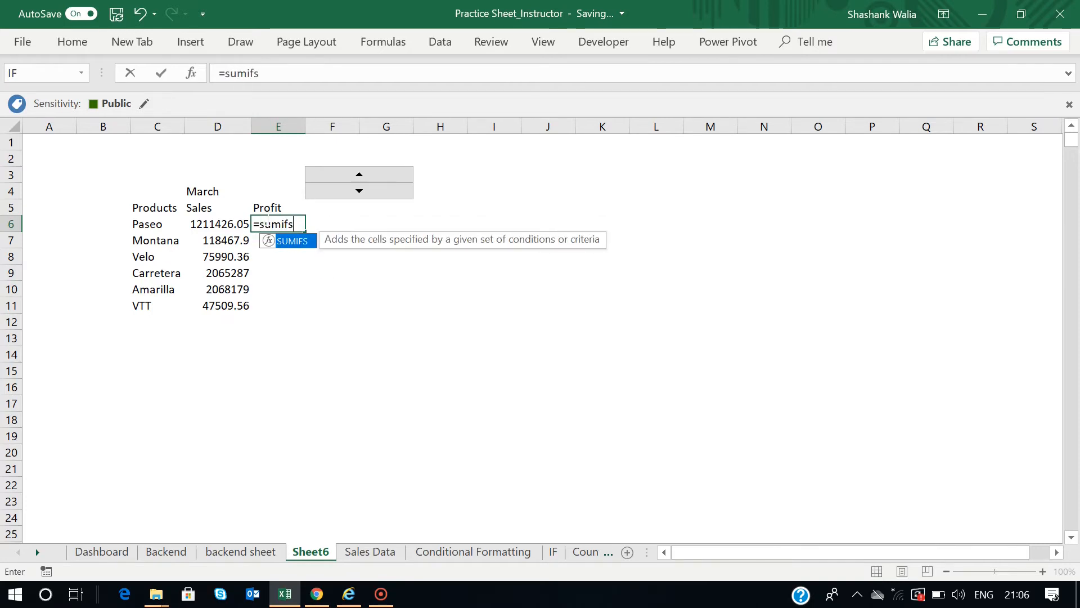
pyautogui.write('(')
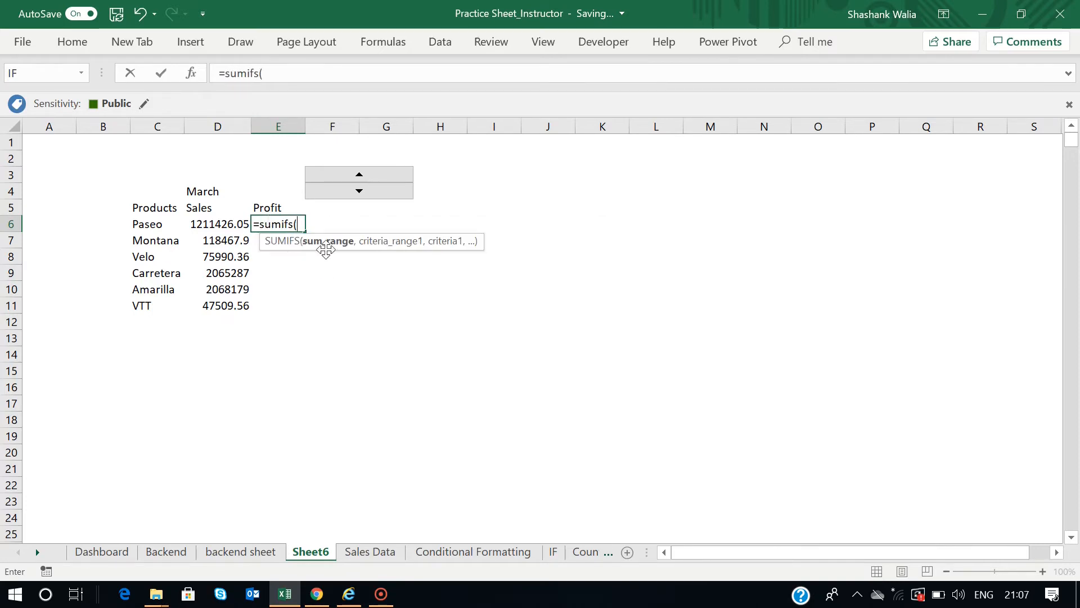
pyautogui.click(369, 551)
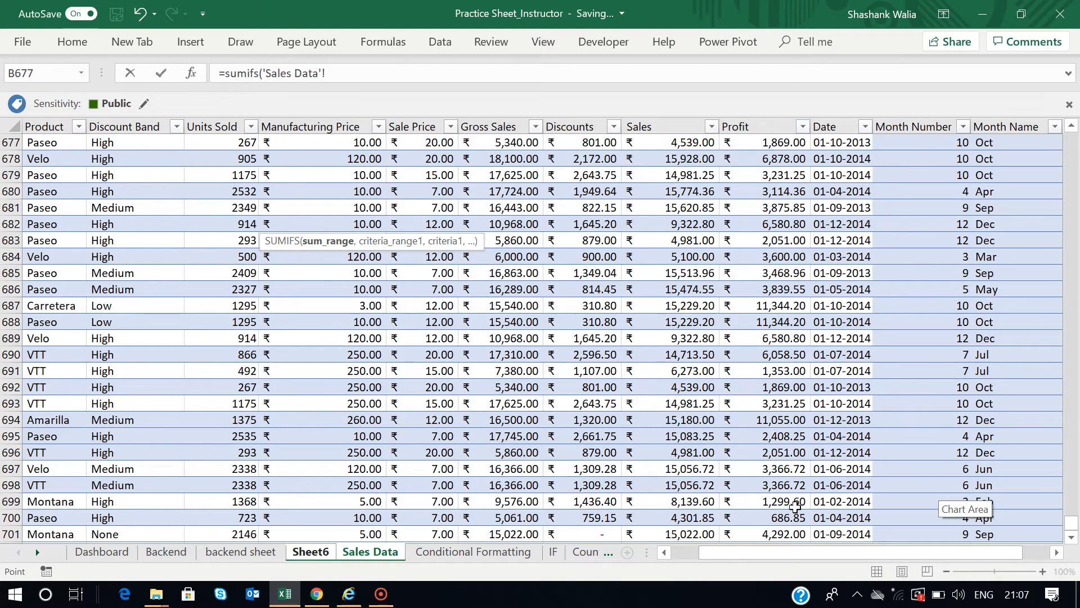
pyautogui.click(782, 535)
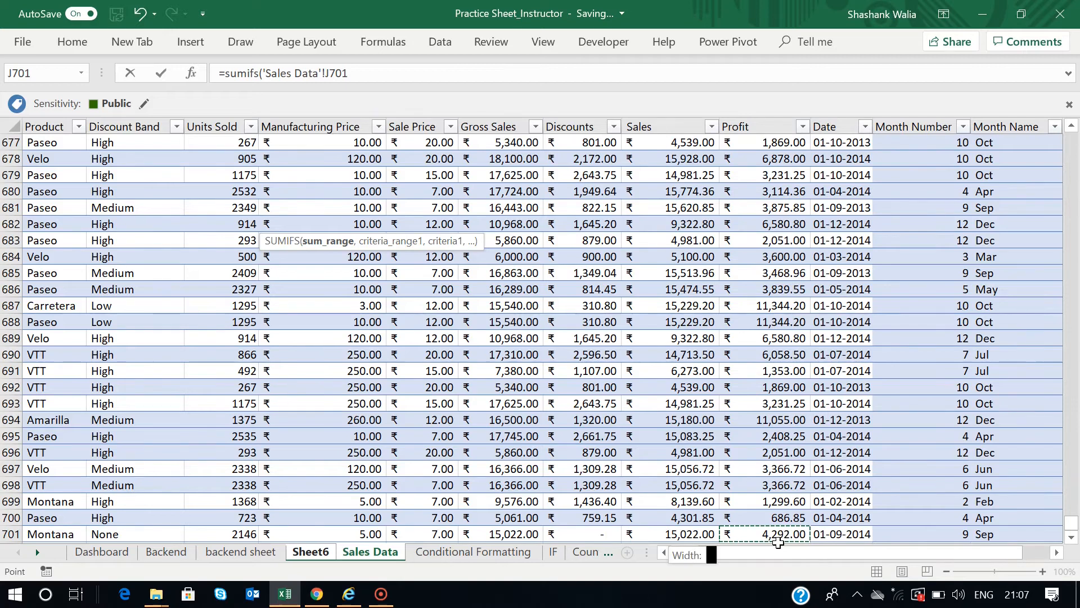
pyautogui.hotkey('ctrl', 'shift', 'Up')
pyautogui.click(411, 72)
pyautogui.write(',')
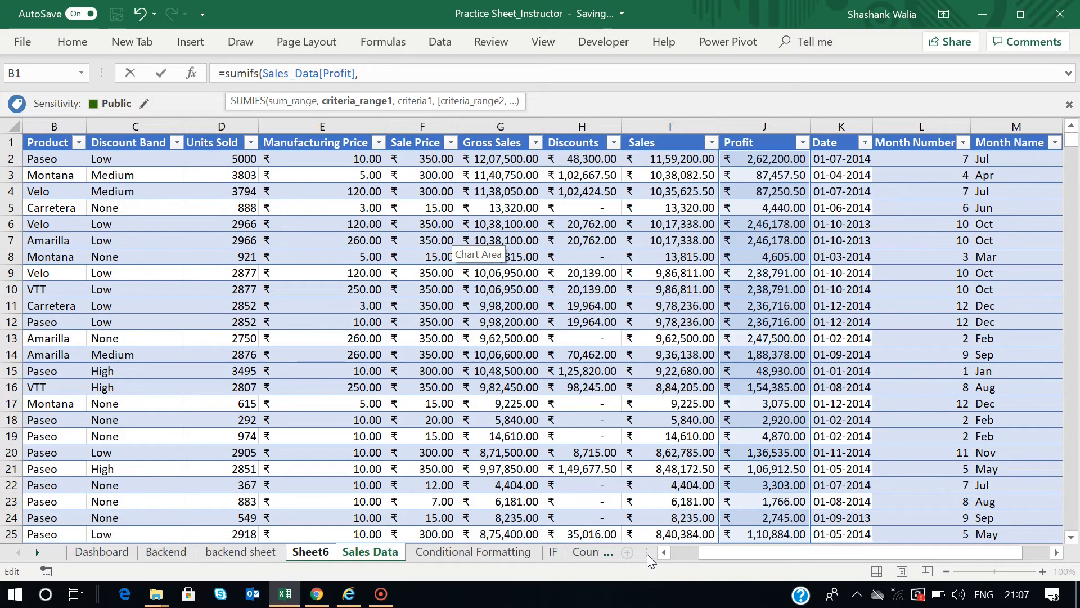
# Add the first SUMIFS criterion in E6, matching Sales_Data[Product] to the product name in Sheet6!C6.
pyautogui.click(664, 553)
pyautogui.click(175, 160)
pyautogui.hotkey('ctrl', 'shift', 'Down')
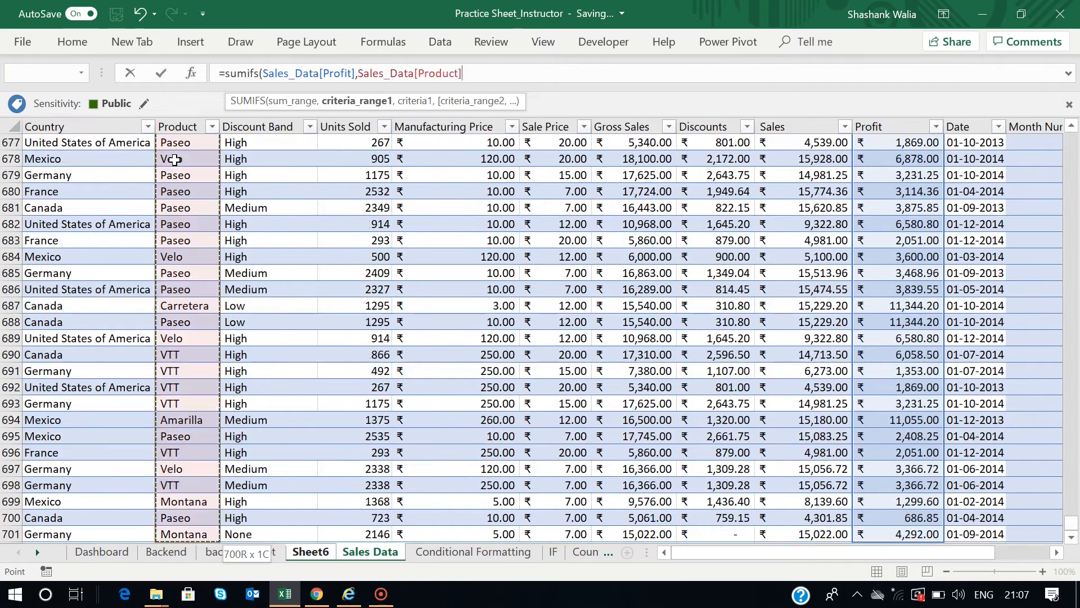
pyautogui.write(',')
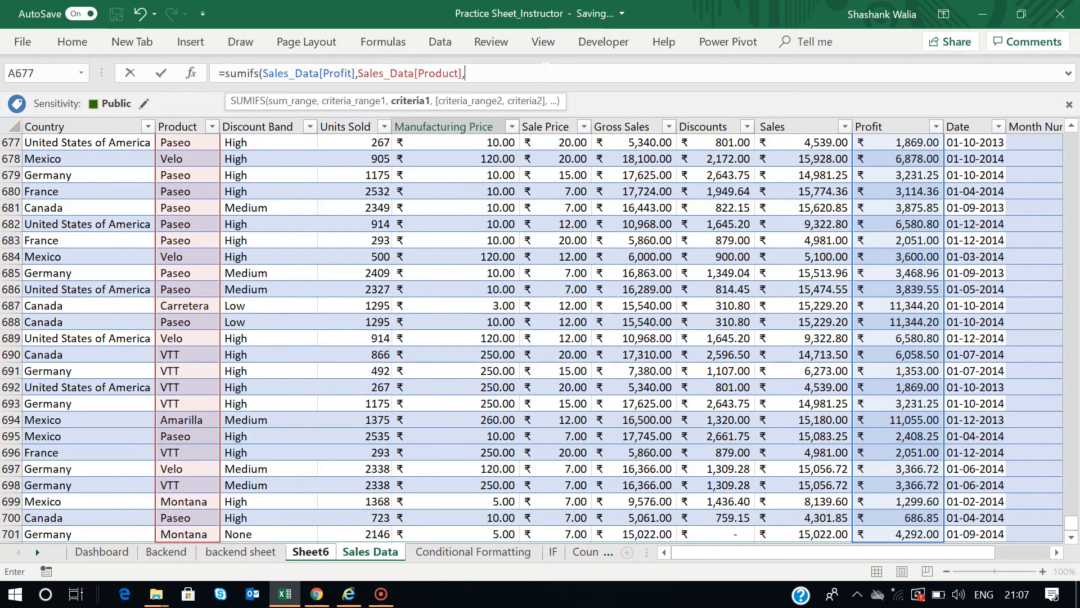
pyautogui.click(298, 551)
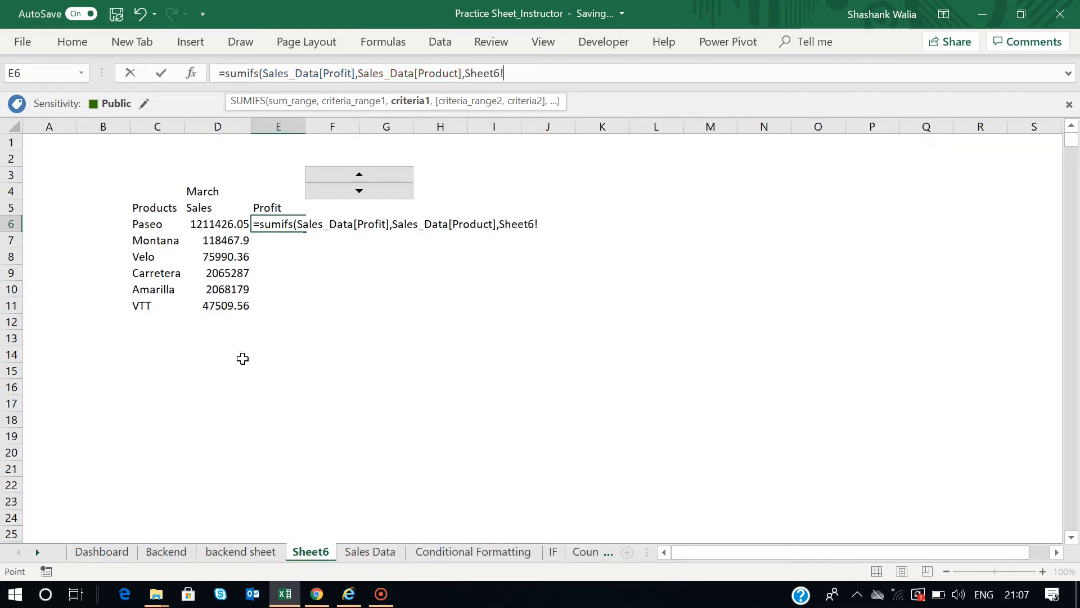
pyautogui.click(151, 225)
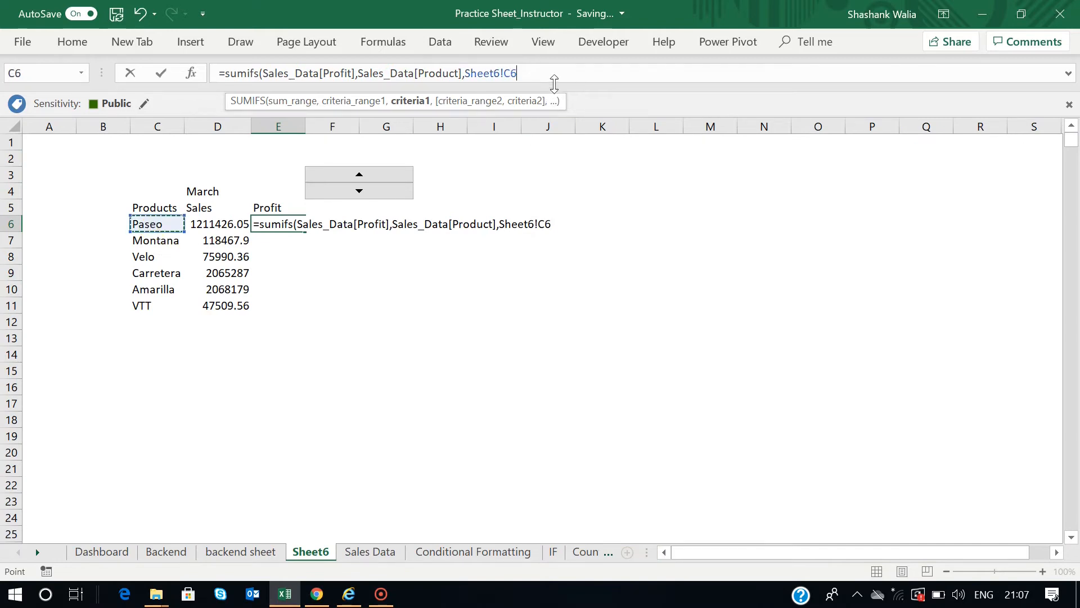
pyautogui.write(',')
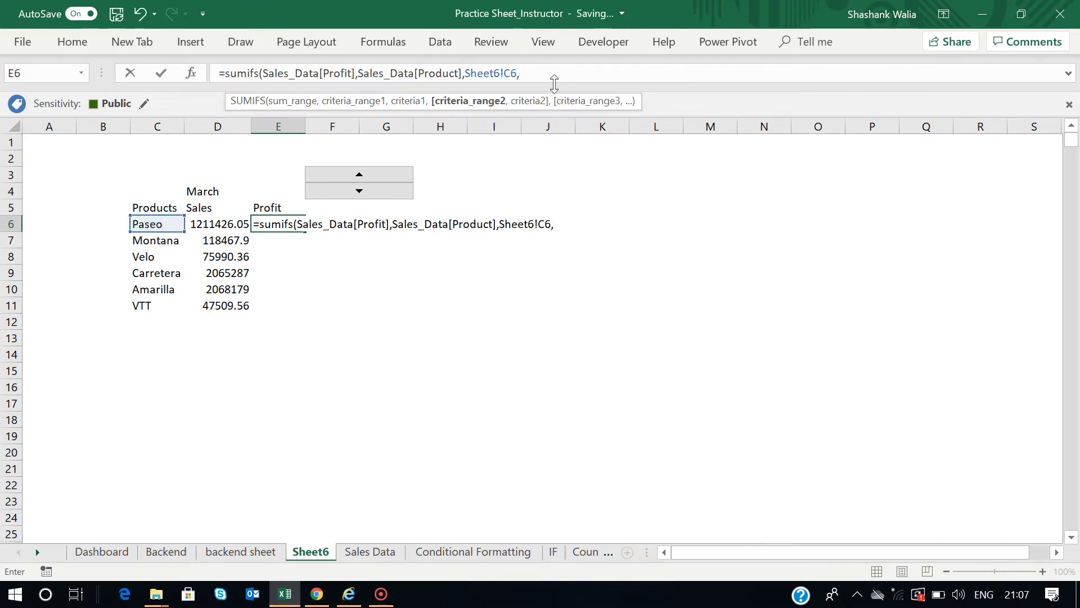
# Add the second criterion matching Sales_Data[Month Number] to Sheet6!D1 and complete the E6 profit formula.
pyautogui.click(370, 551)
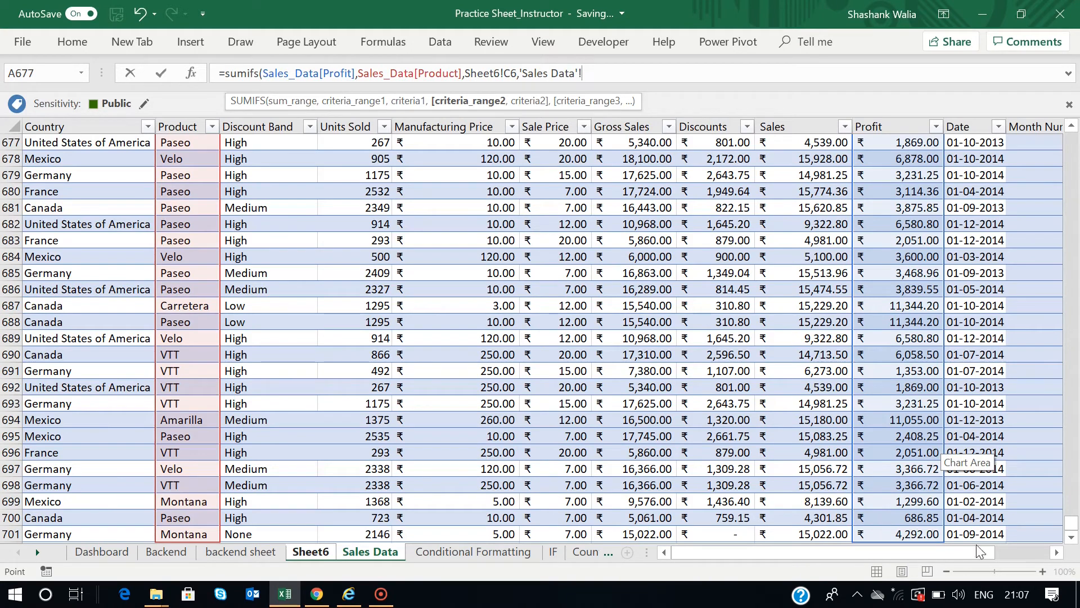
pyautogui.click(1057, 552)
pyautogui.click(1057, 552)
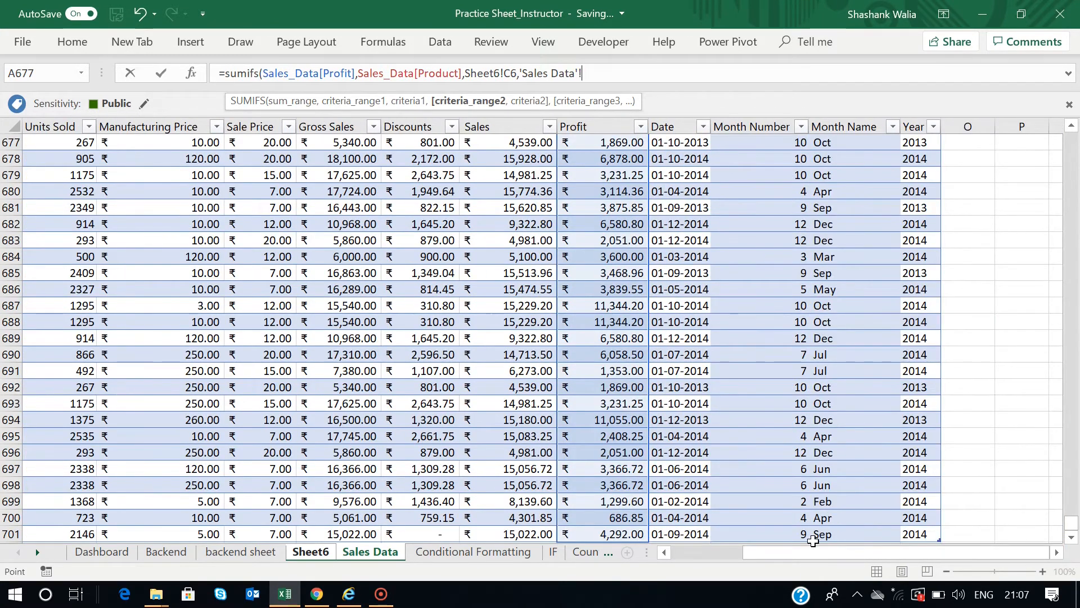
pyautogui.scroll(-1, 819, 533)
pyautogui.click(791, 520)
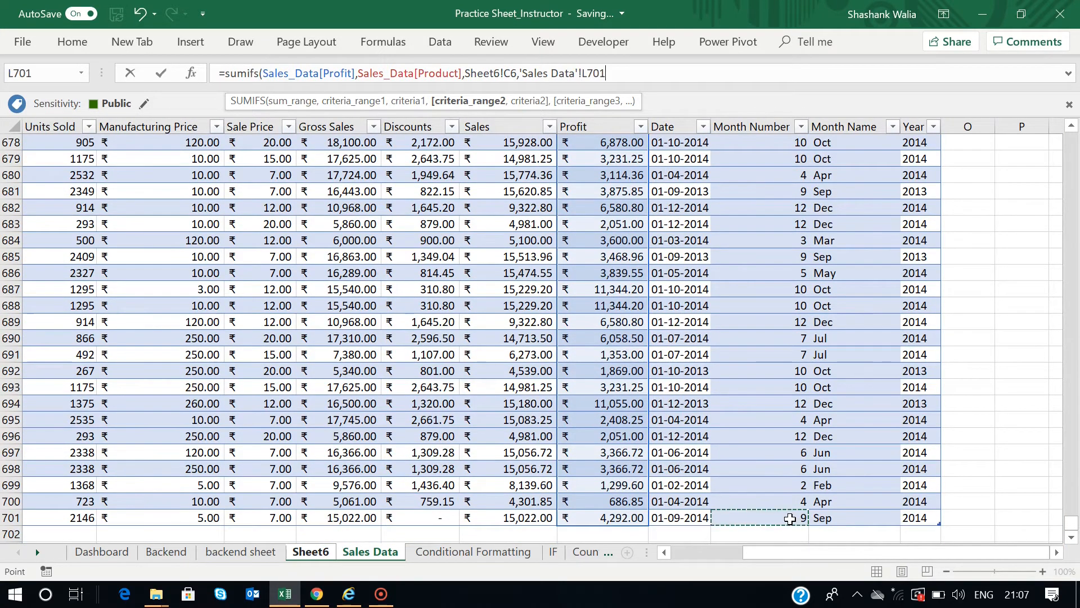
pyautogui.hotkey('ctrl', 'shift', 'Up')
pyautogui.hotkey('shift', 'Down')
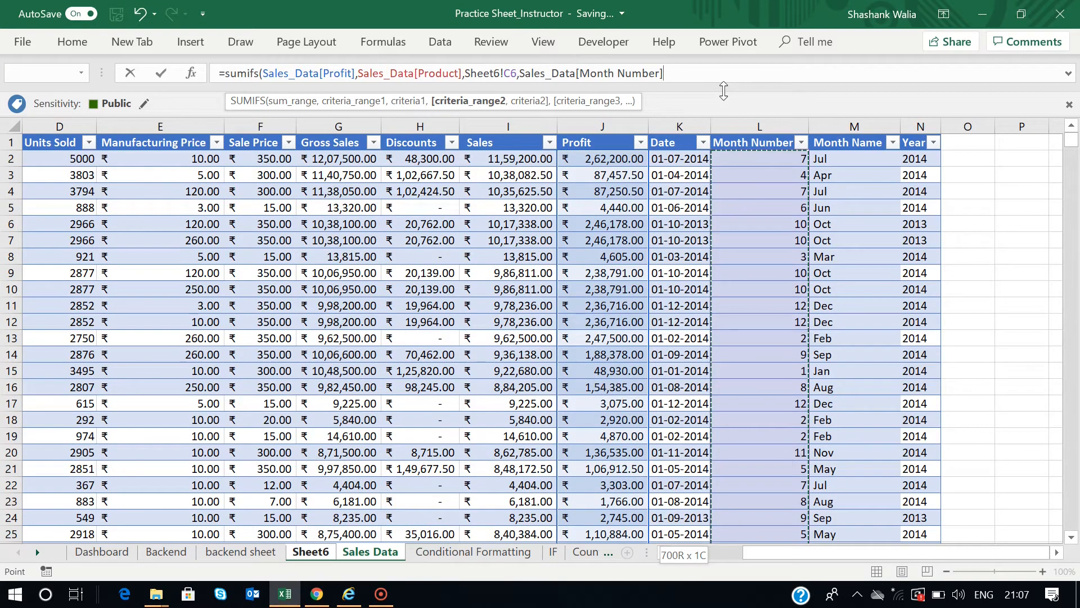
pyautogui.write(',')
pyautogui.click(310, 551)
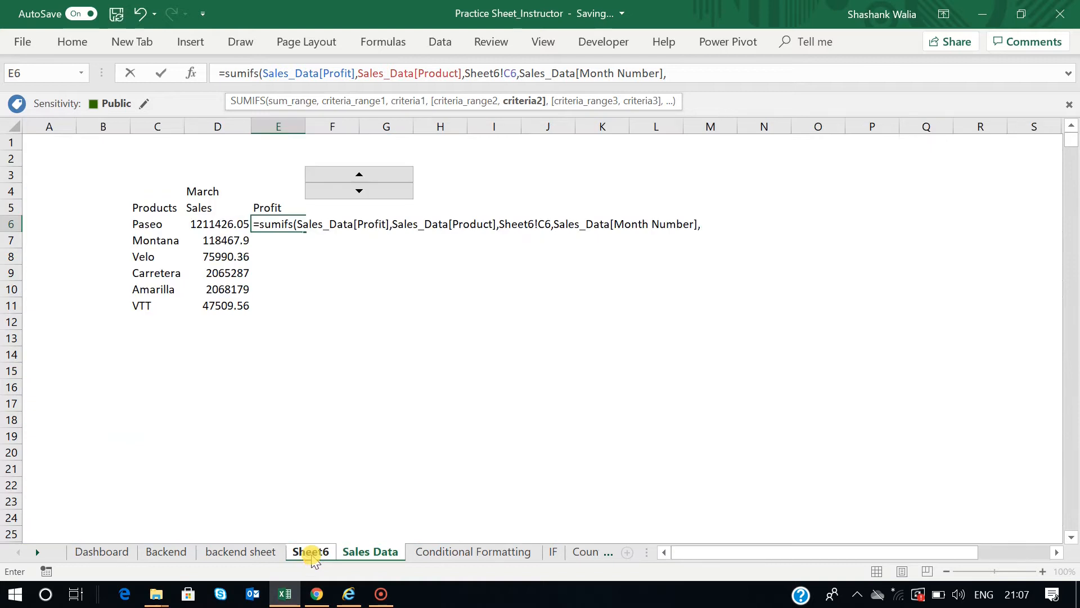
pyautogui.click(225, 144)
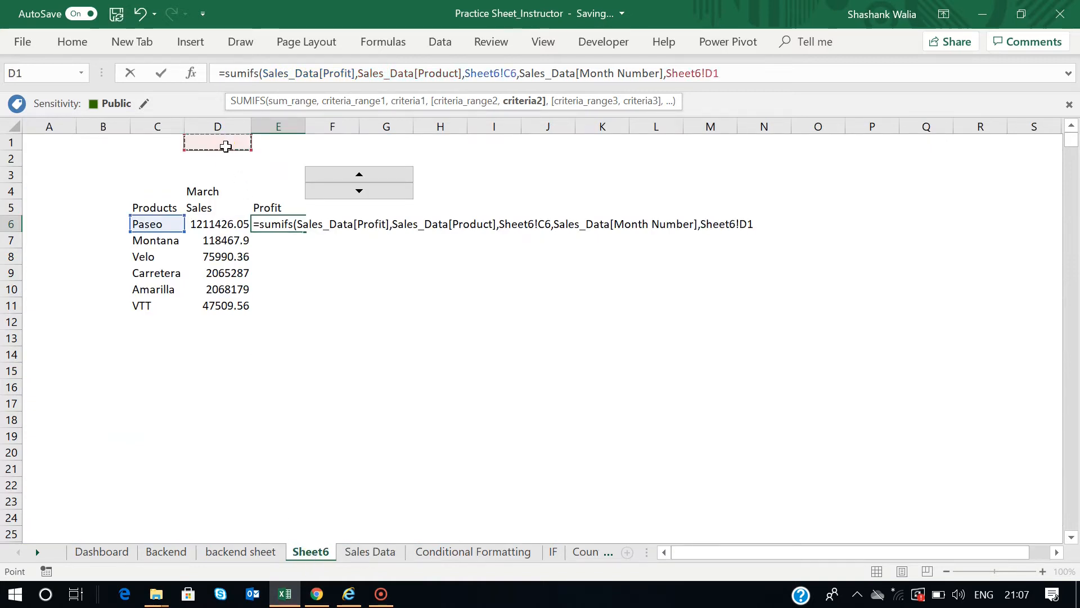
pyautogui.write(')')
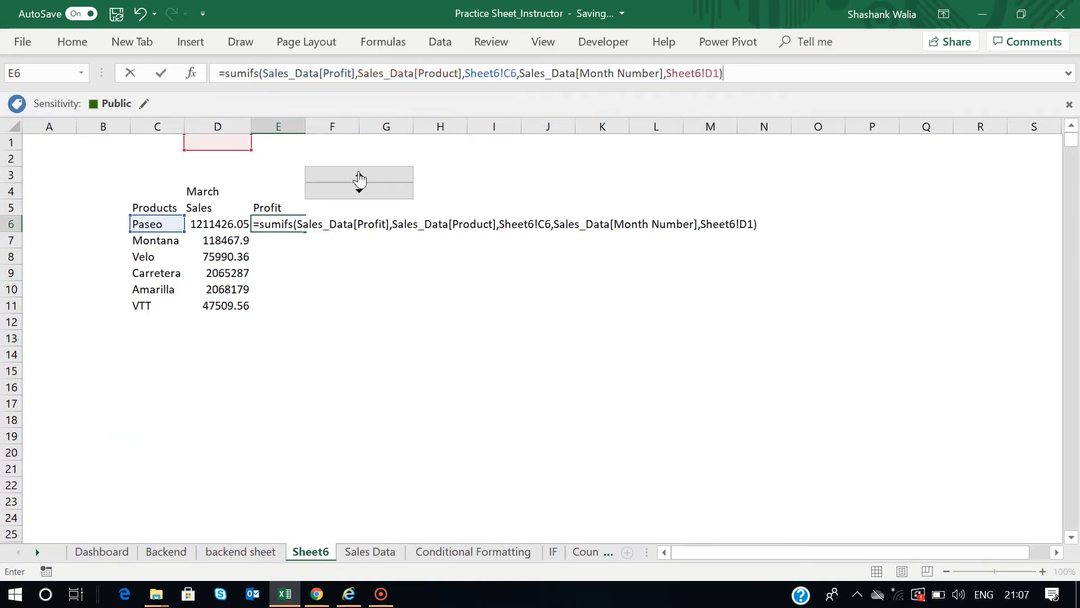
pyautogui.press('Return')
# Make the month reference in the E6 formula absolute as Sheet6!$D$1 and fill the formula down to E11.
pyautogui.click(289, 225)
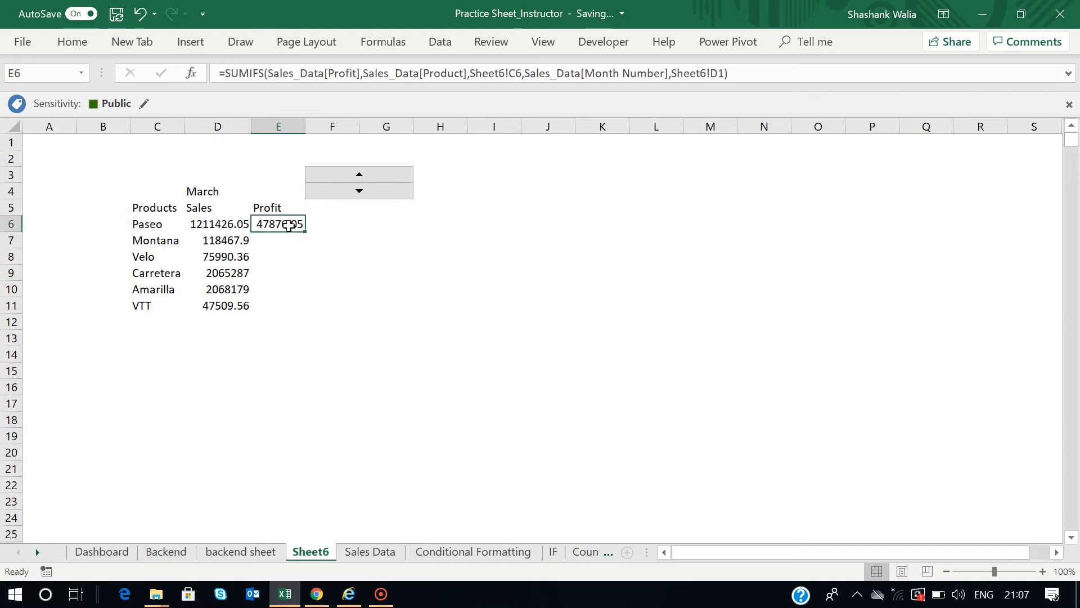
pyautogui.click(719, 73)
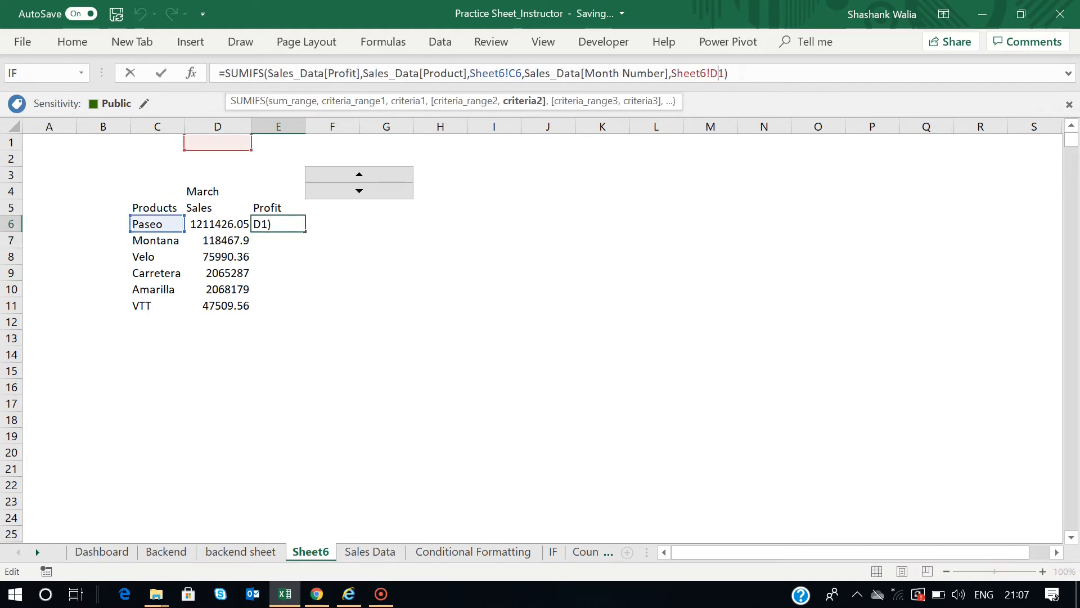
pyautogui.press('F4')
pyautogui.press('Return')
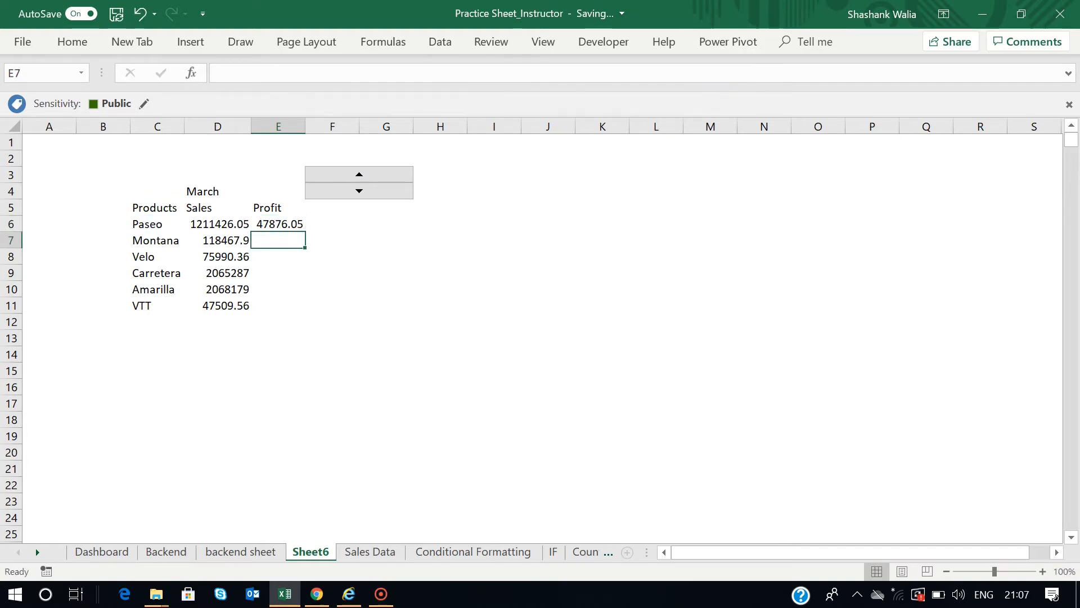
pyautogui.click(287, 223)
pyautogui.moveTo(304, 236); pyautogui.dragTo(304, 309)
# Step the spinner back to January and up to June to check that Sales and Profit follow the month.
pyautogui.click(362, 190)
pyautogui.click(363, 191)
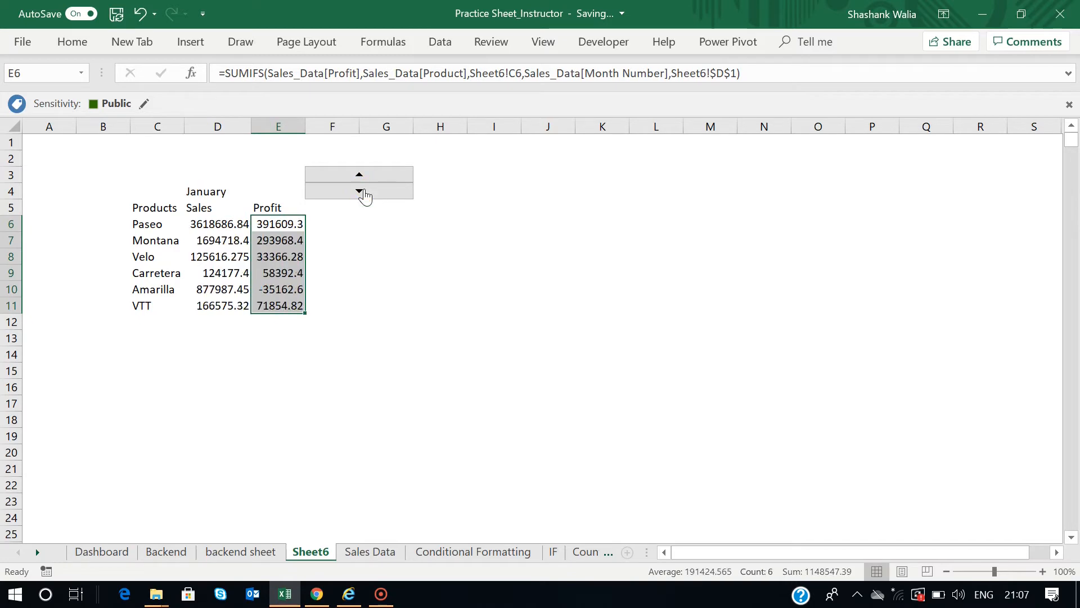
pyautogui.click(363, 174)
pyautogui.click(363, 173)
pyautogui.click(366, 174)
pyautogui.click(369, 178)
pyautogui.click(368, 177)
pyautogui.click(450, 227)
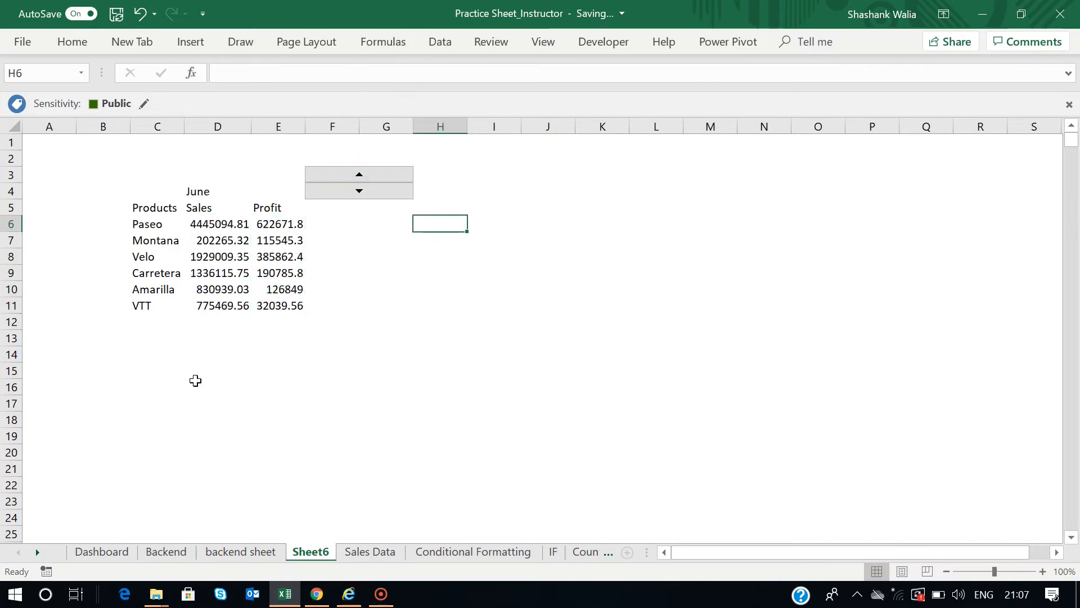
# After consulting the Dashboard sheet, format the header cells C5:E5 on Sheet6 with a dark blue-grey fill and white text.
pyautogui.click(109, 555)
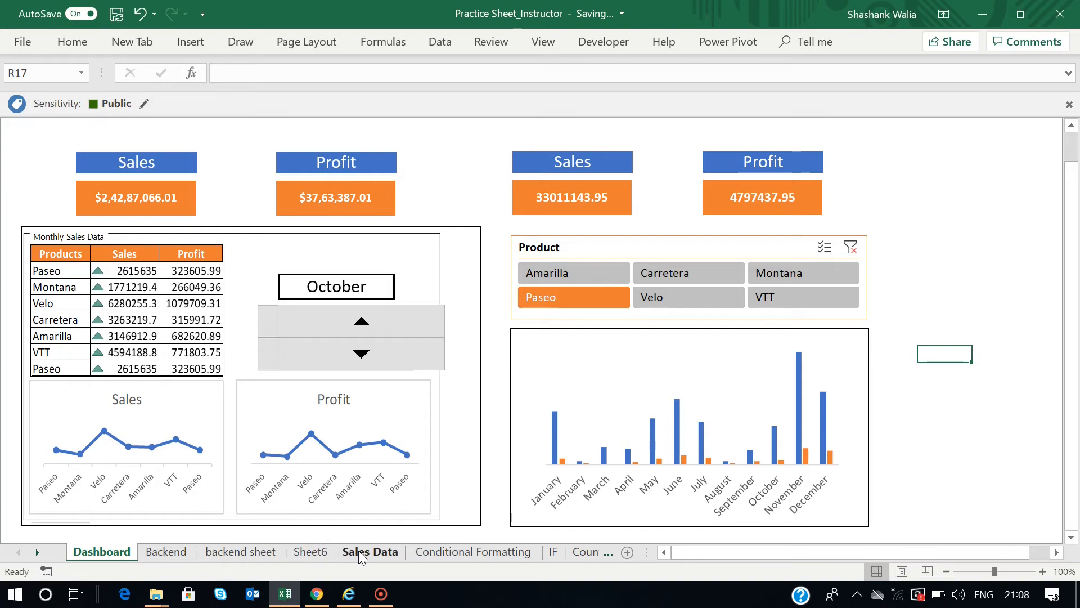
pyautogui.click(312, 552)
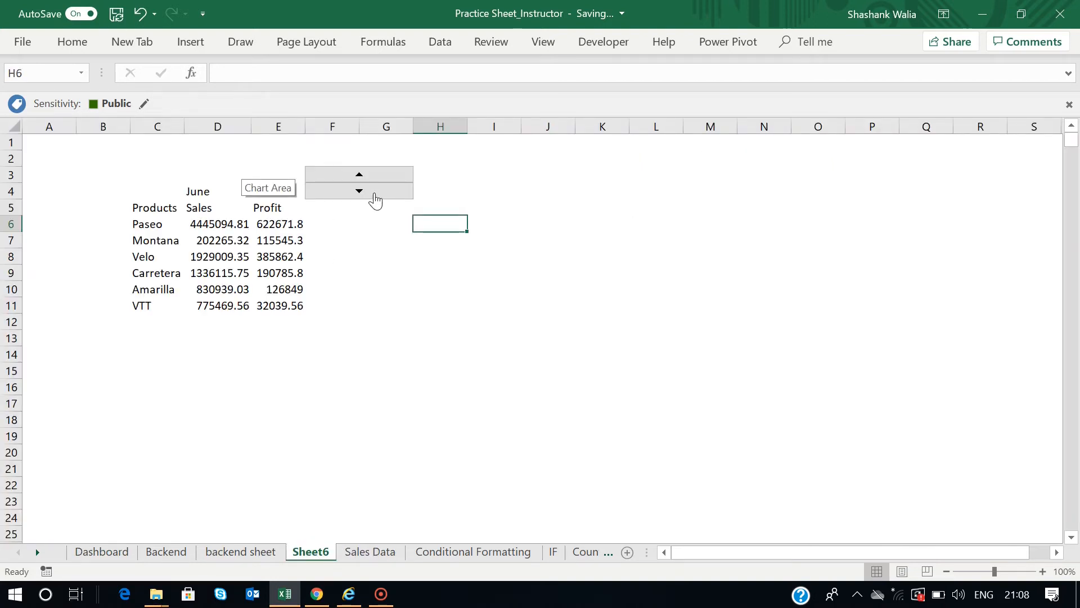
pyautogui.moveTo(138, 210); pyautogui.dragTo(282, 209)
pyautogui.click(72, 43)
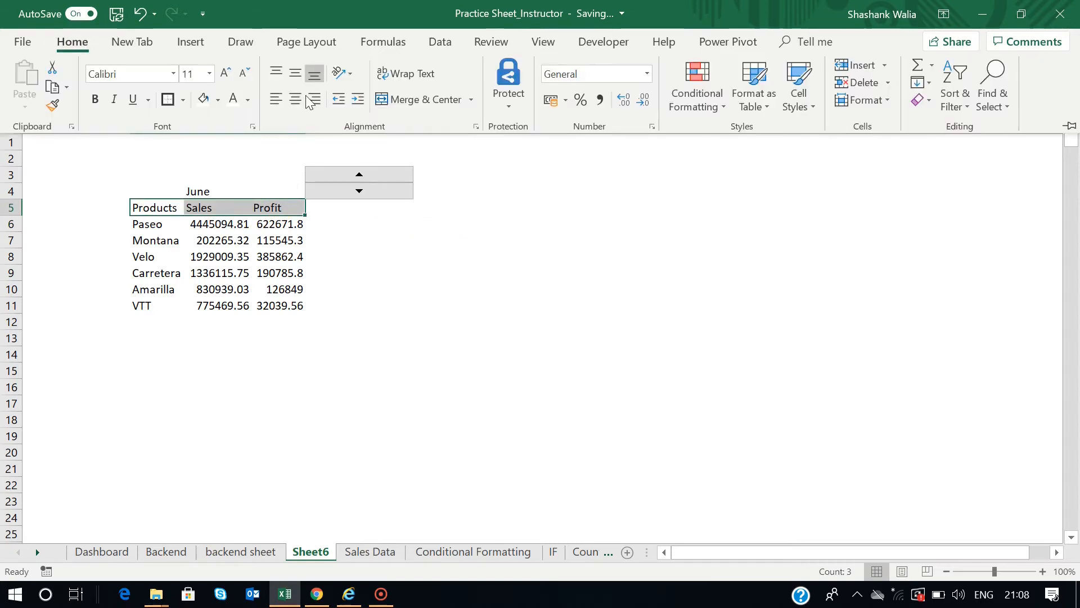
pyautogui.click(218, 101)
pyautogui.click(242, 136)
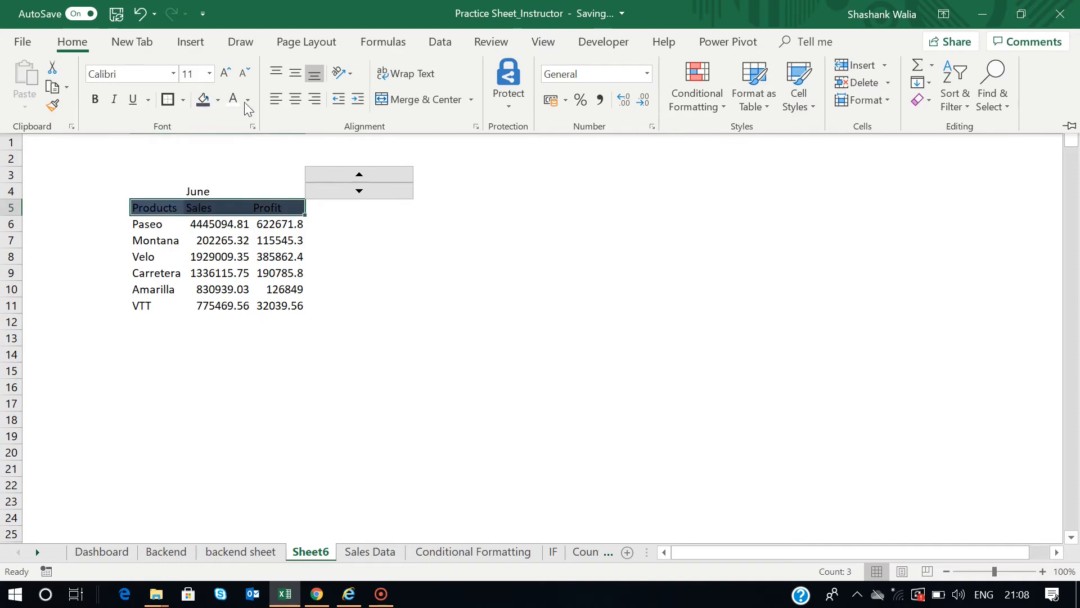
pyautogui.click(232, 99)
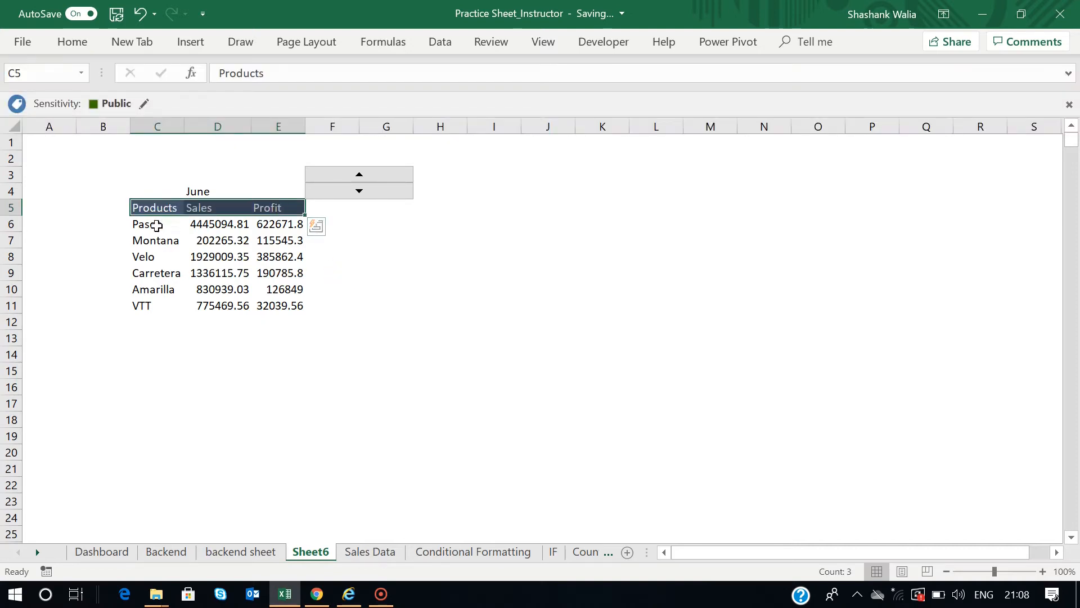
# Apply all borders and a thick outside border to the table range C5:E11.
pyautogui.moveTo(153, 212); pyautogui.dragTo(285, 304)
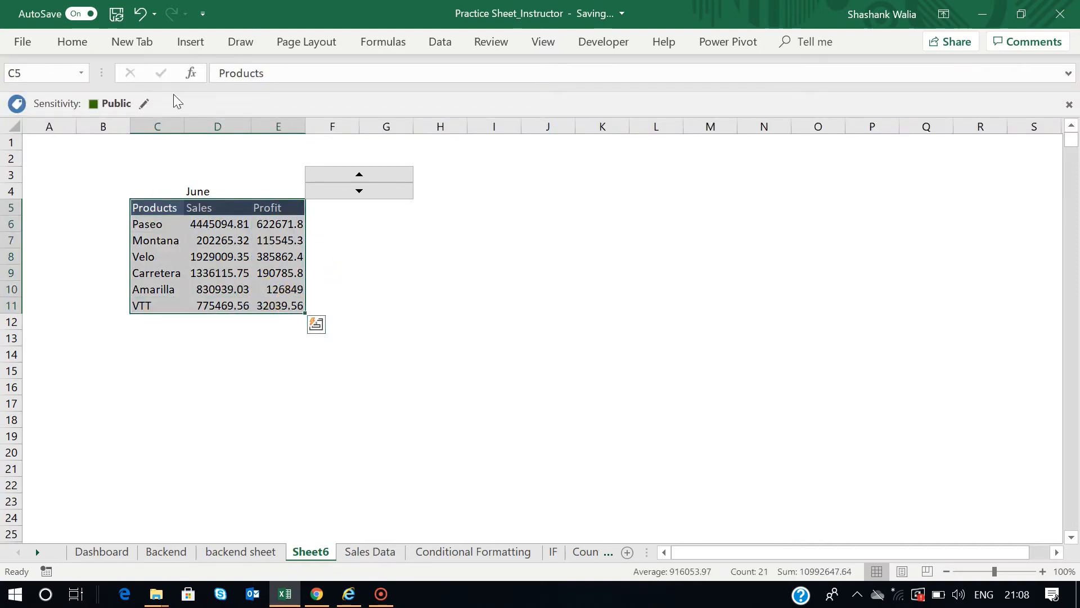
pyautogui.click(72, 42)
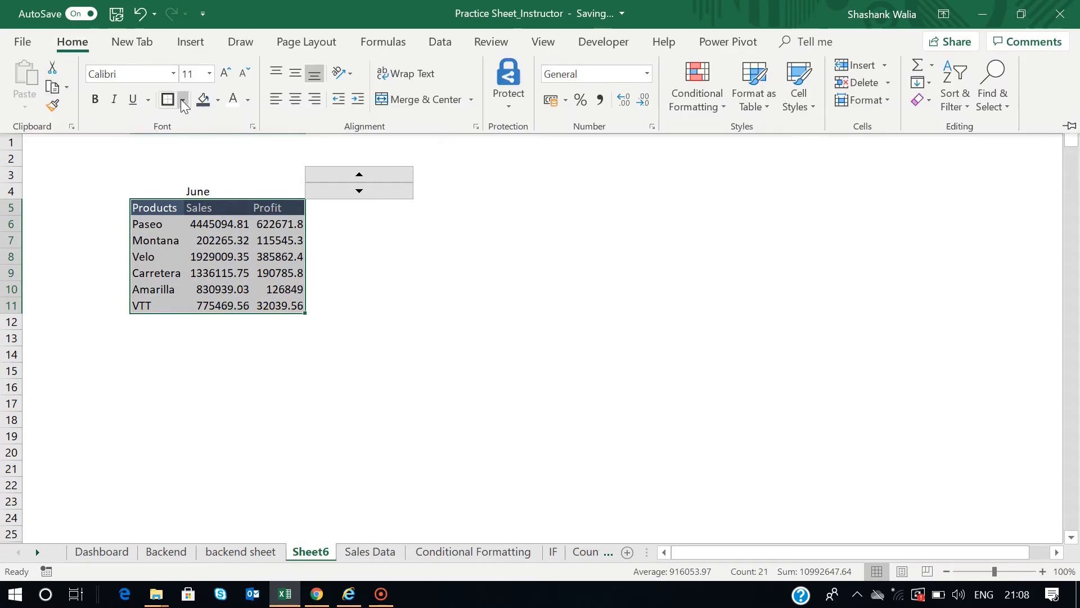
pyautogui.click(183, 99)
pyautogui.click(207, 244)
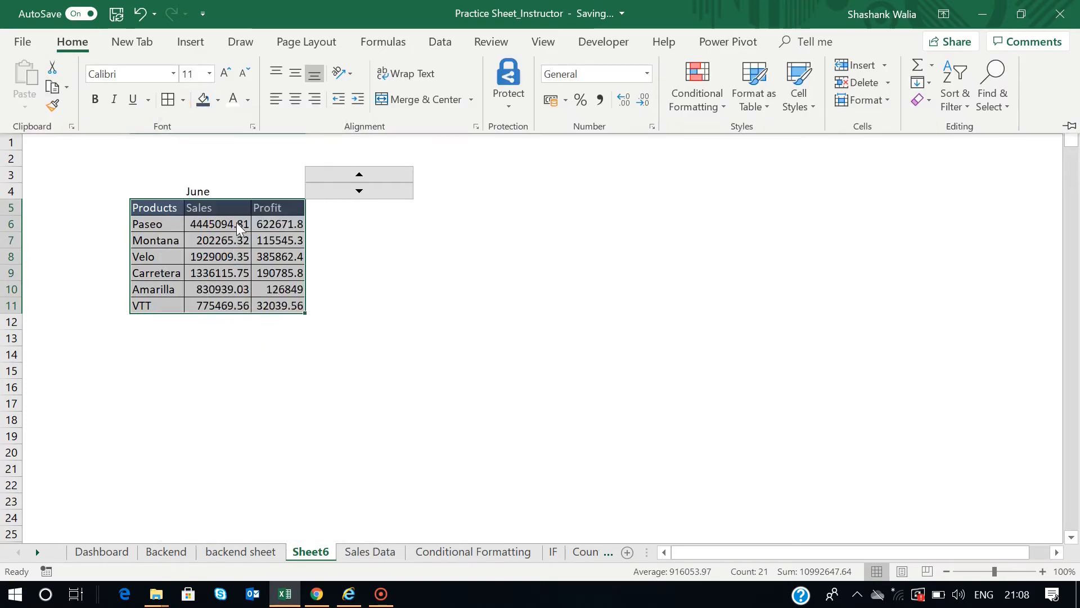
pyautogui.click(183, 99)
pyautogui.click(197, 283)
pyautogui.click(439, 306)
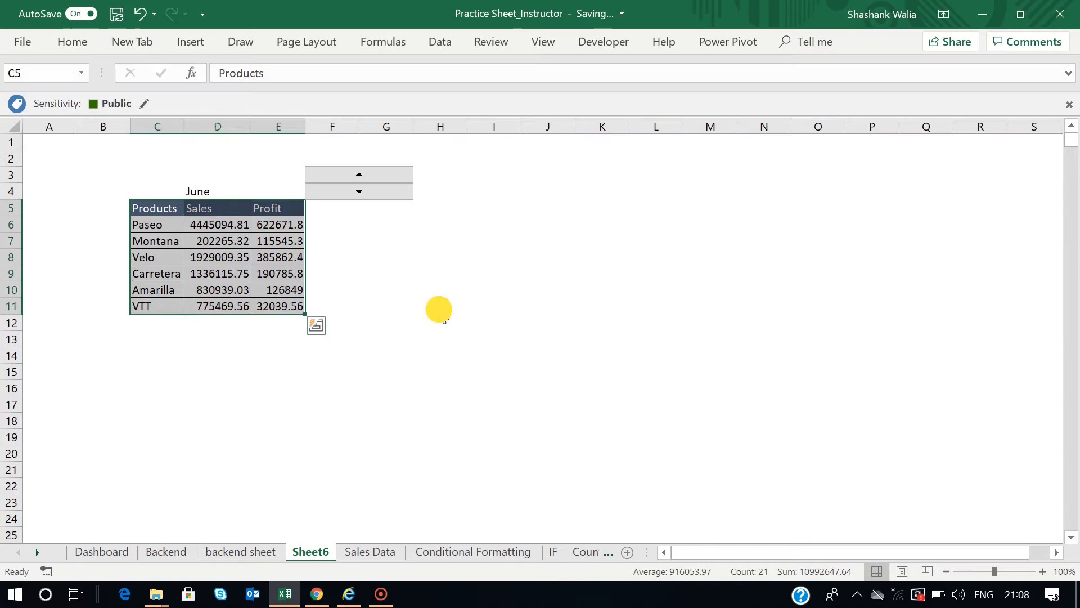
# Widen columns D and E so the Sales and Profit figures fit with all their decimals.
pyautogui.moveTo(251, 124); pyautogui.dragTo(325, 122)
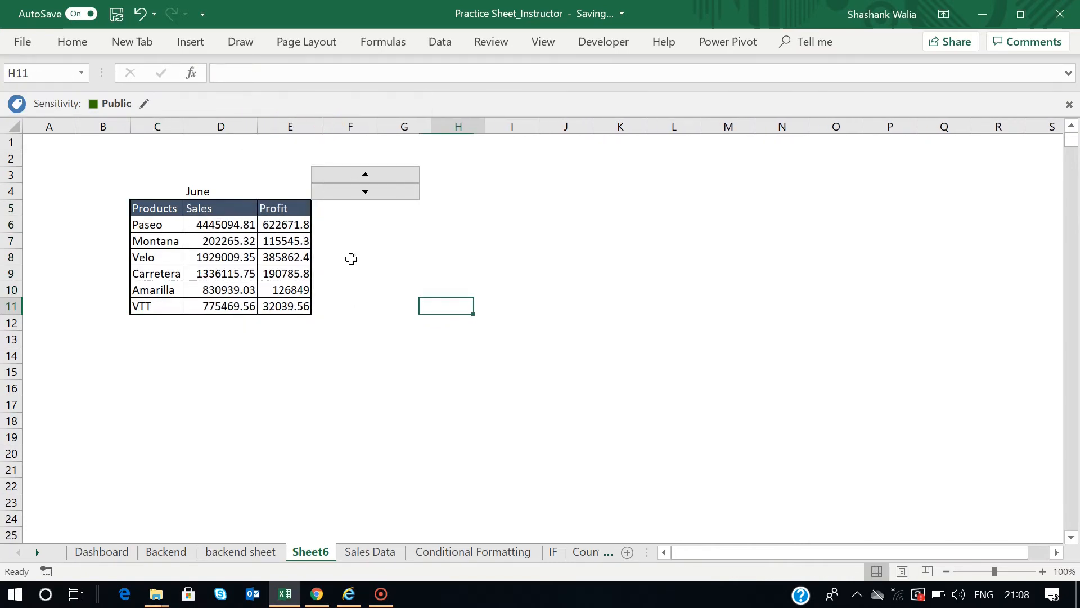
pyautogui.click(350, 257)
pyautogui.click(204, 192)
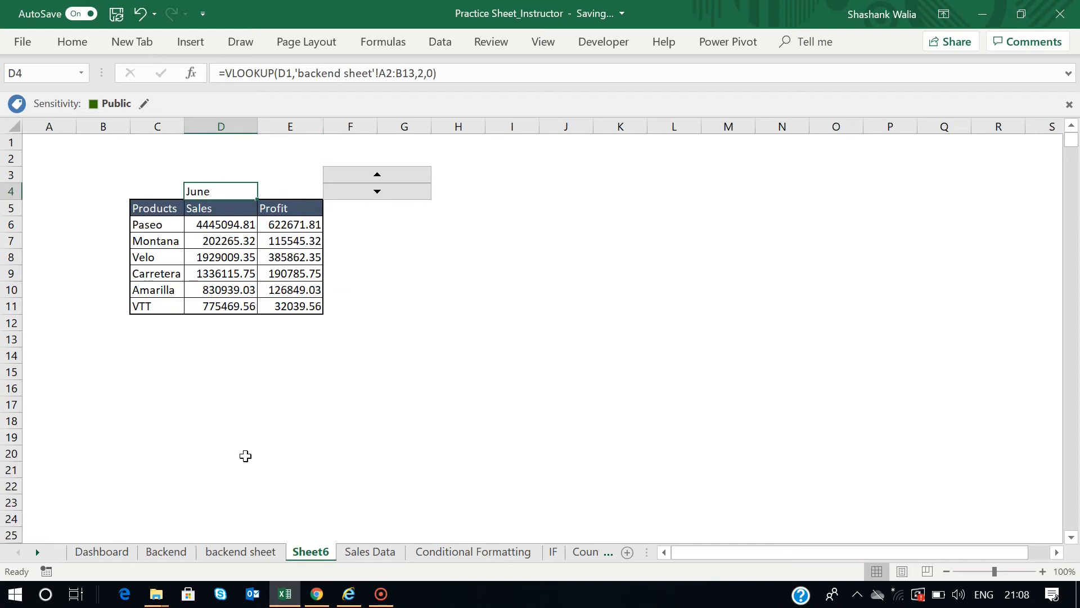
# Review the finished Dashboard and both backend sheets, and return to the month cell and table on Sheet6.
pyautogui.click(120, 552)
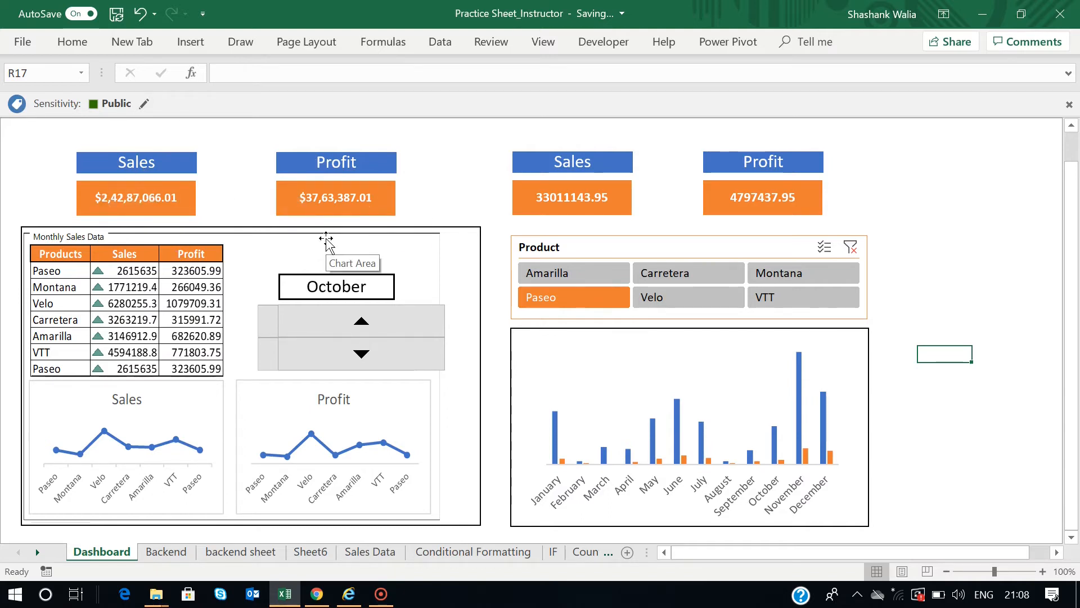
pyautogui.click(224, 552)
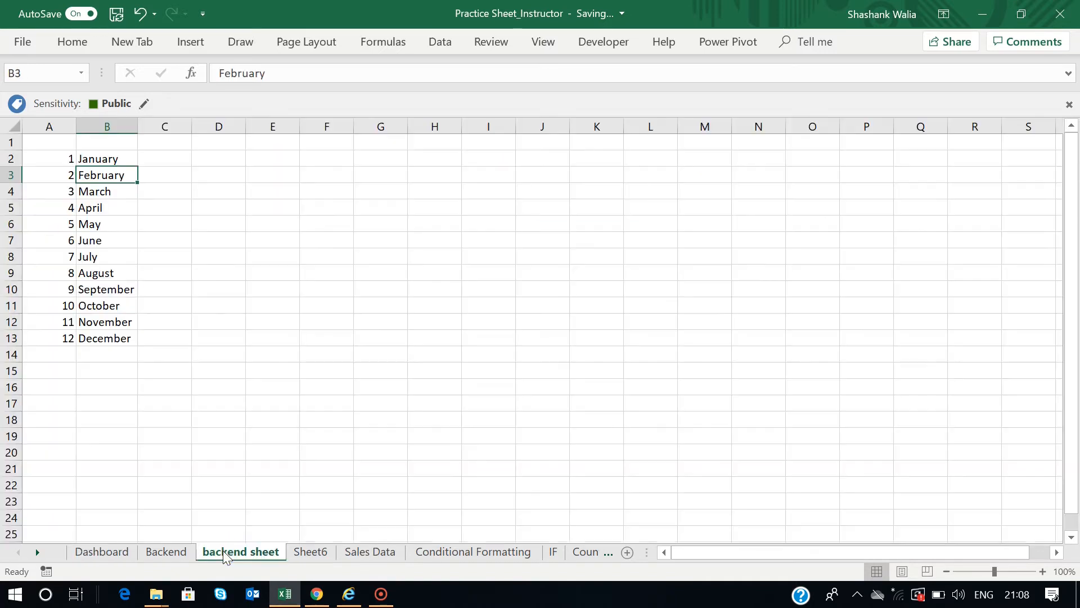
pyautogui.click(166, 551)
pyautogui.click(310, 551)
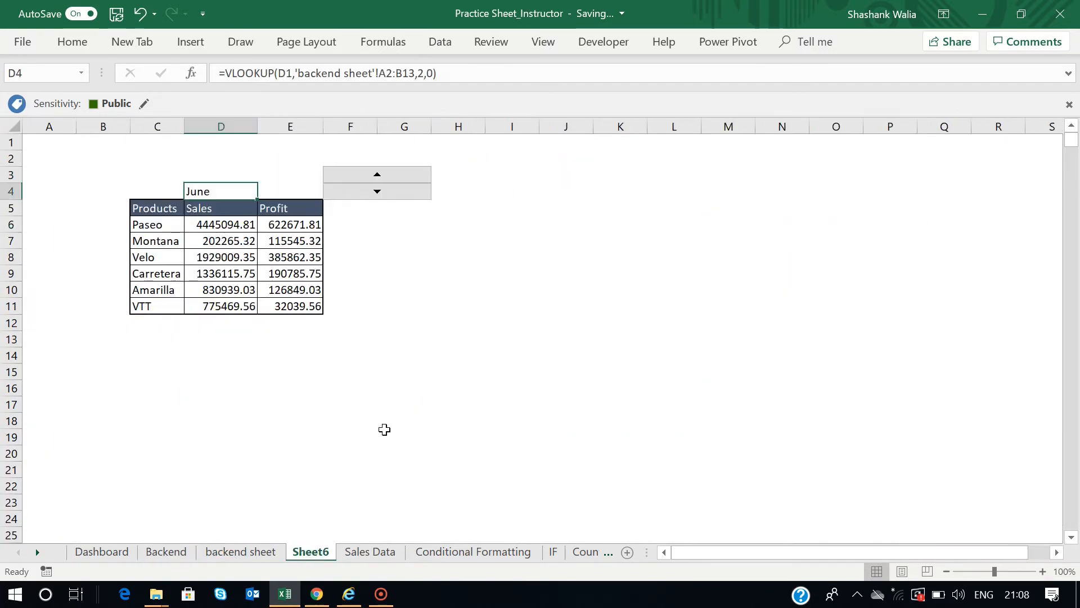
pyautogui.click(413, 292)
pyautogui.click(219, 195)
pyautogui.click(404, 256)
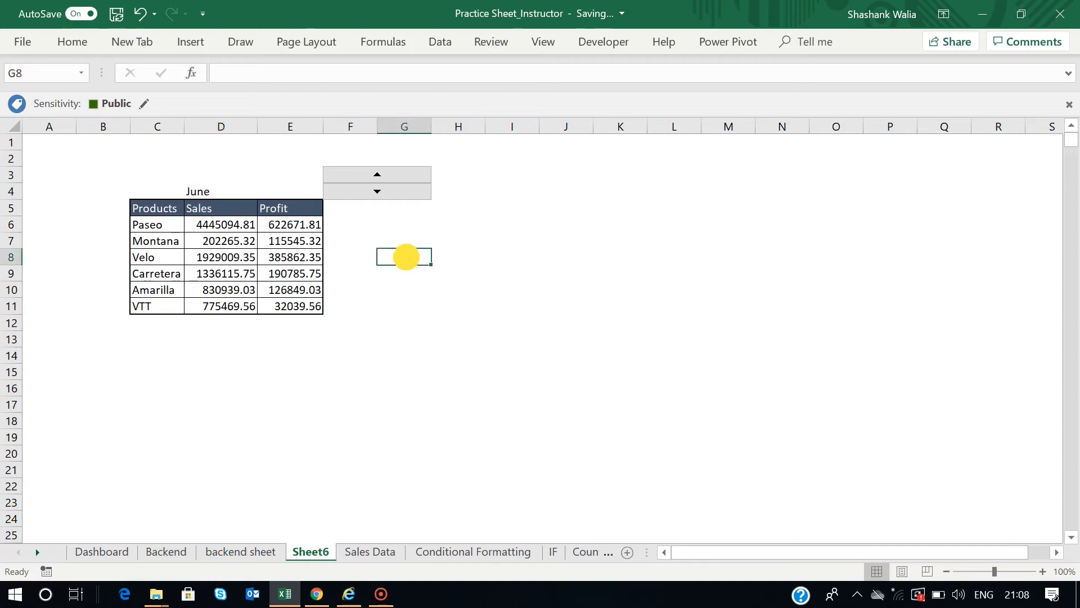
# Draw a rounded-corner rectangle just above the month name in cell D4, over the Sales and Profit columns.
pyautogui.click(222, 192)
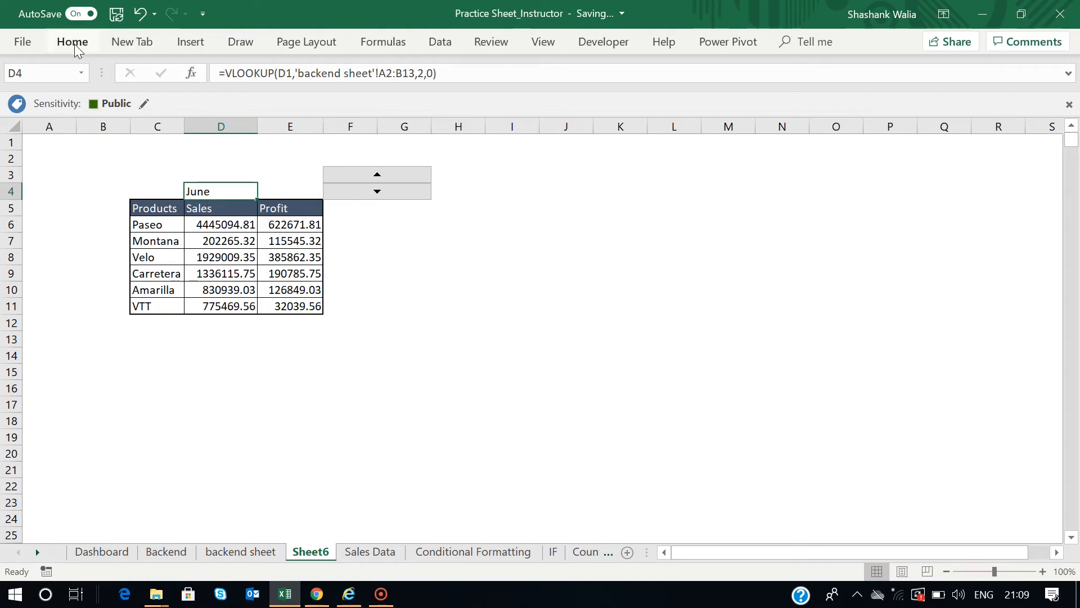
pyautogui.click(192, 43)
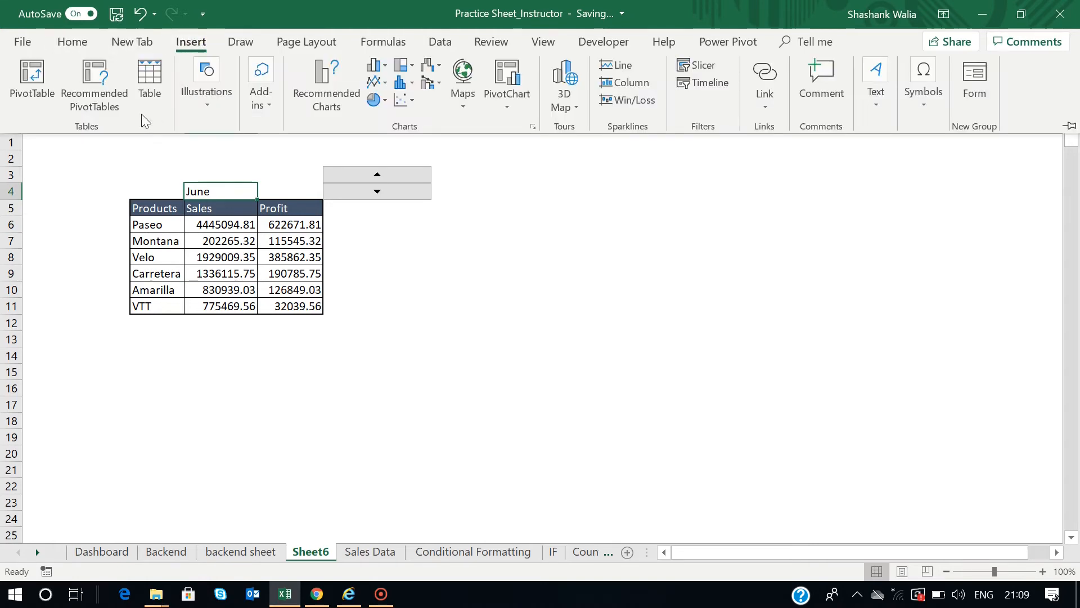
pyautogui.click(208, 102)
pyautogui.click(283, 187)
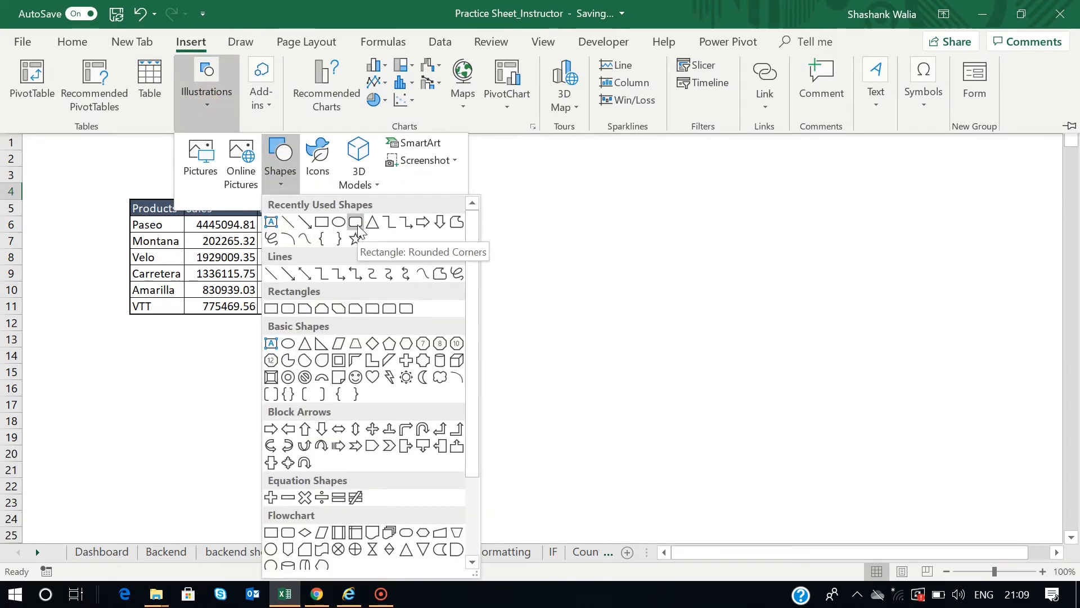
pyautogui.click(356, 225)
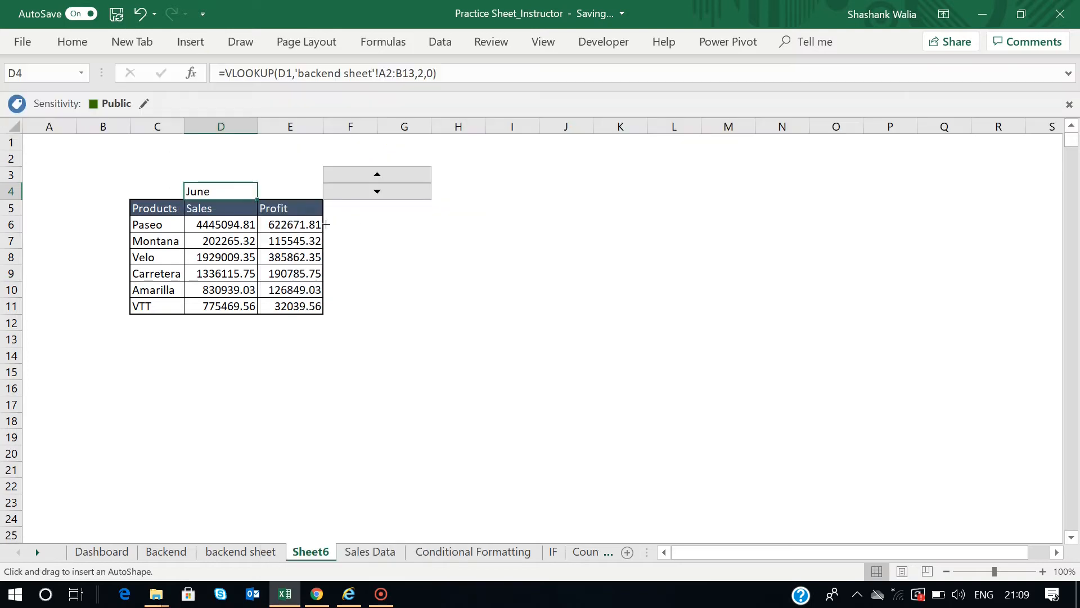
pyautogui.moveTo(170, 159); pyautogui.dragTo(262, 167)
pyautogui.click(461, 306)
pyautogui.click(258, 174)
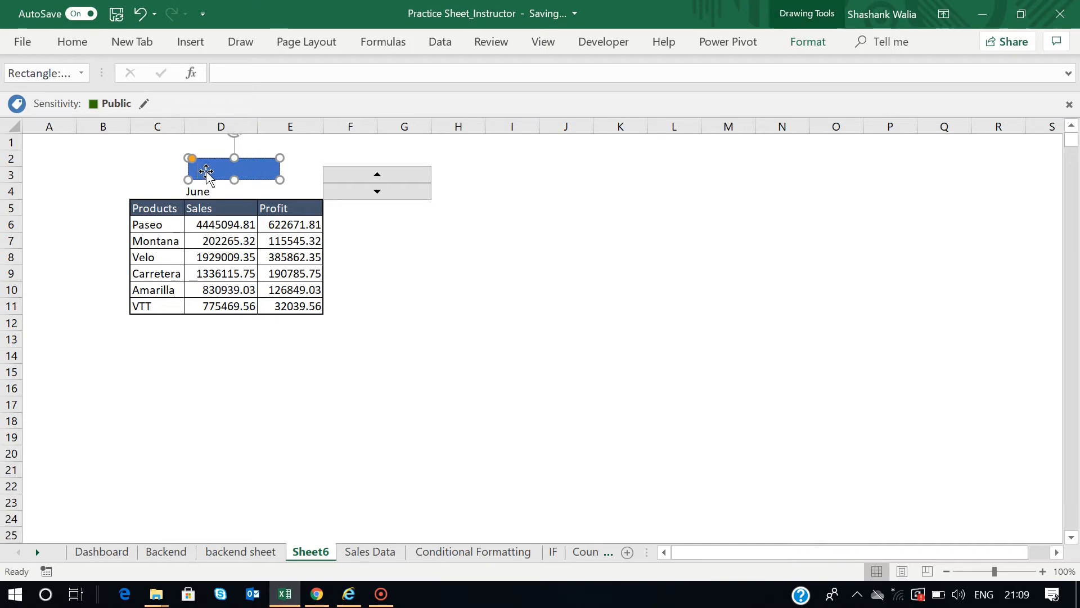
pyautogui.click(420, 242)
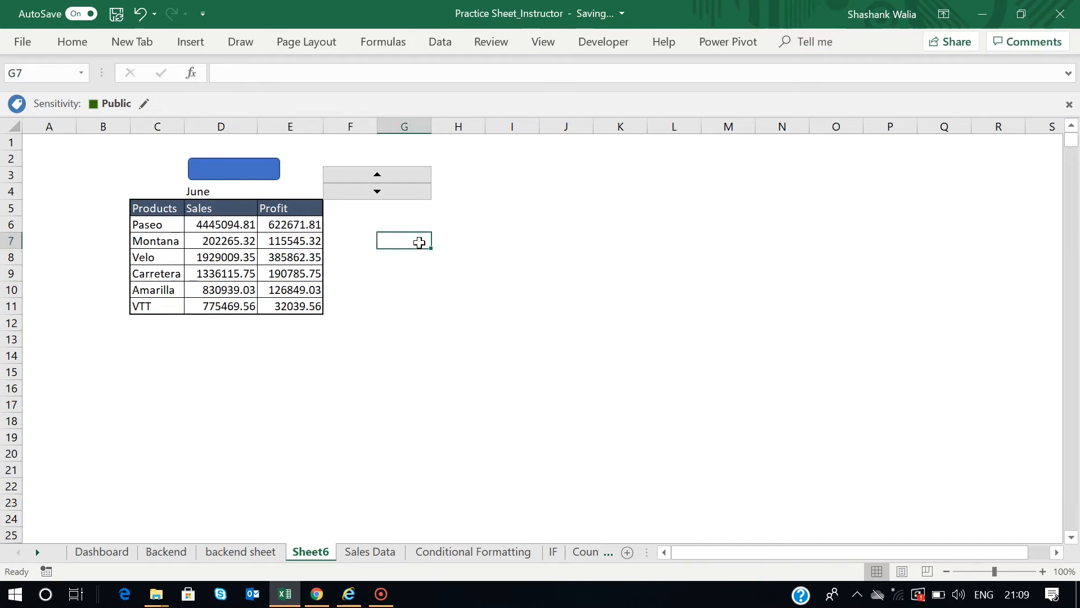
# Link the rounded rectangle's text to the month name in cell D4 with the formula =$D$4.
pyautogui.click(253, 171)
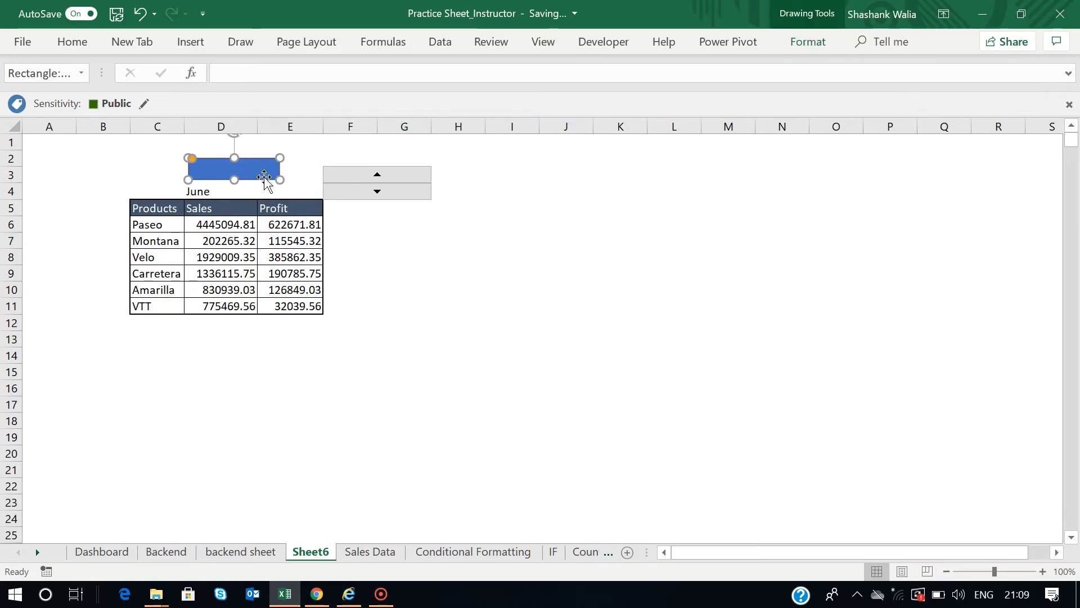
pyautogui.click(242, 73)
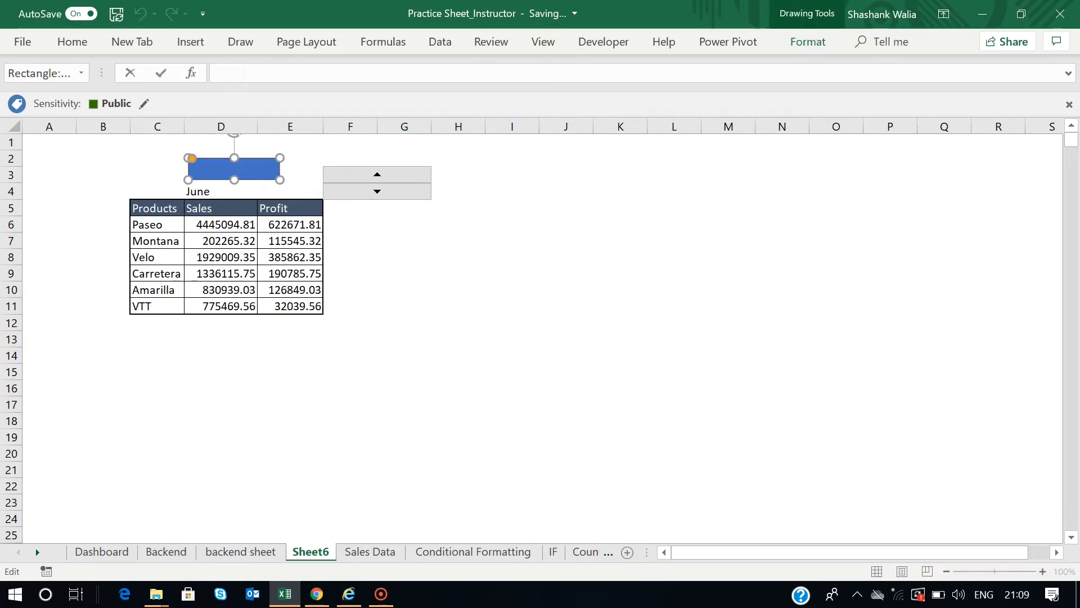
pyautogui.write('=')
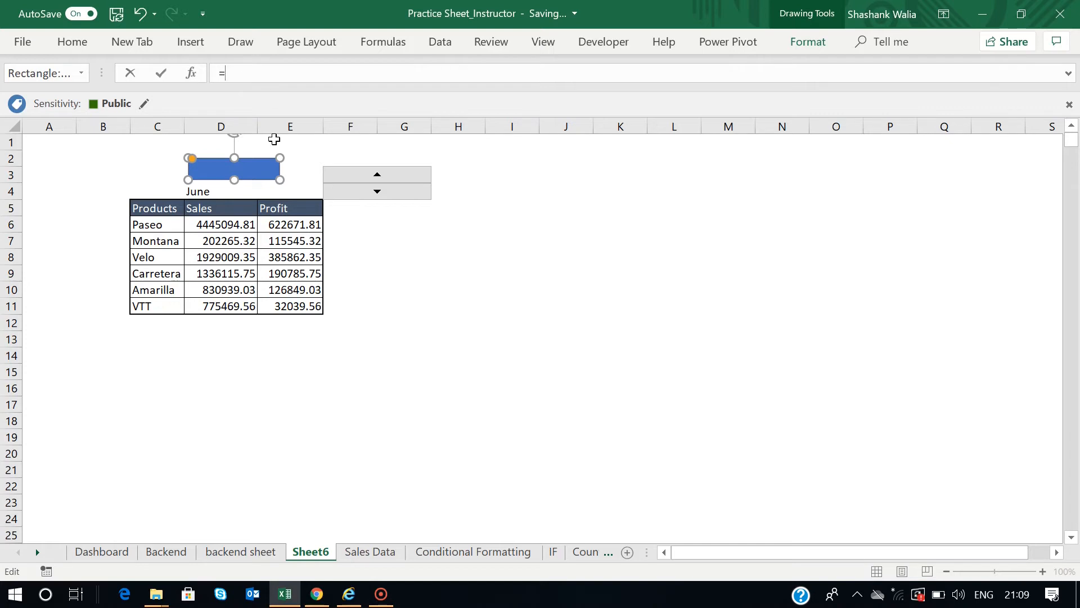
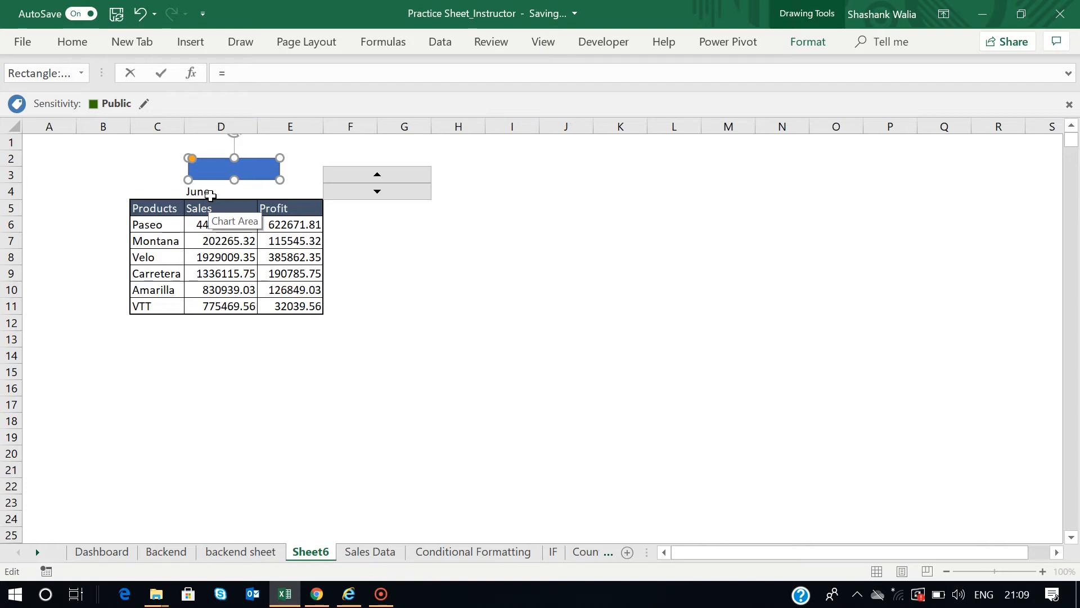
pyautogui.click(210, 195)
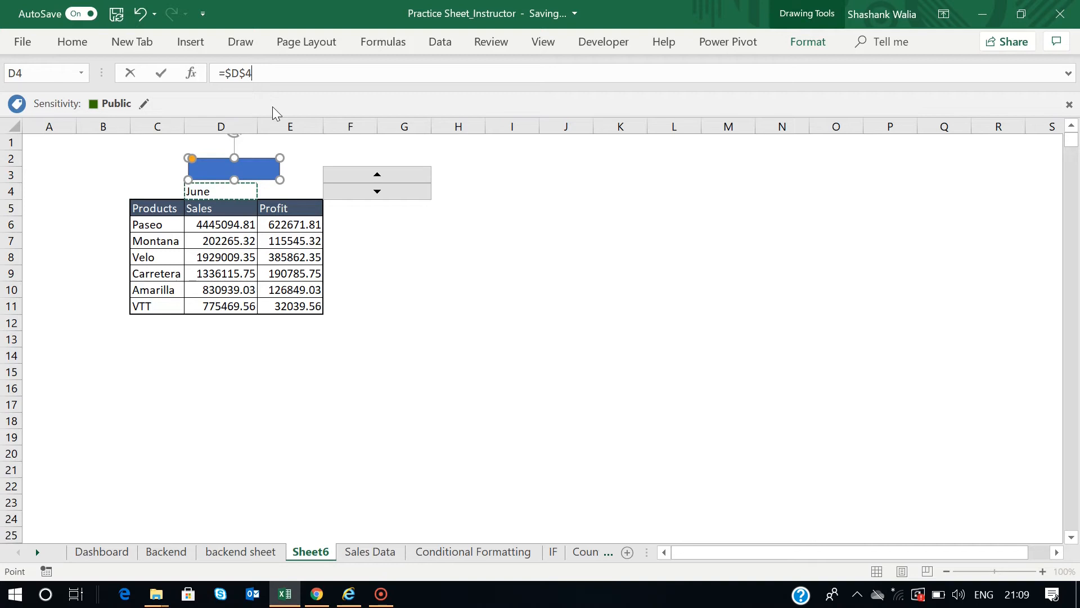
pyautogui.press('Return')
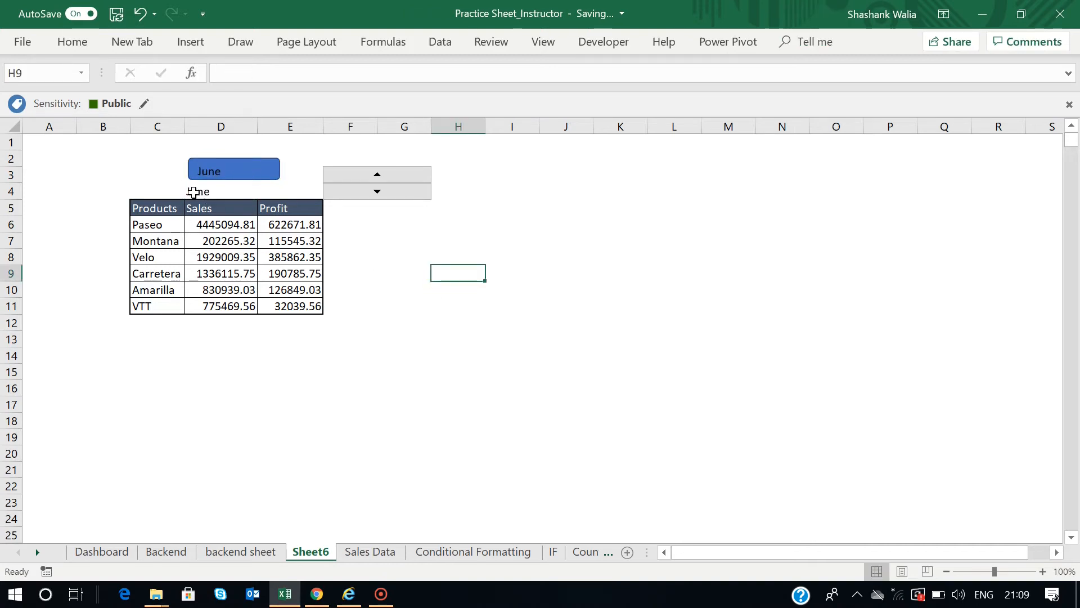
# Make the month text in the rounded rectangle bold and centre it both vertically and horizontally.
pyautogui.click(235, 167)
pyautogui.click(529, 274)
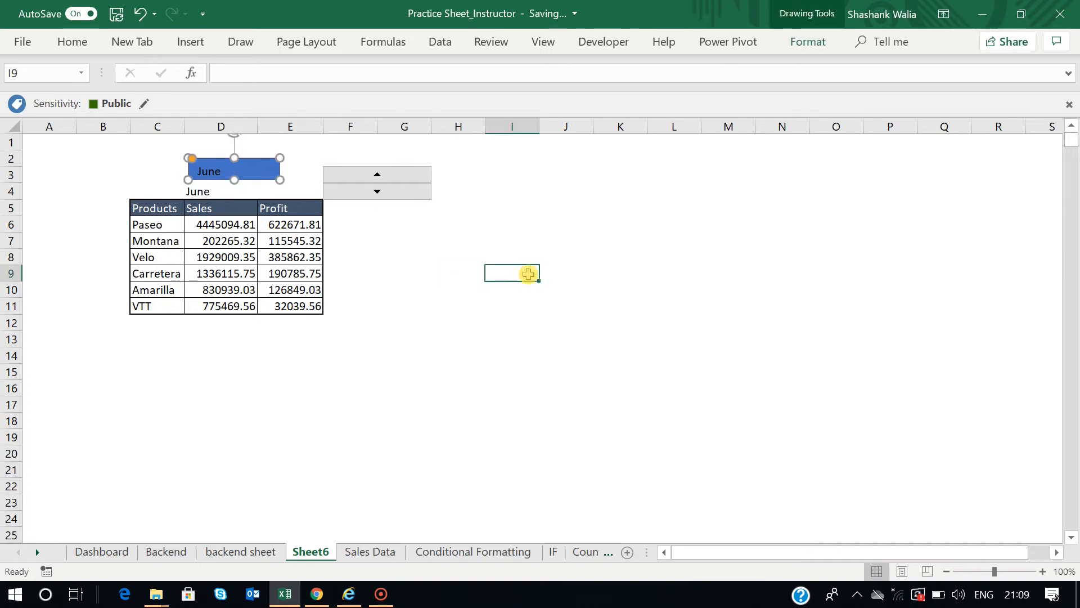
pyautogui.click(227, 168)
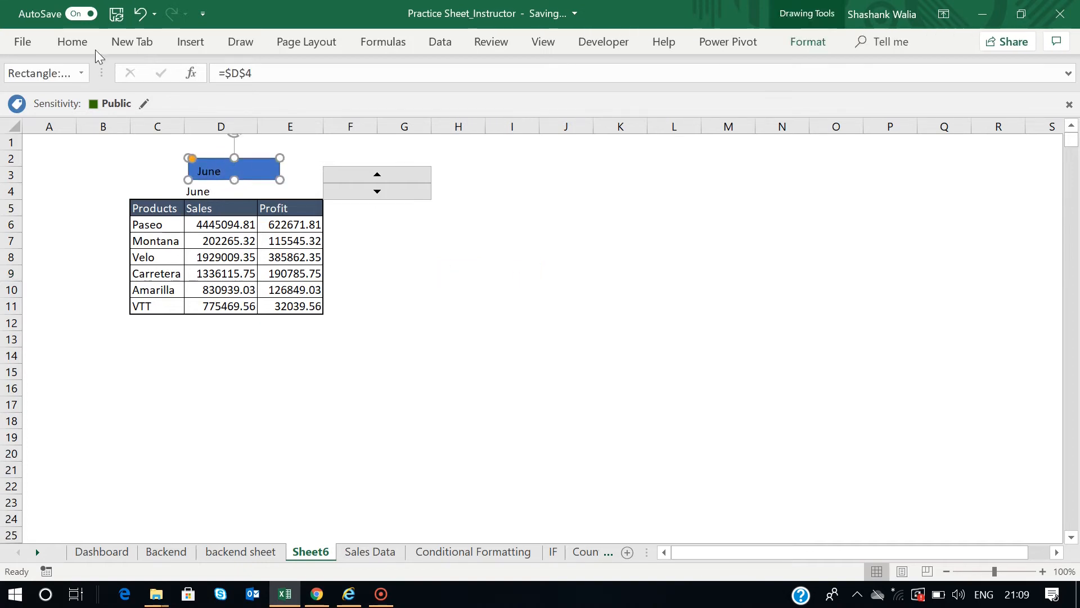
pyautogui.click(72, 42)
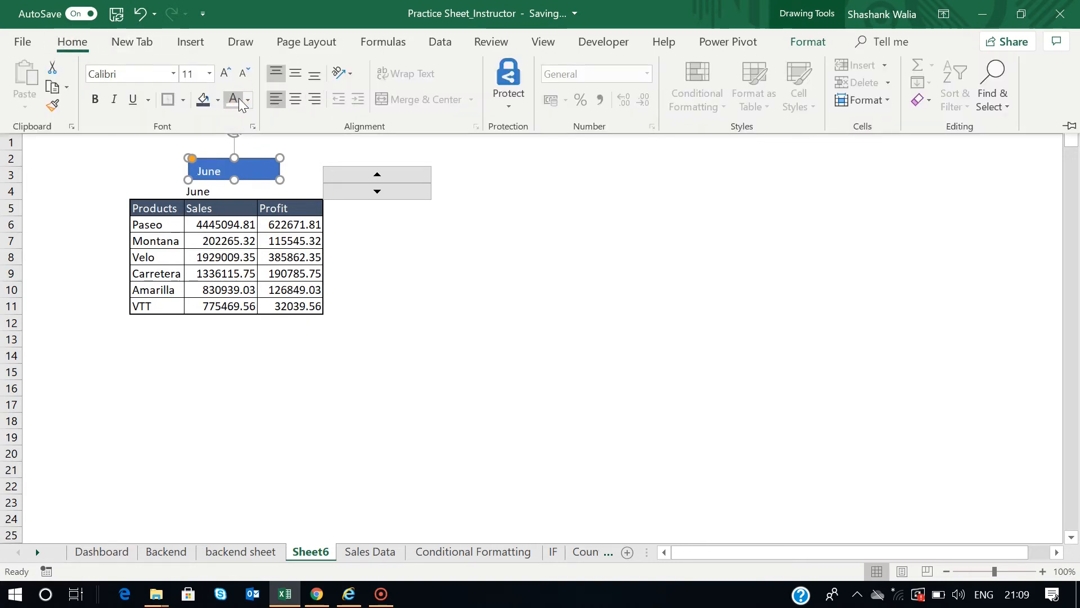
pyautogui.click(95, 99)
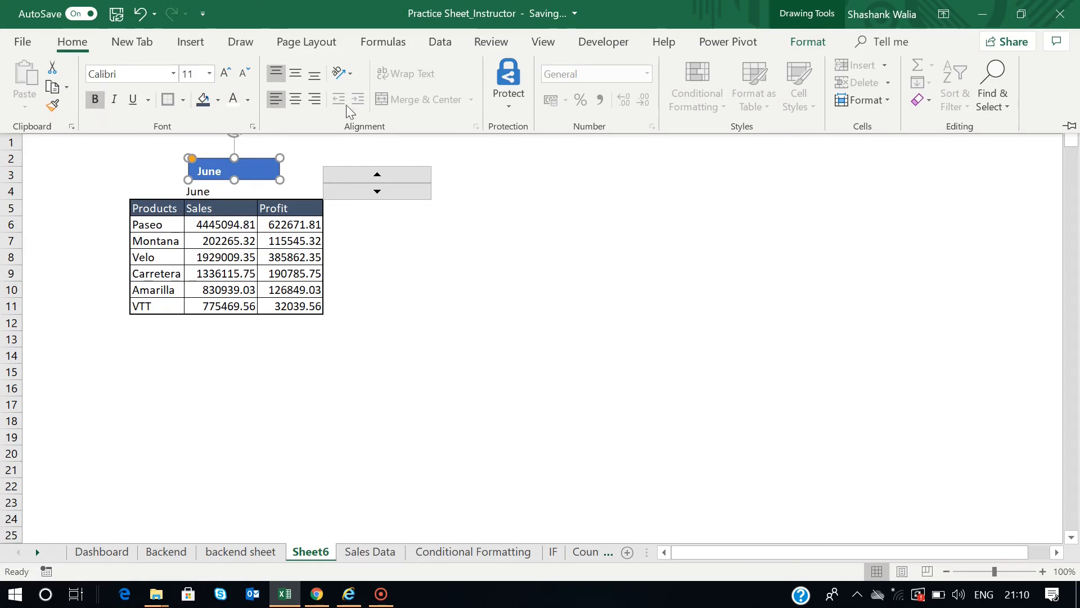
pyautogui.click(295, 73)
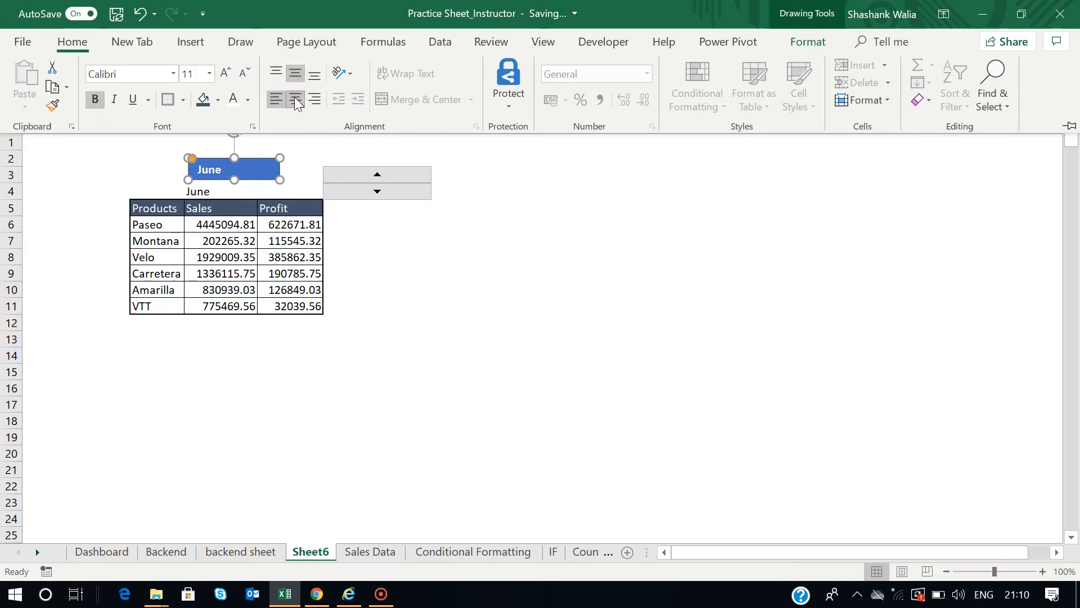
pyautogui.click(295, 99)
# Hide the month name in cell D4 with a white font and place the rounded rectangle directly above the table beside the spin button.
pyautogui.click(253, 168)
pyautogui.moveTo(260, 168)
pyautogui.mouseDown()
pyautogui.moveTo(246, 188)
pyautogui.moveTo(262, 151)
pyautogui.mouseUp()
pyautogui.click(193, 190)
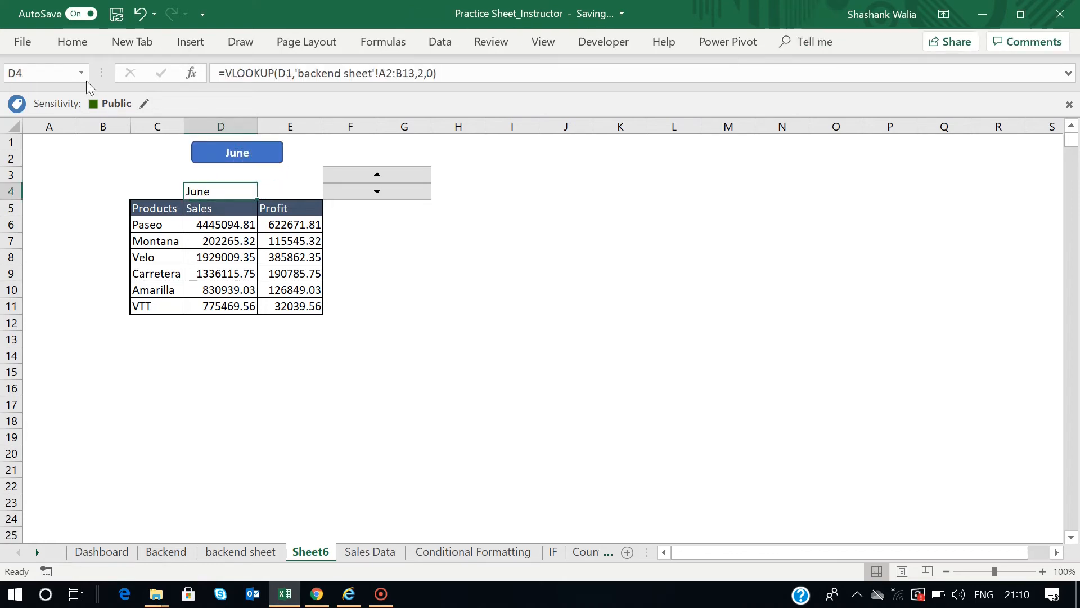
pyautogui.click(73, 43)
pyautogui.click(229, 96)
pyautogui.click(252, 178)
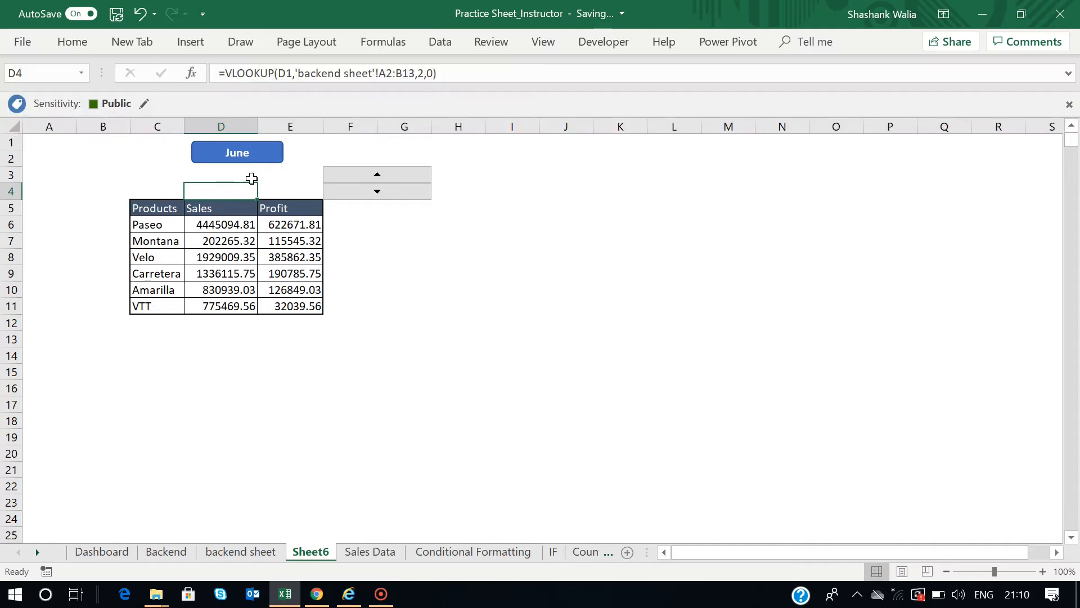
pyautogui.moveTo(251, 150); pyautogui.dragTo(276, 186)
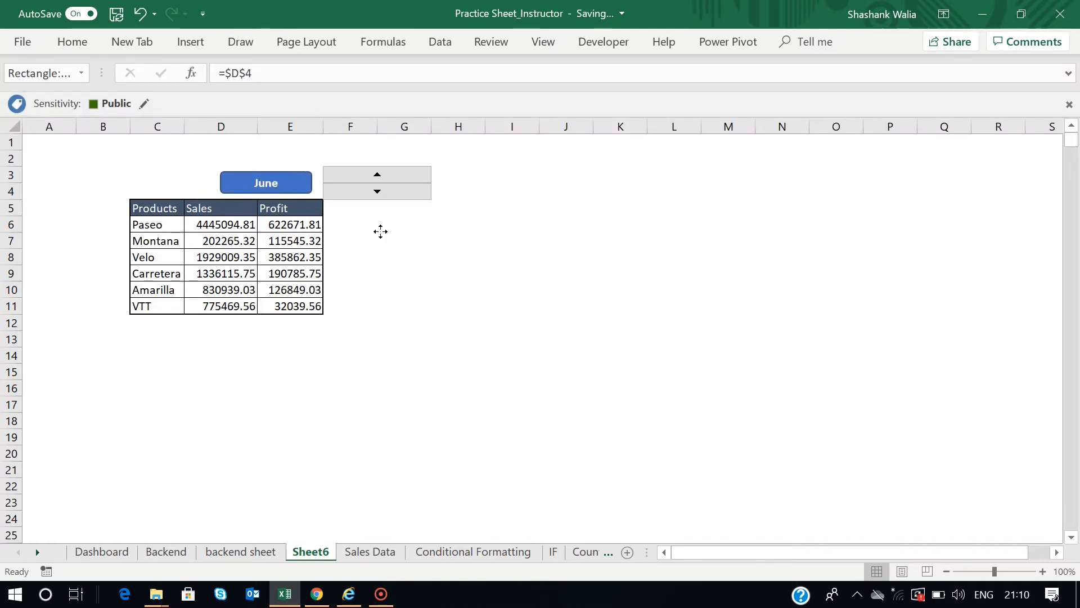
# Test the spin button by stepping the month back to March and forward to August.
pyautogui.doubleClick(451, 257)
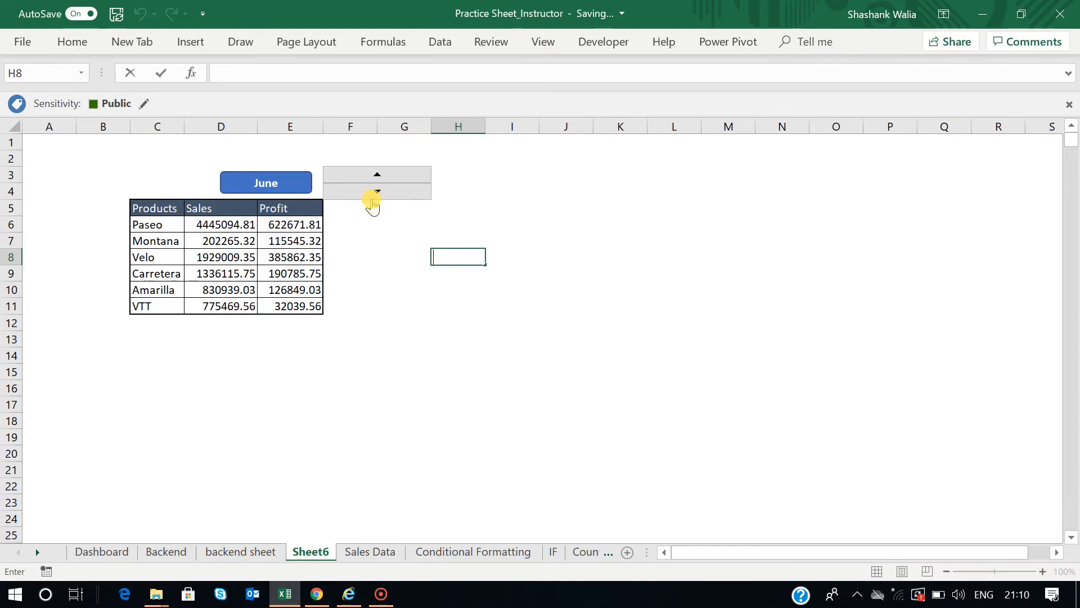
pyautogui.click(372, 195)
pyautogui.click(370, 194)
pyautogui.click(371, 195)
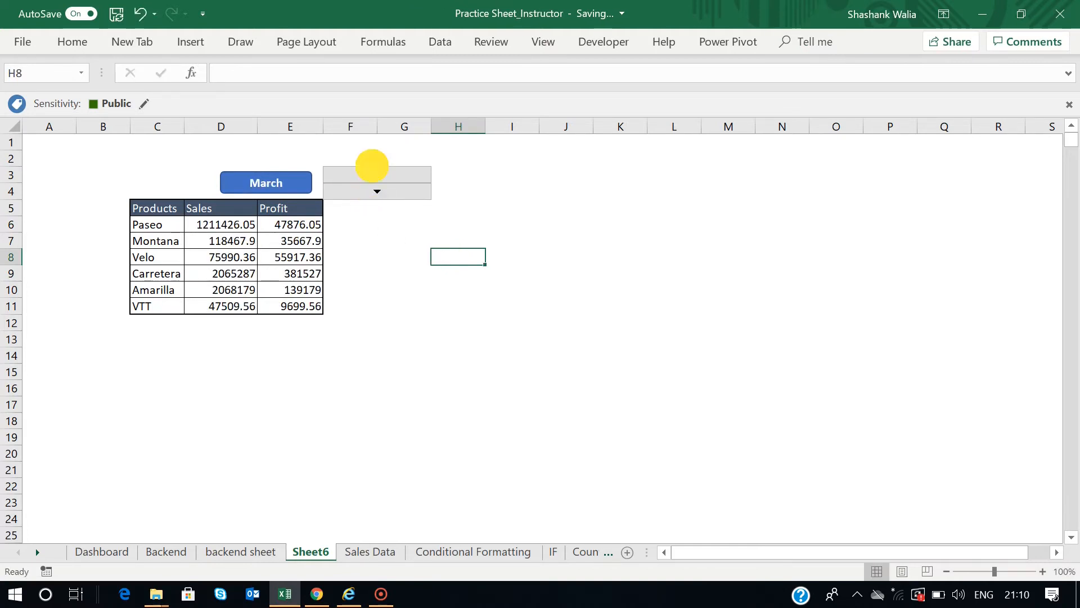
pyautogui.click(374, 173)
pyautogui.click(373, 174)
pyautogui.click(373, 174)
pyautogui.click(373, 174)
pyautogui.click(423, 269)
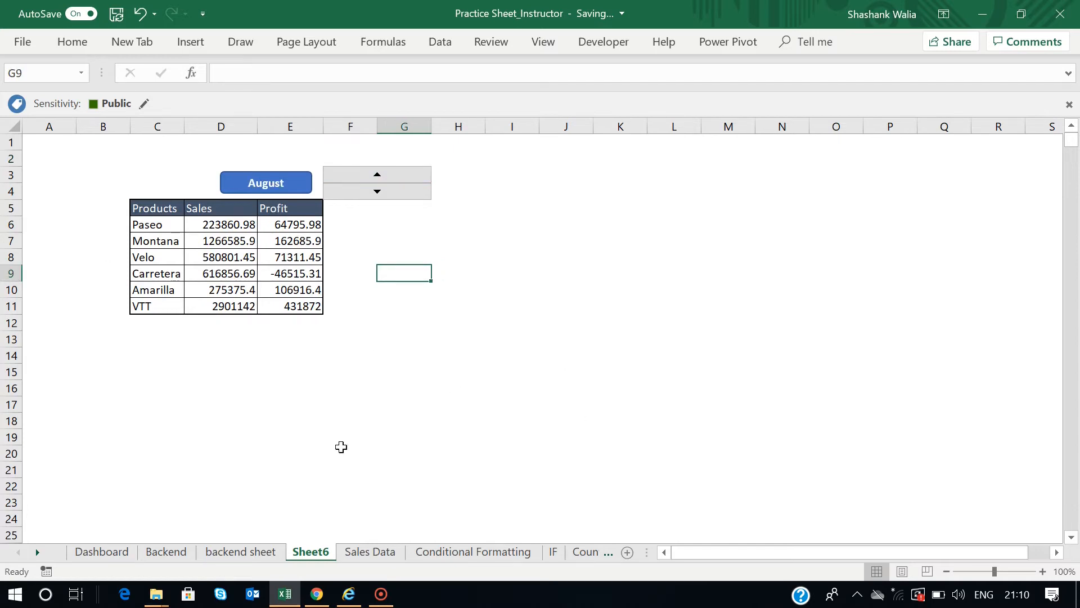
# Review the total sales and profit on the Dashboard and Backend sheets and the Sales and Profit columns in Sheet6.
pyautogui.click(99, 551)
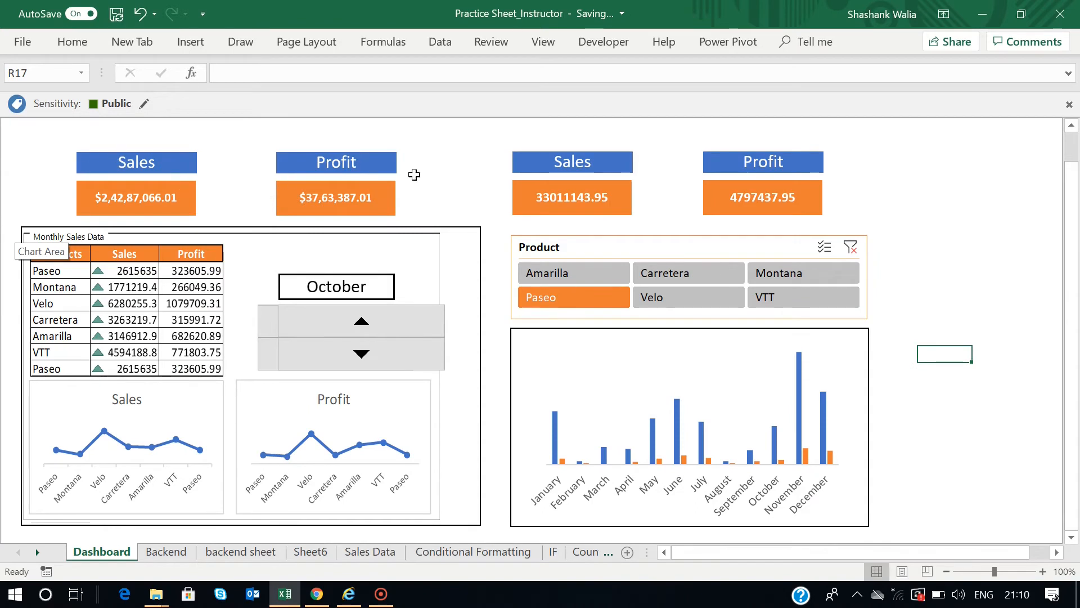
pyautogui.click(224, 555)
pyautogui.click(178, 556)
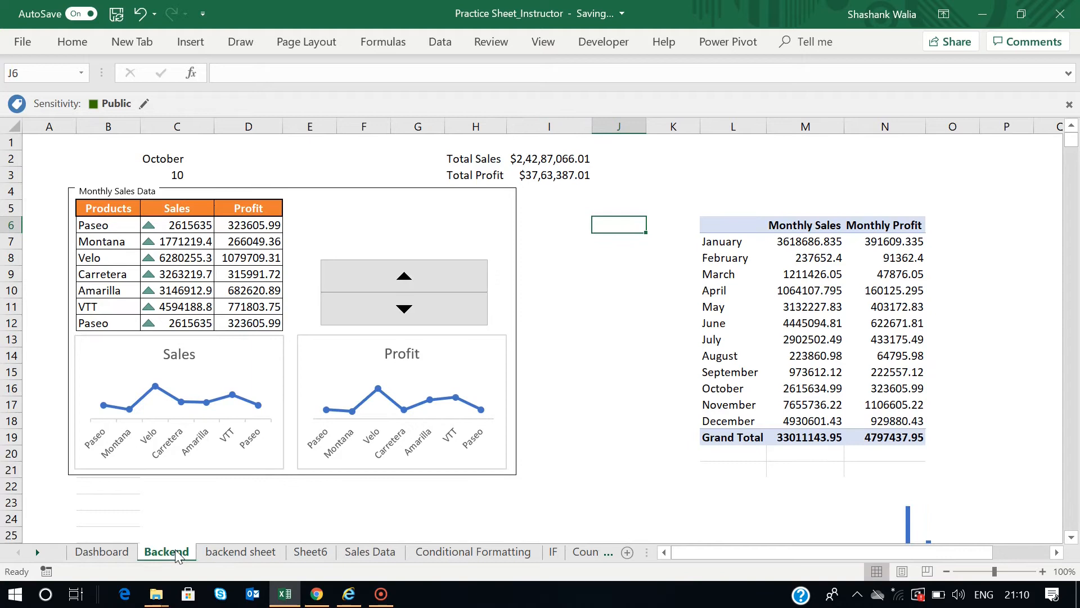
pyautogui.click(312, 554)
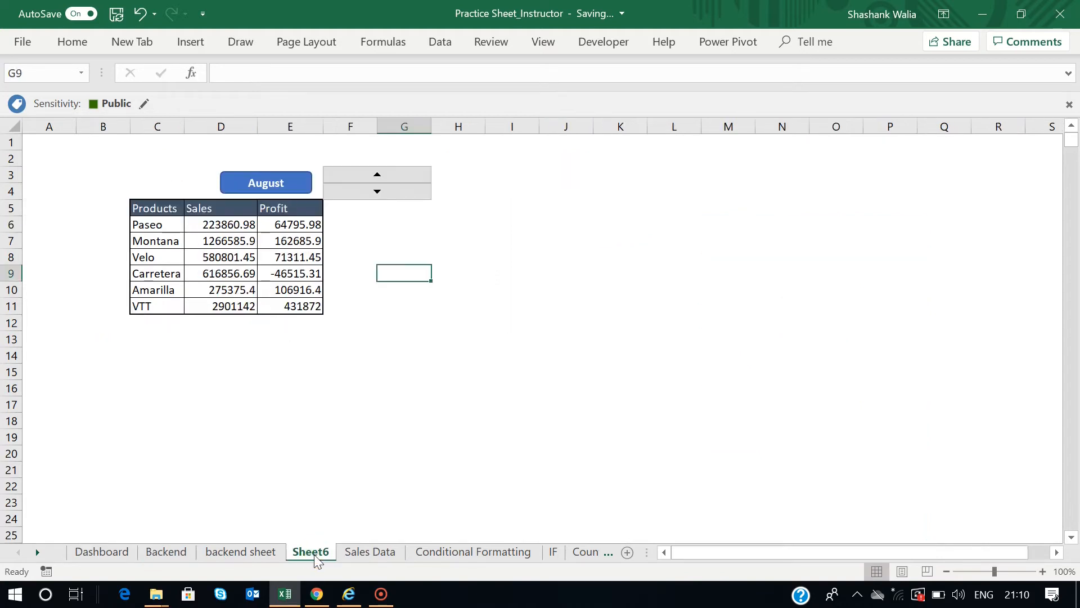
pyautogui.moveTo(228, 224); pyautogui.dragTo(224, 304)
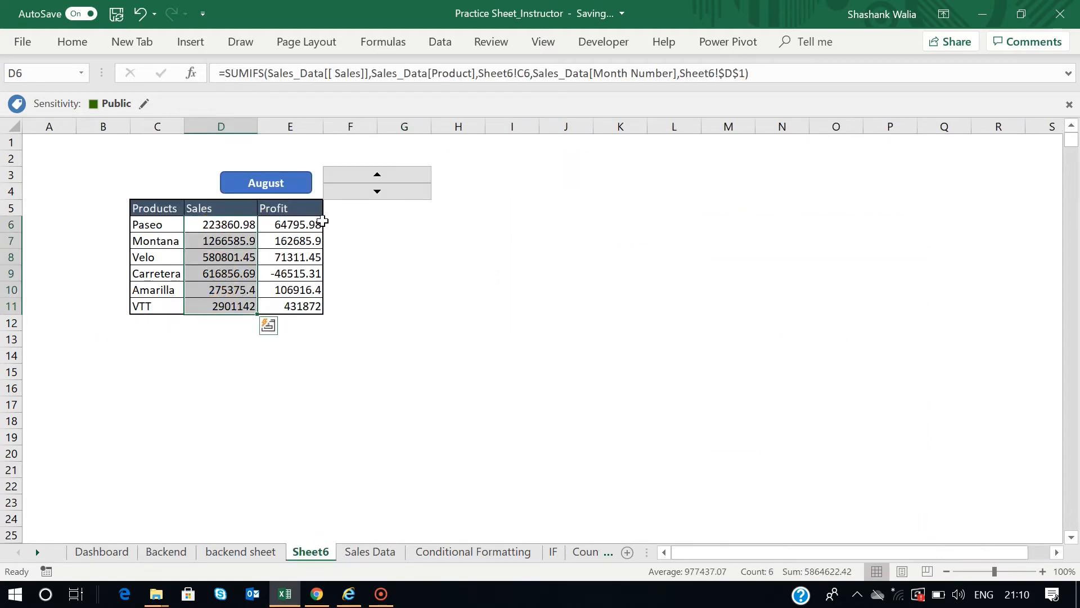
pyautogui.moveTo(304, 227); pyautogui.dragTo(304, 307)
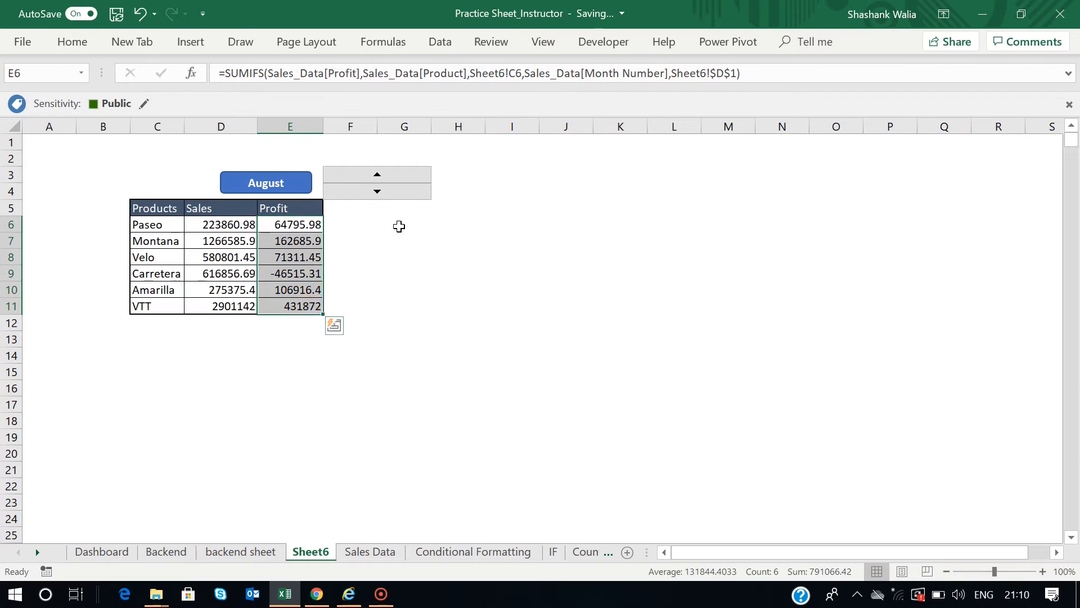
pyautogui.click(252, 345)
# Add AutoSum totals for the Sales and Profit columns in cells D12 and E12.
pyautogui.moveTo(232, 227); pyautogui.dragTo(233, 323)
pyautogui.click(72, 43)
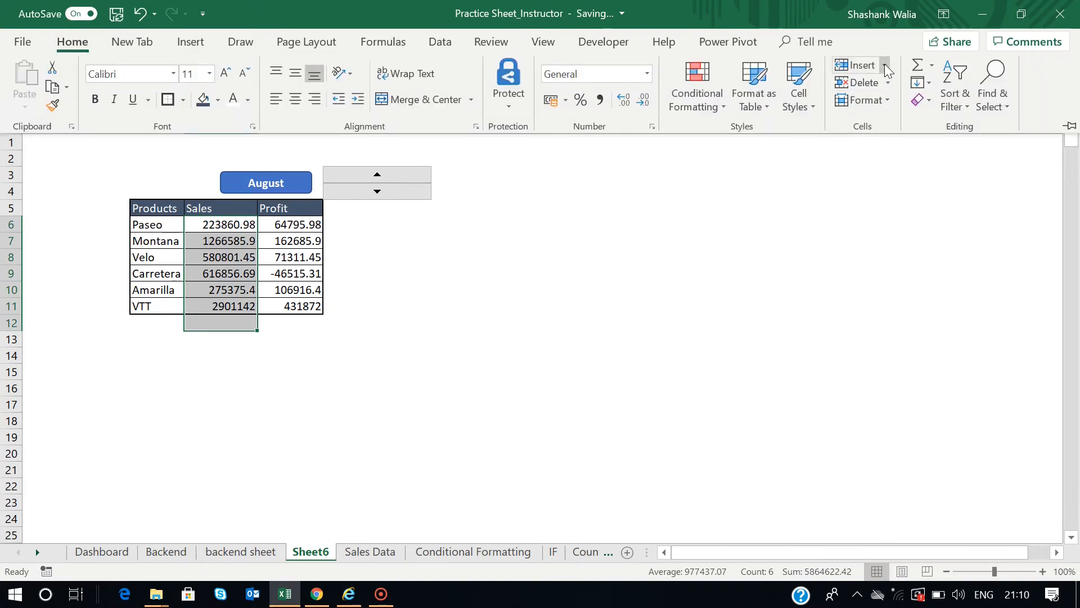
pyautogui.click(917, 65)
pyautogui.moveTo(315, 226); pyautogui.dragTo(298, 326)
pyautogui.click(72, 42)
pyautogui.click(916, 66)
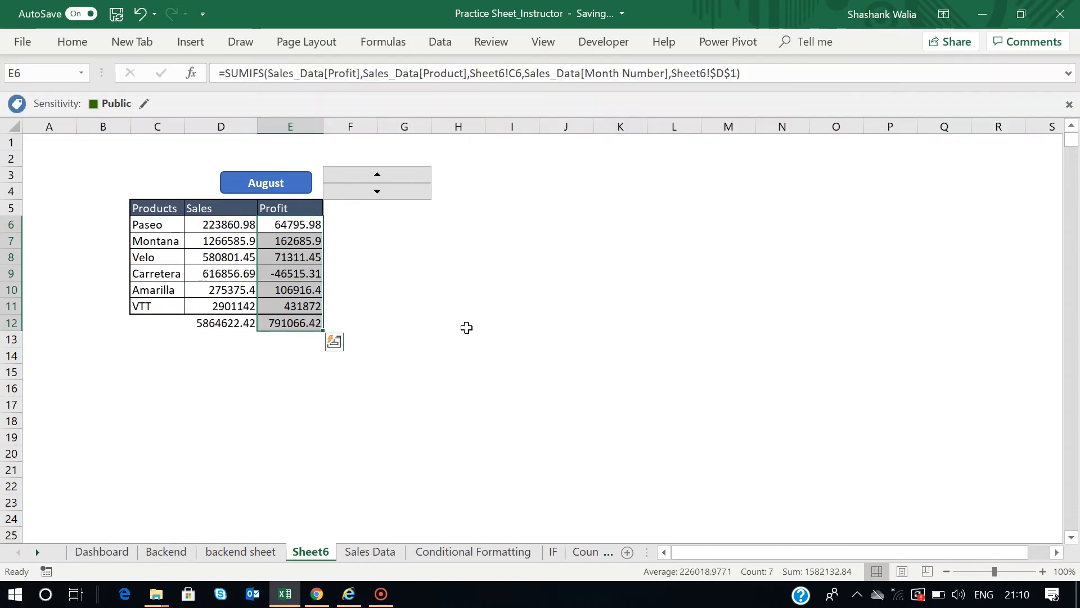
pyautogui.click(465, 326)
# Format the totals in D12:E12 with the $ English (United States) accounting format.
pyautogui.click(216, 322)
pyautogui.moveTo(280, 318); pyautogui.dragTo(287, 323)
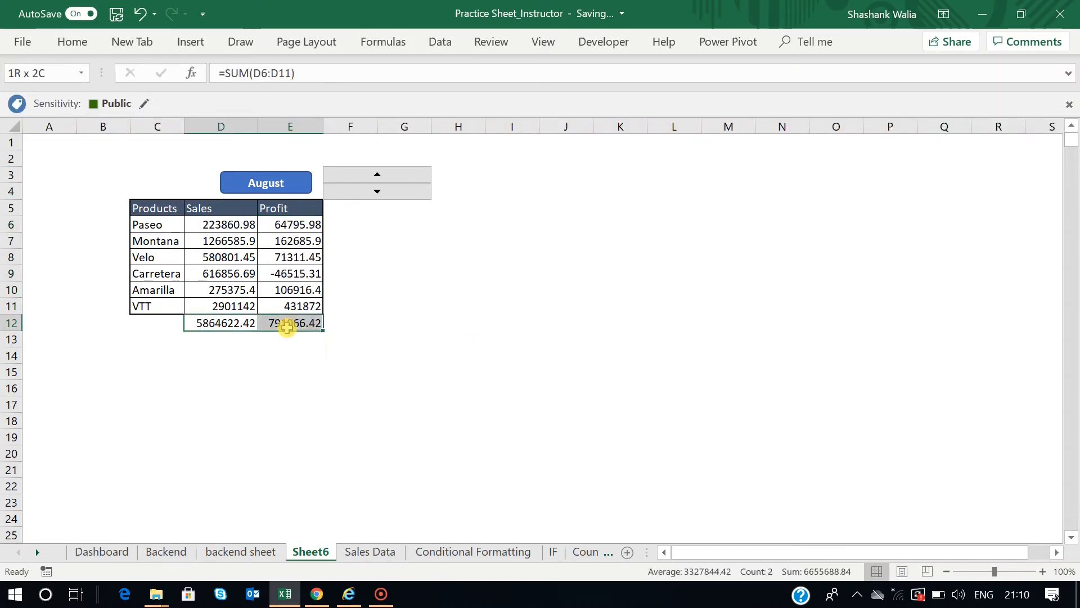
pyautogui.click(72, 42)
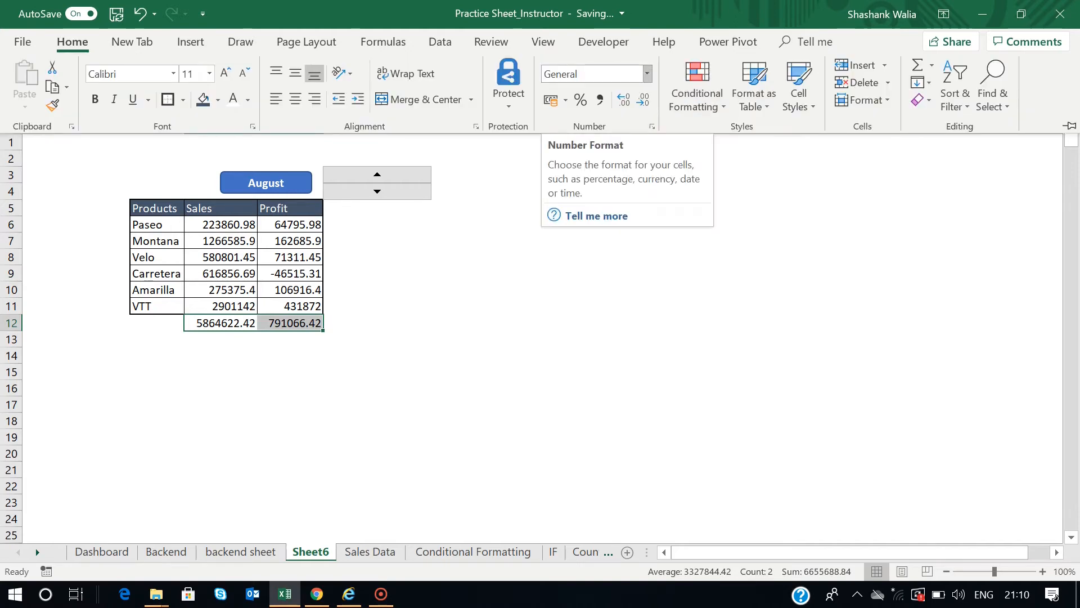
pyautogui.click(565, 104)
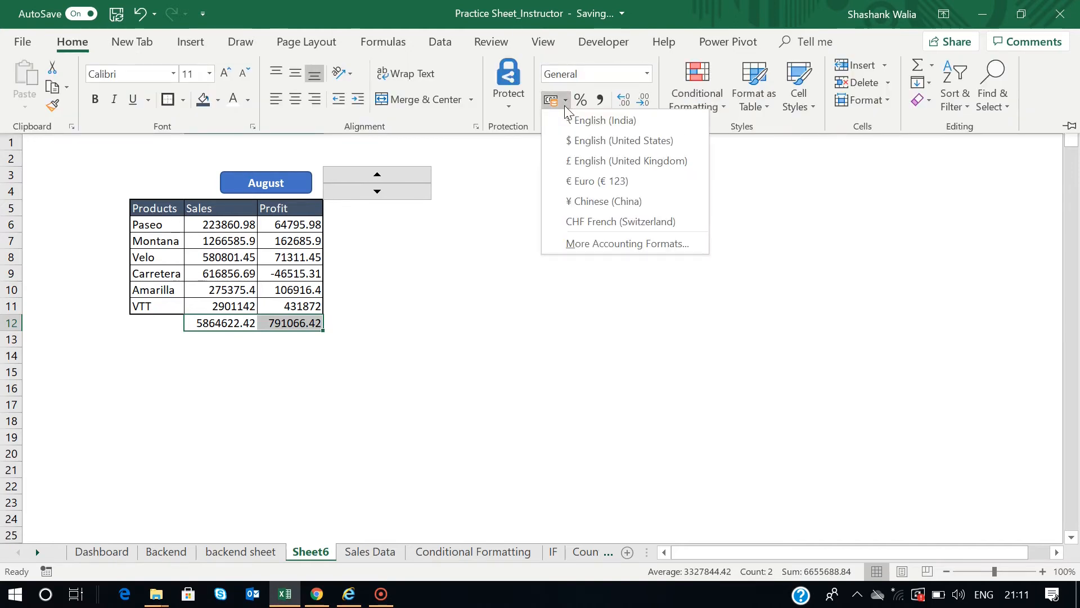
pyautogui.click(599, 144)
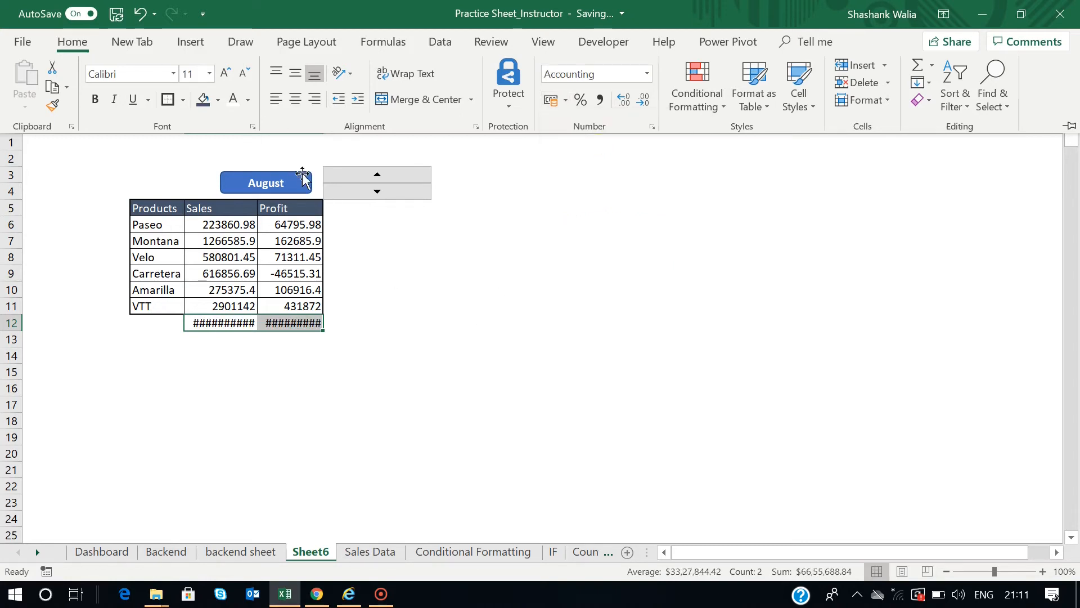
# Widen columns D and E so the Sales and Profit totals in row 12 fit.
pyautogui.click(415, 272)
pyautogui.doubleClick(259, 124)
pyautogui.click(312, 124)
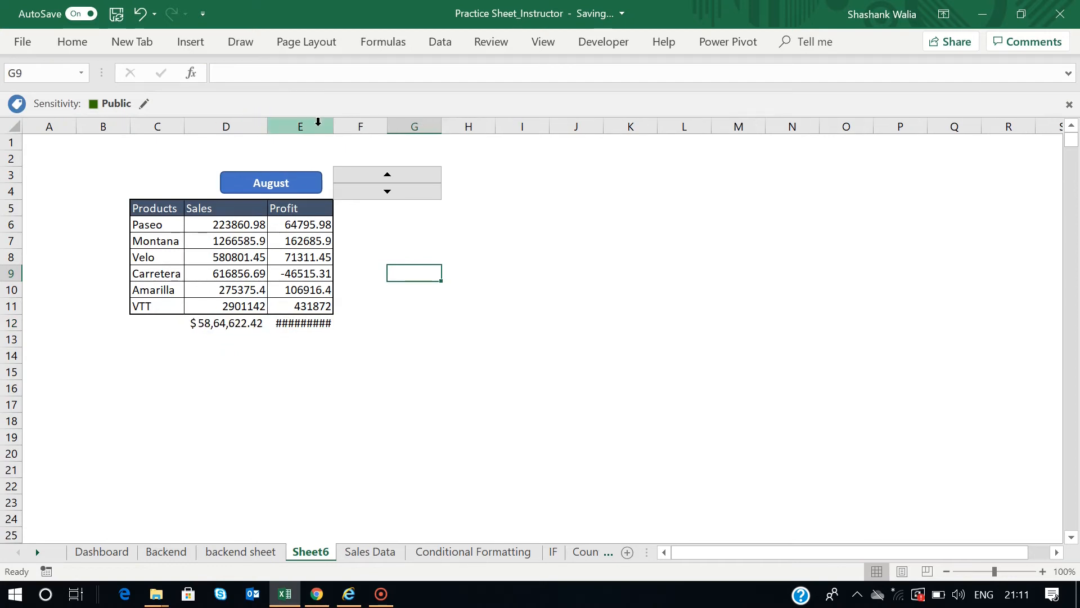
pyautogui.doubleClick(333, 123)
pyautogui.click(475, 372)
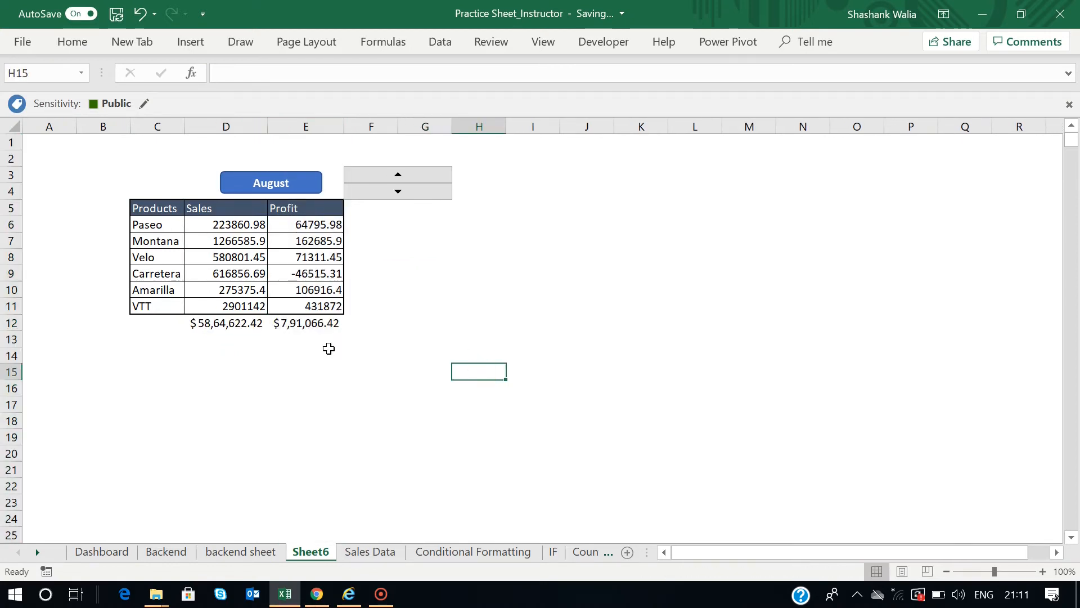
pyautogui.click(245, 326)
pyautogui.click(313, 325)
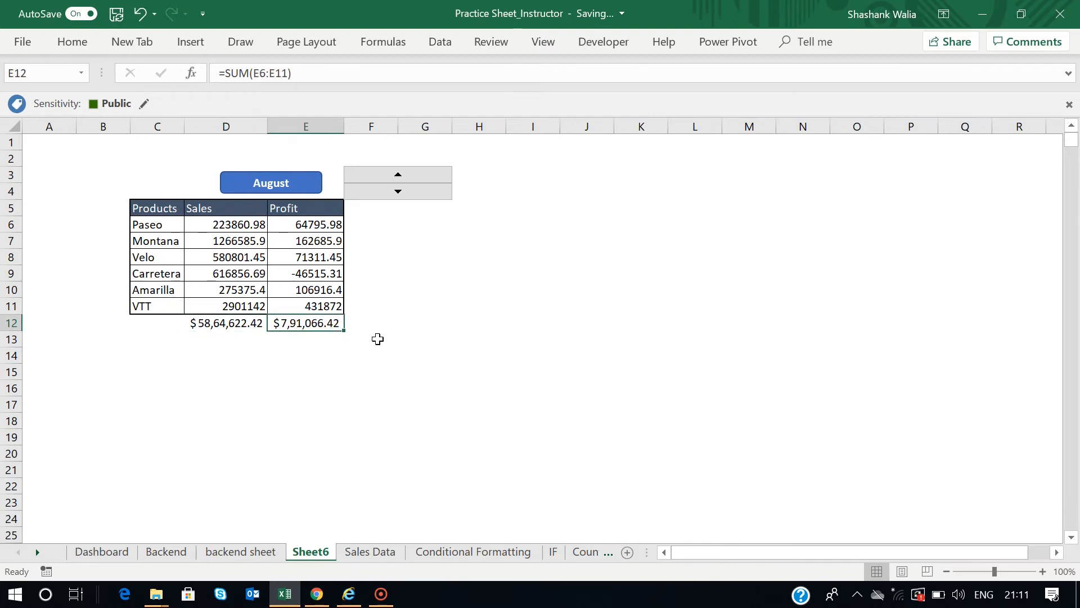
pyautogui.click(369, 368)
pyautogui.moveTo(446, 368); pyautogui.dragTo(246, 316)
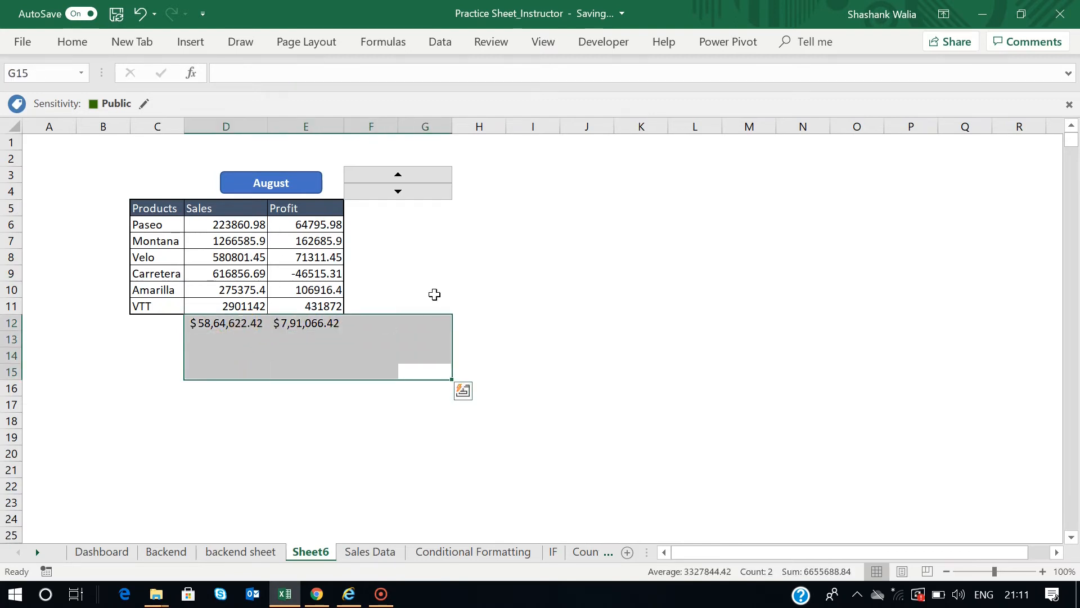
pyautogui.click(471, 254)
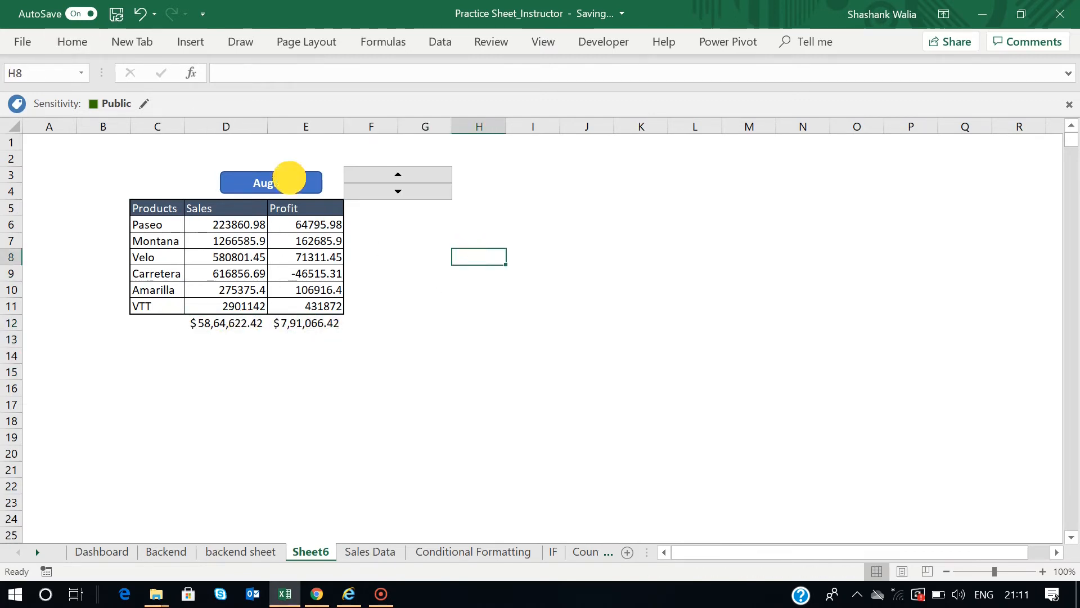
# Make two copies of the month label and place them one above the other beside the table's Profit column, below the spin button.
pyautogui.click(290, 181)
pyautogui.moveTo(293, 185); pyautogui.dragTo(431, 218)
pyautogui.hotkey('ctrl', 'd')
pyautogui.moveTo(513, 292); pyautogui.dragTo(384, 294)
pyautogui.click(399, 241)
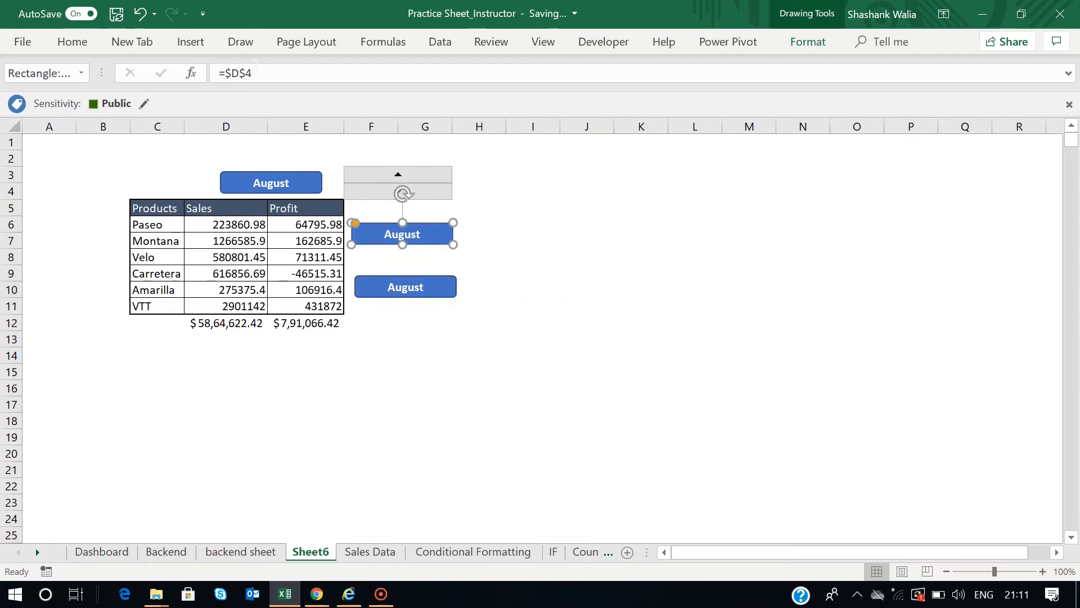
# Link the upper label copy to the Sales total in cell D12.
pyautogui.click(257, 70)
pyautogui.press('BackSpace')
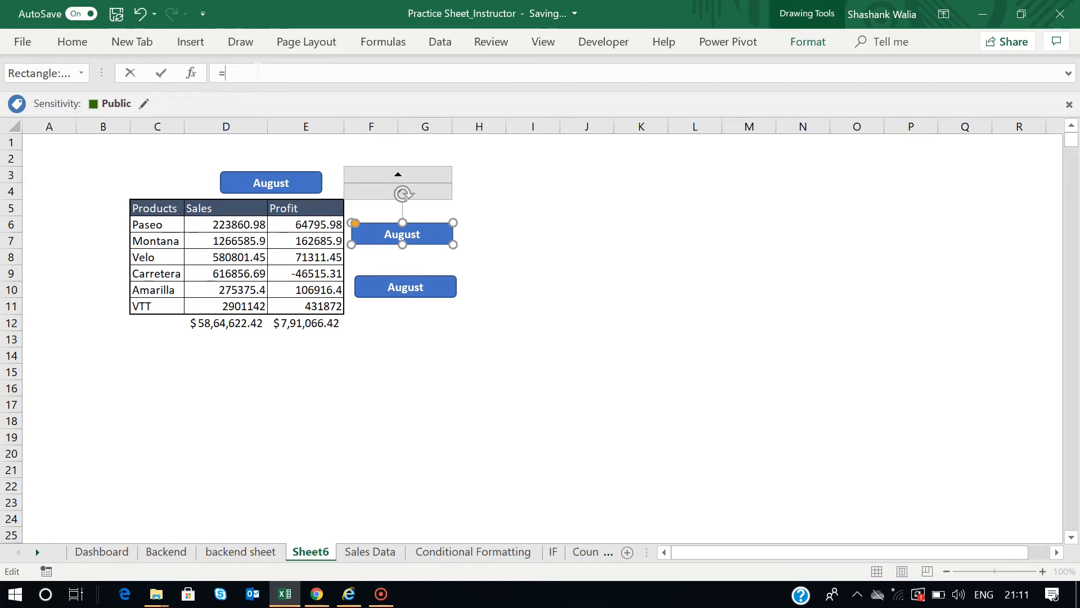
pyautogui.click(217, 325)
pyautogui.press('Return')
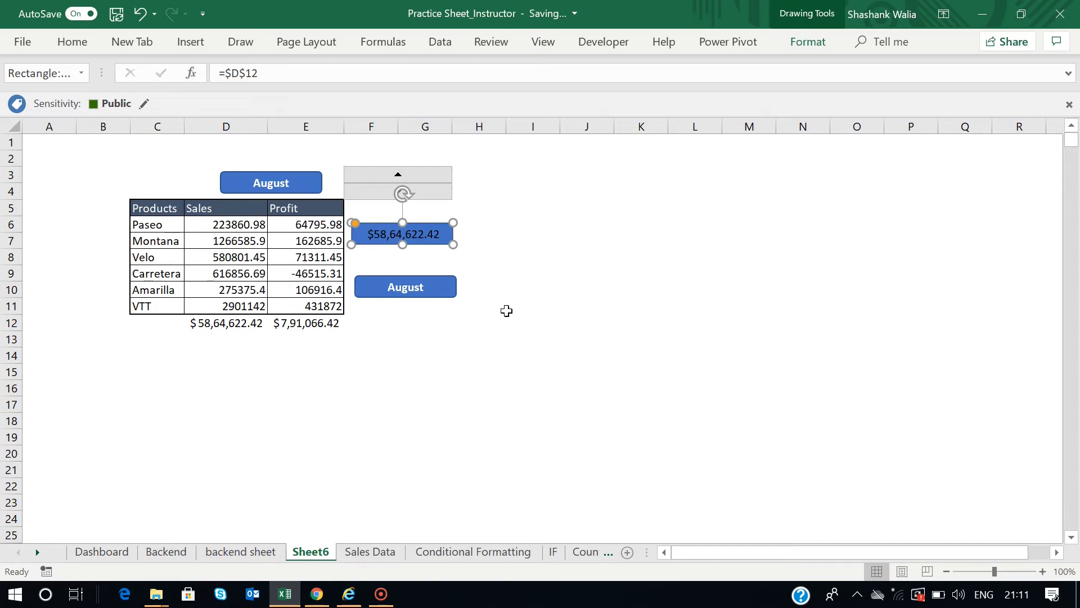
# Link the lower label copy to the Profit total in cell E12.
pyautogui.click(449, 289)
pyautogui.click(298, 73)
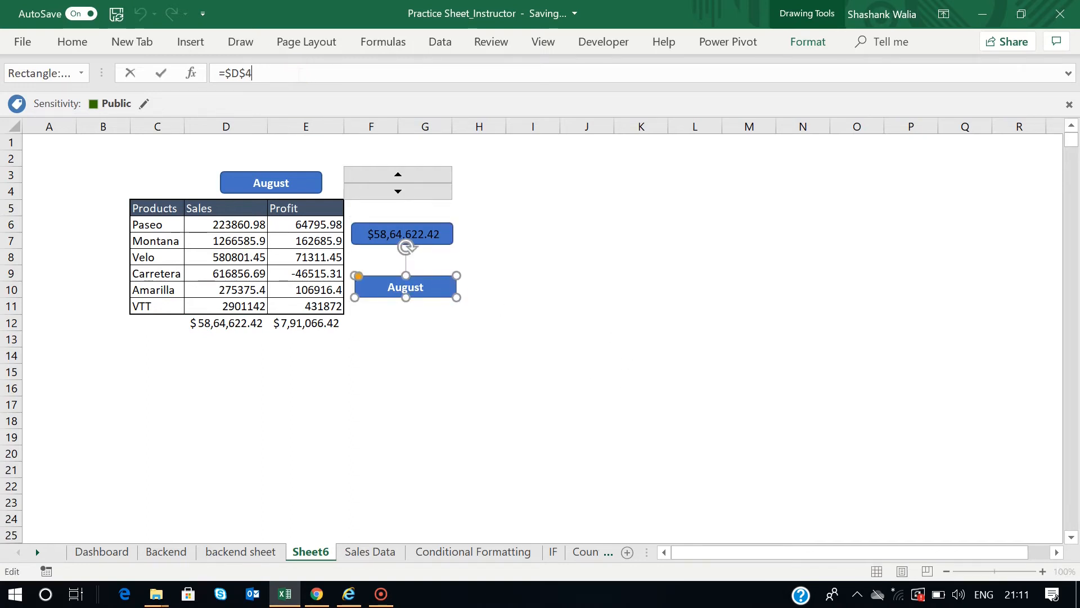
pyautogui.click(293, 326)
pyautogui.press('Return')
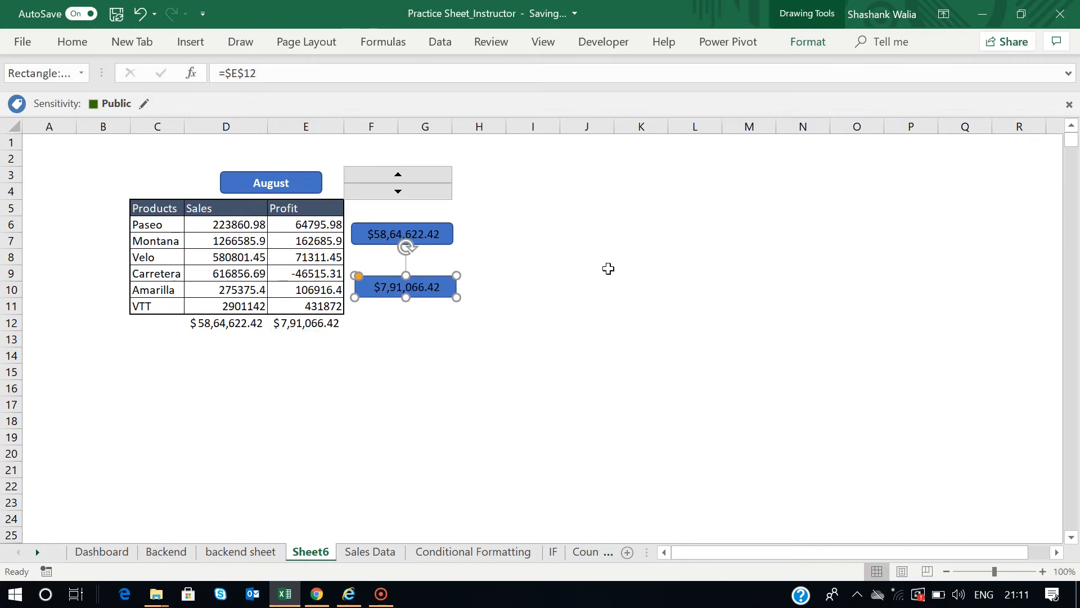
# Format both linked total boxes with white text, an orange fill and no outline.
pyautogui.keyDown('ctrl'); pyautogui.click(443, 235); pyautogui.keyUp('ctrl')
pyautogui.click(72, 42)
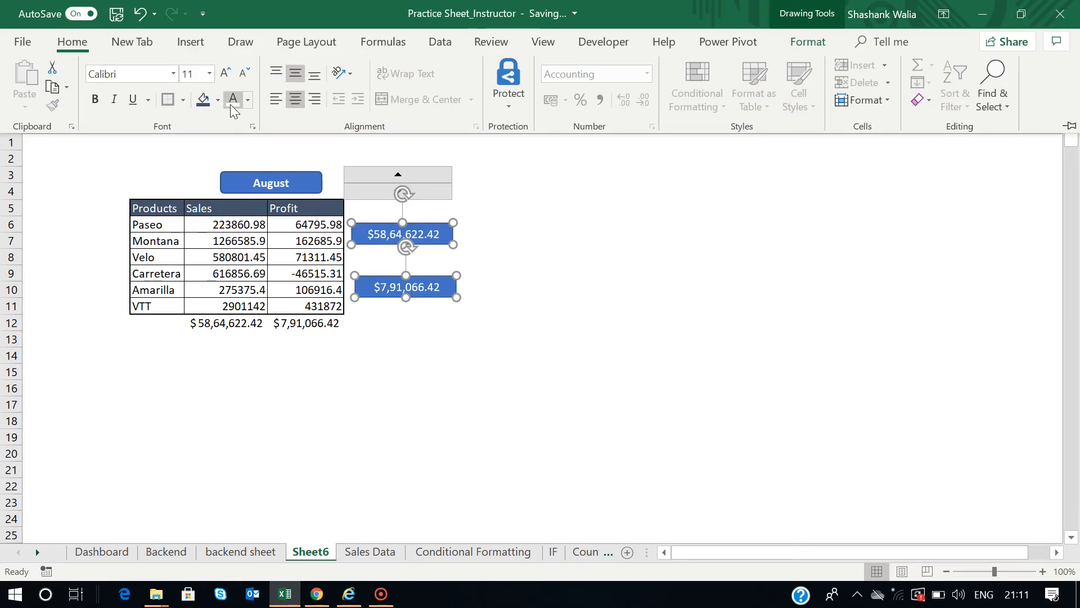
pyautogui.click(803, 45)
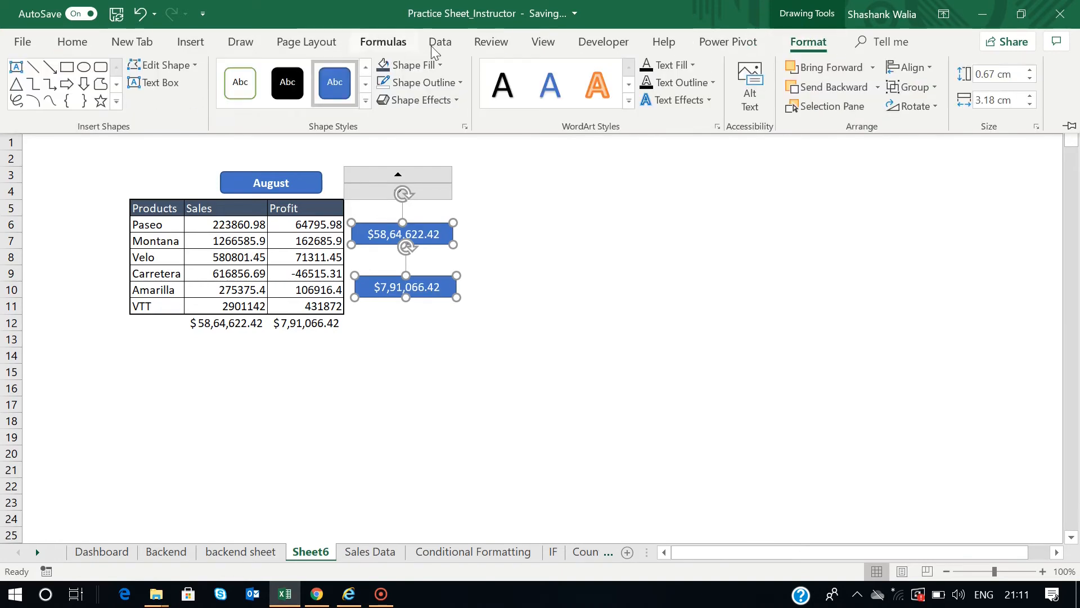
pyautogui.click(439, 65)
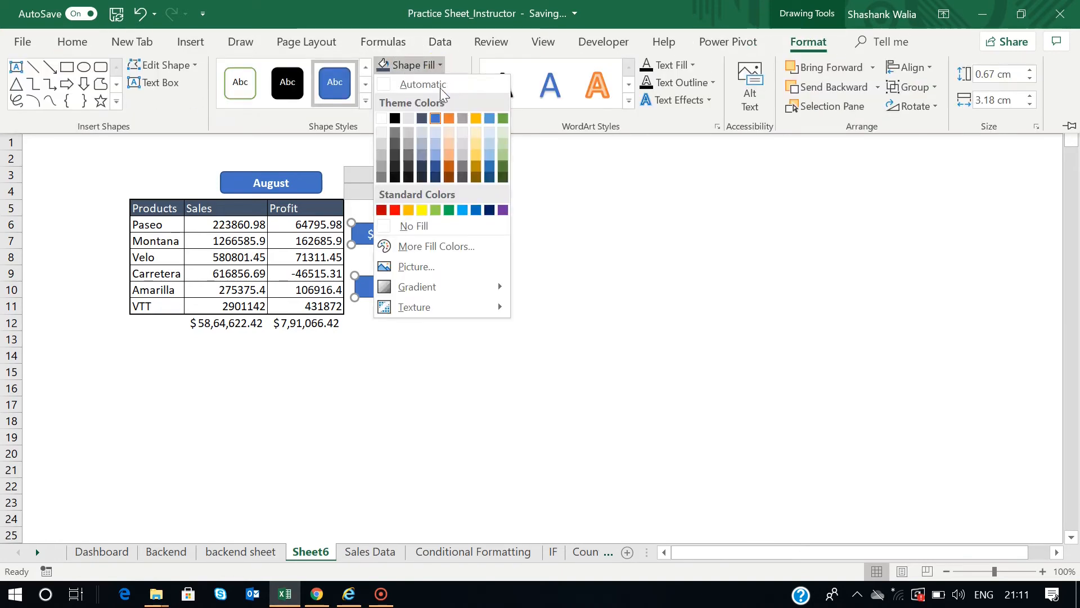
pyautogui.click(449, 118)
pyautogui.click(408, 82)
pyautogui.click(396, 243)
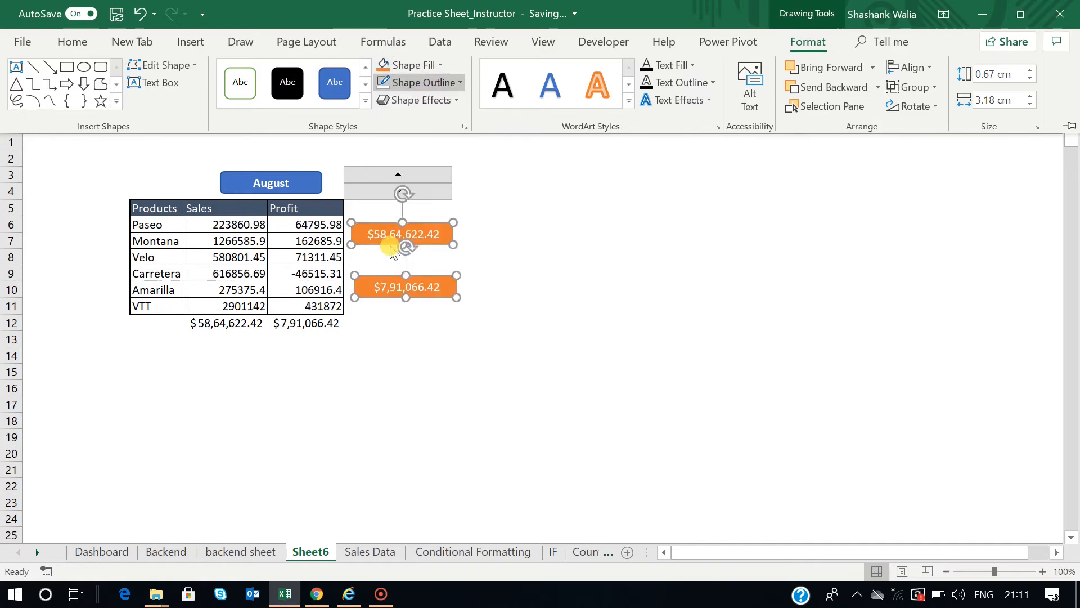
pyautogui.click(585, 272)
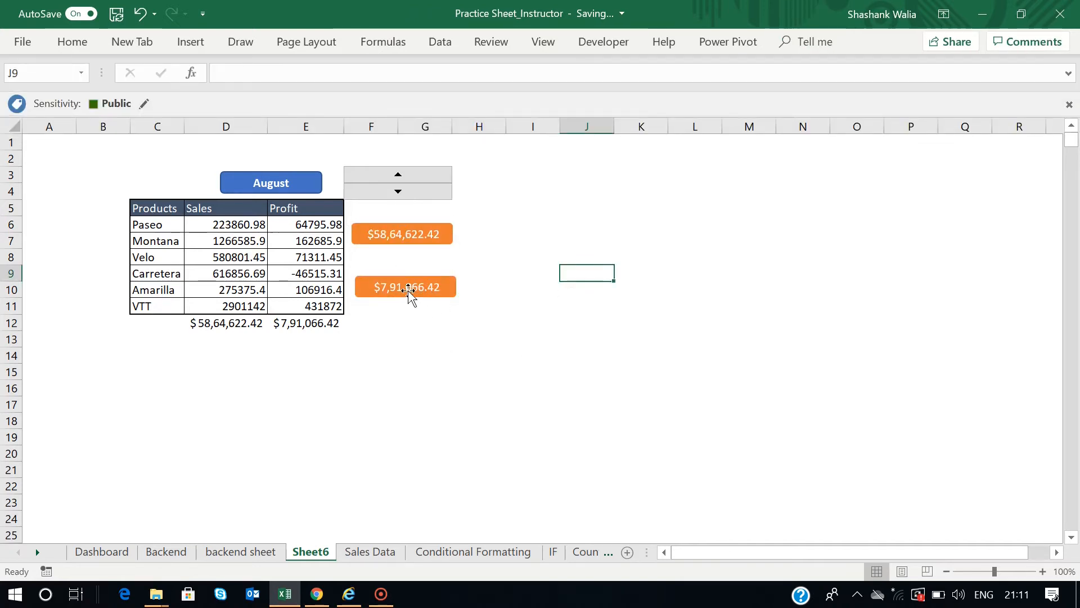
# Move the Sales total box slightly down towards the Profit total box and left-align the two boxes.
pyautogui.click(422, 246)
pyautogui.moveTo(423, 244); pyautogui.dragTo(421, 280)
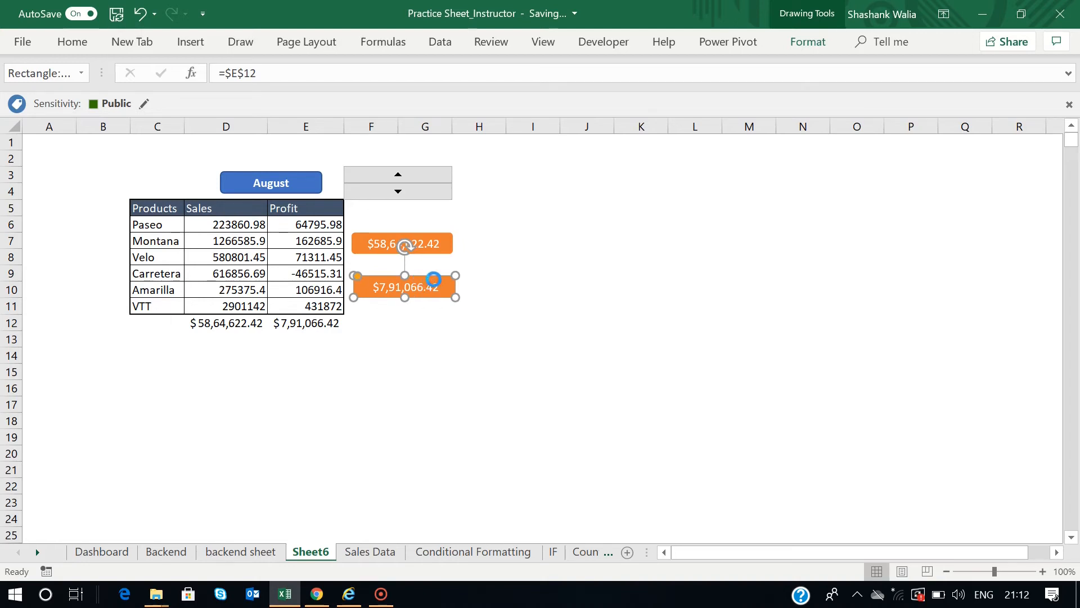
pyautogui.keyDown('shift'); pyautogui.click(449, 241); pyautogui.keyUp('shift')
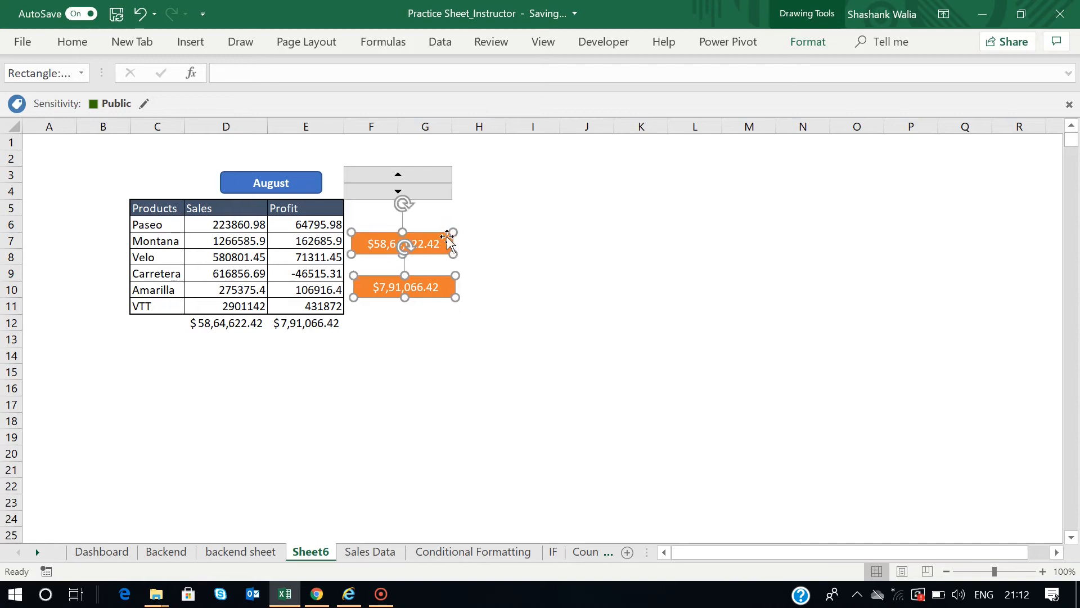
pyautogui.click(811, 41)
pyautogui.click(926, 69)
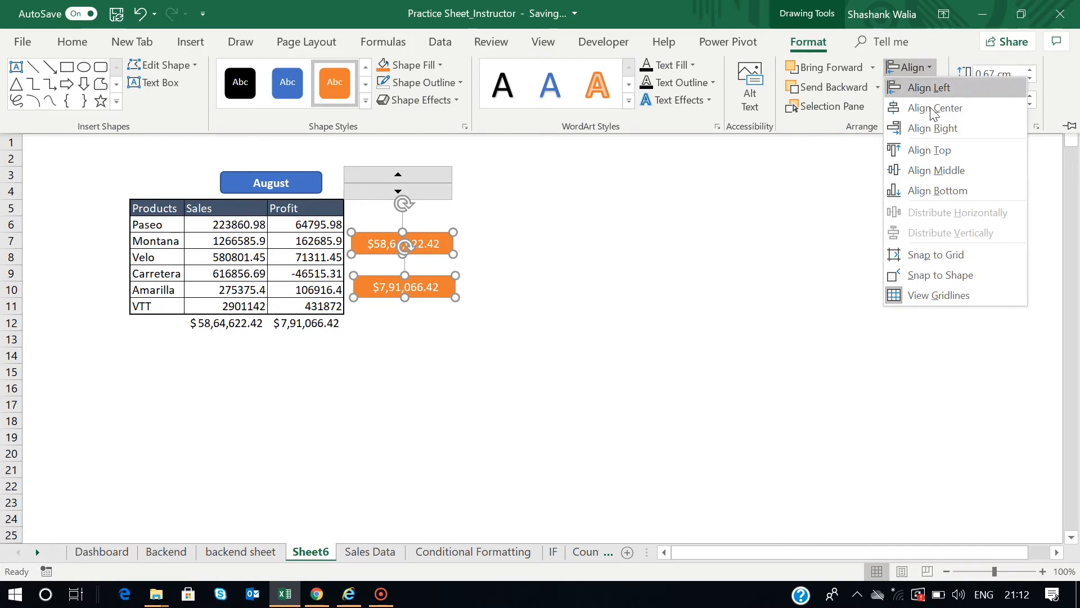
pyautogui.click(906, 92)
pyautogui.click(499, 341)
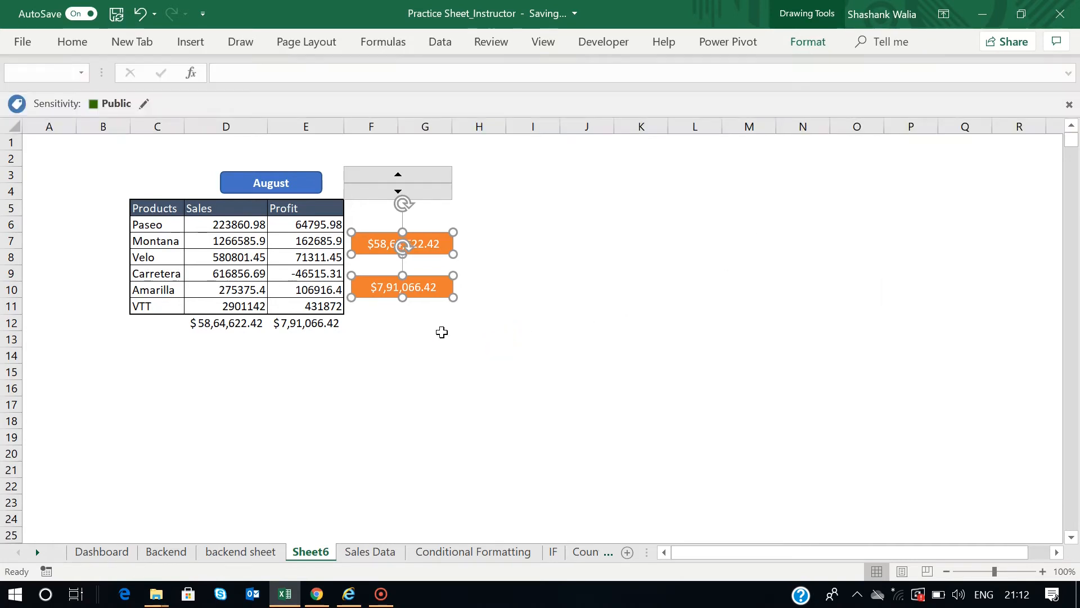
pyautogui.click(483, 339)
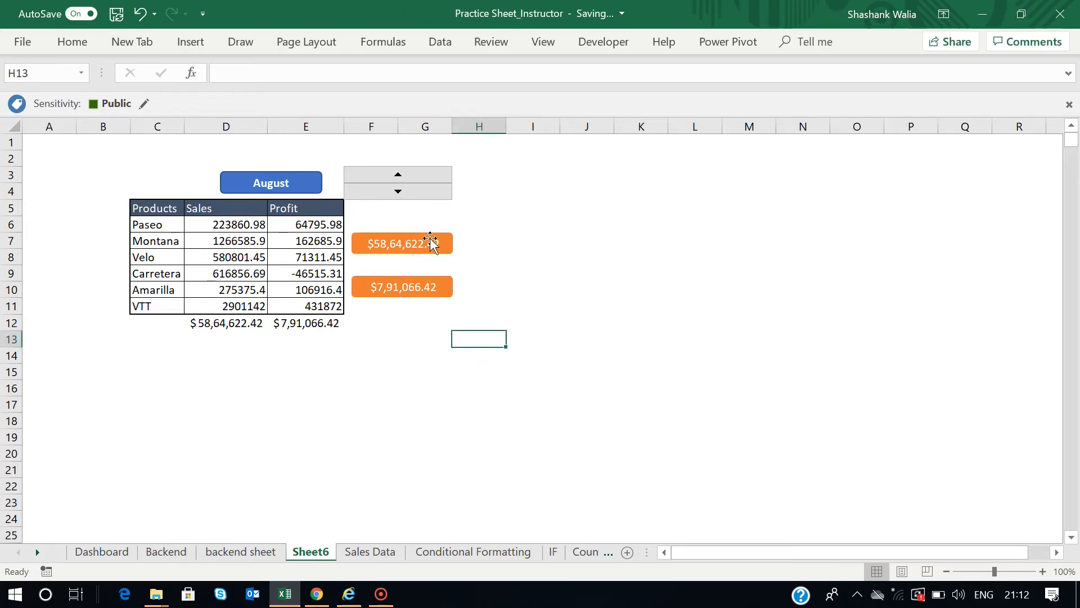
# Copy the Sales total box directly above itself and replace the copy's text with "Total Sales".
pyautogui.click(381, 234)
pyautogui.click(387, 225)
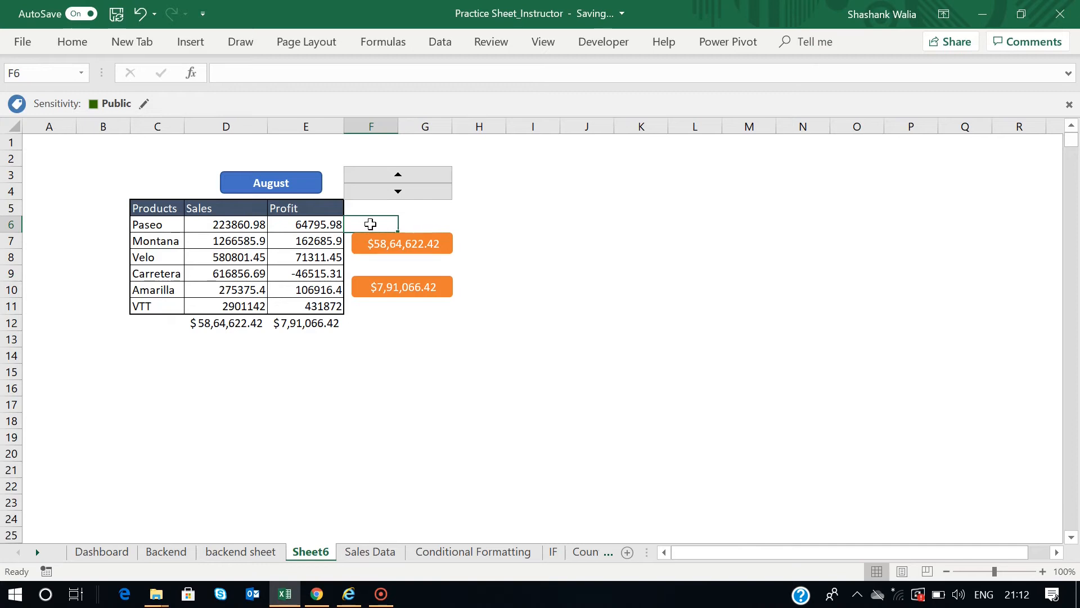
pyautogui.click(413, 236)
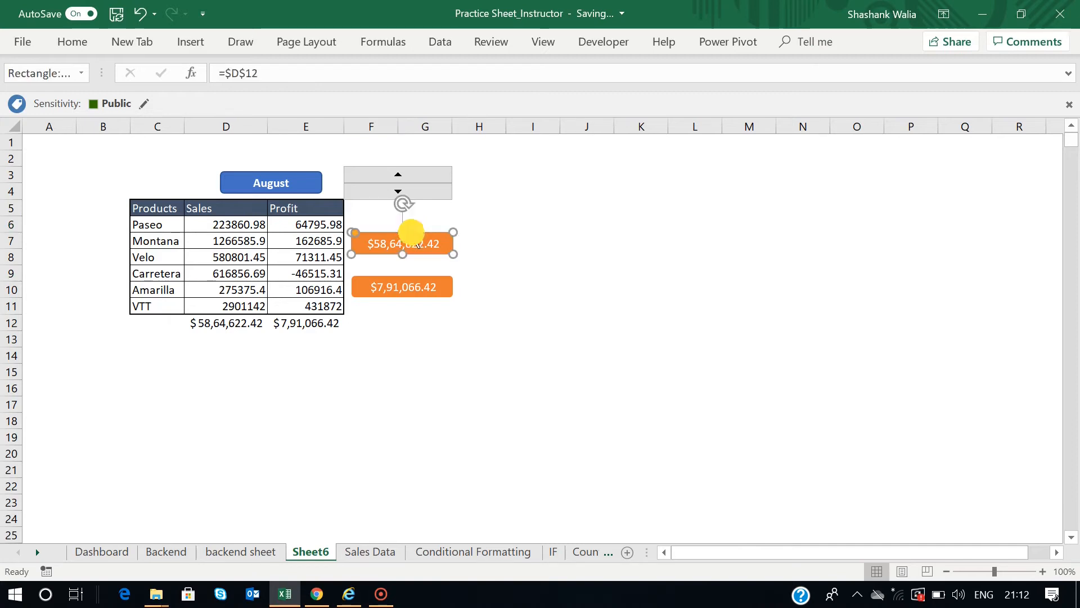
pyautogui.moveTo(413, 233)
pyautogui.mouseDown()
pyautogui.moveTo(425, 274)
pyautogui.moveTo(415, 217)
pyautogui.moveTo(417, 227)
pyautogui.moveTo(406, 220)
pyautogui.mouseUp()
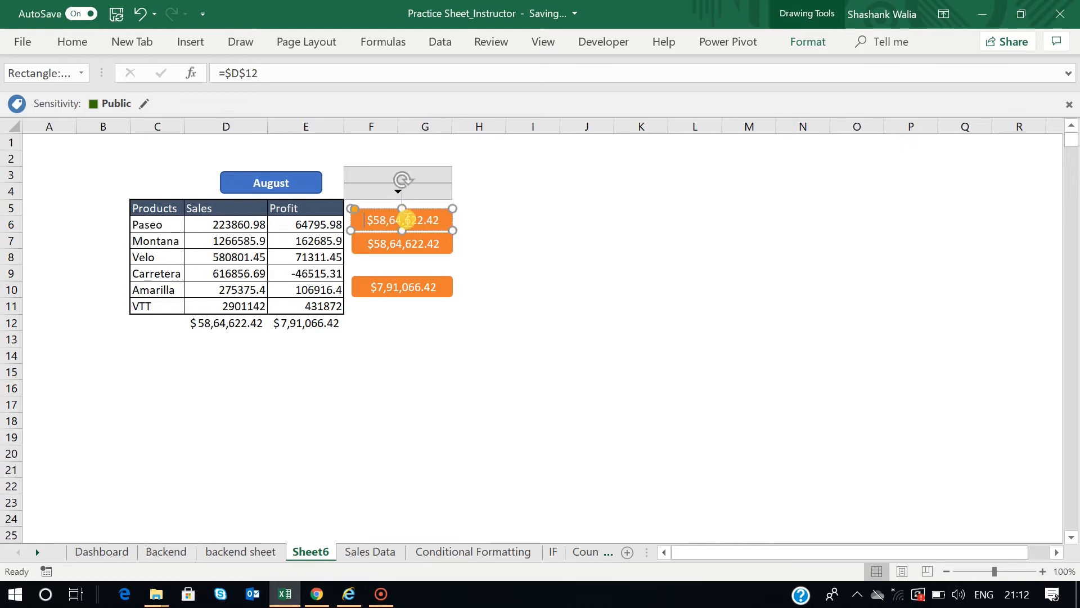
pyautogui.write('Sales')
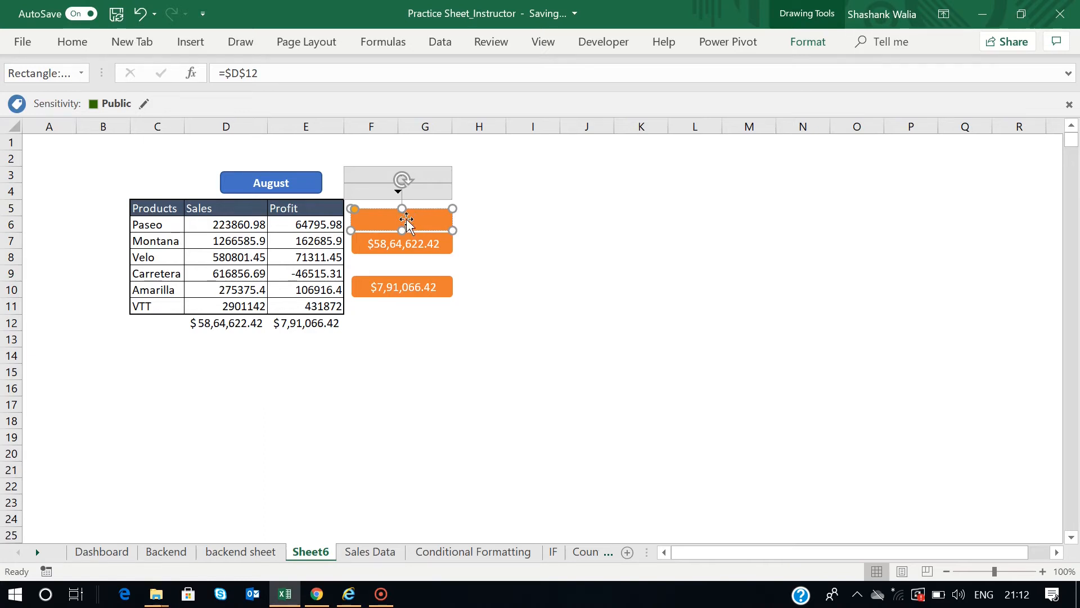
pyautogui.write('les')
pyautogui.click(498, 222)
# Reduce the height of the Total Sales label to about 0.46 cm, keeping it just above the Sales amount.
pyautogui.click(403, 219)
pyautogui.moveTo(401, 220); pyautogui.dragTo(400, 216)
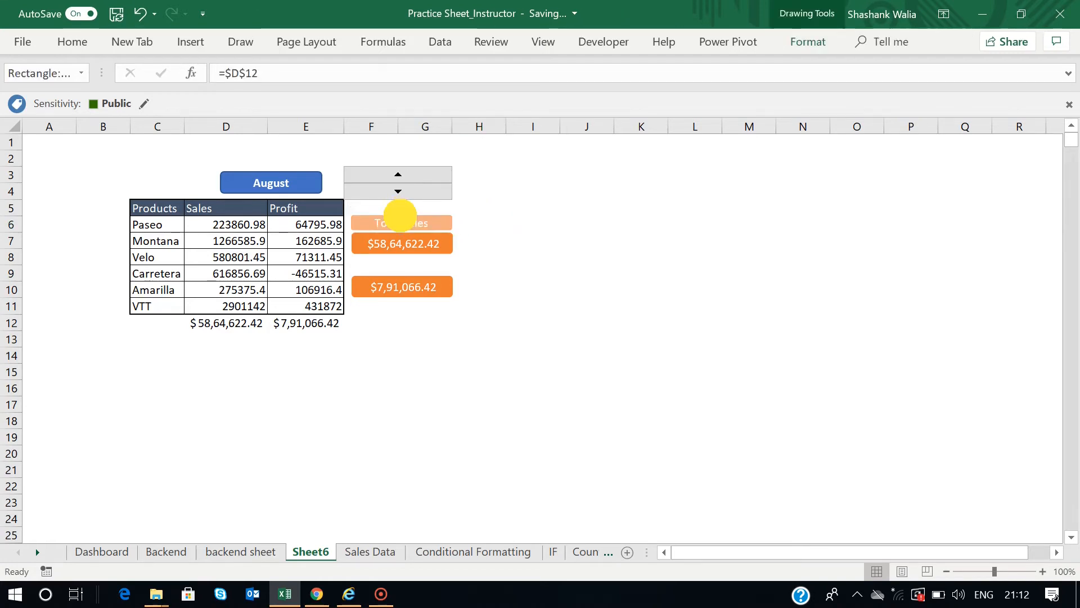
pyautogui.click(492, 228)
# Copy the Total Sales label to just above the Profit amount and change its text to "Total Profit".
pyautogui.click(426, 220)
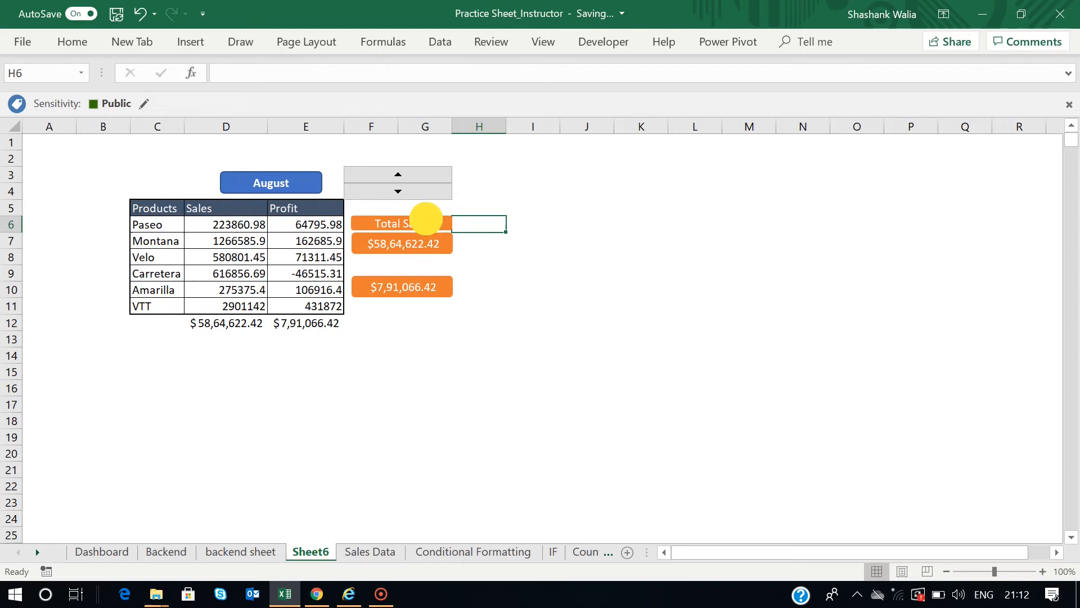
pyautogui.moveTo(441, 222); pyautogui.dragTo(431, 269)
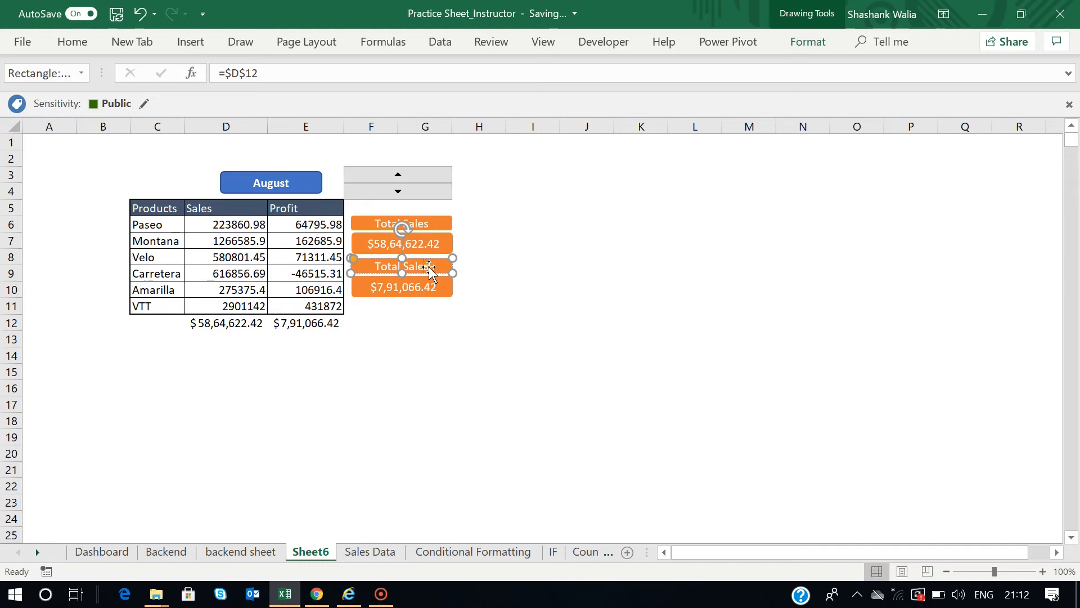
pyautogui.write('Profit')
pyautogui.click(563, 290)
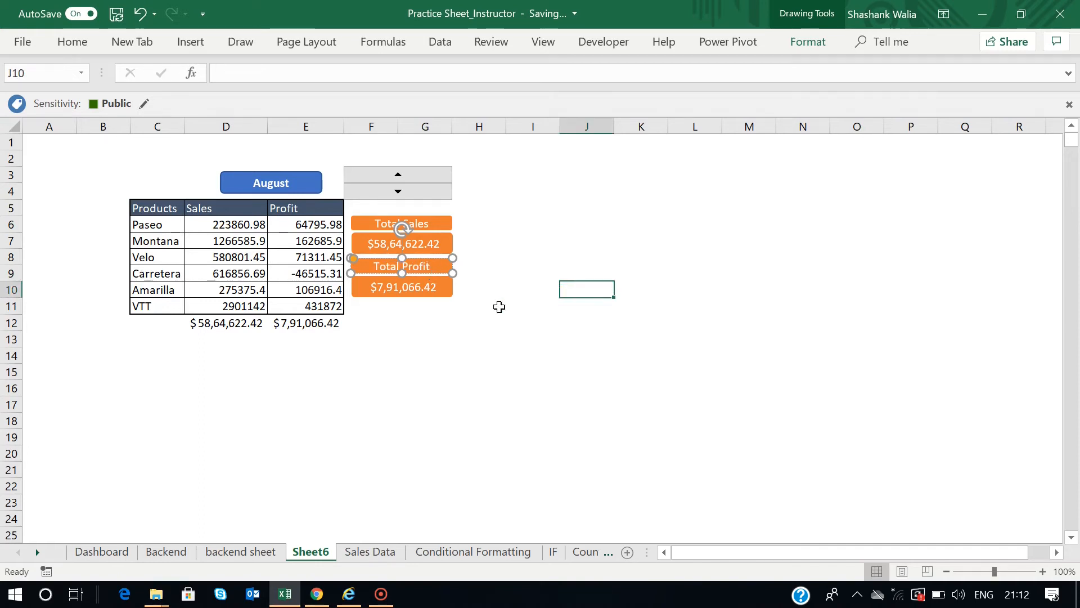
# Fill the Total Sales and Total Profit labels with the lighter blue theme colour.
pyautogui.click(442, 263)
pyautogui.keyDown('shift'); pyautogui.click(445, 224); pyautogui.keyUp('shift')
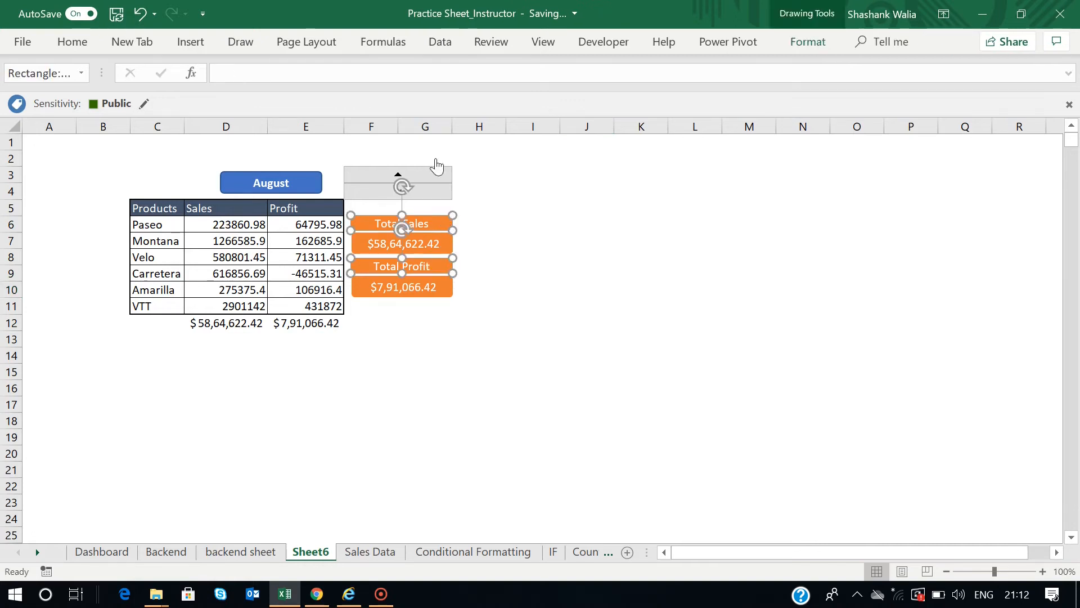
pyautogui.click(799, 43)
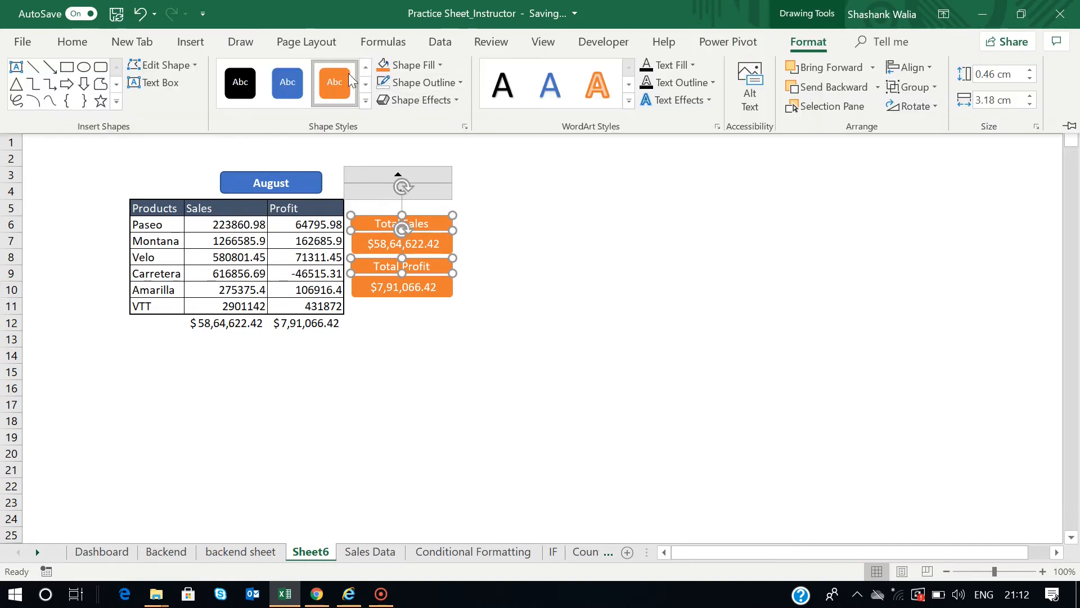
pyautogui.click(431, 66)
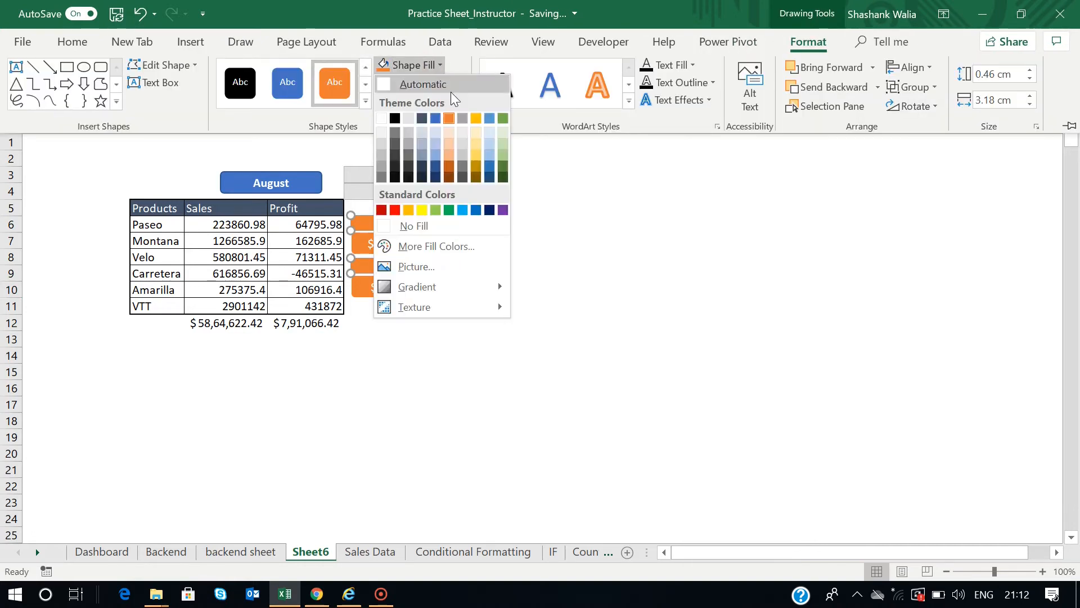
pyautogui.click(491, 119)
pyautogui.click(587, 305)
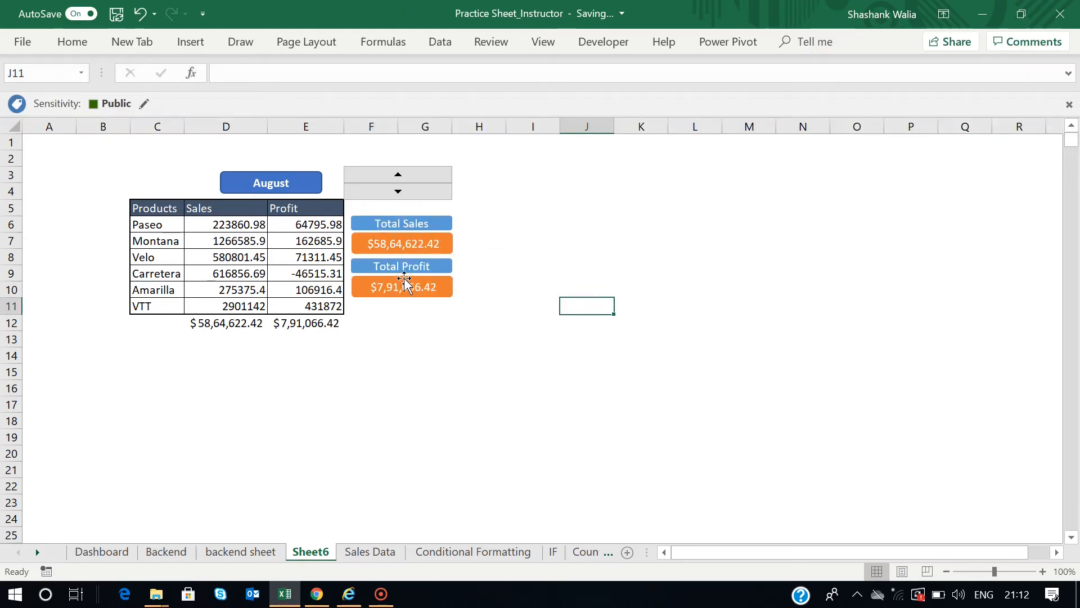
# Distribute the four Total Sales and Total Profit boxes evenly vertically and align them left.
pyautogui.click(435, 299)
pyautogui.keyDown('ctrl'); pyautogui.click(440, 265); pyautogui.keyUp('ctrl')
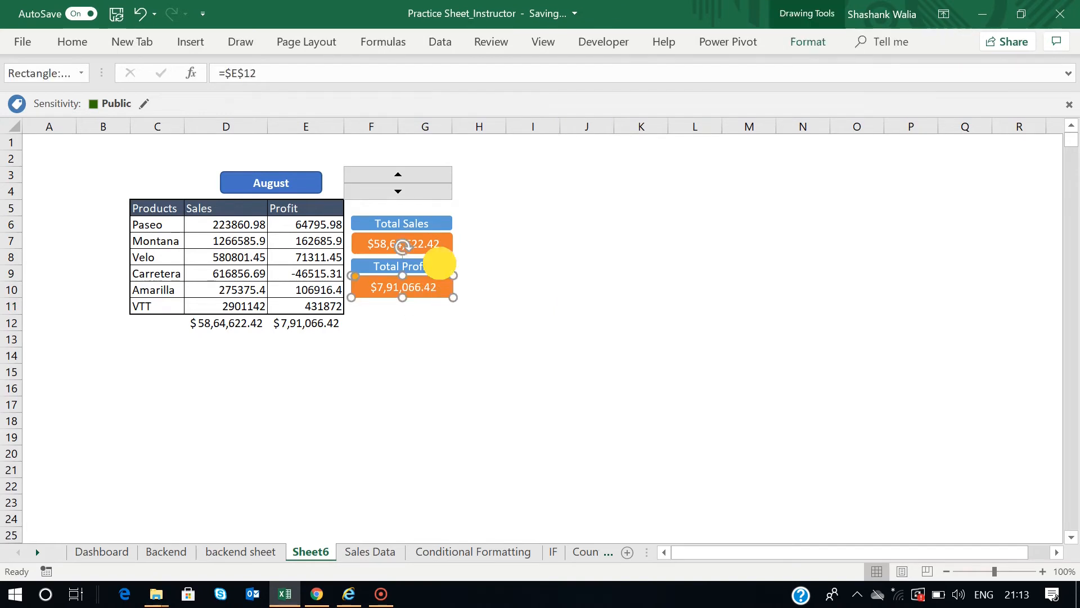
pyautogui.keyDown('ctrl'); pyautogui.click(434, 242); pyautogui.keyUp('ctrl')
pyautogui.keyDown('ctrl'); pyautogui.click(441, 223); pyautogui.keyUp('ctrl')
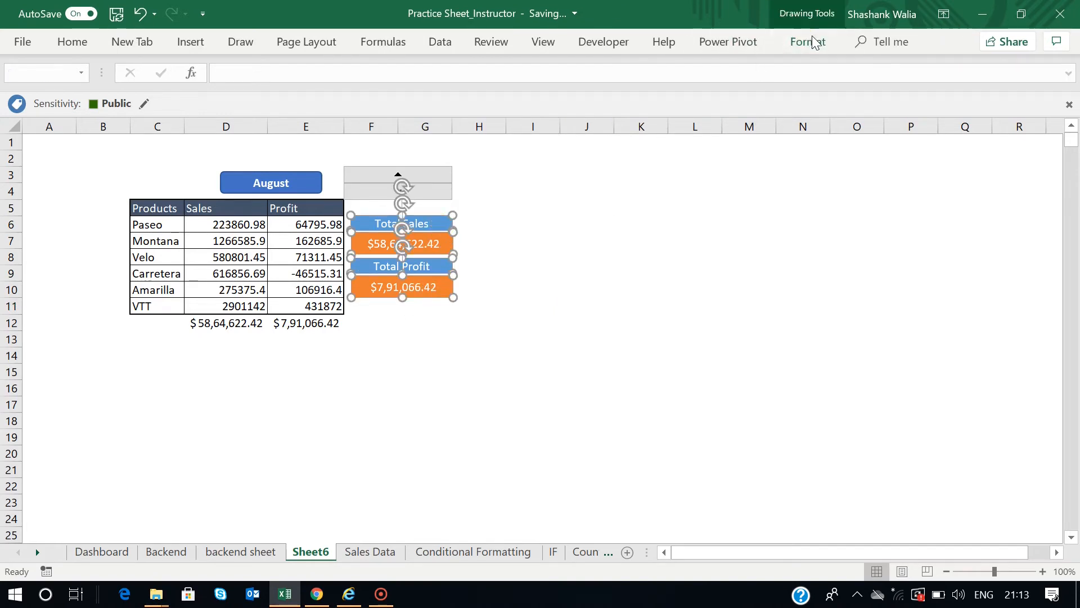
pyautogui.click(812, 40)
pyautogui.click(928, 73)
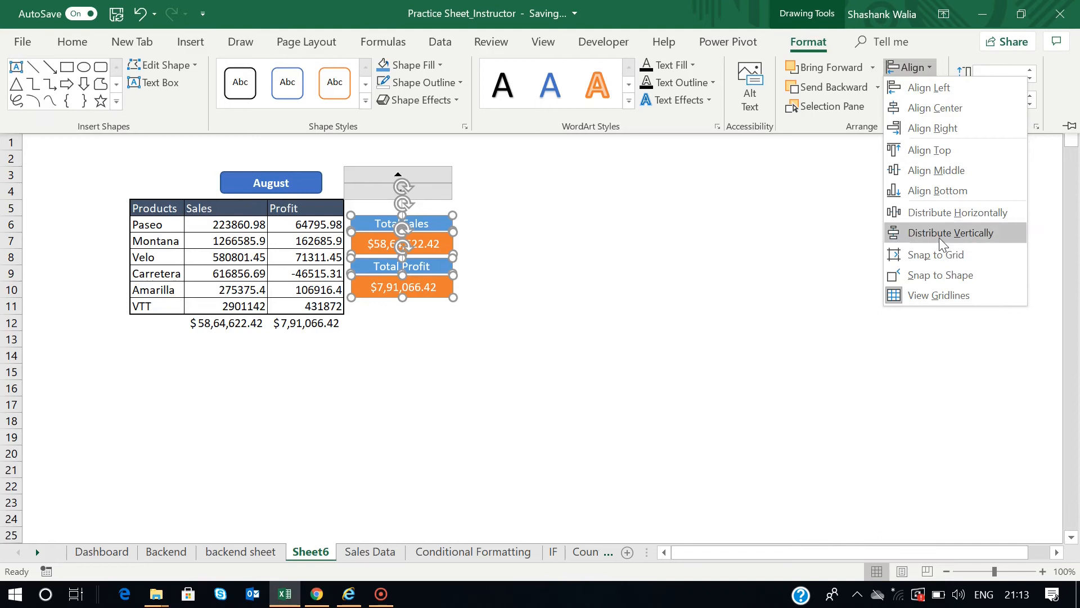
pyautogui.click(940, 235)
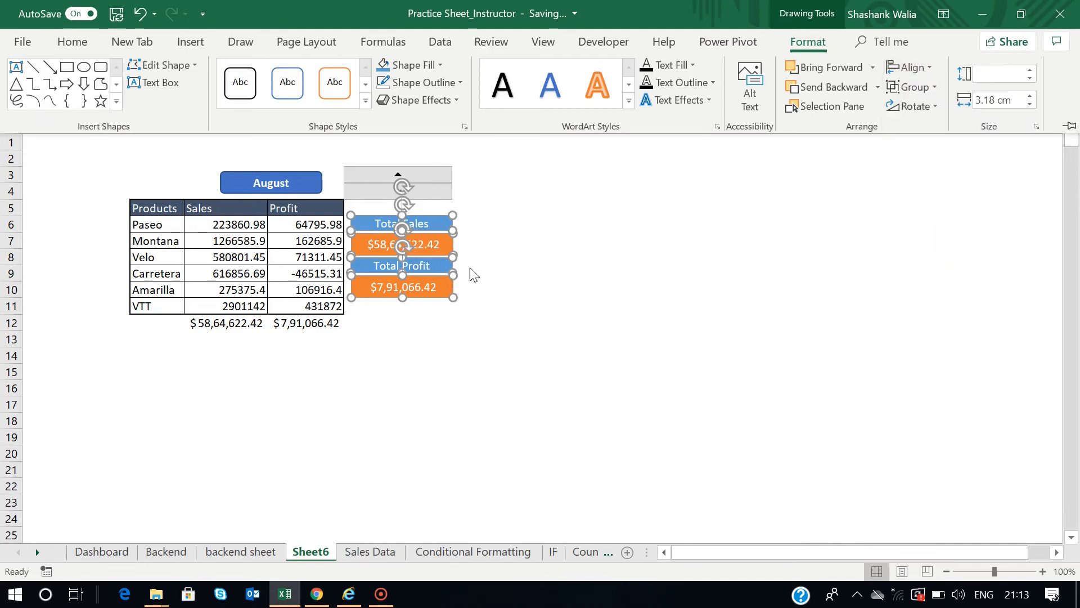
pyautogui.click(908, 67)
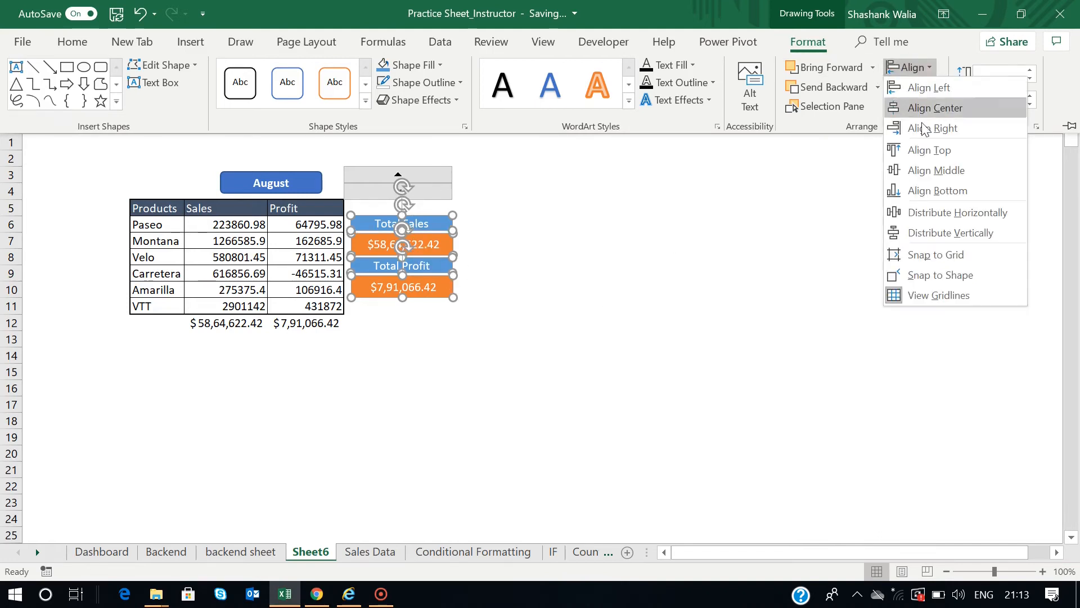
pyautogui.click(910, 89)
pyautogui.click(707, 278)
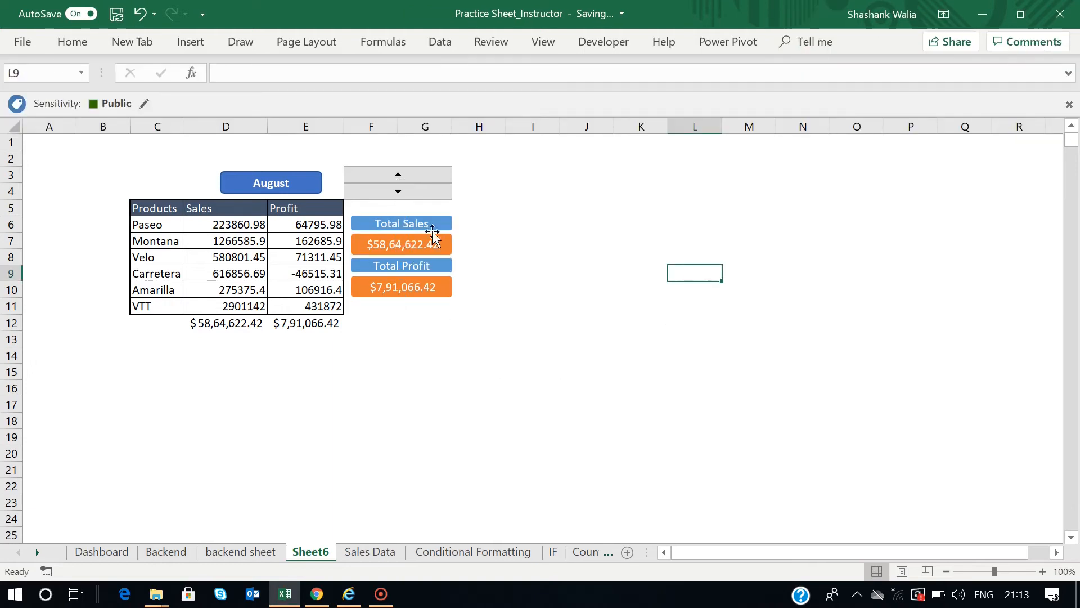
# Move the spin button directly above the Total Sales label and narrow it to match the label's width.
pyautogui.keyDown('ctrl'); pyautogui.click(383, 181); pyautogui.keyUp('ctrl')
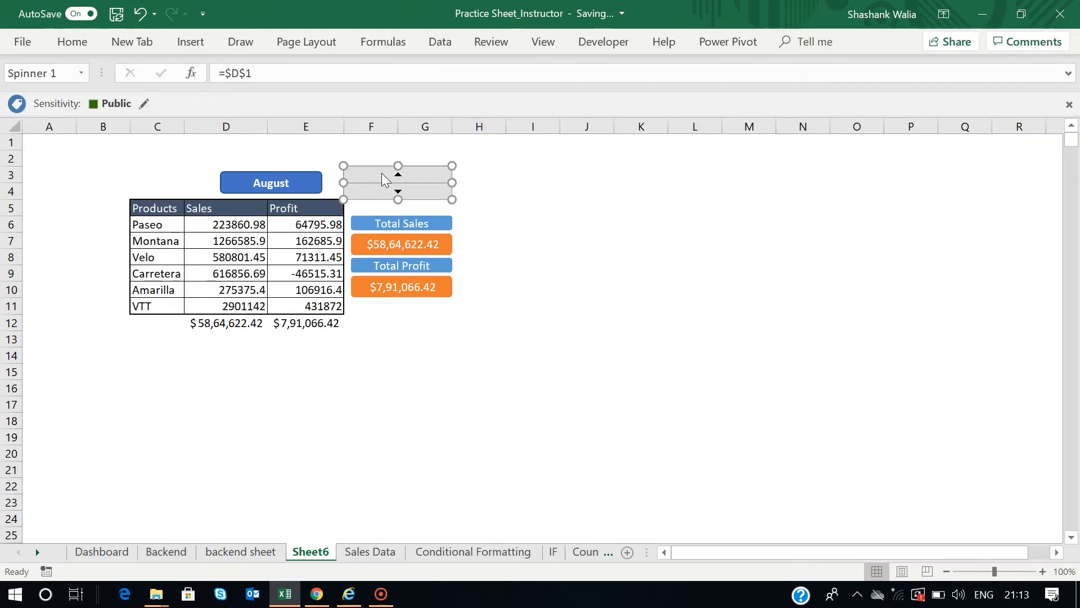
pyautogui.moveTo(382, 174)
pyautogui.mouseDown()
pyautogui.moveTo(410, 178)
pyautogui.moveTo(389, 182)
pyautogui.mouseUp()
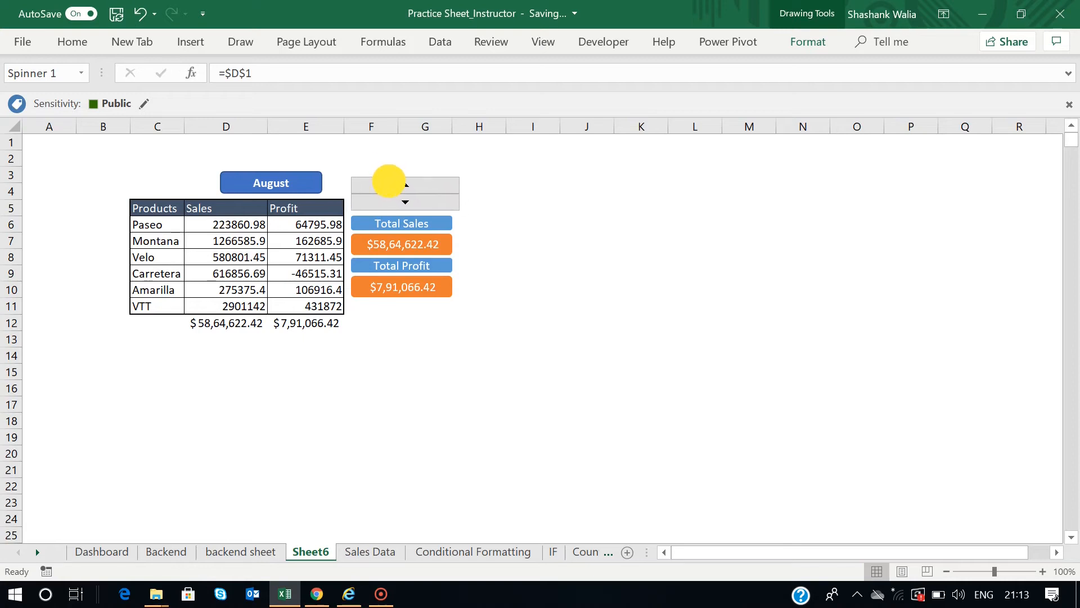
pyautogui.moveTo(459, 193); pyautogui.dragTo(449, 196)
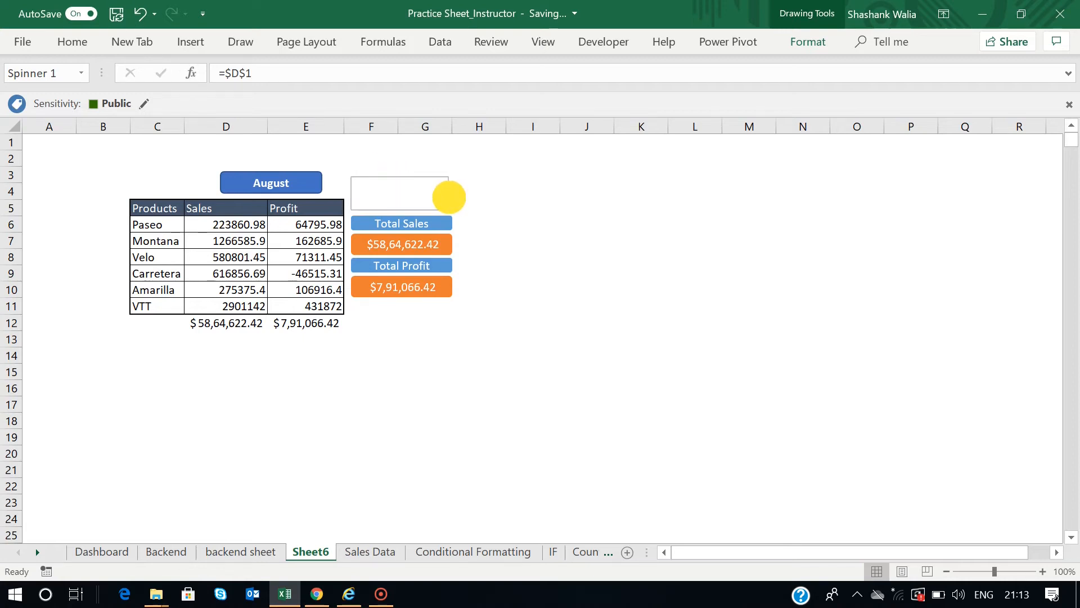
pyautogui.click(557, 207)
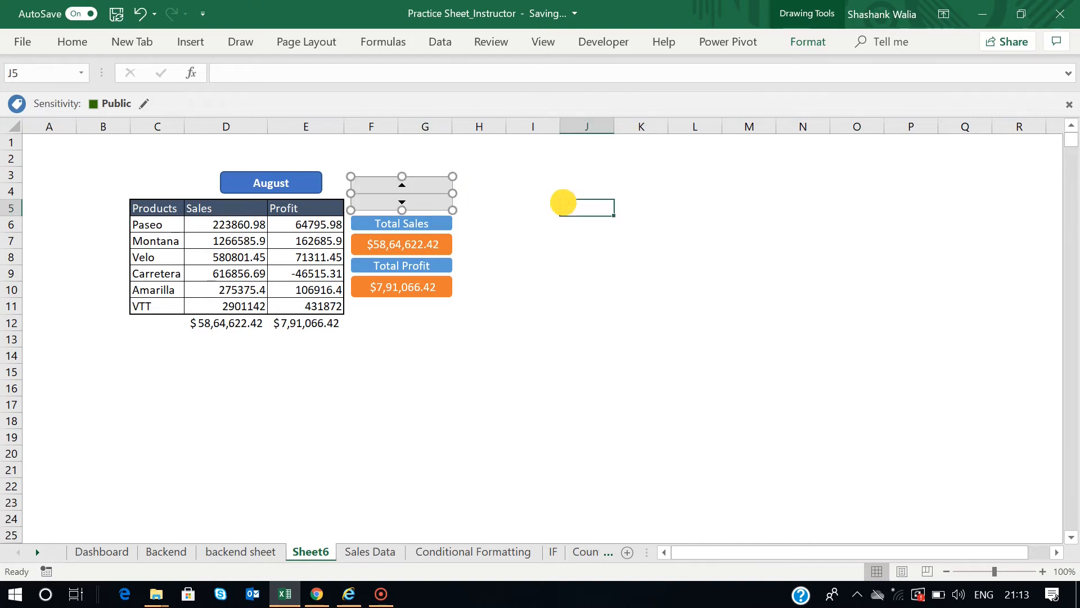
# Step the spin button down and up through the months to check the table, month label and total boxes.
pyautogui.click(398, 203)
pyautogui.click(397, 204)
pyautogui.click(398, 185)
pyautogui.click(398, 184)
pyautogui.click(398, 185)
pyautogui.click(397, 184)
pyautogui.click(400, 202)
pyautogui.click(400, 201)
# Change the month to June and auto-fit the Profit column so its total fits.
pyautogui.doubleClick(267, 119)
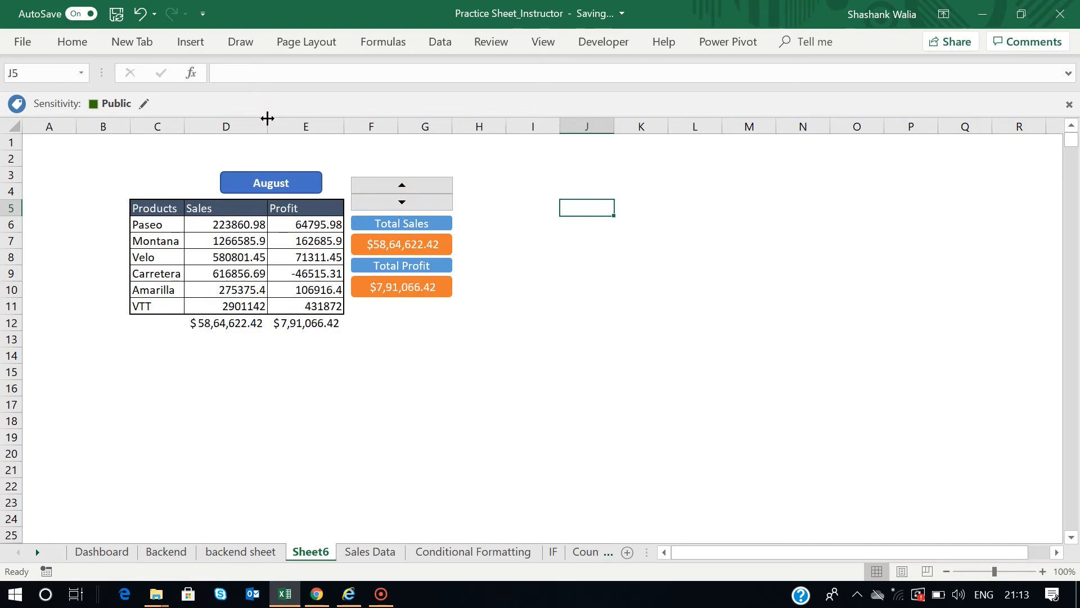
pyautogui.click(403, 204)
pyautogui.click(403, 203)
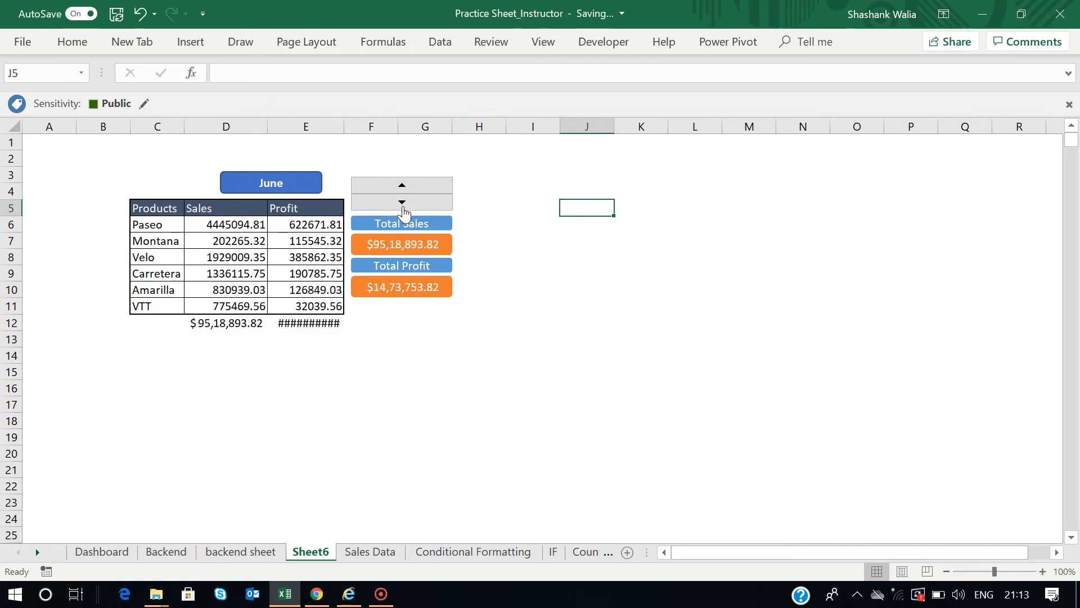
pyautogui.click(342, 129)
pyautogui.doubleClick(343, 129)
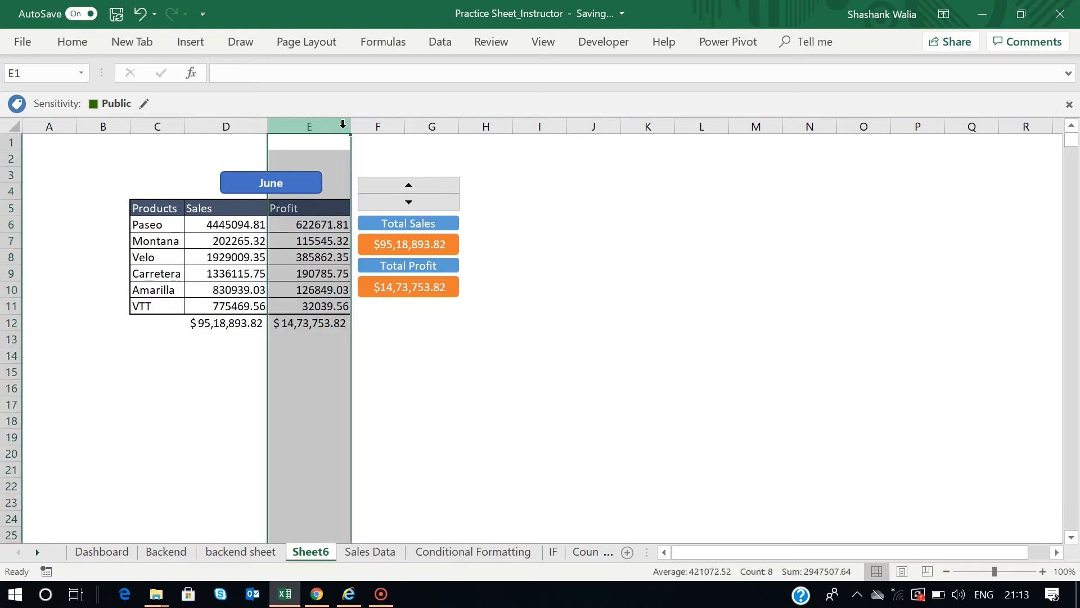
# Step through the months in both directions again to check the totals' display, stopping at May.
pyautogui.click(404, 203)
pyautogui.click(404, 203)
pyautogui.click(404, 204)
pyautogui.click(406, 187)
pyautogui.click(406, 188)
pyautogui.click(405, 187)
pyautogui.doubleClick(536, 321)
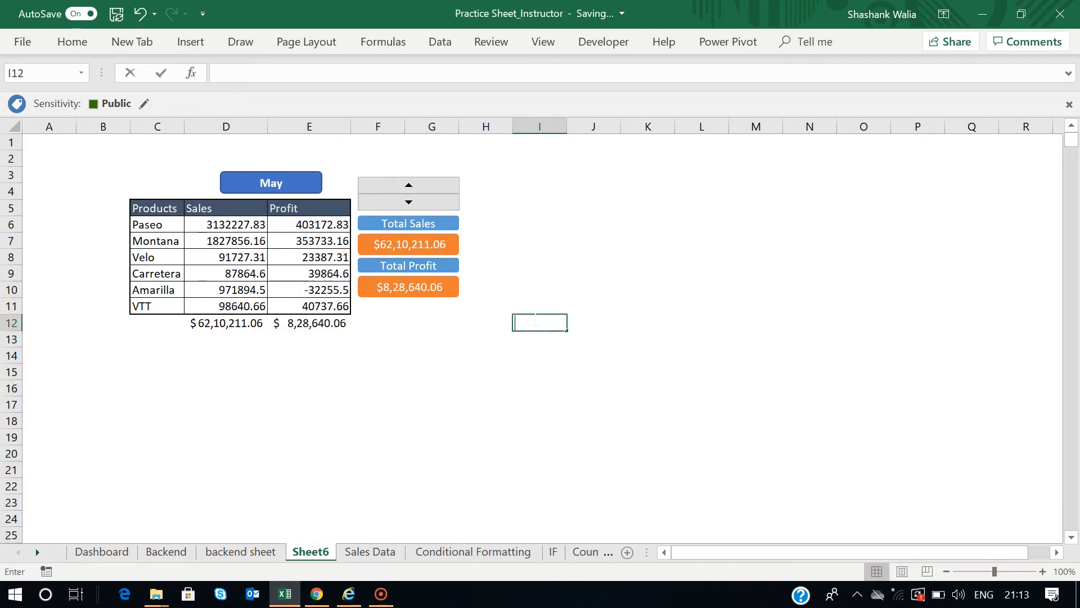
# View the Dashboard sheet for reference, and on Sheet6 insert a 2-D line chart of the Products and Sales columns (C5:D11).
pyautogui.click(115, 555)
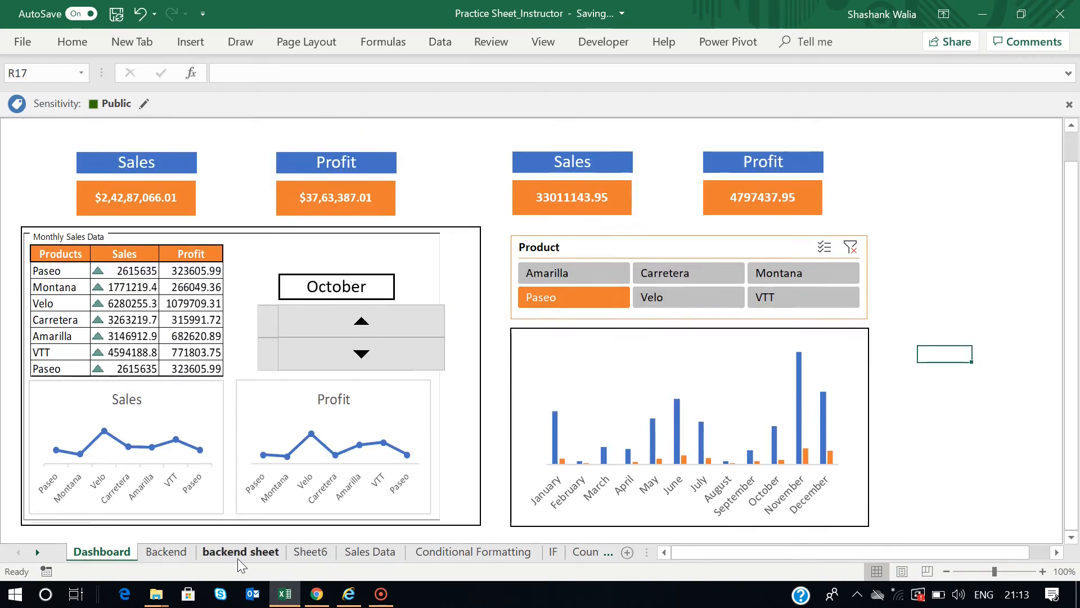
pyautogui.click(312, 551)
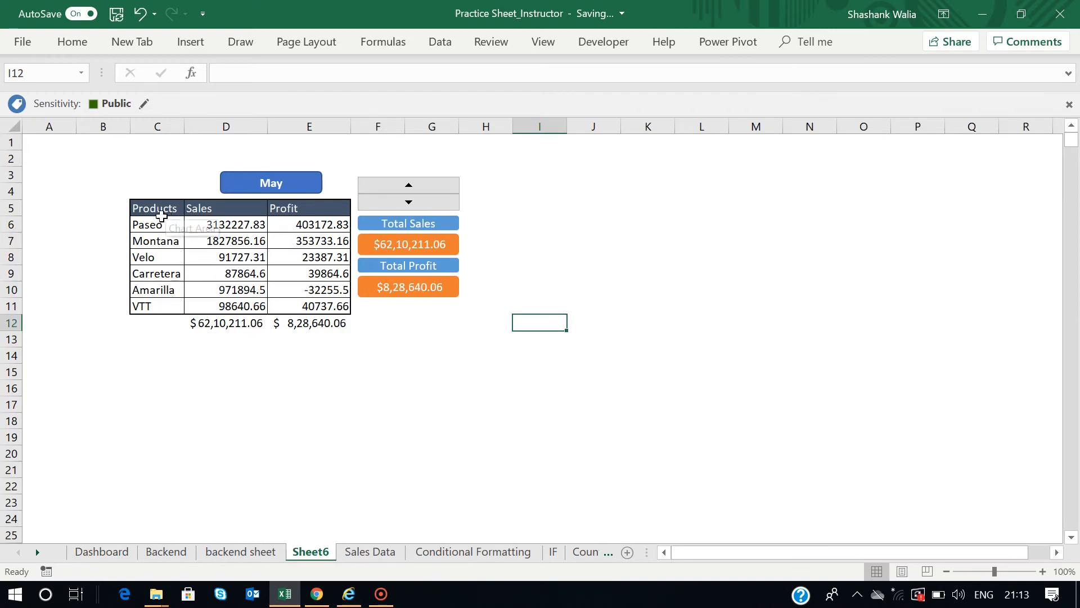
pyautogui.moveTo(149, 212); pyautogui.dragTo(248, 305)
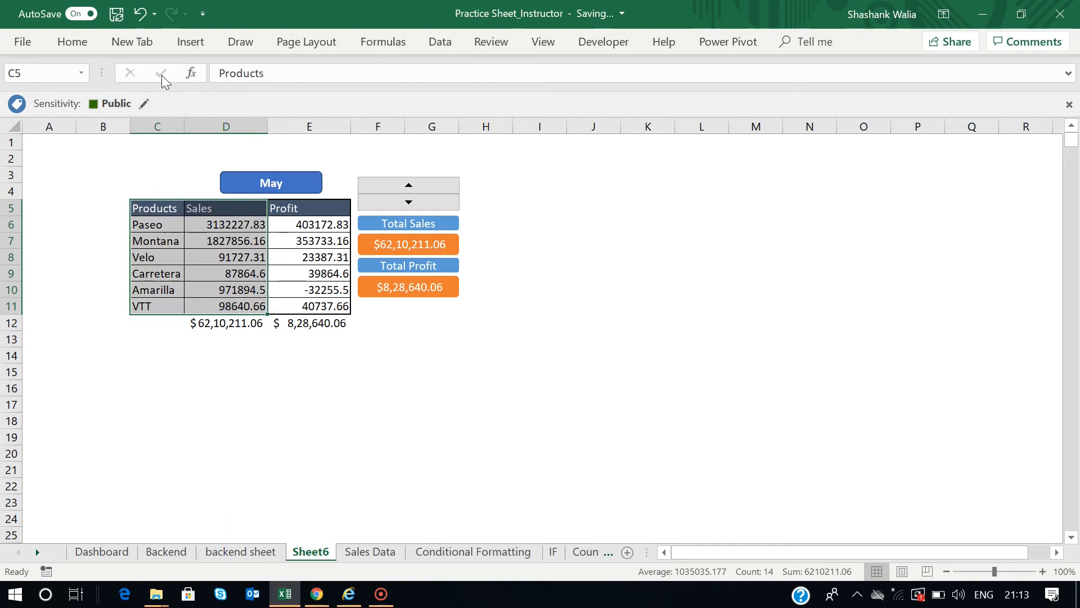
pyautogui.click(189, 42)
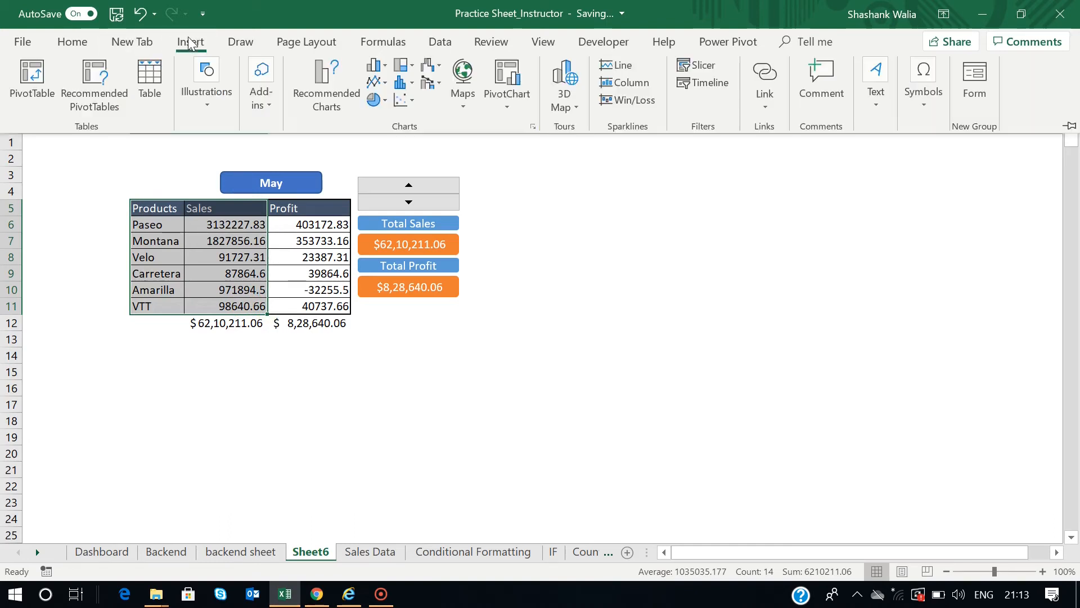
pyautogui.click(385, 86)
pyautogui.click(395, 137)
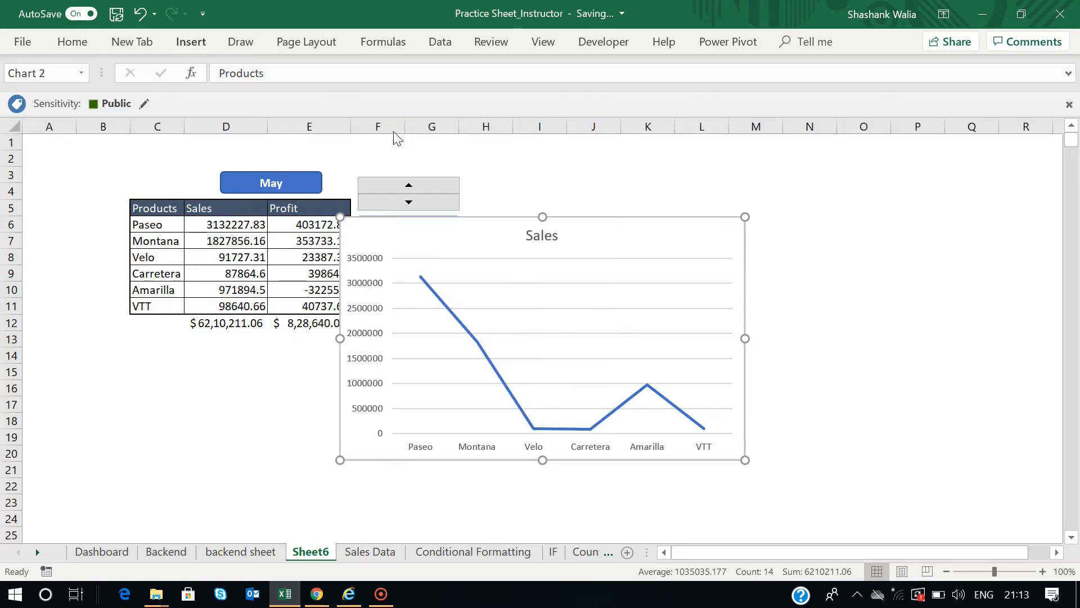
# Undo the trial resize of the Sales chart and move the chart clear of the table and total boxes.
pyautogui.moveTo(745, 459); pyautogui.dragTo(617, 353)
pyautogui.hotkey('ctrl', 'z')
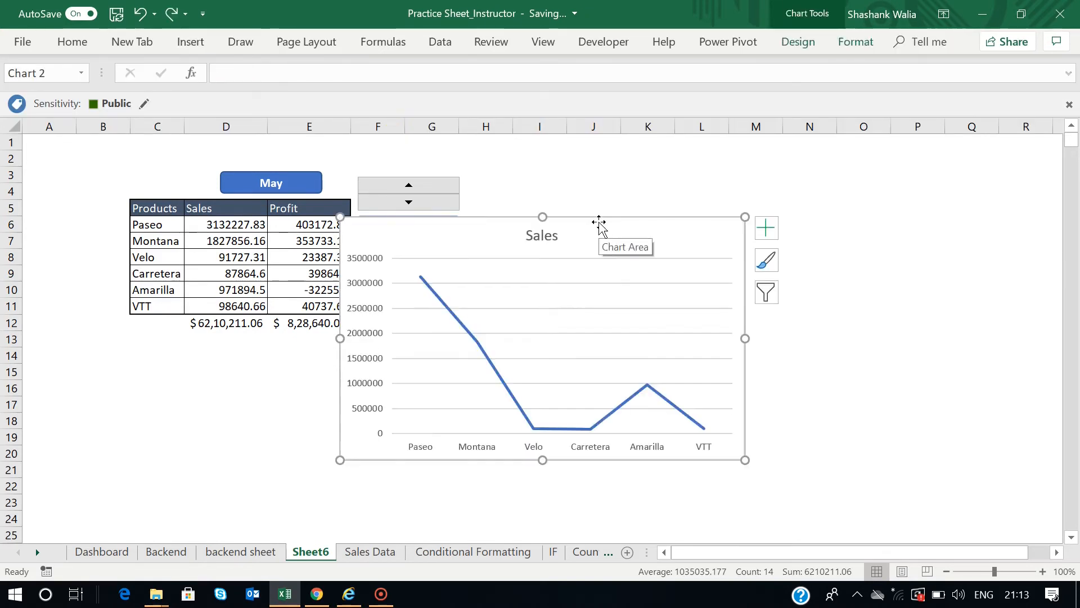
pyautogui.moveTo(614, 223); pyautogui.dragTo(772, 241)
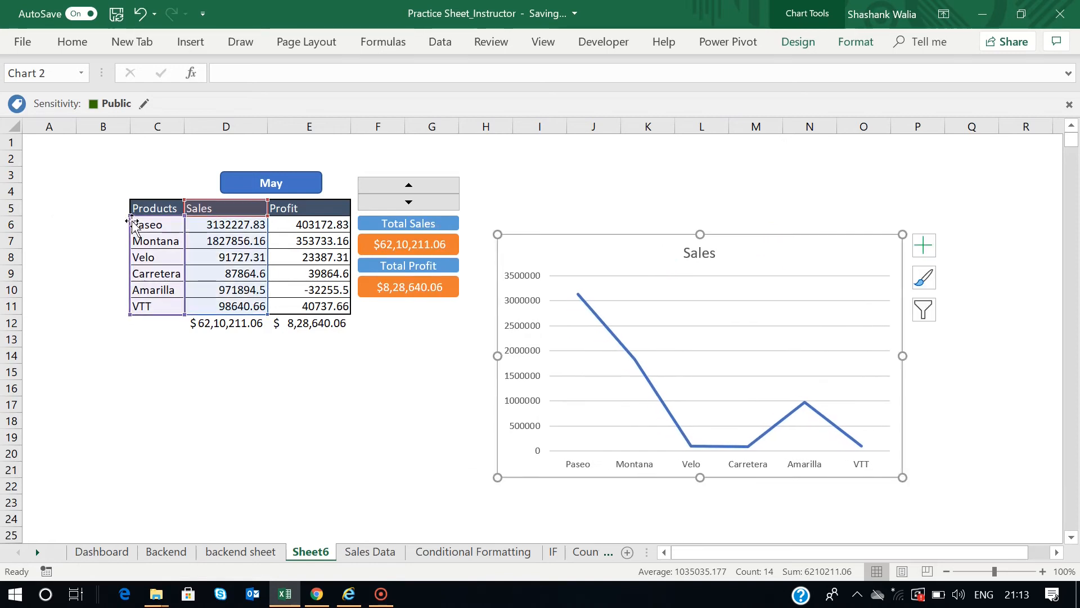
# Insert a 2-D line chart of the Products and Profit columns and move it beside the Sales chart.
pyautogui.click(144, 212)
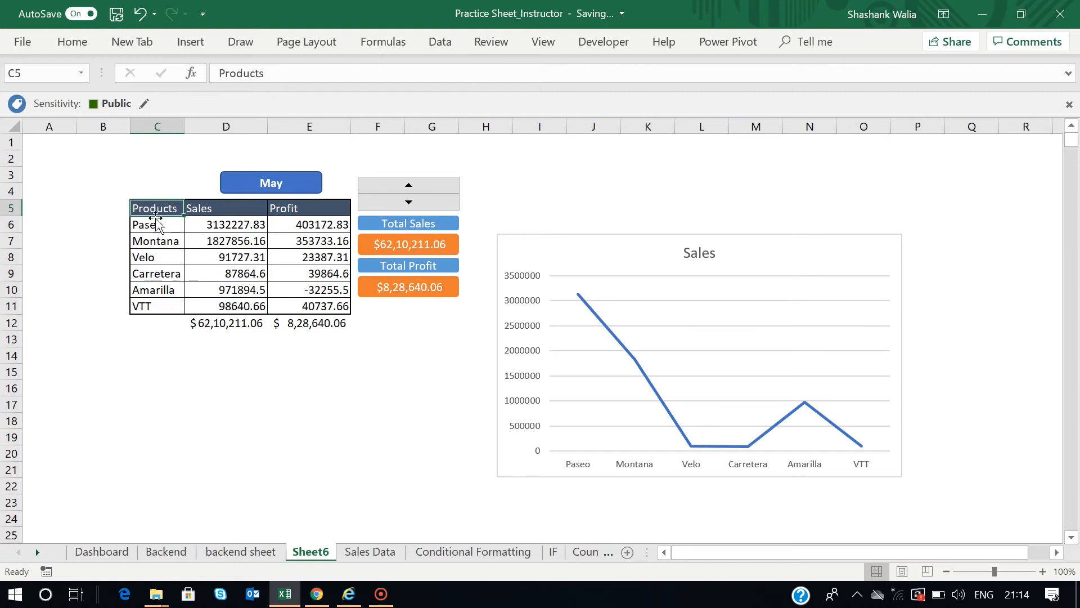
pyautogui.moveTo(152, 208); pyautogui.dragTo(145, 304)
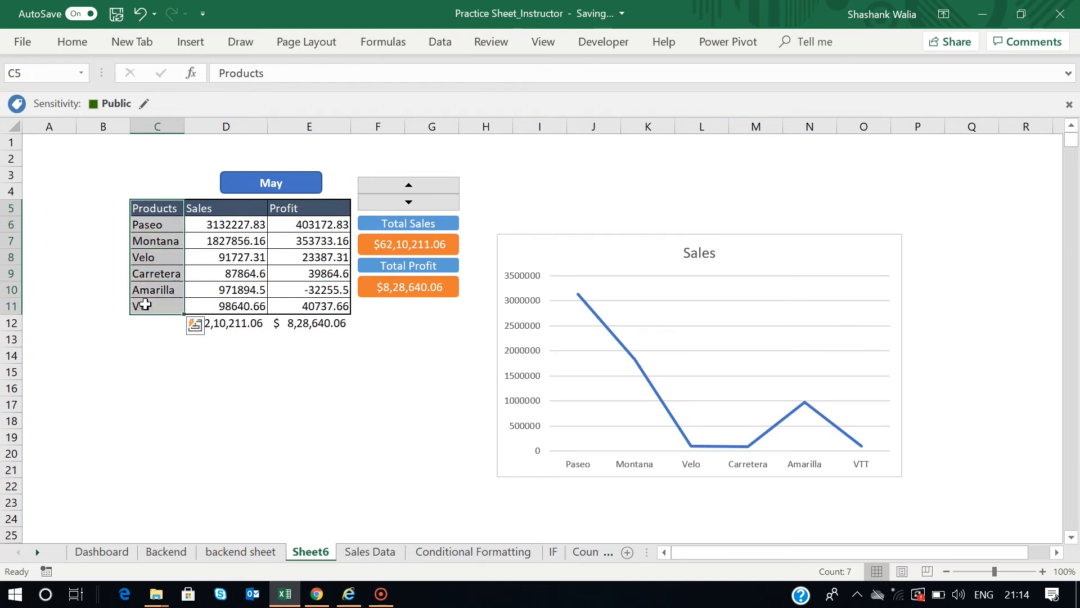
pyautogui.moveTo(283, 207); pyautogui.dragTo(314, 306)
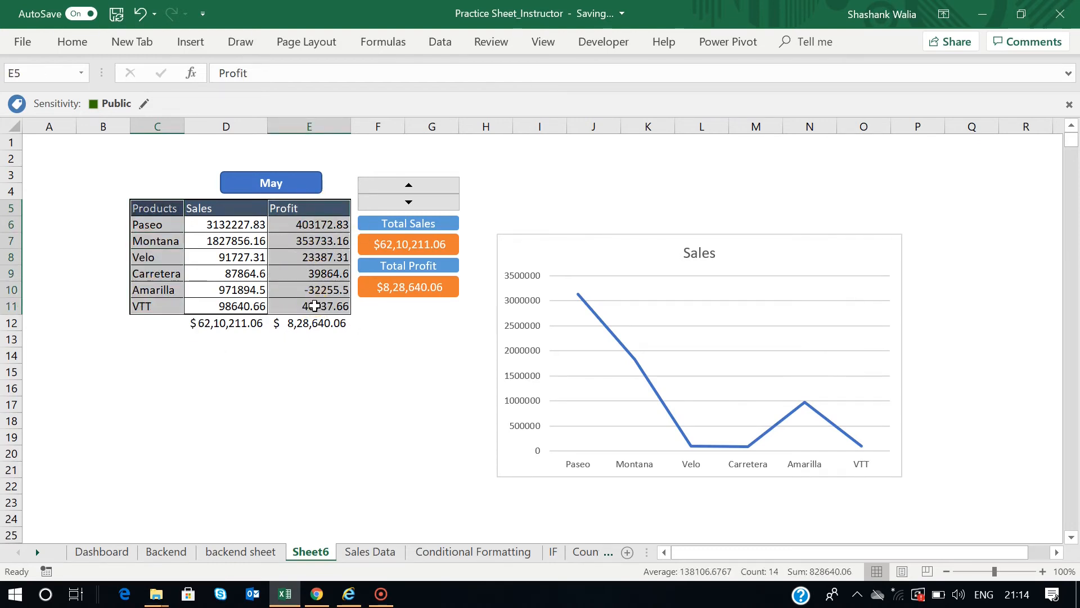
pyautogui.click(192, 43)
pyautogui.click(377, 82)
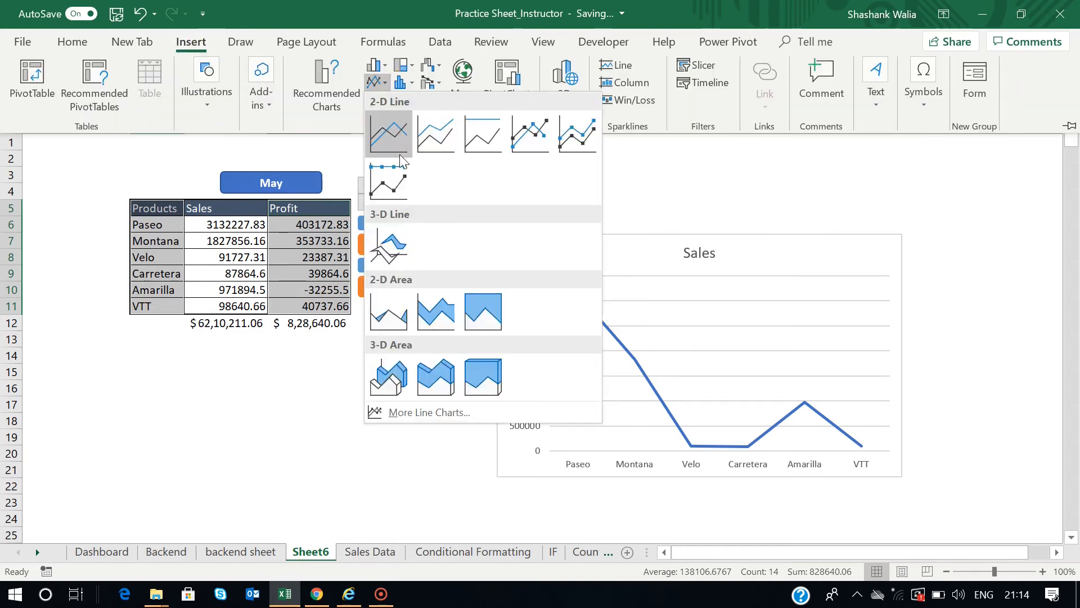
pyautogui.click(387, 136)
pyautogui.moveTo(591, 251)
pyautogui.mouseDown()
pyautogui.moveTo(644, 259)
pyautogui.moveTo(459, 304)
pyautogui.moveTo(441, 298)
pyautogui.mouseUp()
# Resize the Sales and Profit charts together to 5 cm high and 8 cm wide.
pyautogui.keyDown('ctrl'); pyautogui.click(794, 242); pyautogui.keyUp('ctrl')
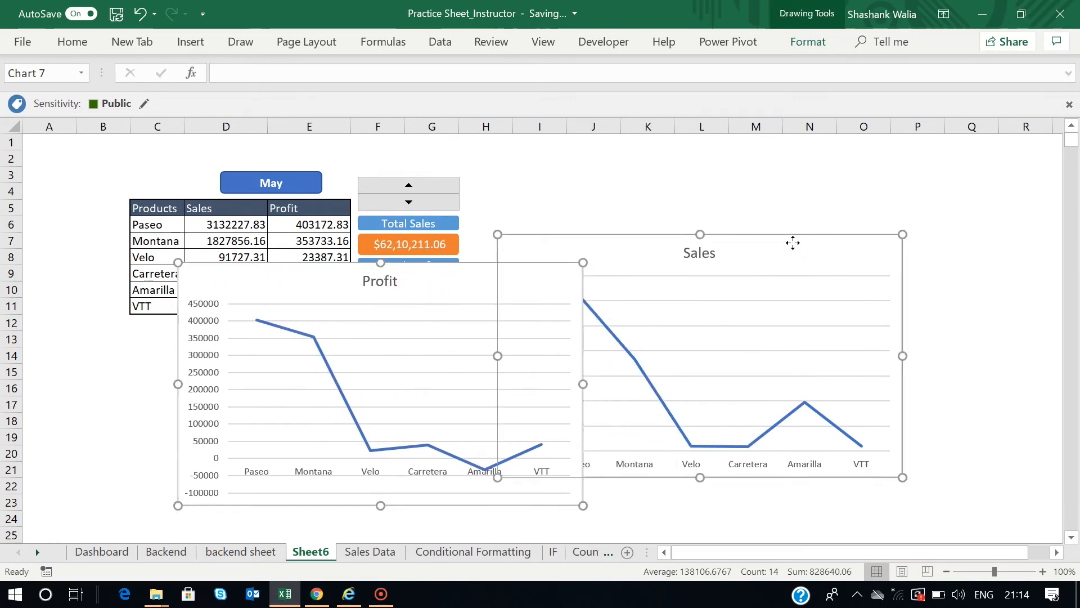
pyautogui.click(813, 43)
pyautogui.click(1012, 73)
pyautogui.click(1011, 74)
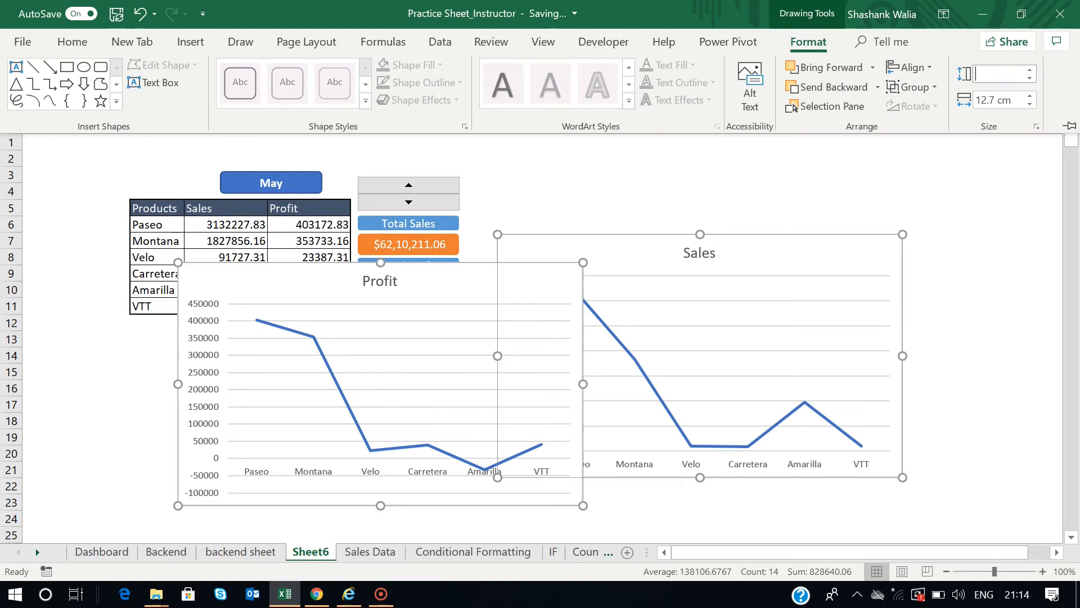
pyautogui.doubleClick(1006, 101)
pyautogui.tripleClick(1006, 101)
pyautogui.write('8')
pyautogui.press('Return')
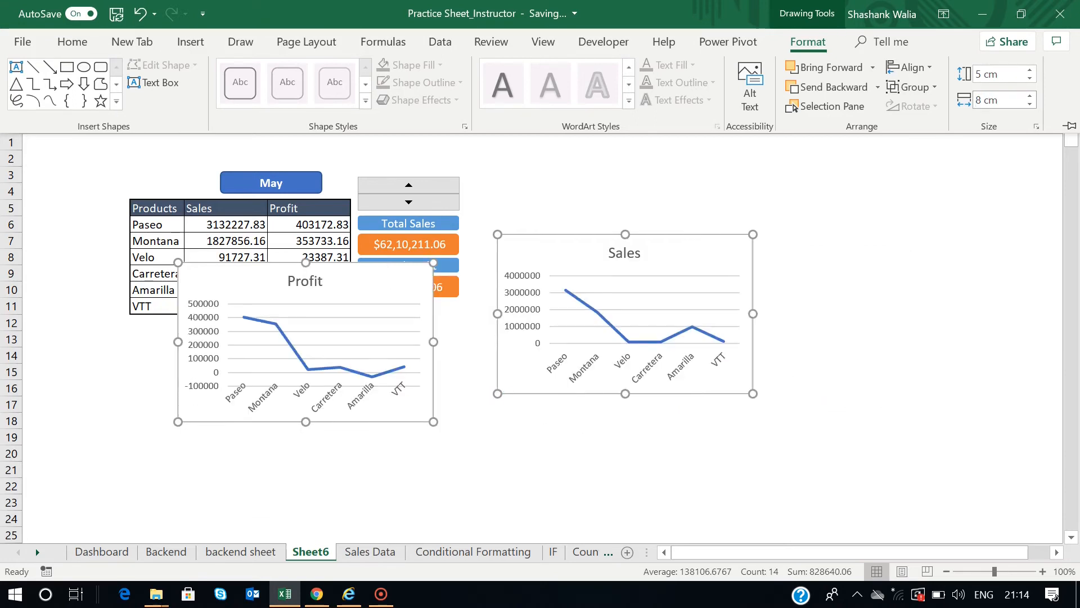
# Place the Profit chart just right of the total boxes and the Sales chart right of it at the same level.
pyautogui.click(667, 289)
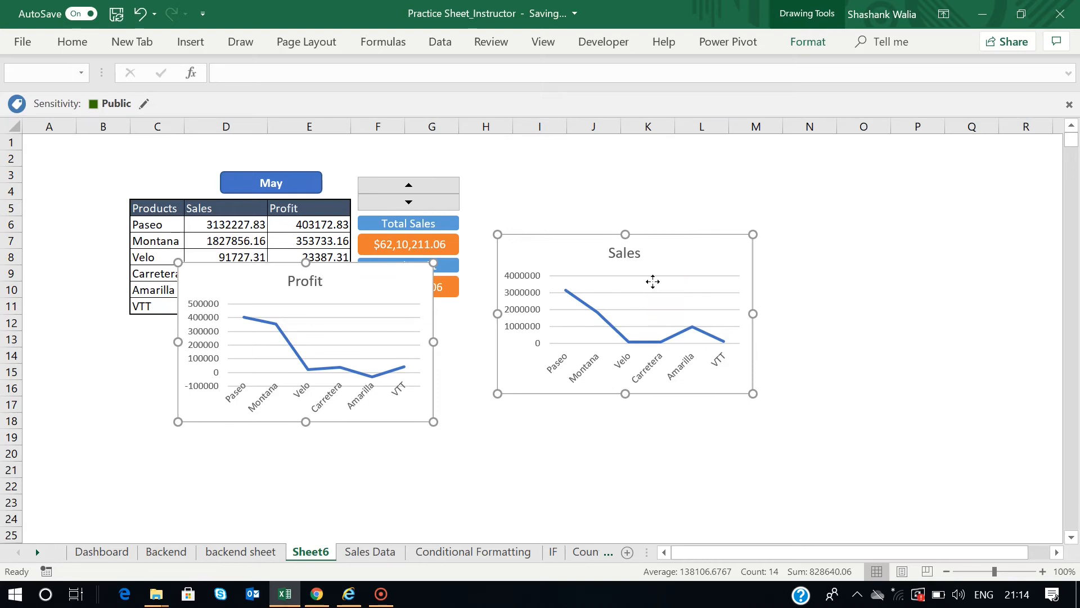
pyautogui.moveTo(653, 251); pyautogui.dragTo(947, 163)
pyautogui.click(940, 370)
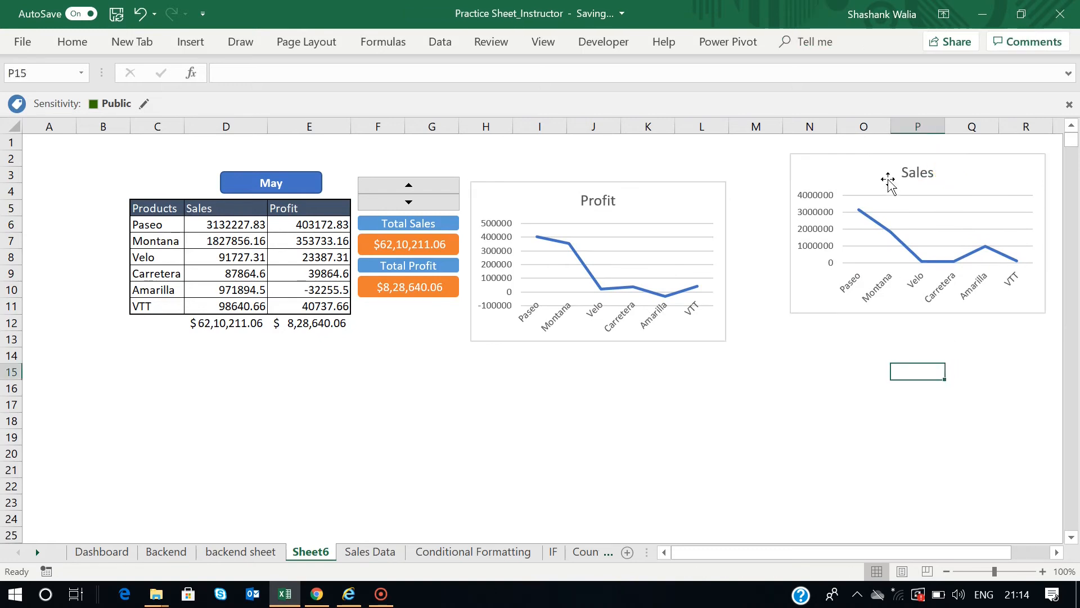
pyautogui.click(887, 179)
pyautogui.moveTo(875, 169); pyautogui.dragTo(829, 191)
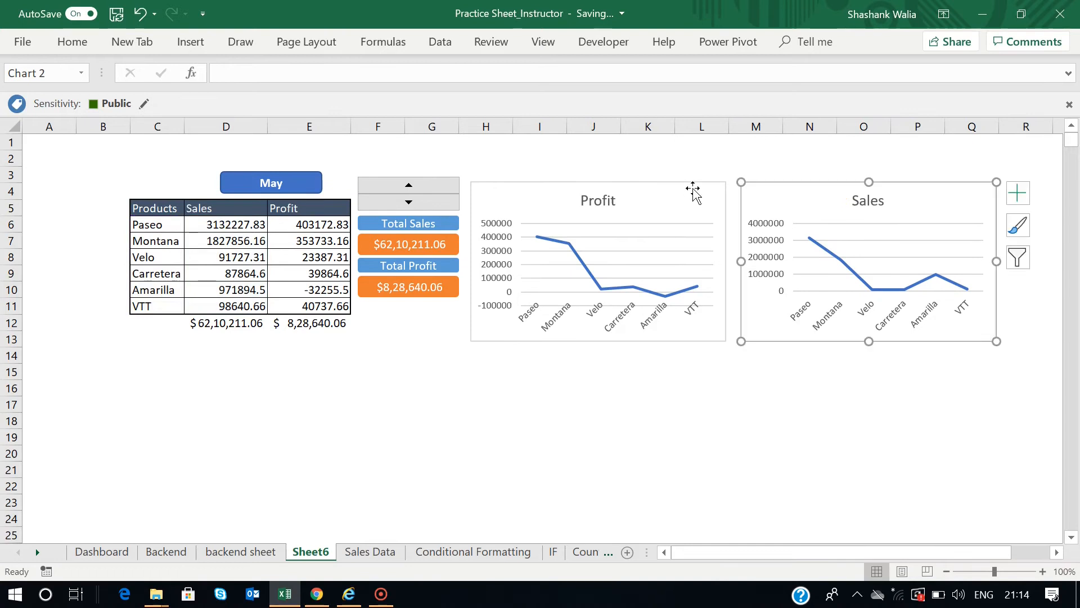
# Select the Profit and Sales charts together and align them to their middle.
pyautogui.keyDown('ctrl'); pyautogui.click(723, 187); pyautogui.keyUp('ctrl')
pyautogui.keyDown('ctrl'); pyautogui.click(785, 200); pyautogui.keyUp('ctrl')
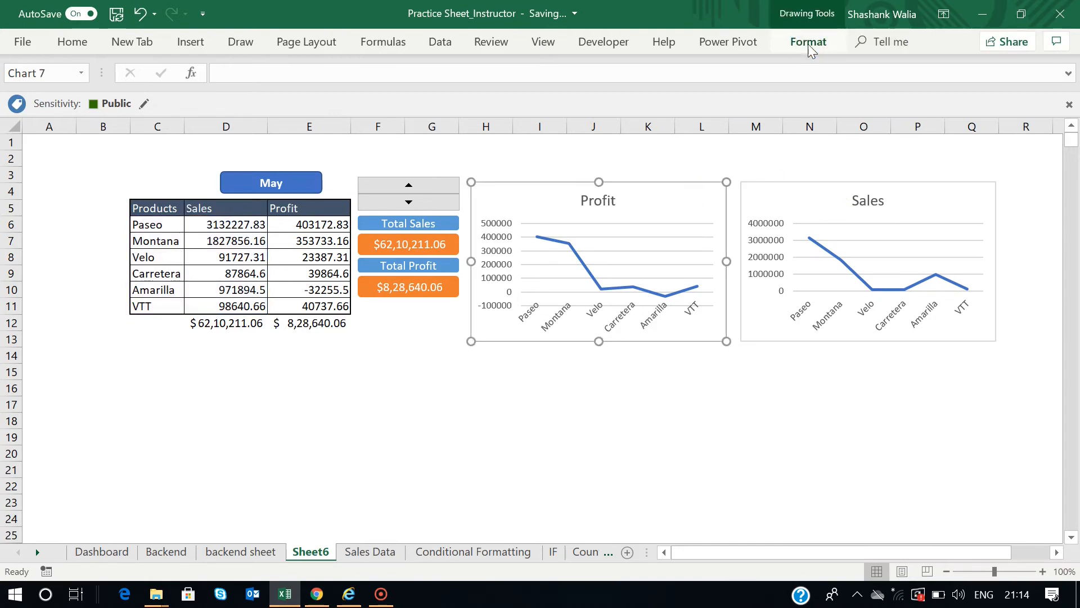
pyautogui.click(810, 49)
pyautogui.click(799, 181)
pyautogui.keyDown('ctrl'); pyautogui.click(799, 181); pyautogui.keyUp('ctrl')
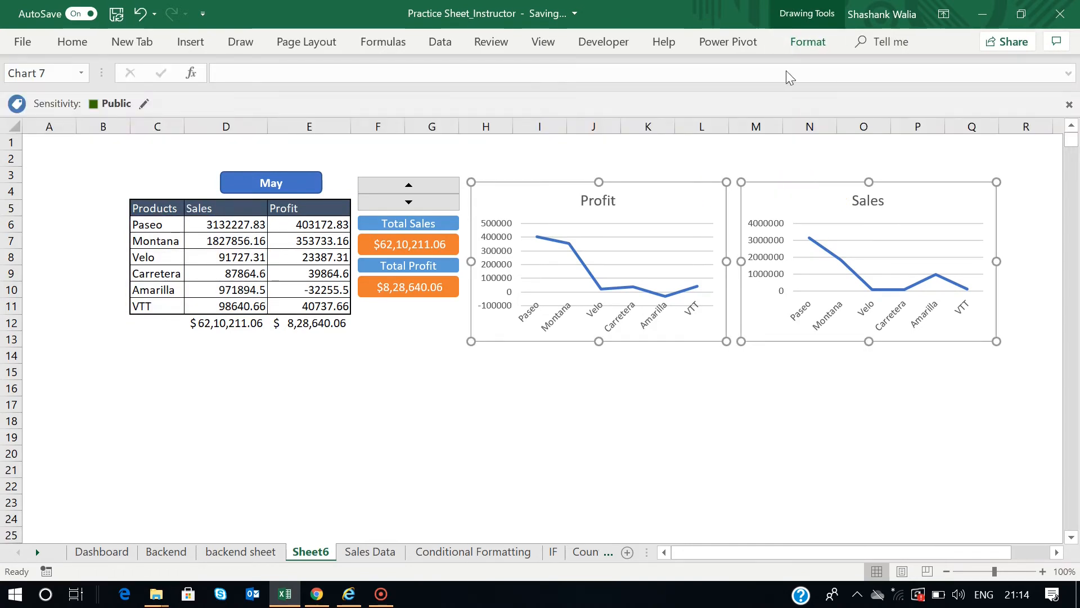
pyautogui.click(799, 45)
pyautogui.click(922, 67)
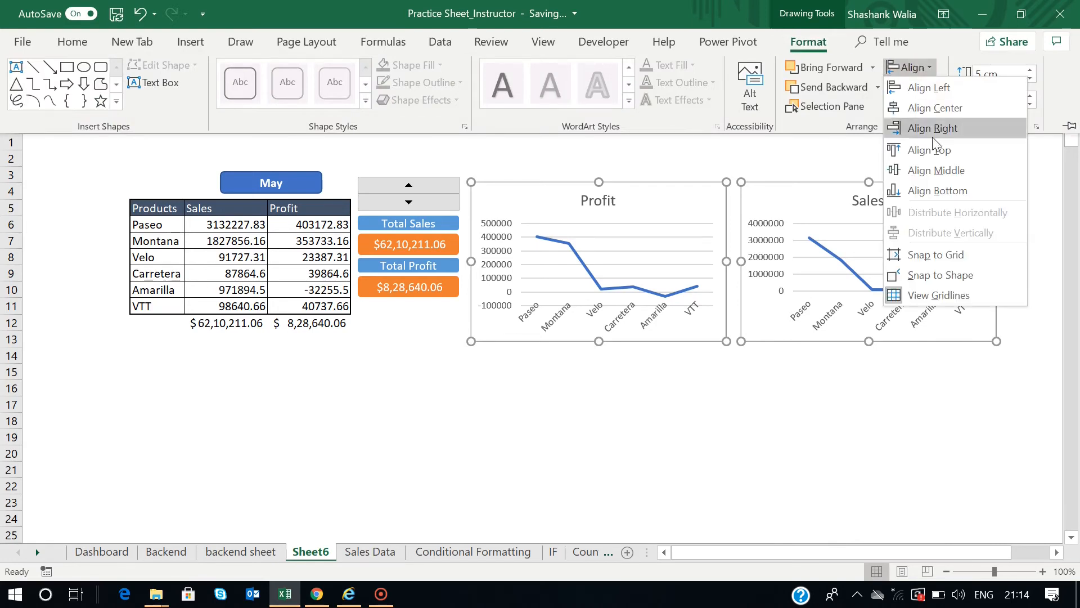
pyautogui.click(927, 171)
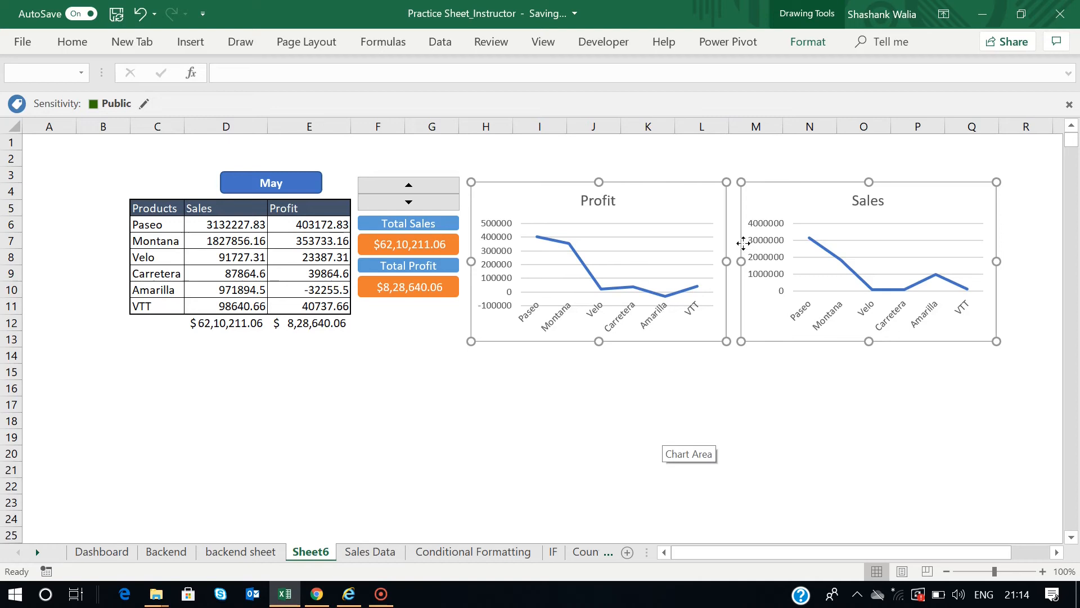
# Remove the gridlines and the vertical value axis from the Profit chart.
pyautogui.click(721, 403)
pyautogui.click(668, 198)
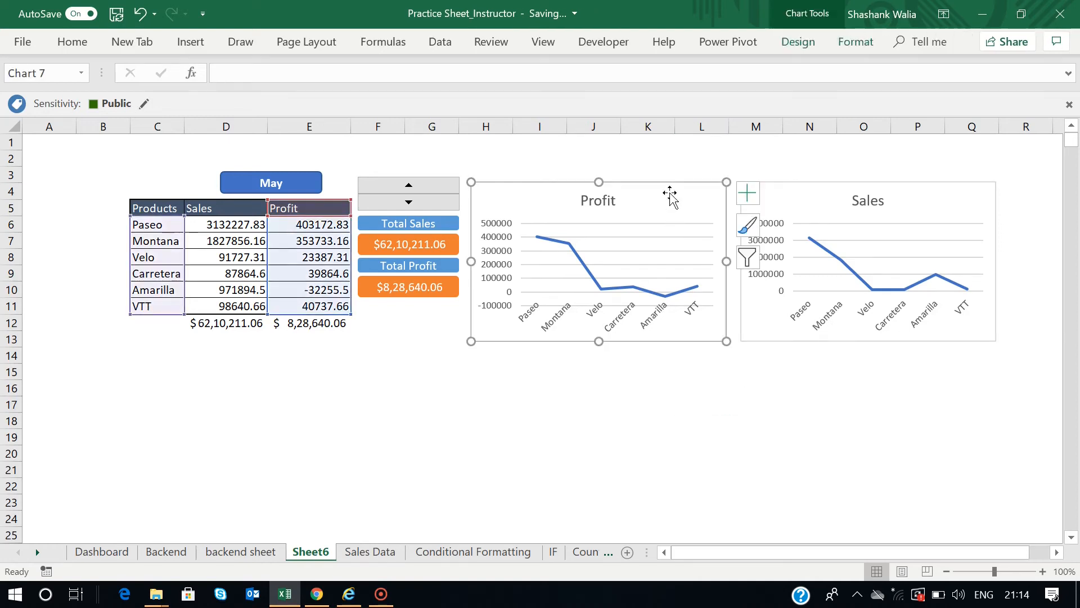
pyautogui.click(748, 193)
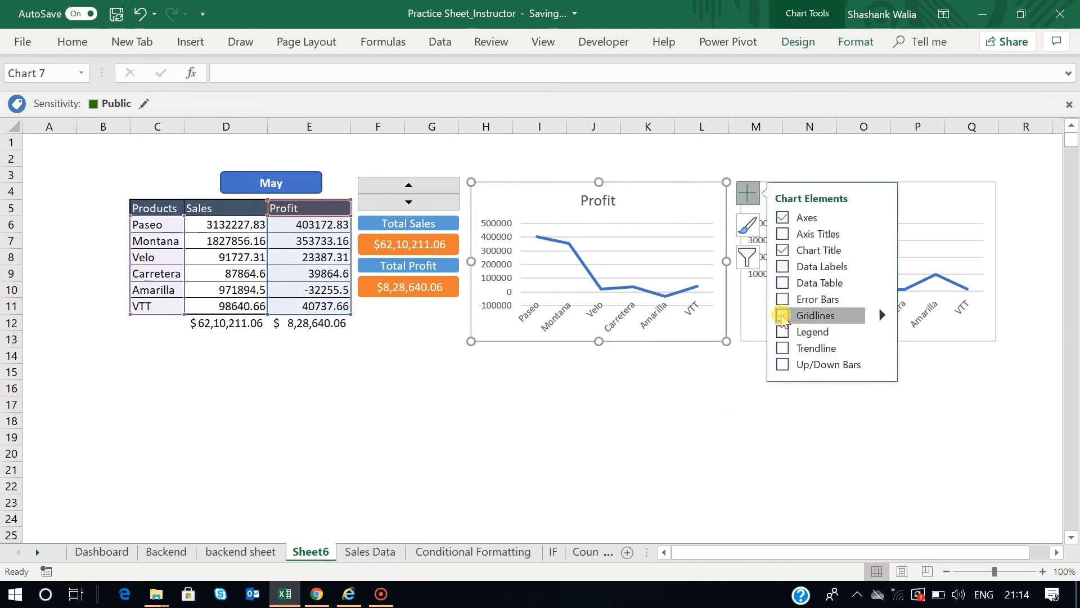
pyautogui.click(783, 315)
pyautogui.click(498, 240)
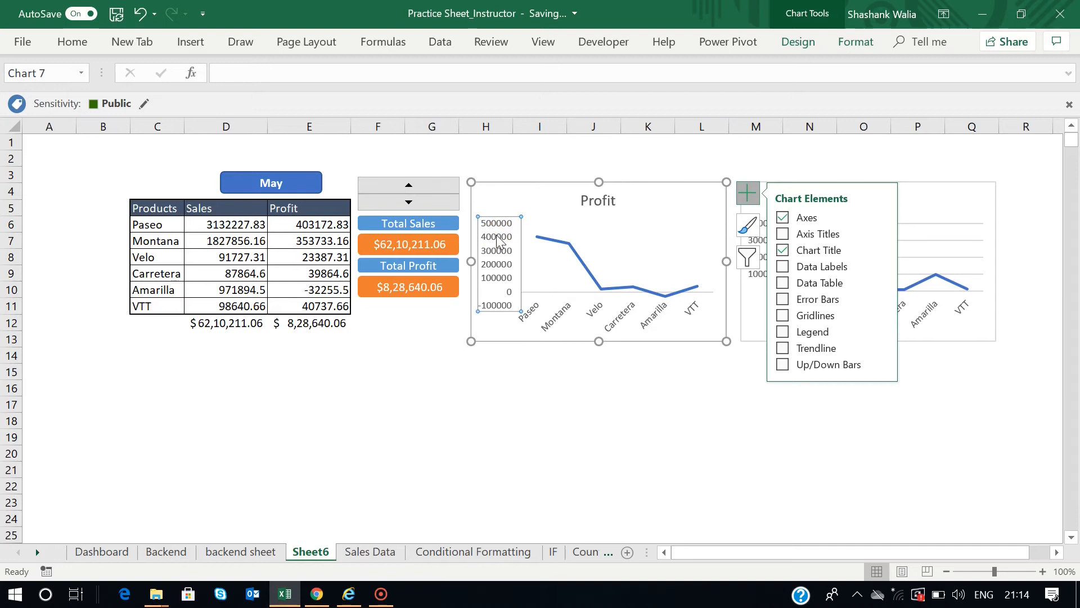
pyautogui.press('Delete')
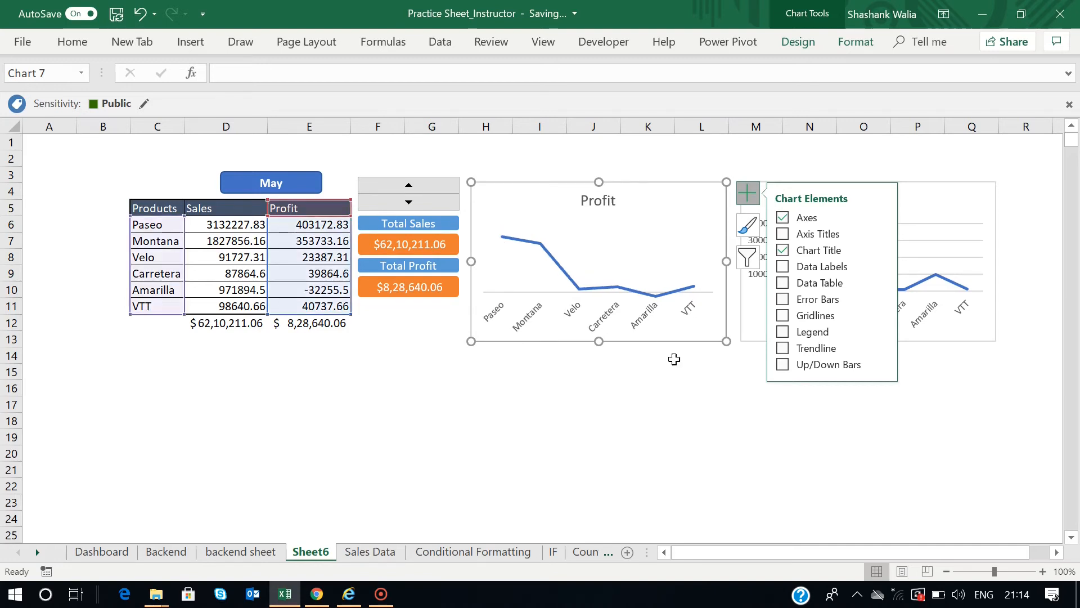
pyautogui.click(657, 404)
# Delete the vertical value axis and the gridlines of the Sales chart.
pyautogui.click(832, 218)
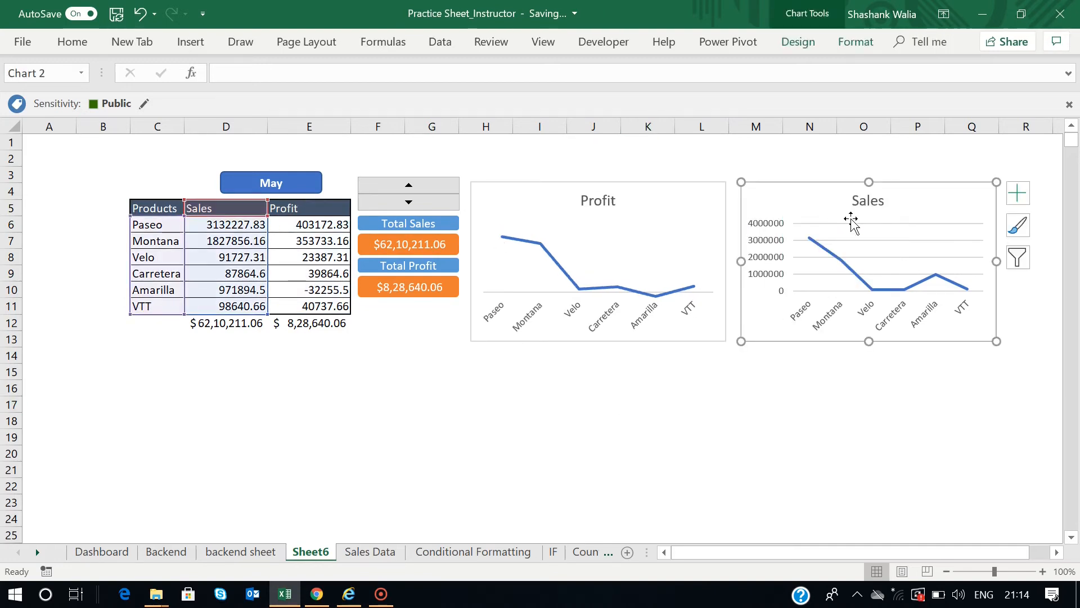
pyautogui.click(770, 260)
pyautogui.press('Delete')
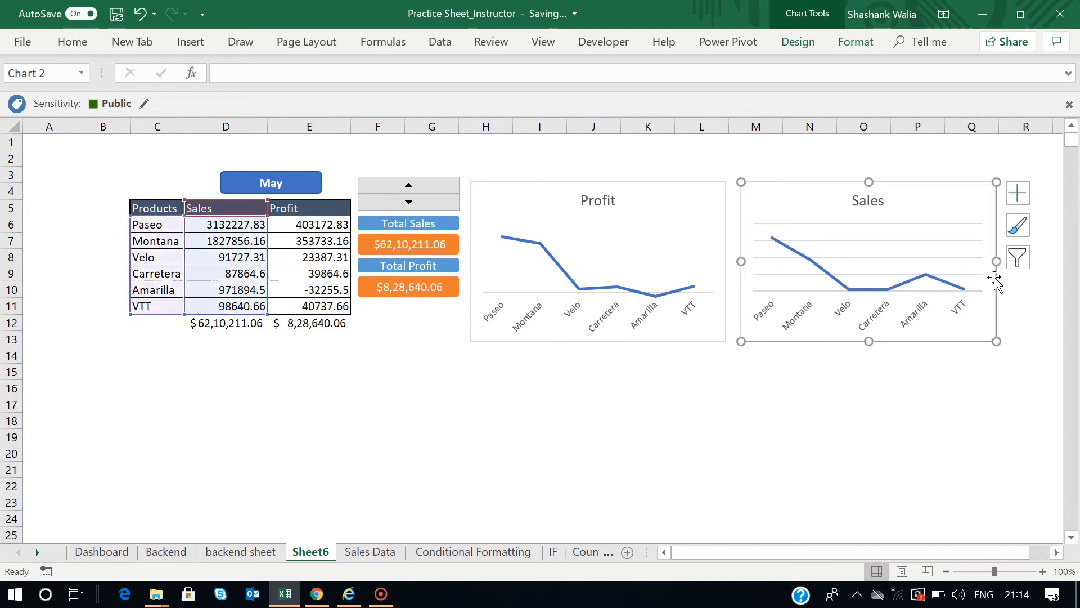
pyautogui.click(1018, 193)
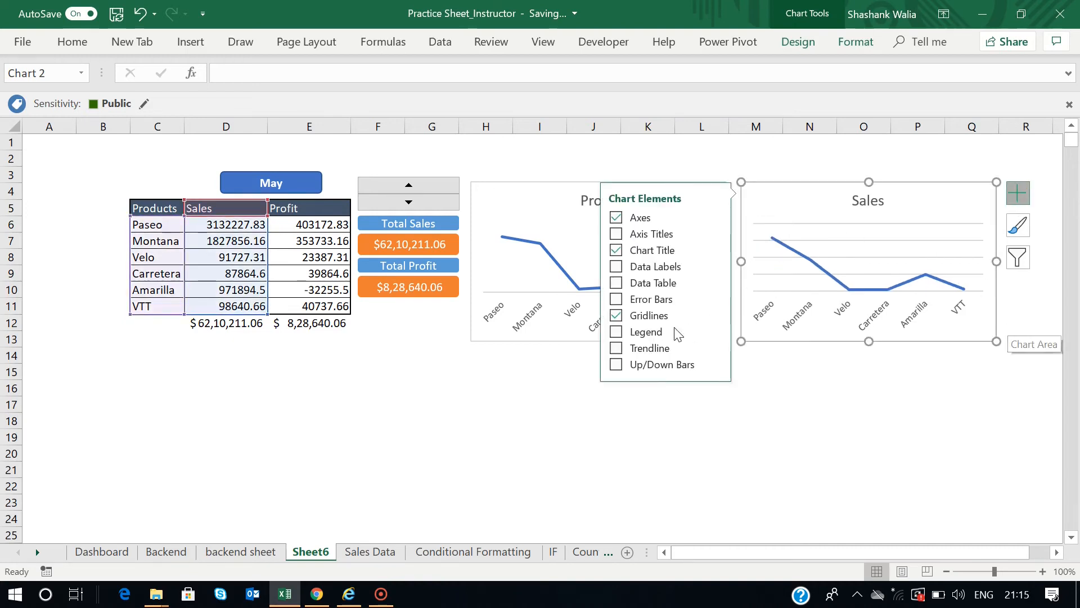
pyautogui.click(626, 315)
pyautogui.click(696, 429)
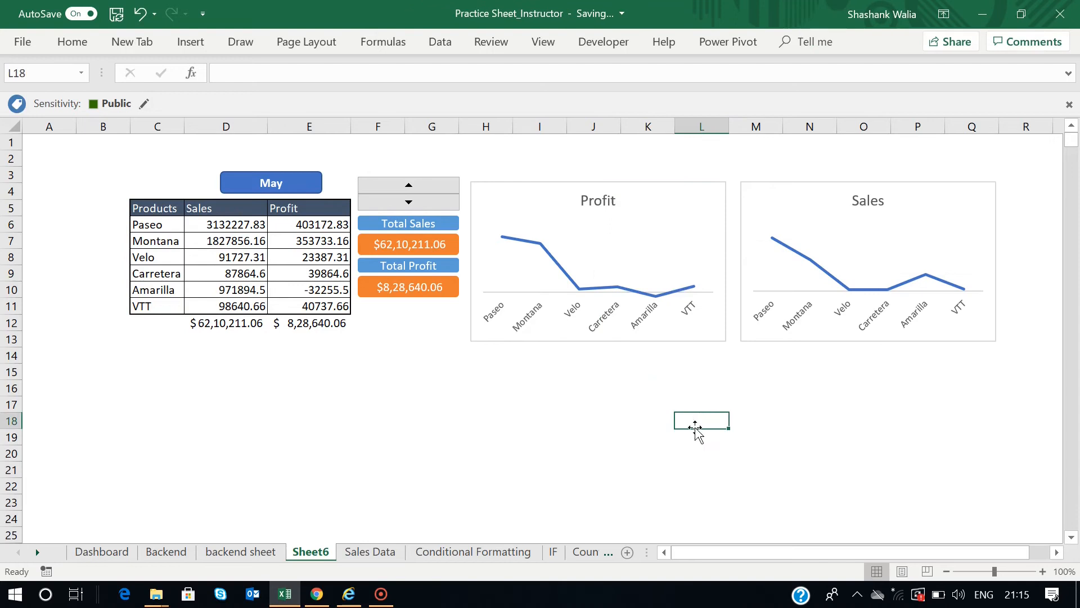
# Change the Sales chart's type to Line with Markers.
pyautogui.click(639, 212)
pyautogui.click(785, 440)
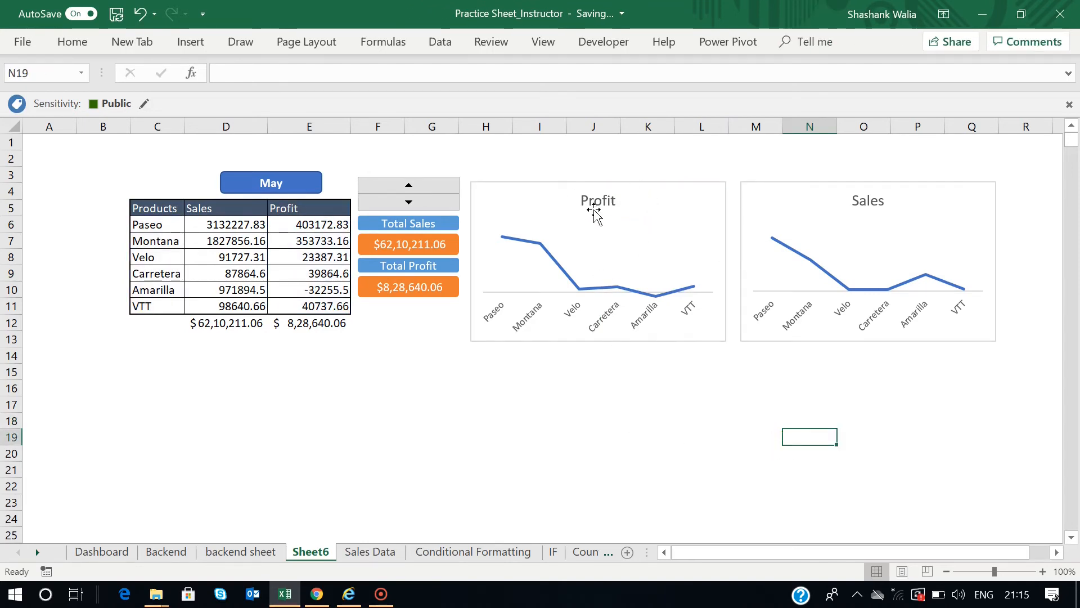
pyautogui.click(796, 211)
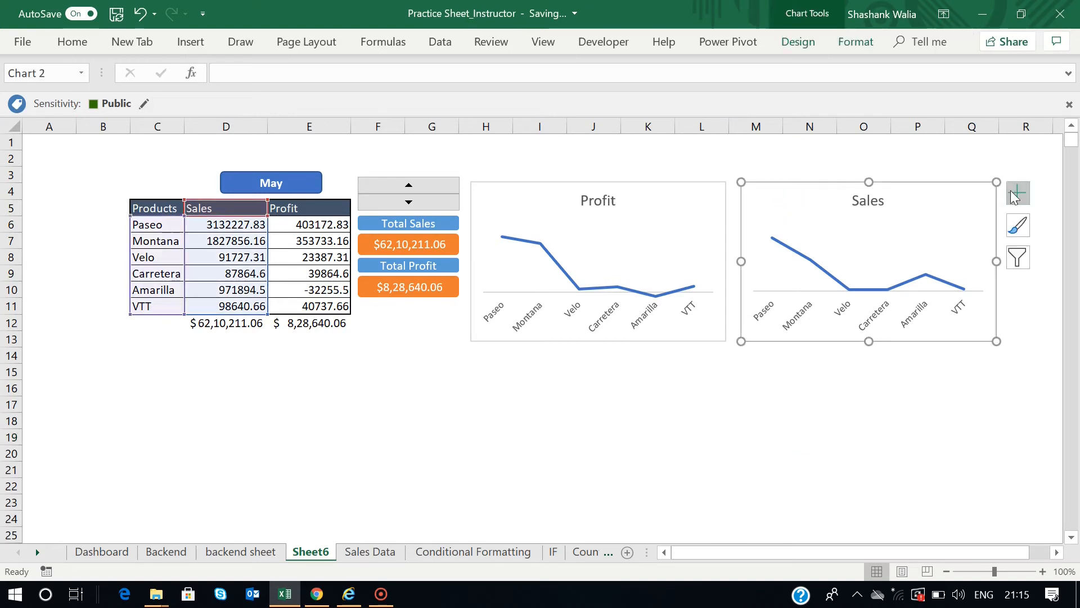
pyautogui.click(851, 45)
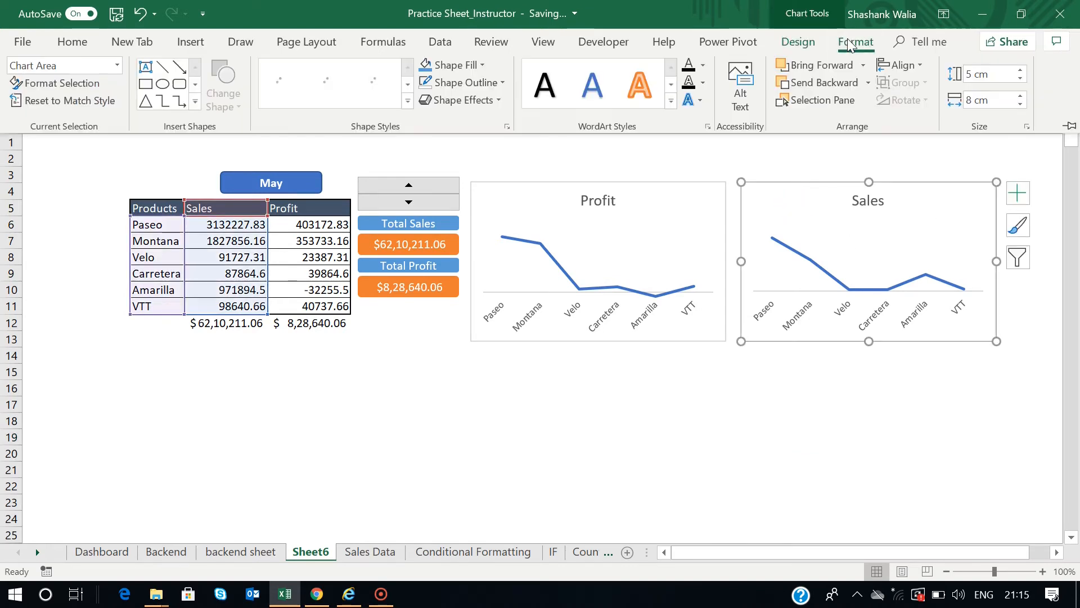
pyautogui.click(798, 42)
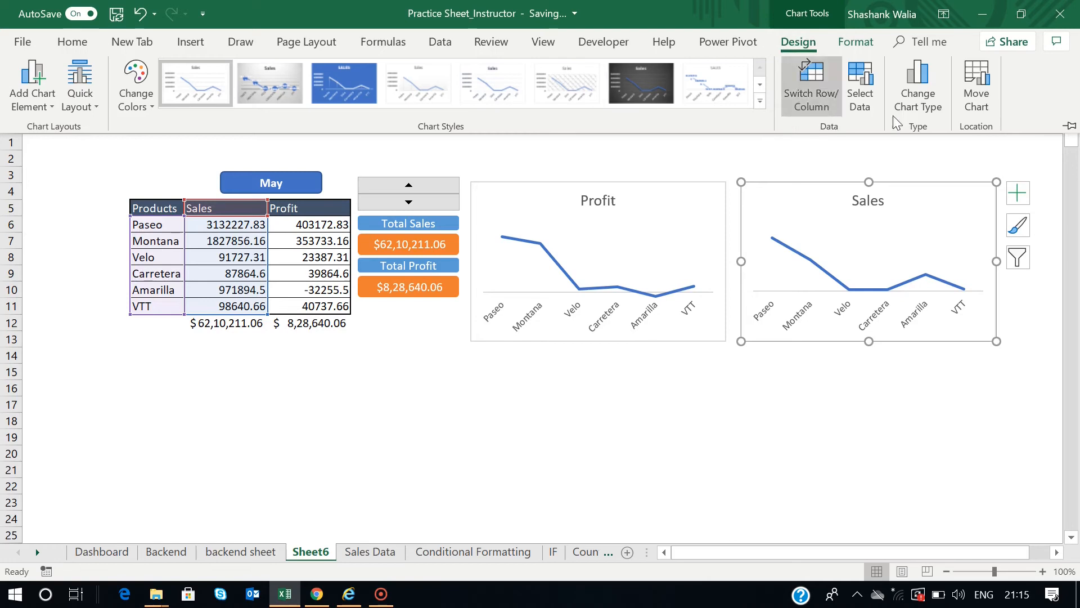
pyautogui.click(929, 107)
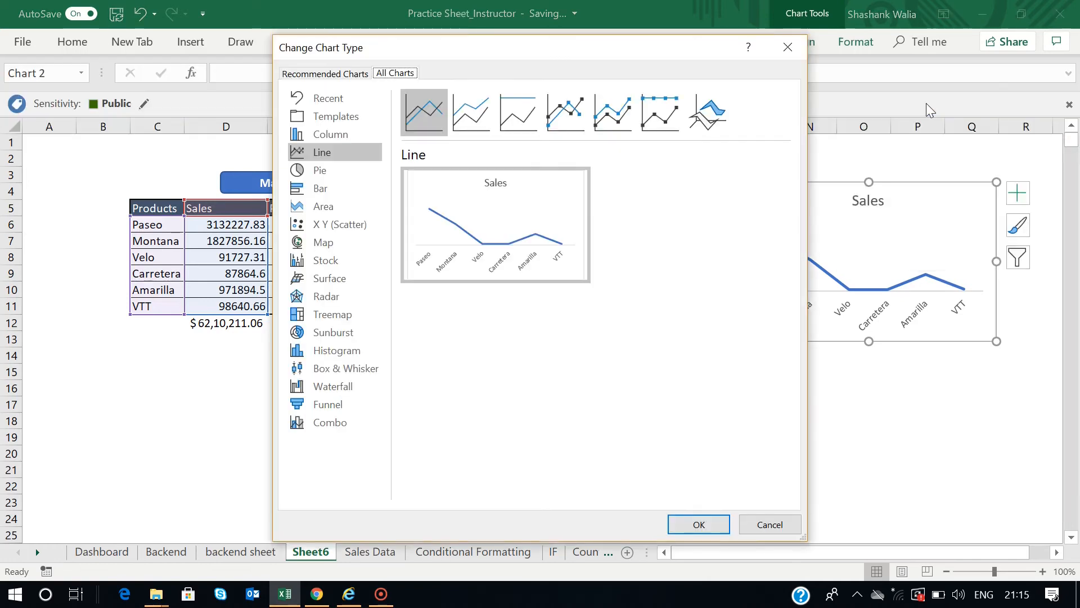
pyautogui.click(574, 117)
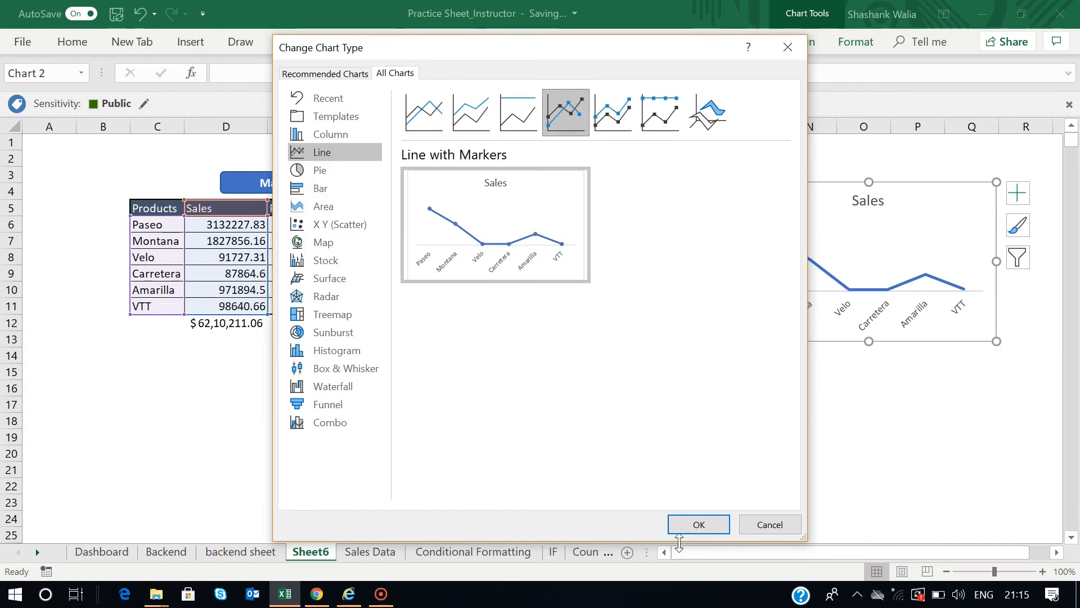
pyautogui.click(683, 526)
# Change the Profit chart's type to Line with Markers as well.
pyautogui.click(651, 239)
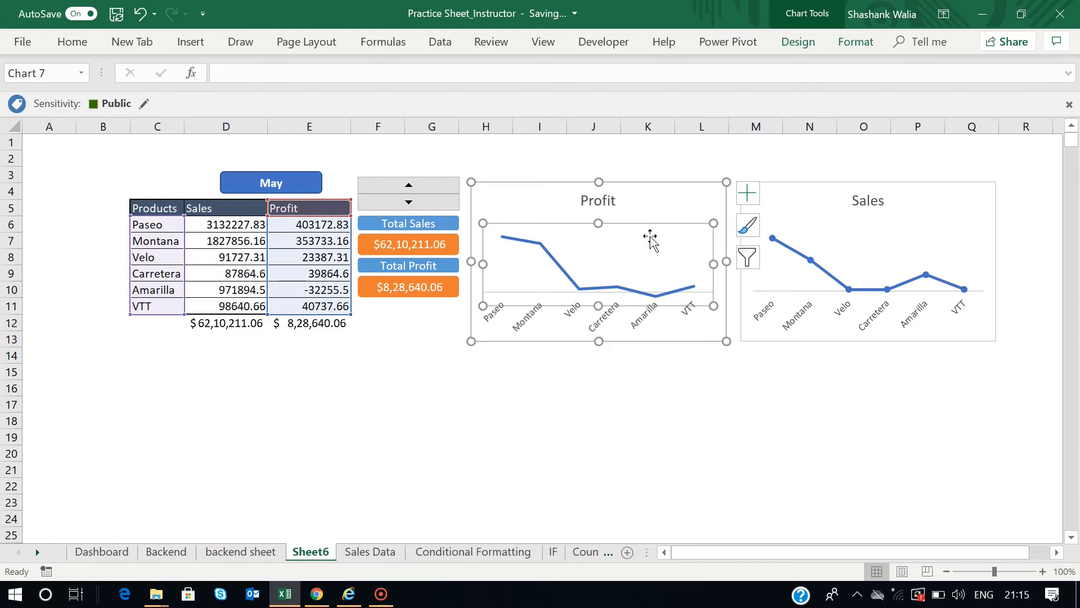
pyautogui.click(693, 181)
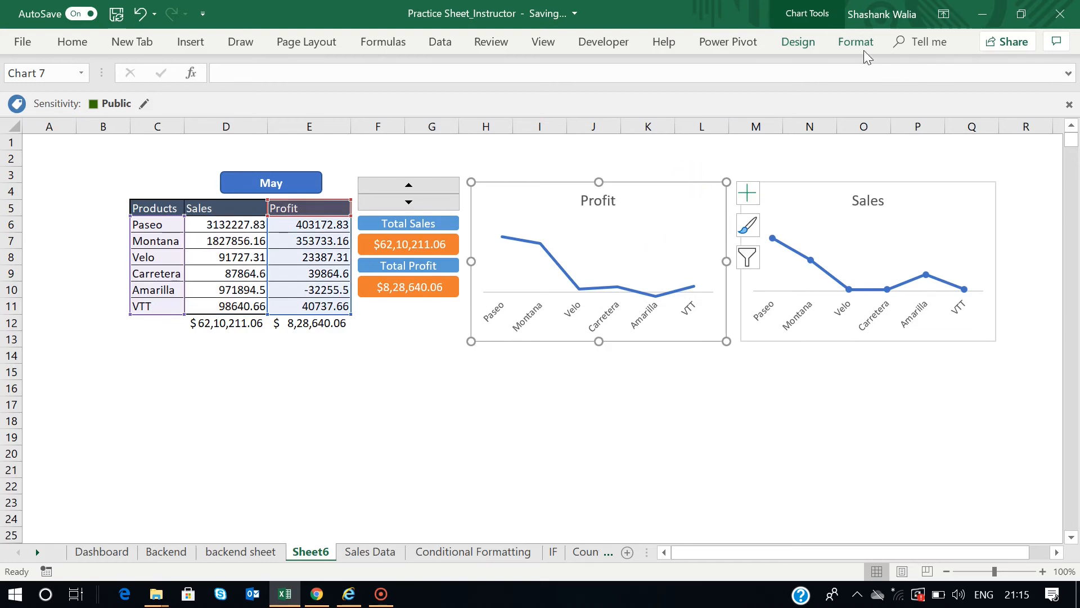
pyautogui.click(798, 41)
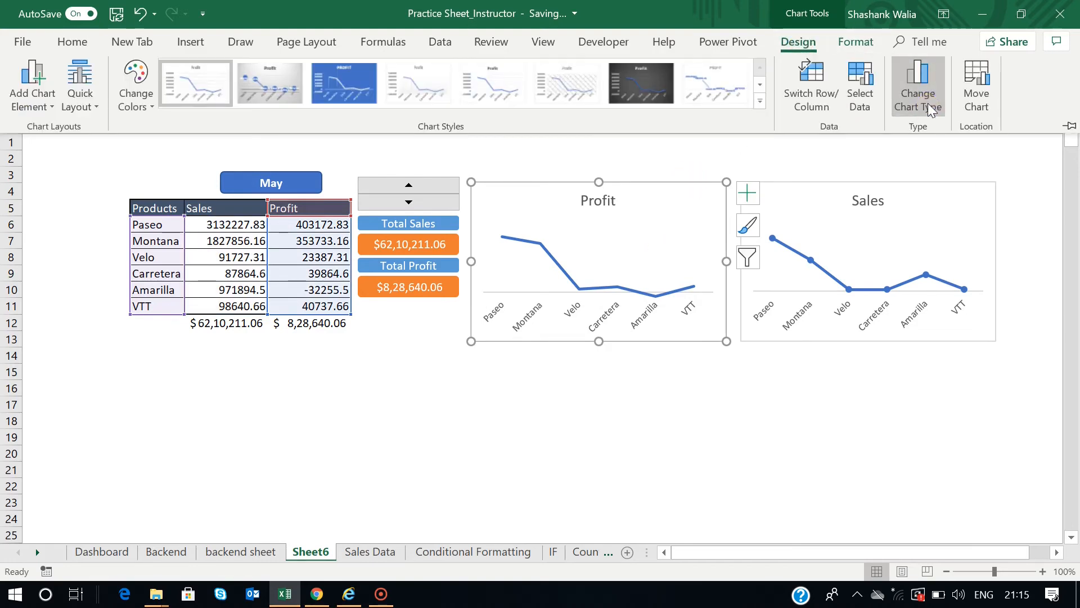
pyautogui.click(918, 96)
pyautogui.click(581, 120)
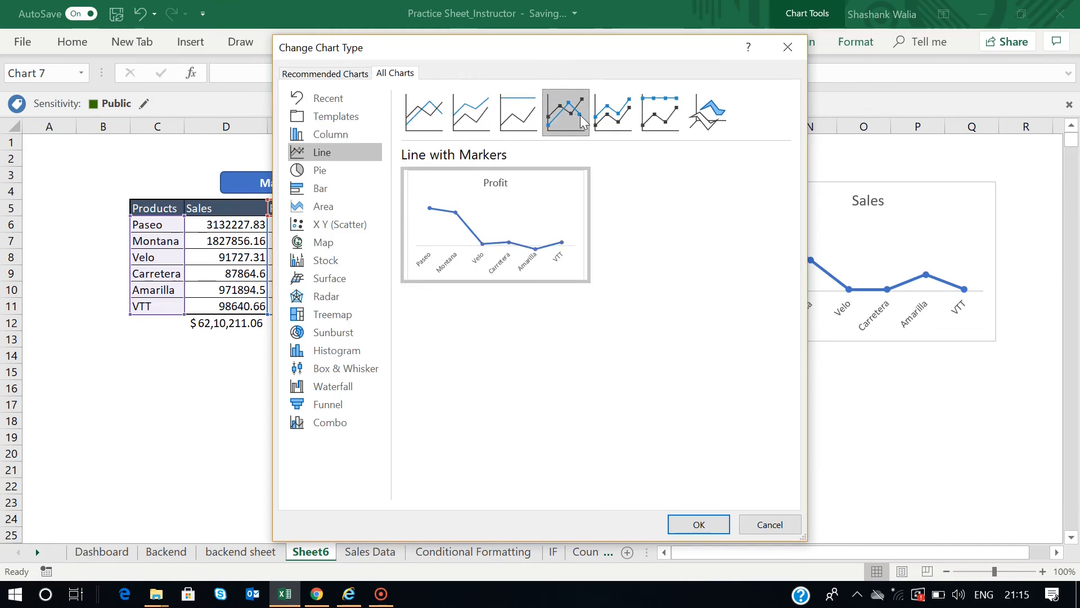
pyautogui.click(700, 525)
pyautogui.click(758, 453)
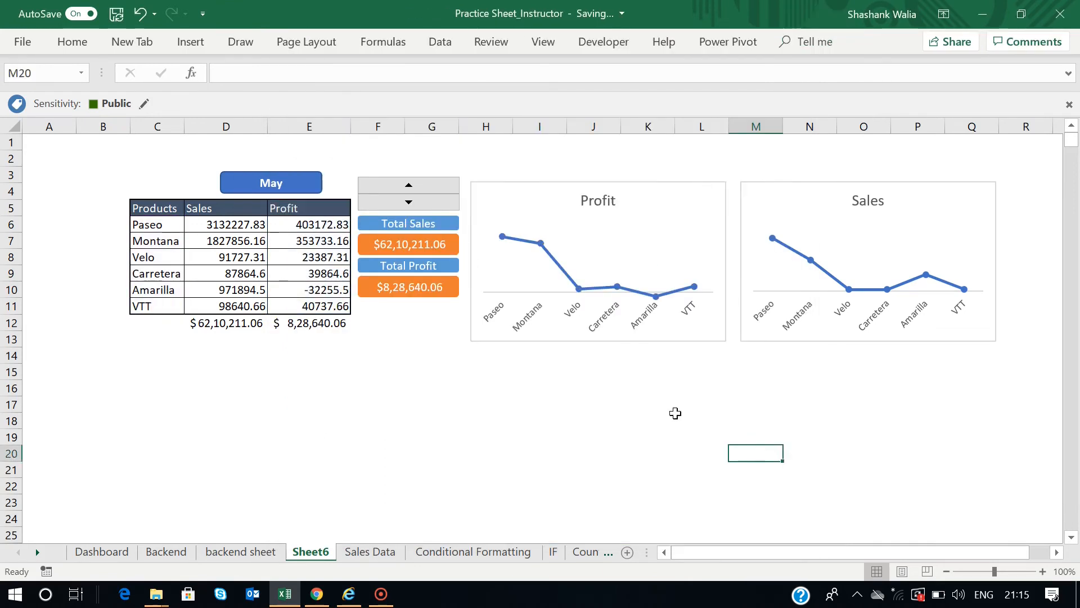
# Look at the Dashboard sheet for reference and return to Sheet6.
pyautogui.click(113, 552)
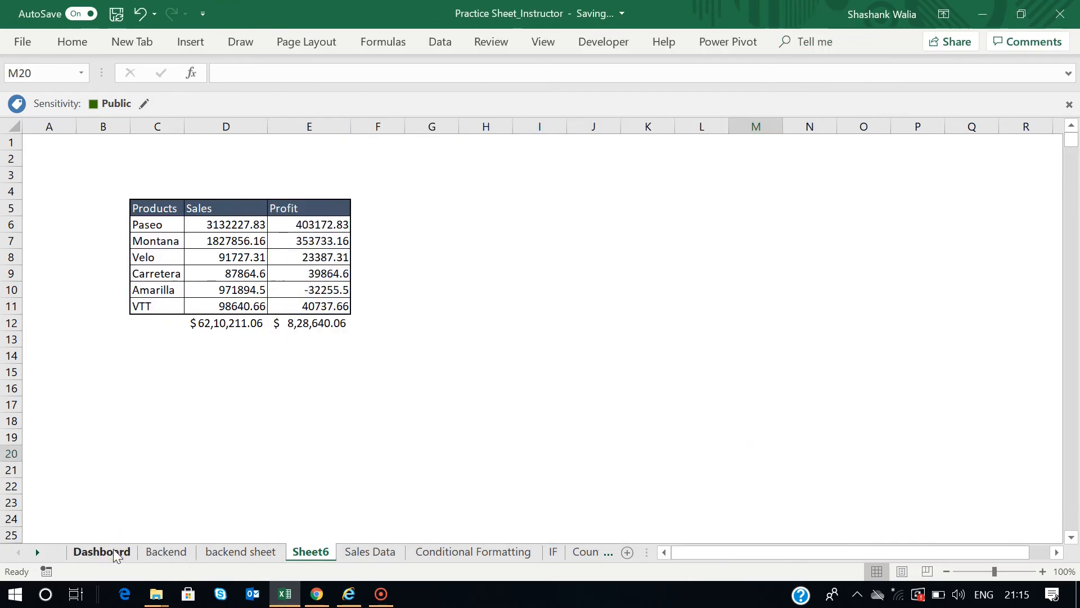
pyautogui.click(310, 551)
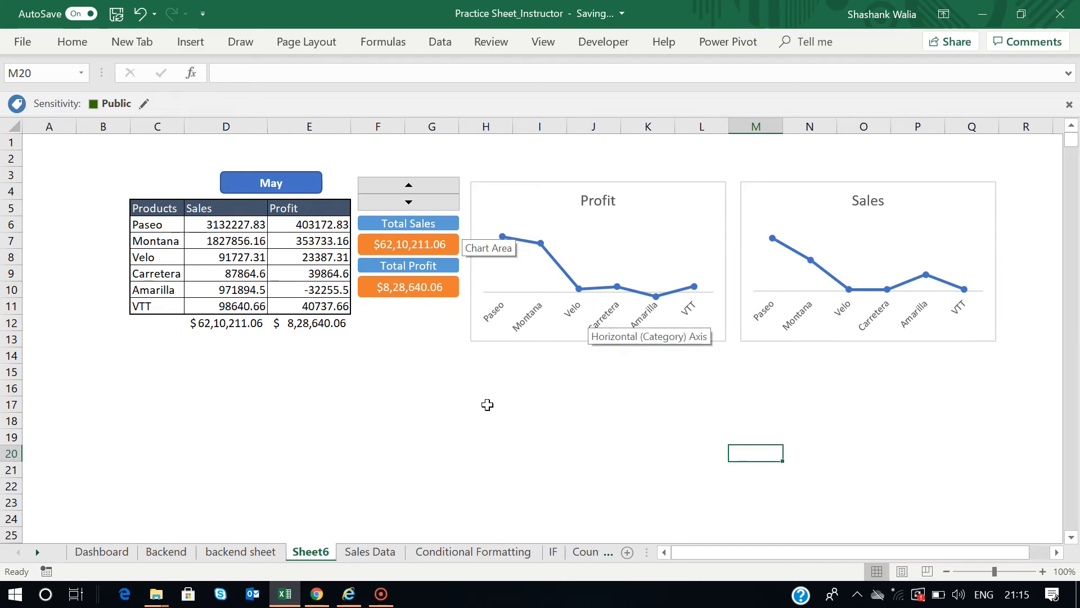
pyautogui.click(448, 430)
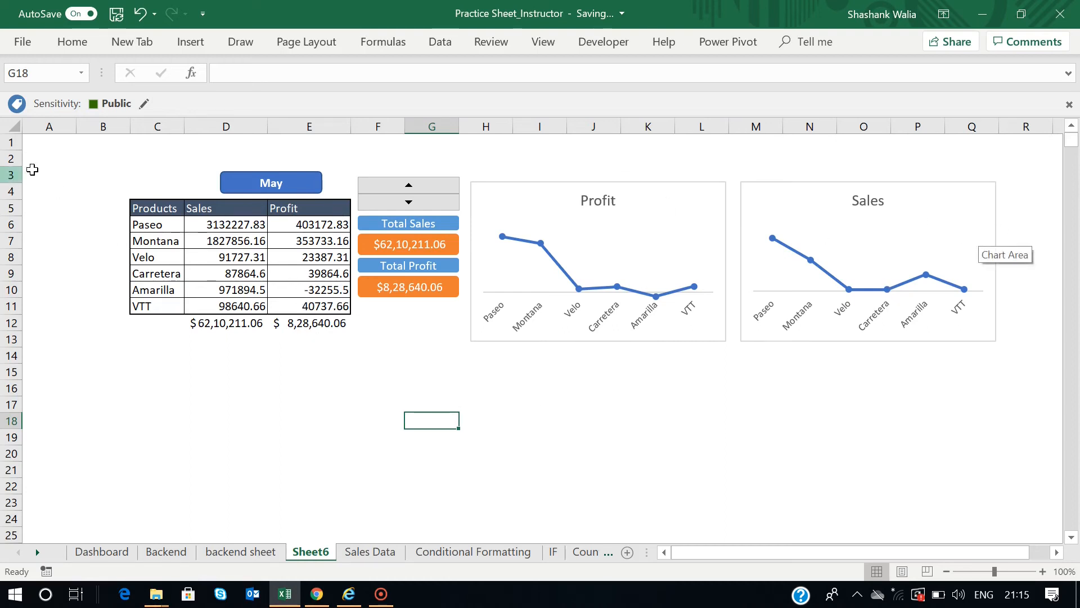
# Draw a Group Box form control around the month label, table, spin button, total boxes and both charts on Sheet6.
pyautogui.click(609, 38)
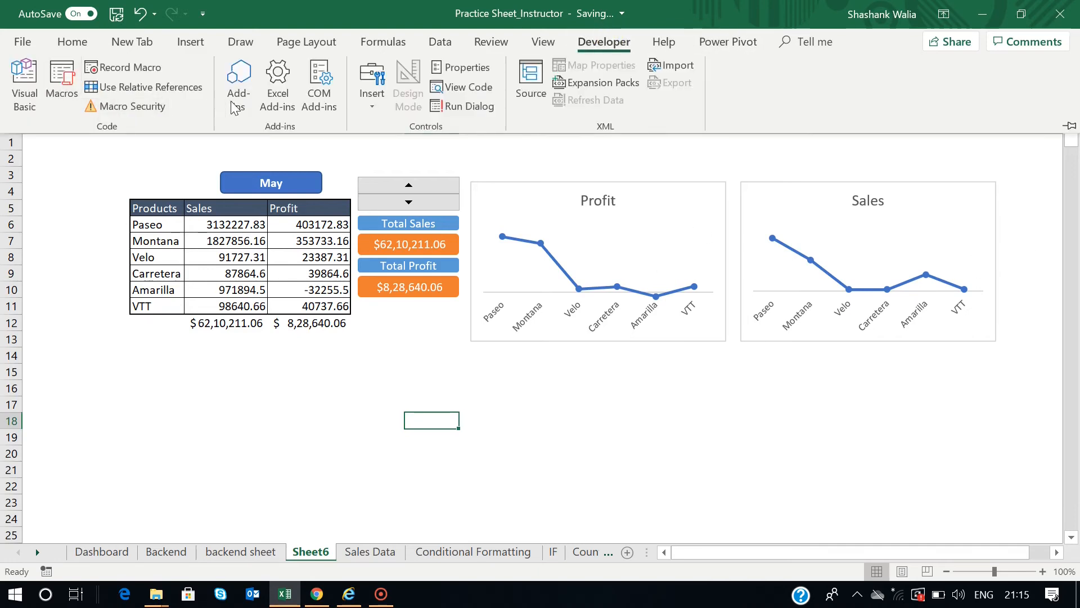
pyautogui.click(369, 109)
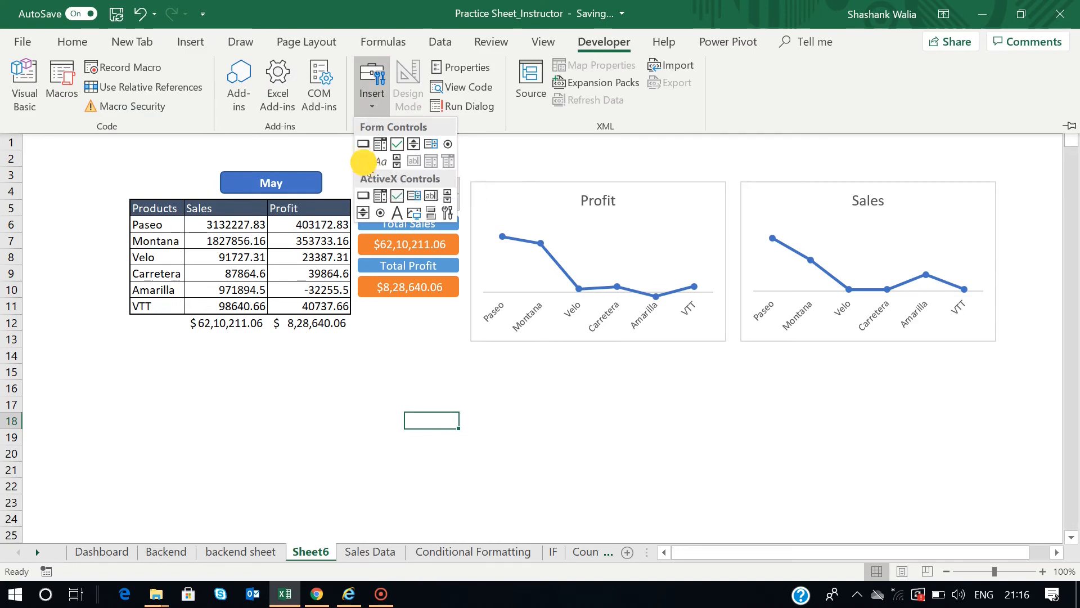
pyautogui.click(364, 162)
pyautogui.moveTo(110, 157)
pyautogui.mouseDown()
pyautogui.moveTo(179, 275)
pyautogui.moveTo(701, 366)
pyautogui.moveTo(1013, 367)
pyautogui.mouseUp()
# Replace the group box's default title with "Monthly Sales Rep".
pyautogui.click(157, 164)
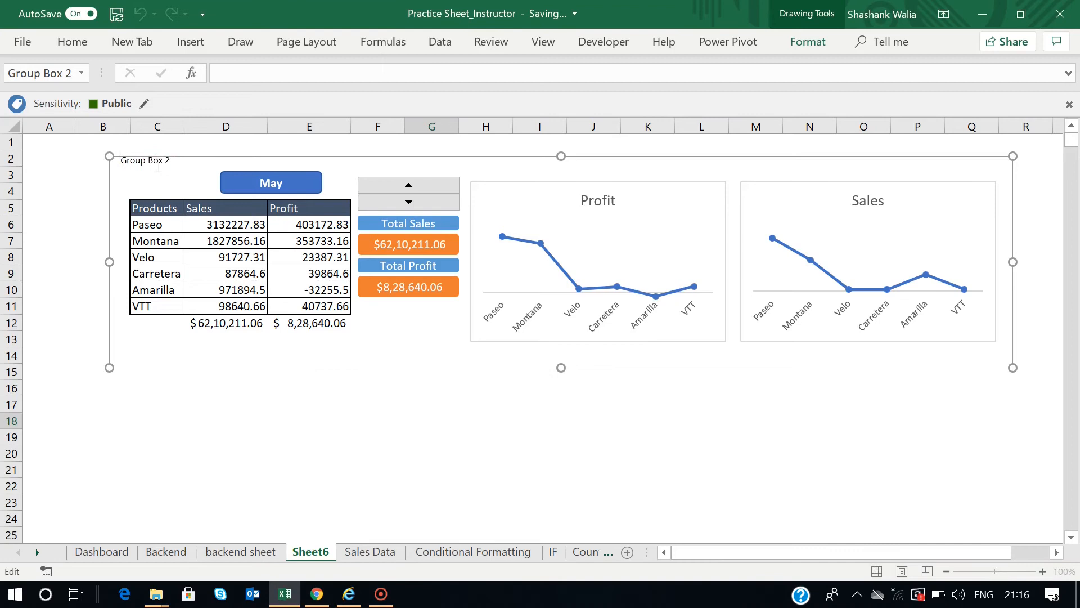
pyautogui.press('Delete')
pyautogui.press('Delete')
pyautogui.write('Monthly Sales Rep')
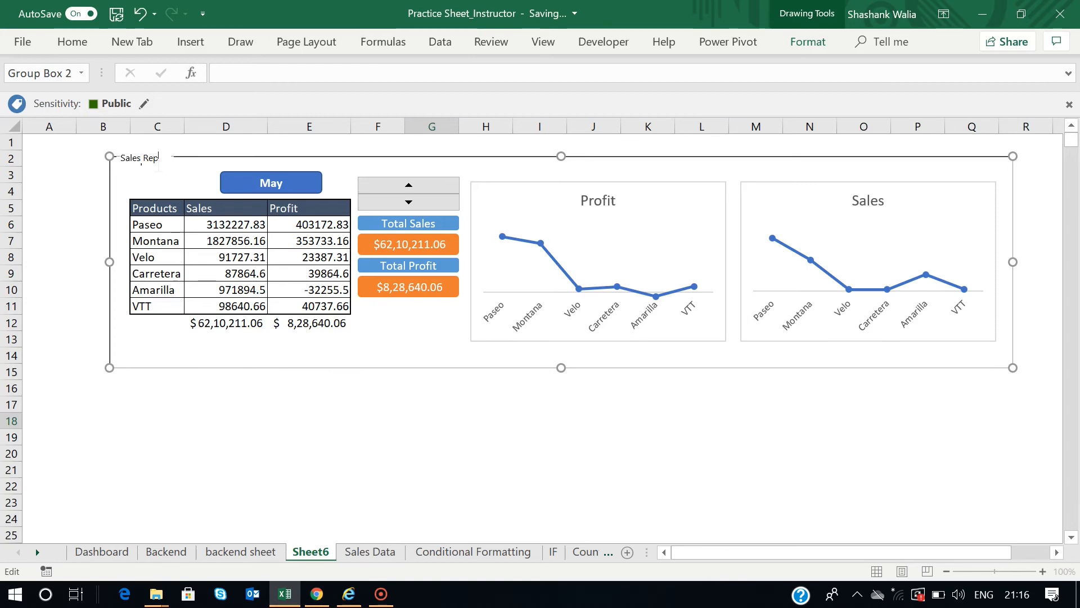
pyautogui.click(214, 408)
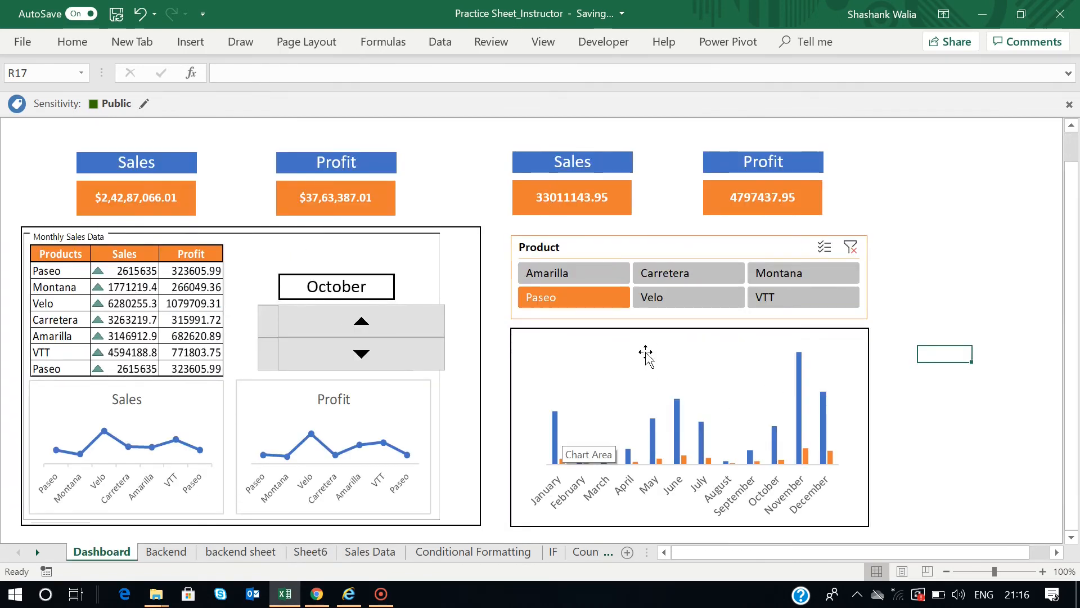
# Examine the Product slicer on the Dashboard sheet, the Sales Data table and the monthly summary on the Backend sheet.
pyautogui.click(561, 237)
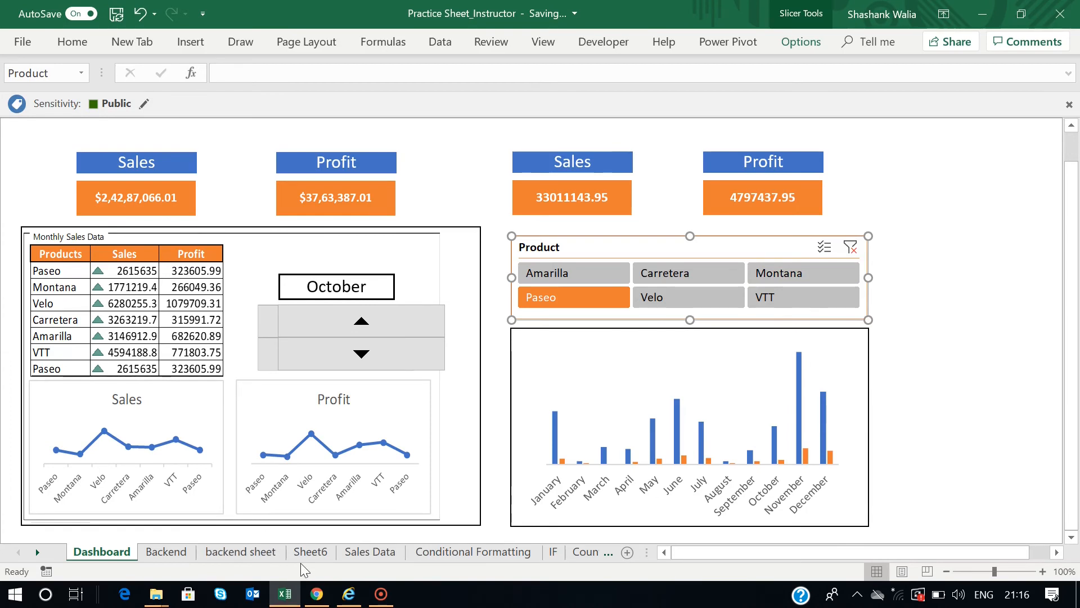
pyautogui.click(310, 552)
pyautogui.click(353, 552)
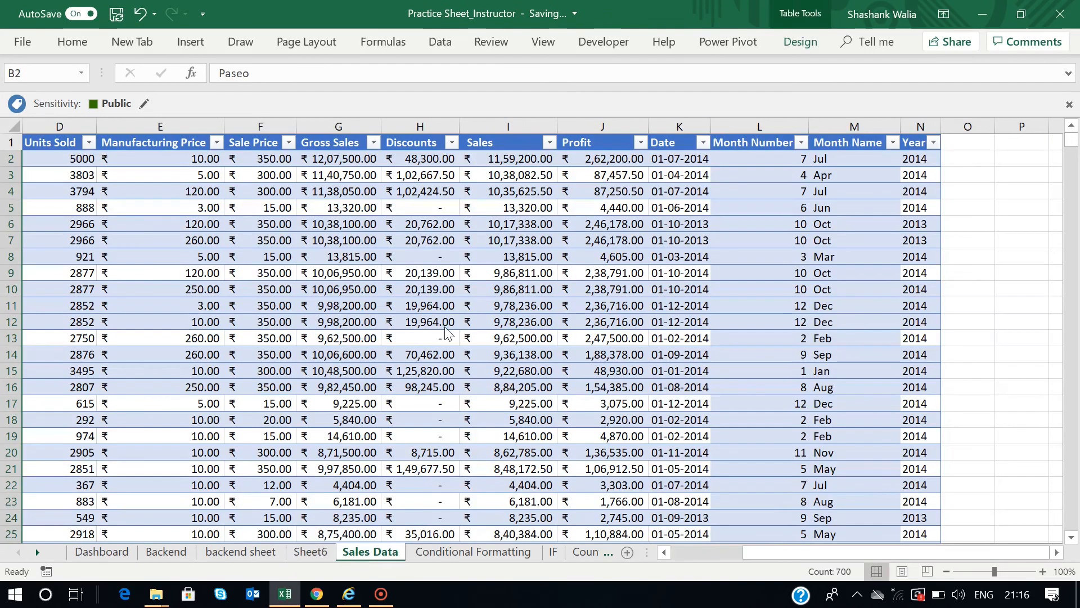
pyautogui.click(325, 290)
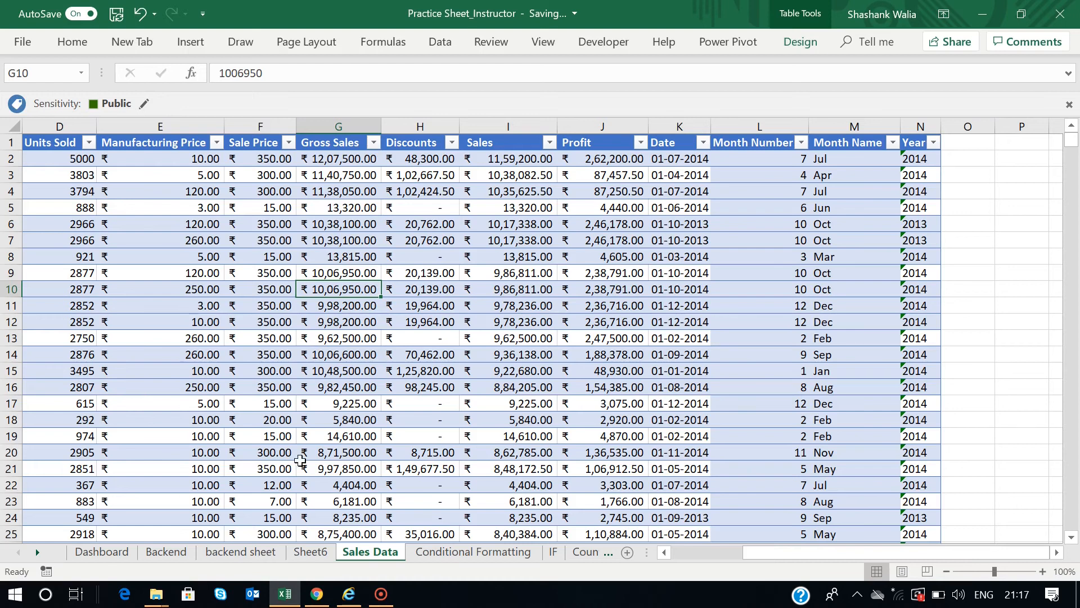
pyautogui.click(218, 554)
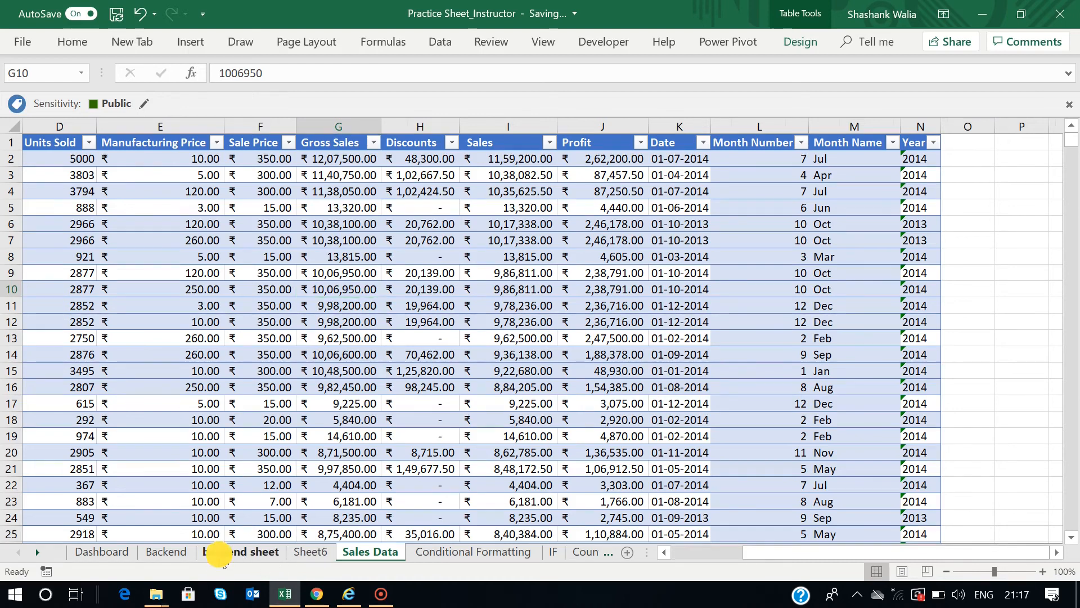
pyautogui.click(169, 553)
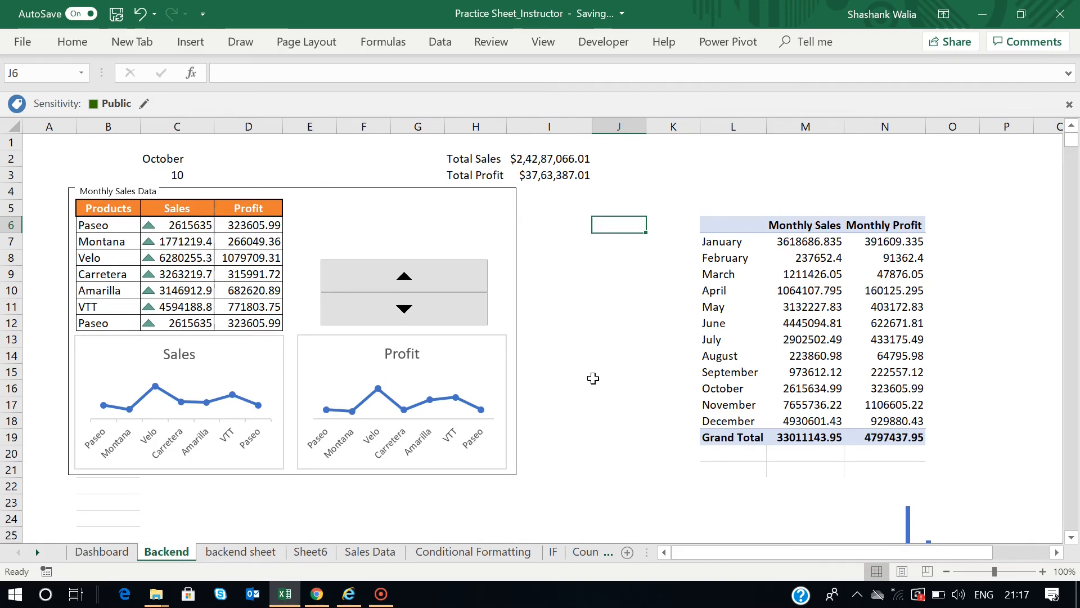
# Create a PivotTable from the Sales_Data table and place it on the existing backend sheet at cell F3.
pyautogui.click(364, 554)
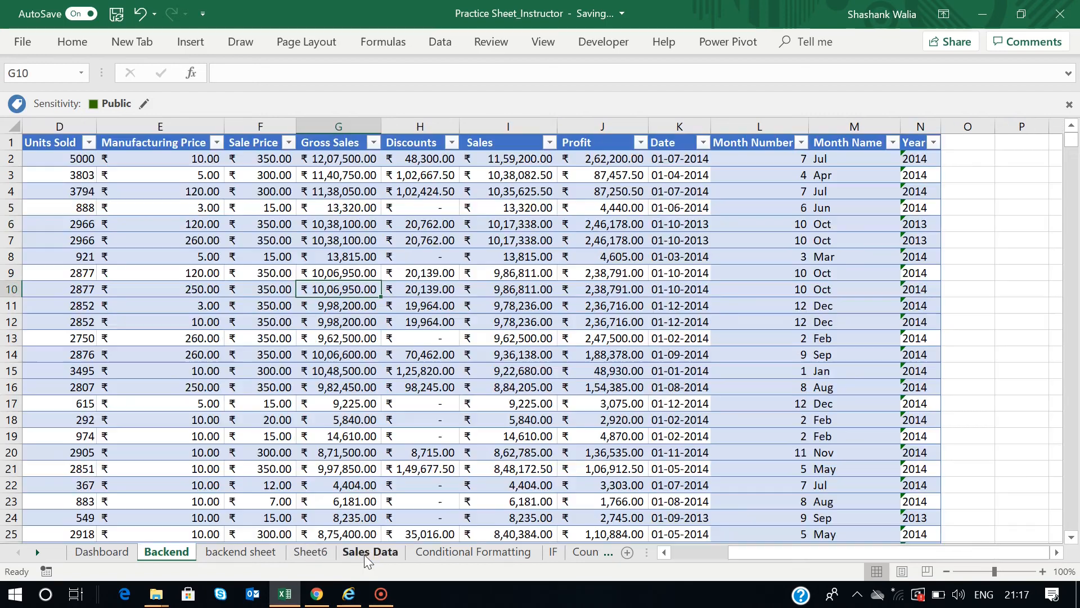
pyautogui.moveTo(759, 553); pyautogui.dragTo(682, 551)
pyautogui.click(372, 260)
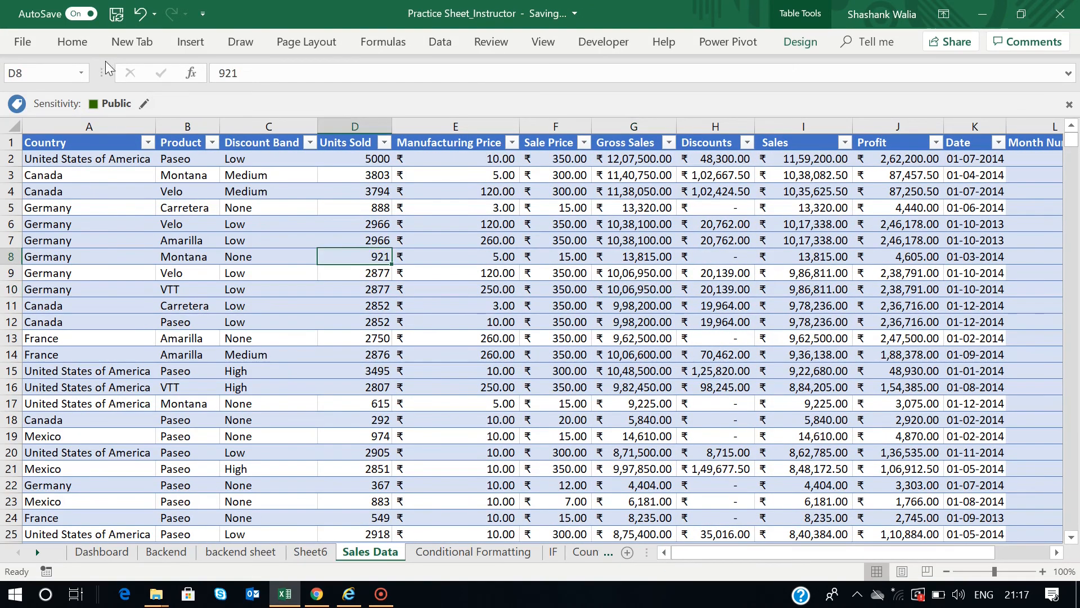
pyautogui.click(189, 42)
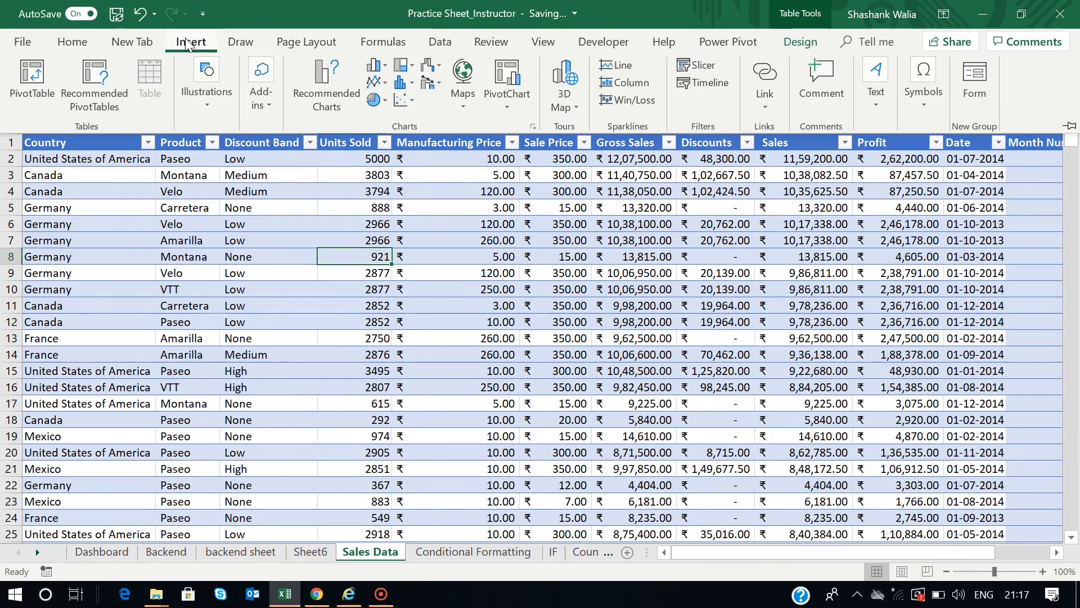
pyautogui.click(22, 89)
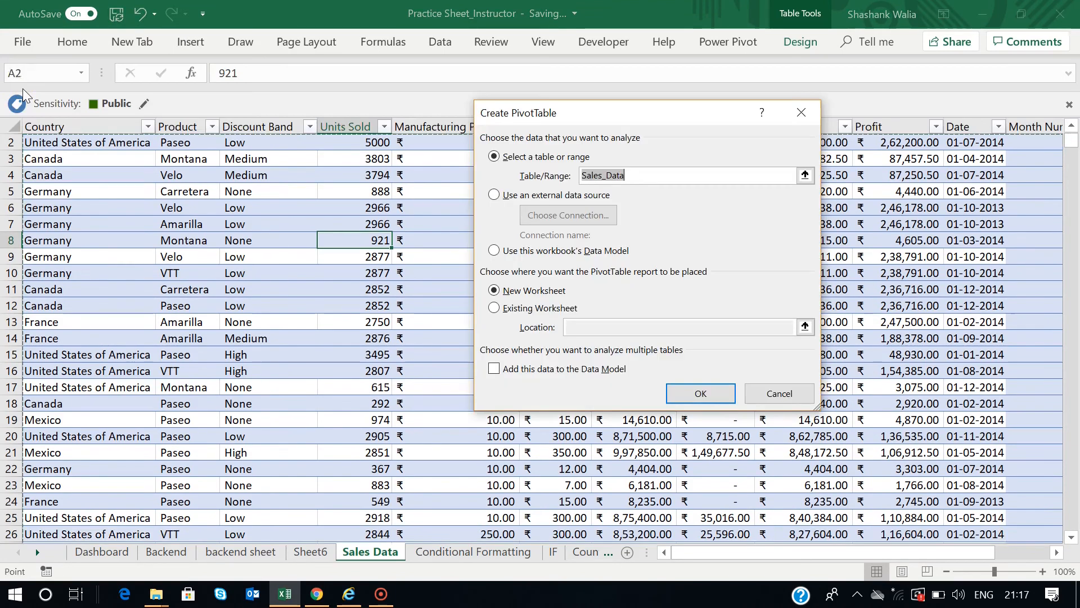
pyautogui.click(494, 309)
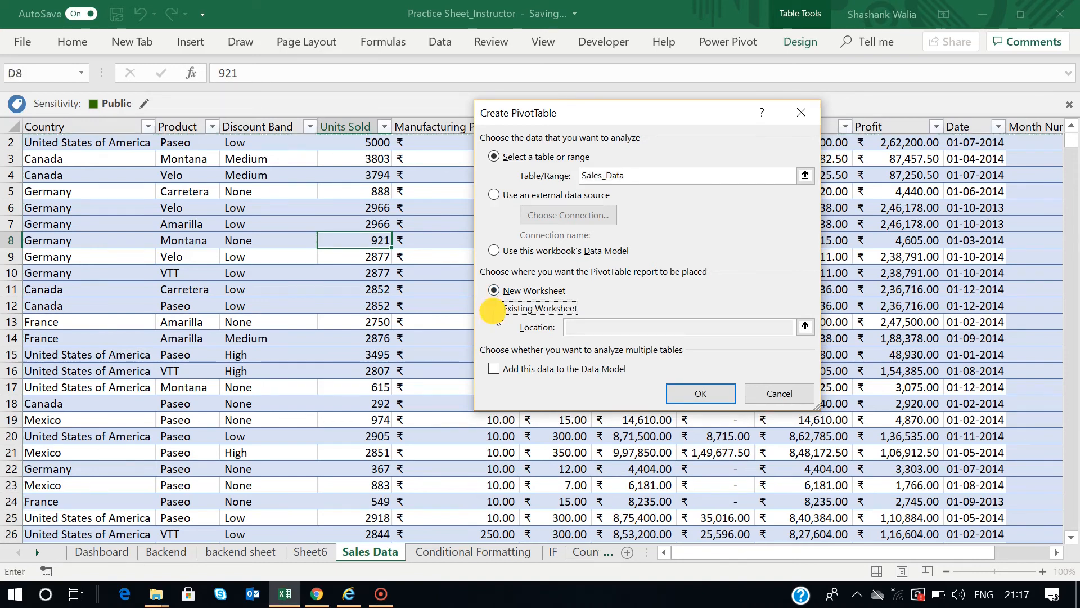
pyautogui.click(805, 327)
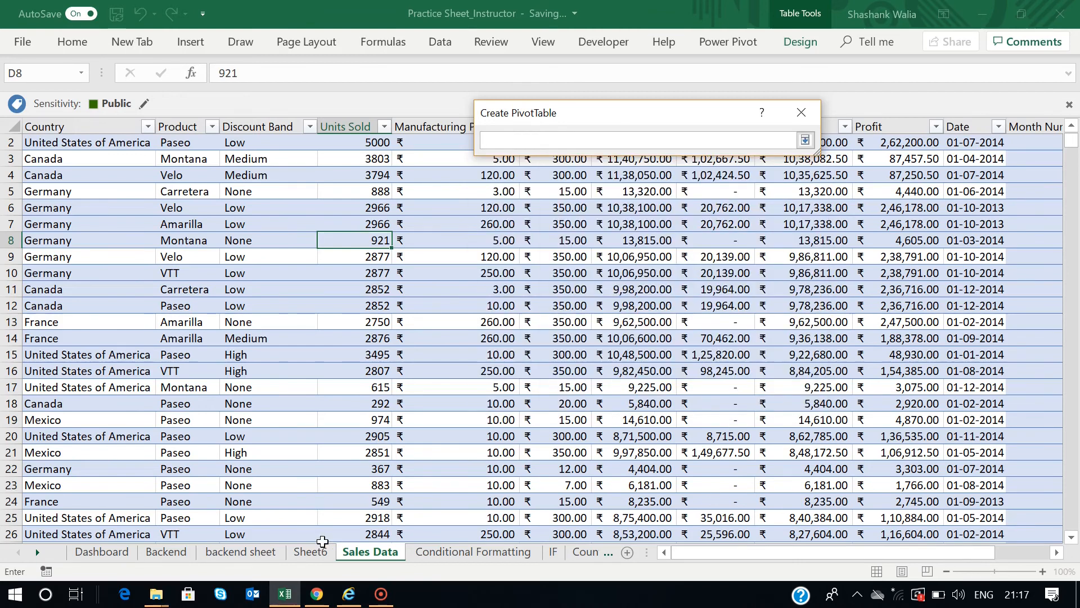
pyautogui.click(265, 554)
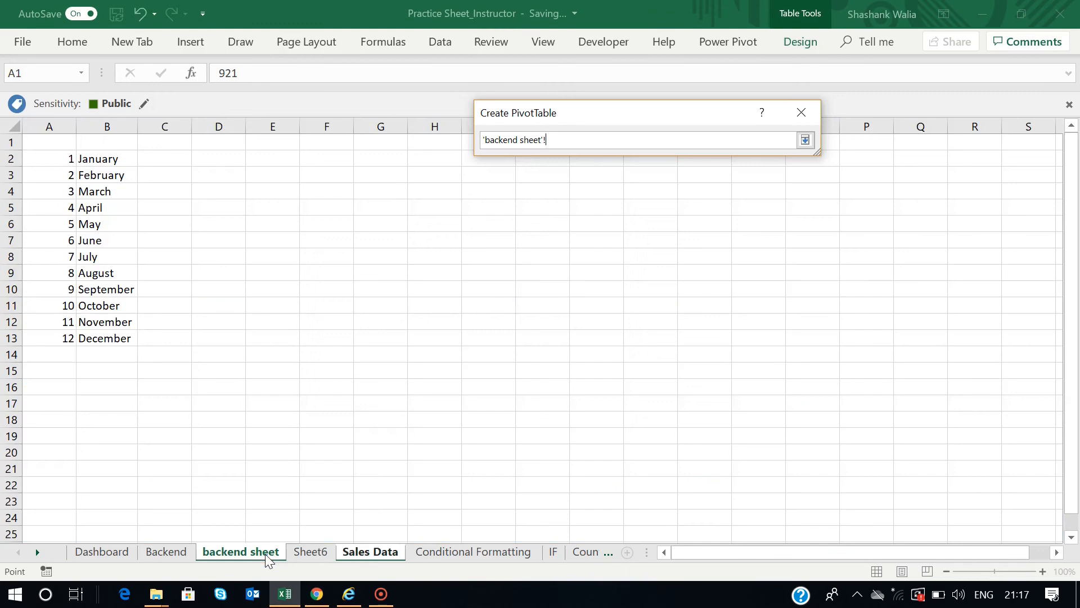
pyautogui.click(333, 175)
pyautogui.click(805, 140)
pyautogui.click(691, 395)
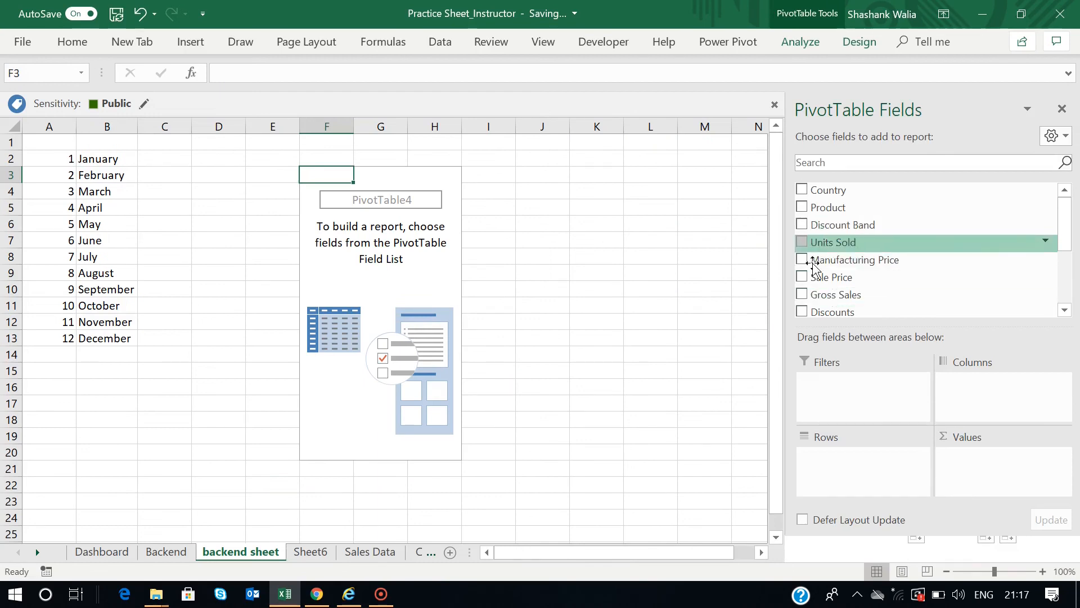
# Lay out the PivotTable with Month Name as rows and the sums of Sales and Profit as values.
pyautogui.scroll(-1, 832, 279)
pyautogui.scroll(-2, 831, 282)
pyautogui.moveTo(832, 282); pyautogui.dragTo(856, 477)
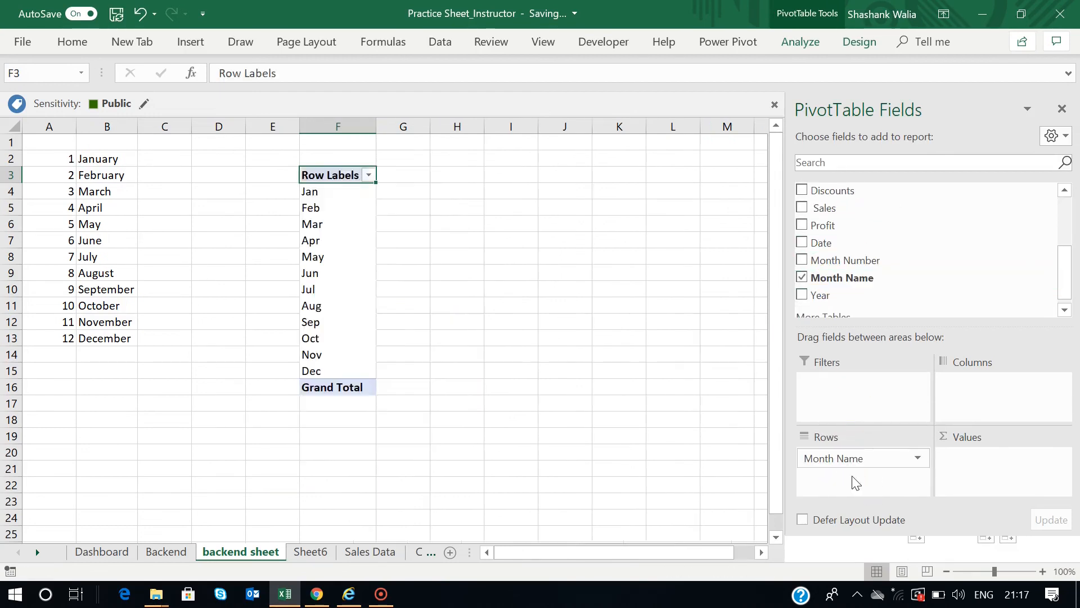
pyautogui.scroll(1, 861, 261)
pyautogui.moveTo(826, 238); pyautogui.dragTo(980, 470)
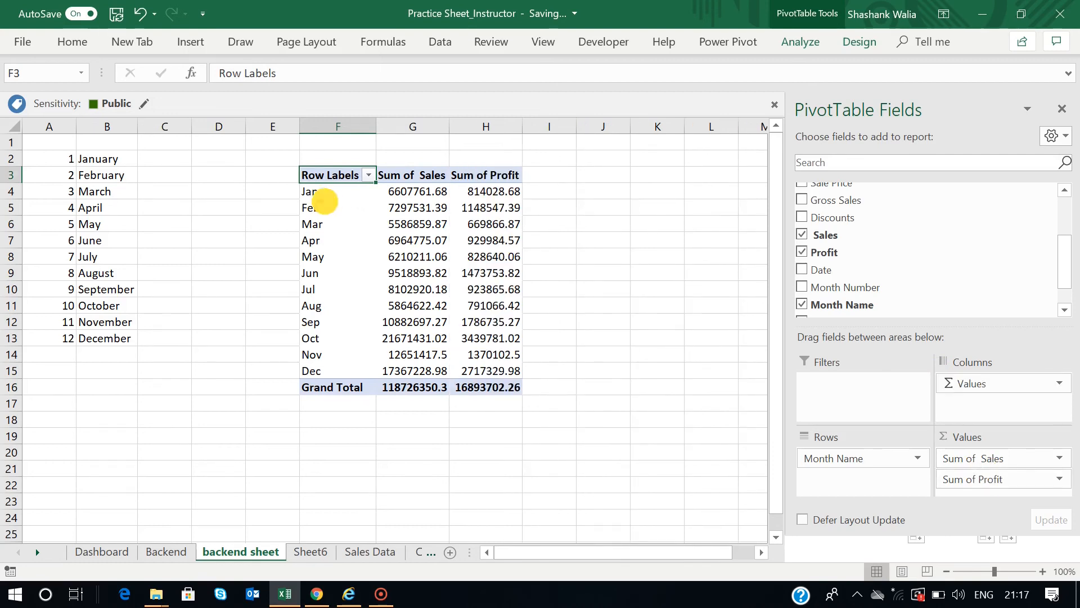
pyautogui.click(332, 204)
pyautogui.click(421, 191)
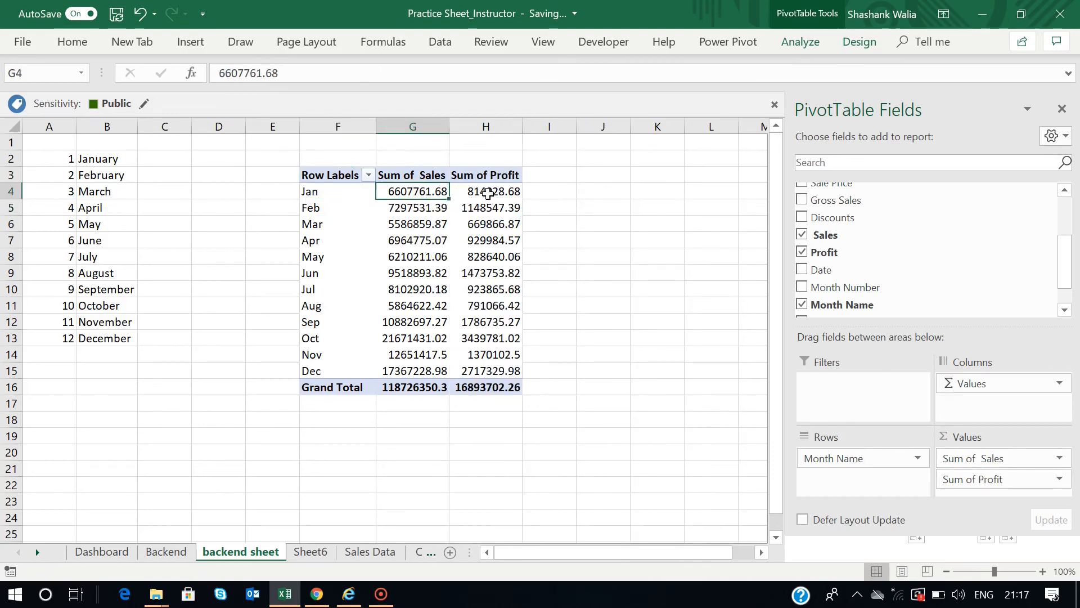
pyautogui.click(487, 193)
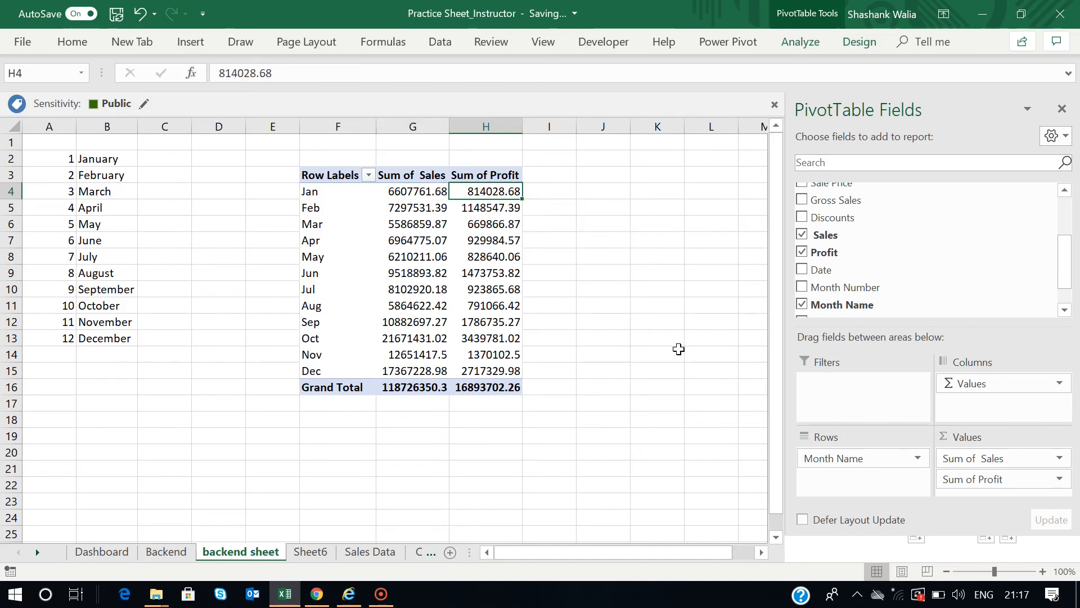
# Insert a Clustered Column PivotChart based on the monthly sales and profit PivotTable.
pyautogui.click(479, 273)
pyautogui.click(188, 45)
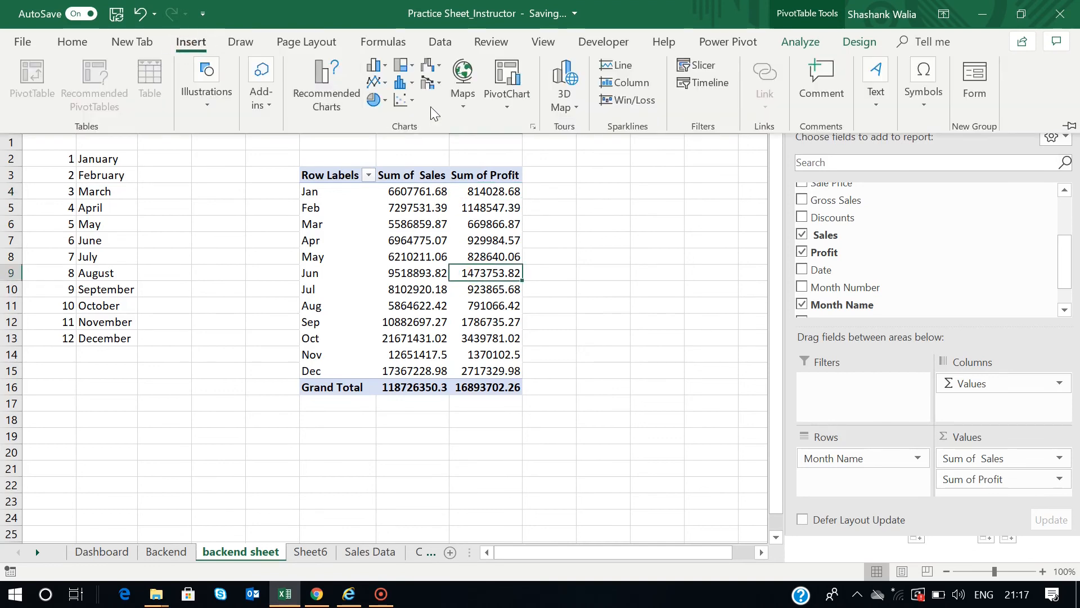
pyautogui.click(496, 104)
pyautogui.click(526, 120)
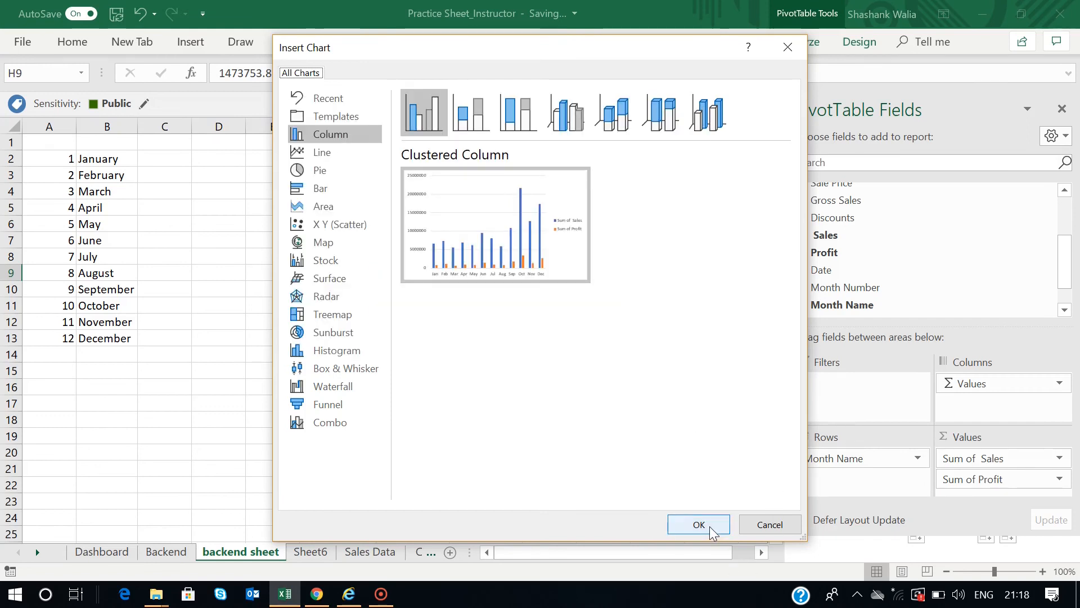
pyautogui.click(699, 524)
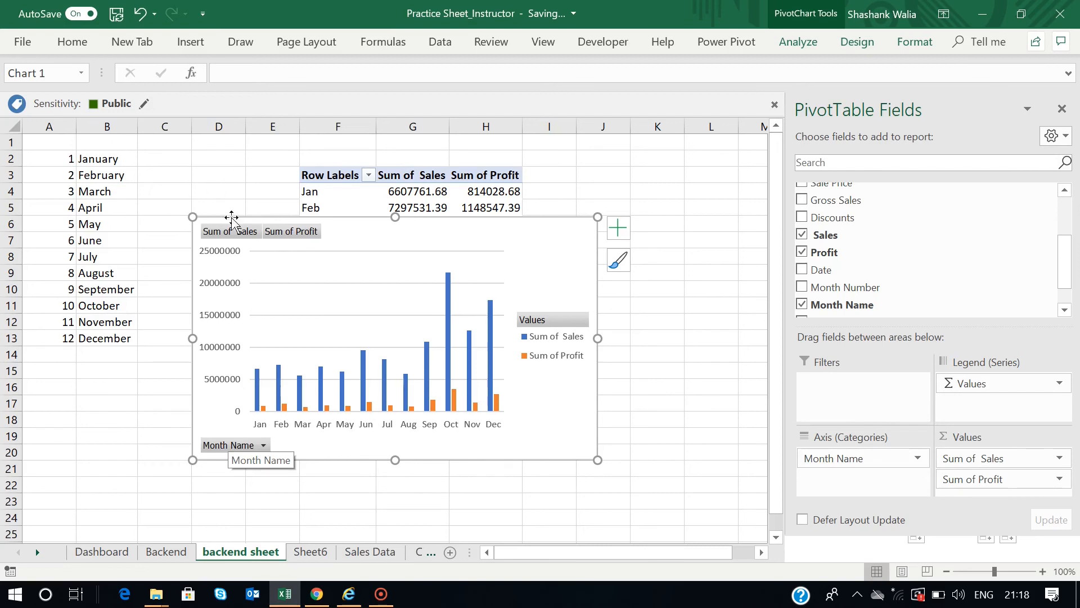
pyautogui.rightClick(248, 447)
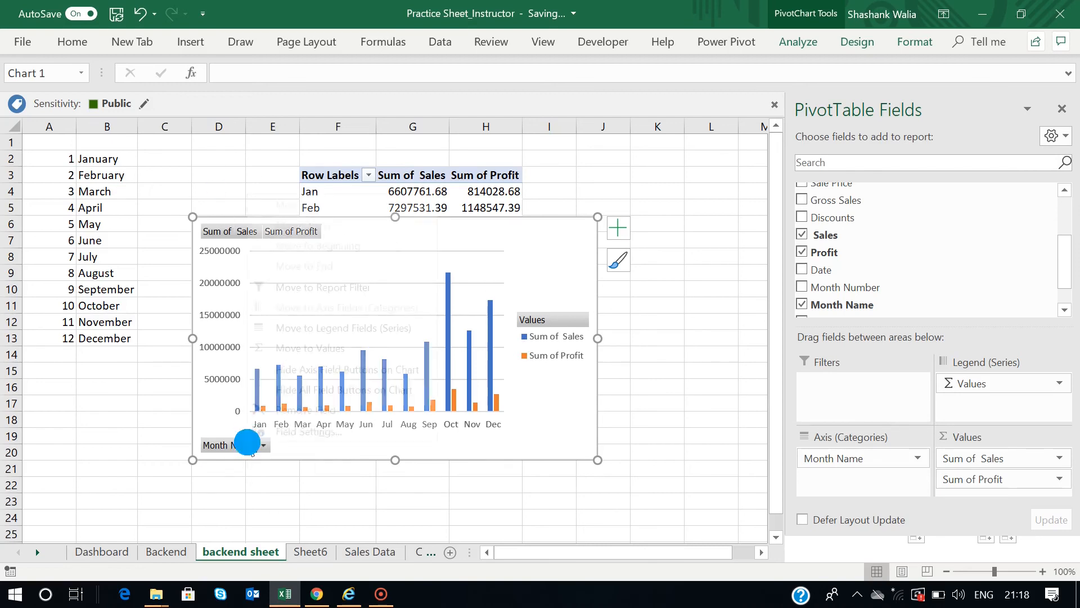
pyautogui.rightClick(235, 447)
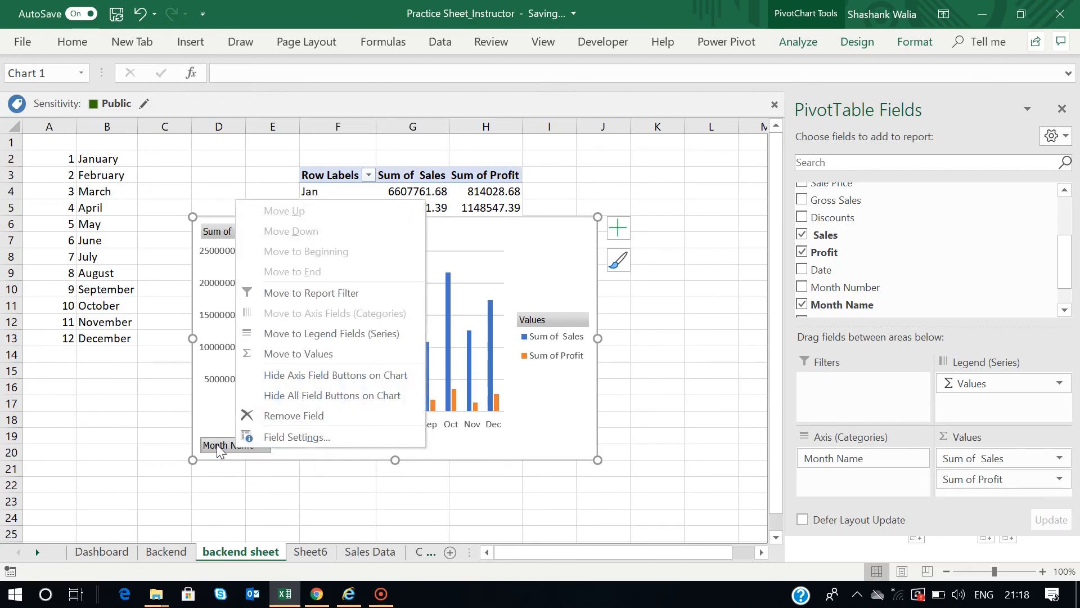
pyautogui.click(292, 414)
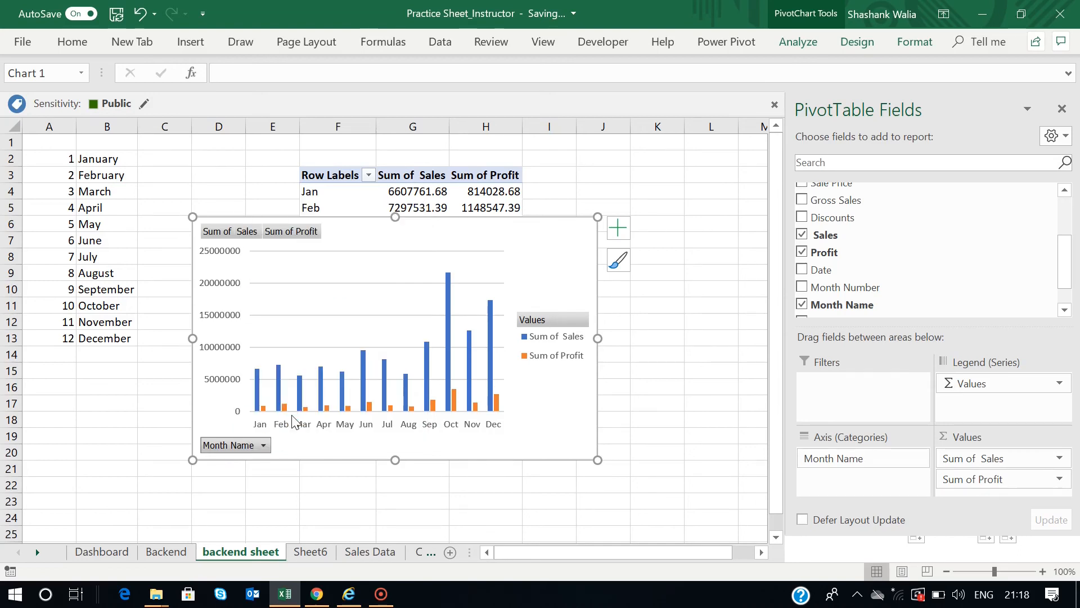
pyautogui.hotkey('ctrl', 'z')
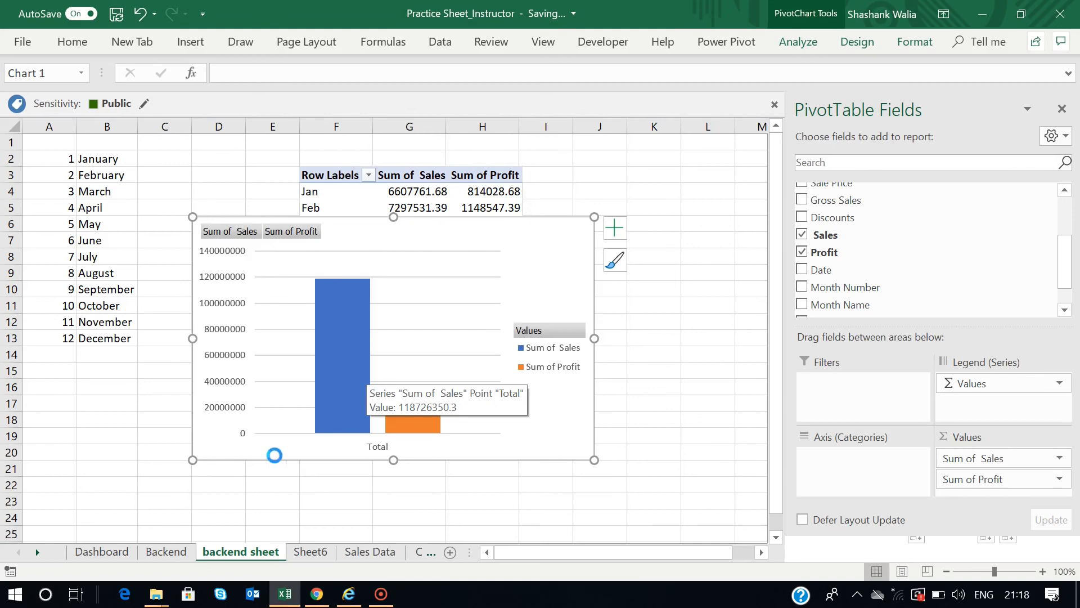
# Declutter the PivotChart by hiding all field buttons and removing the vertical axis and gridlines.
pyautogui.rightClick(258, 447)
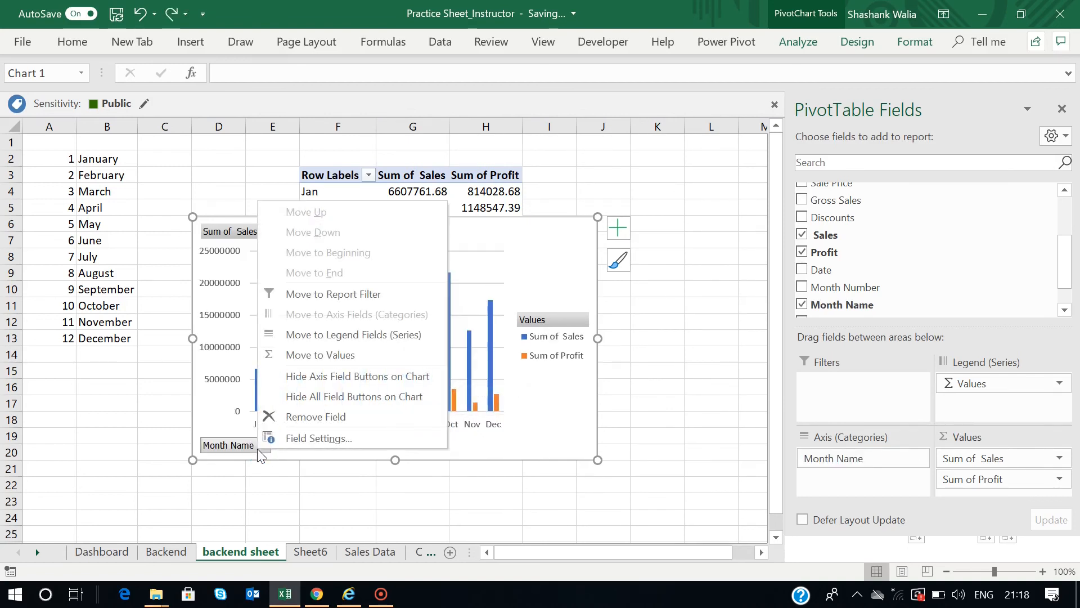
pyautogui.click(323, 397)
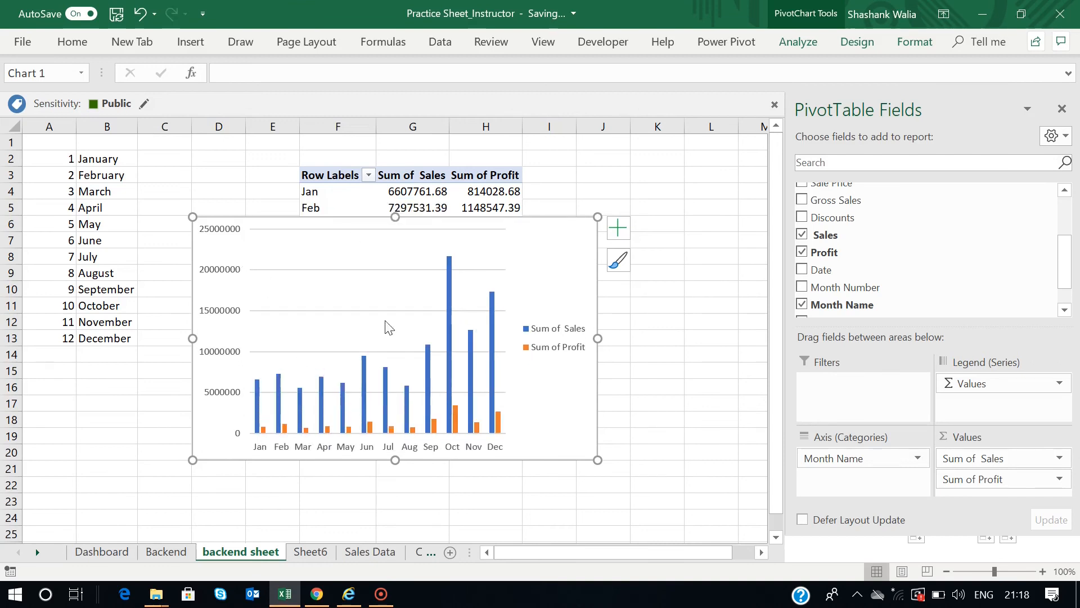
pyautogui.click(221, 275)
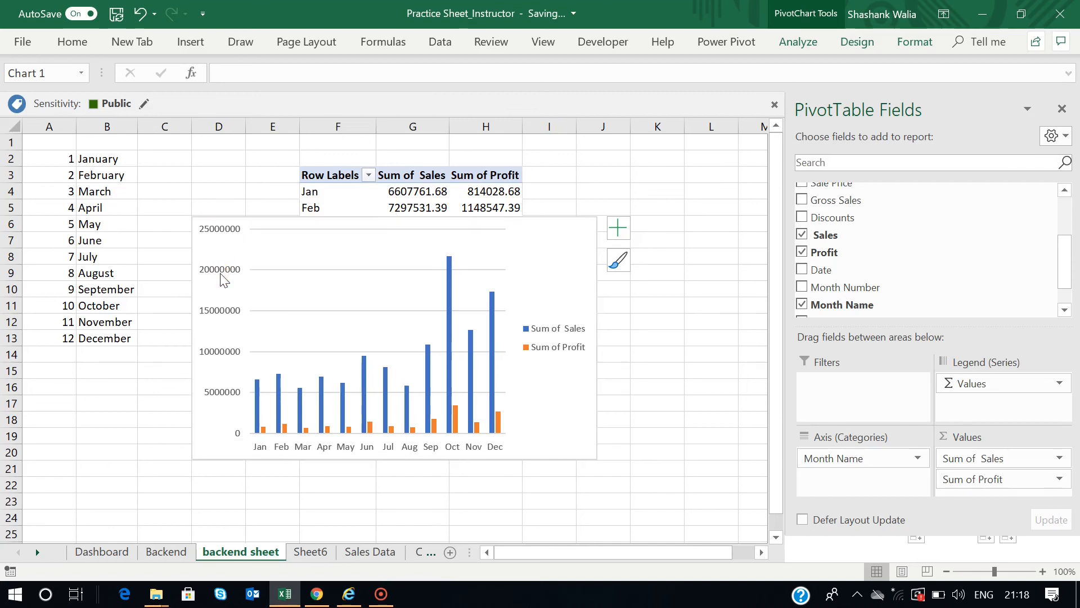
pyautogui.press('Delete')
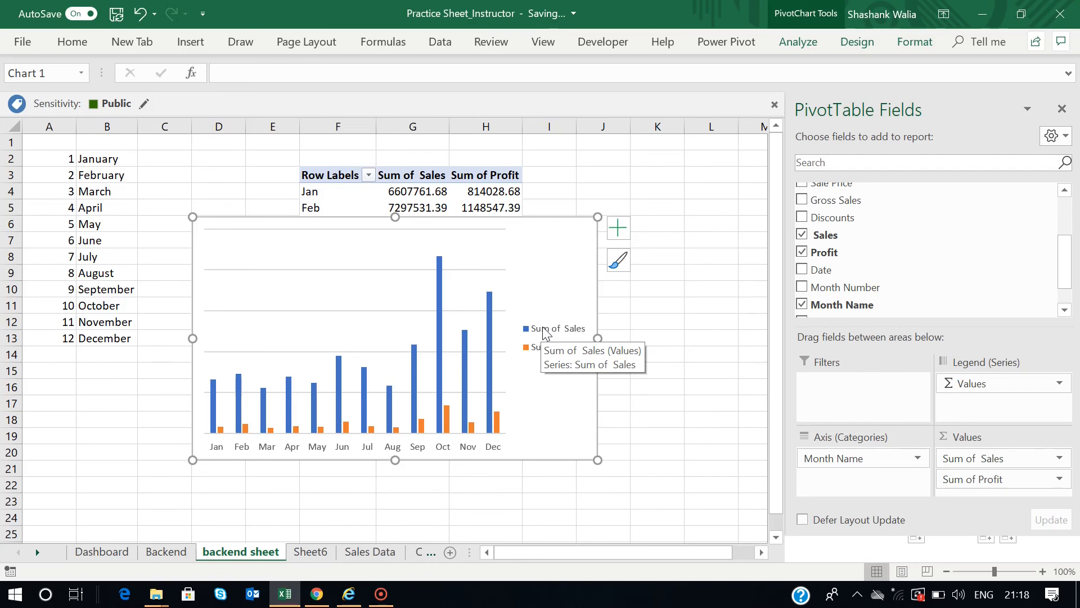
pyautogui.click(619, 227)
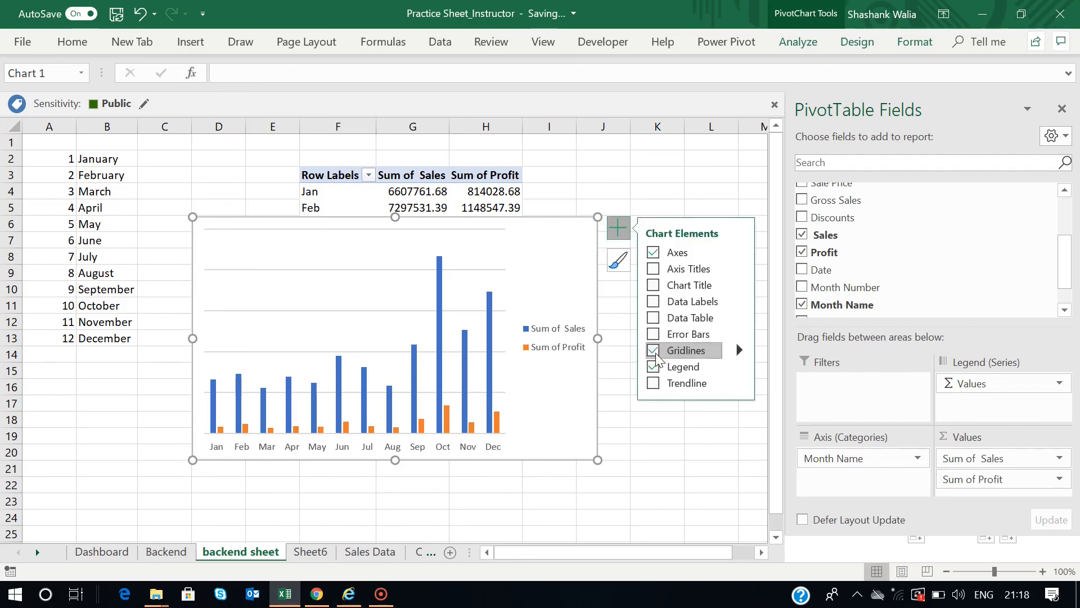
pyautogui.click(654, 353)
# Cut the PivotChart from the backend sheet and paste it into Sheet6 at cell D17.
pyautogui.moveTo(552, 242); pyautogui.dragTo(575, 295)
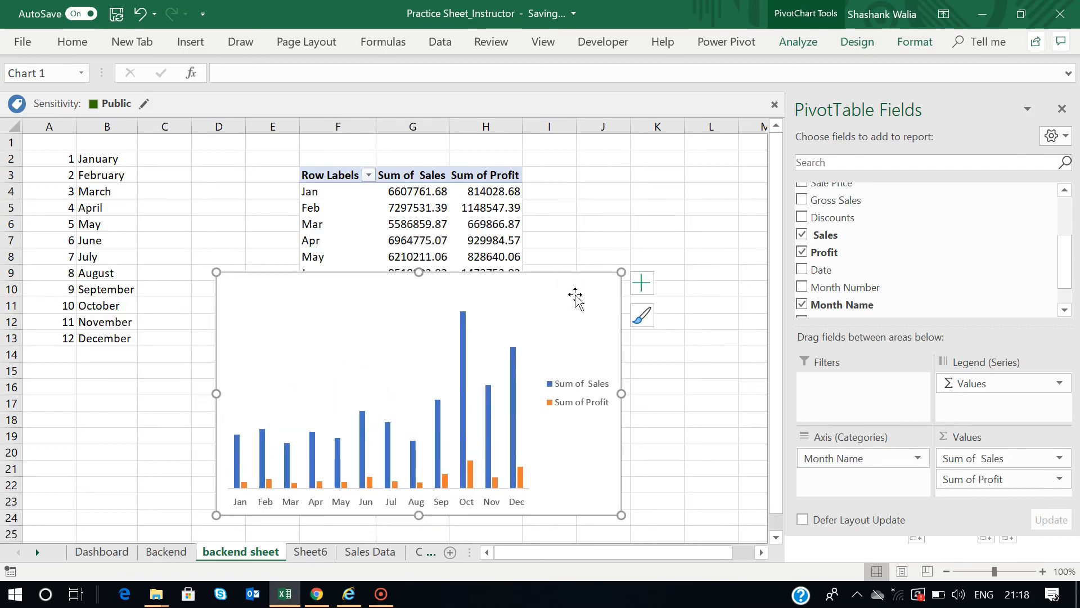
pyautogui.press('Delete')
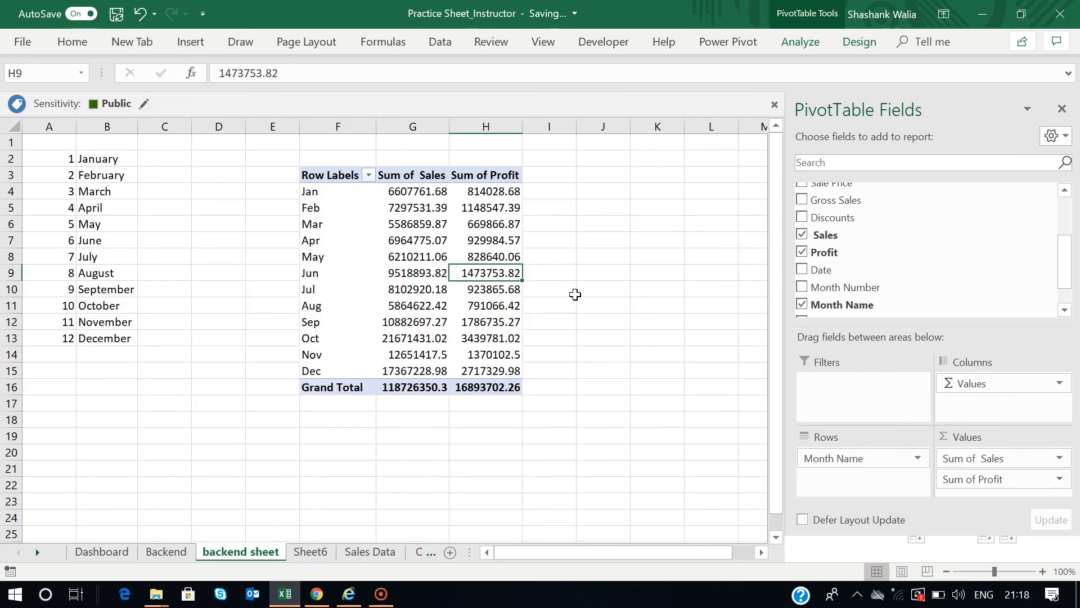
pyautogui.click(310, 552)
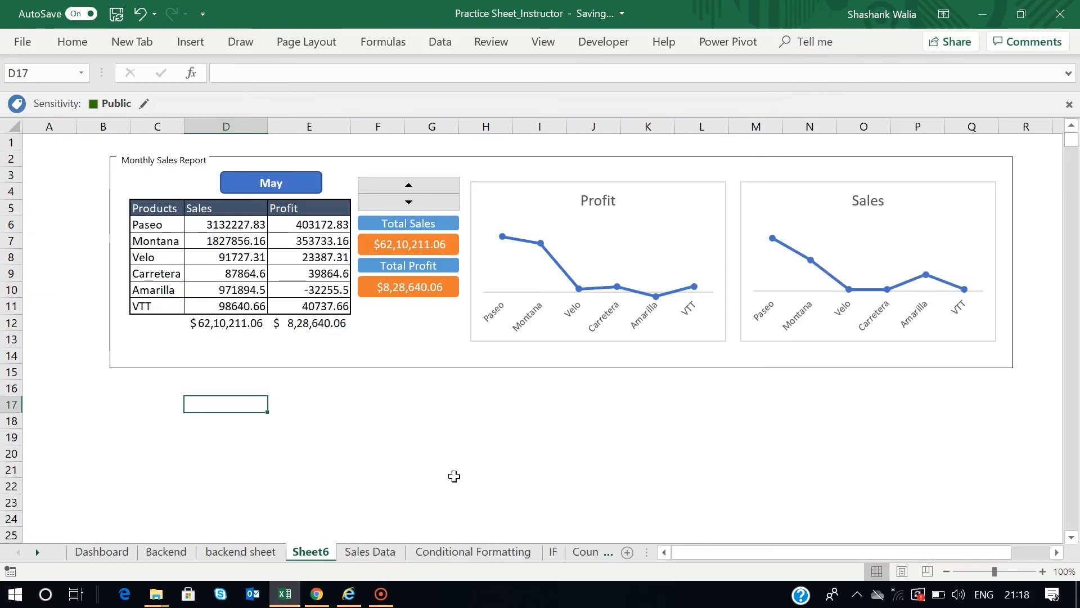
pyautogui.hotkey('ctrl', 'v')
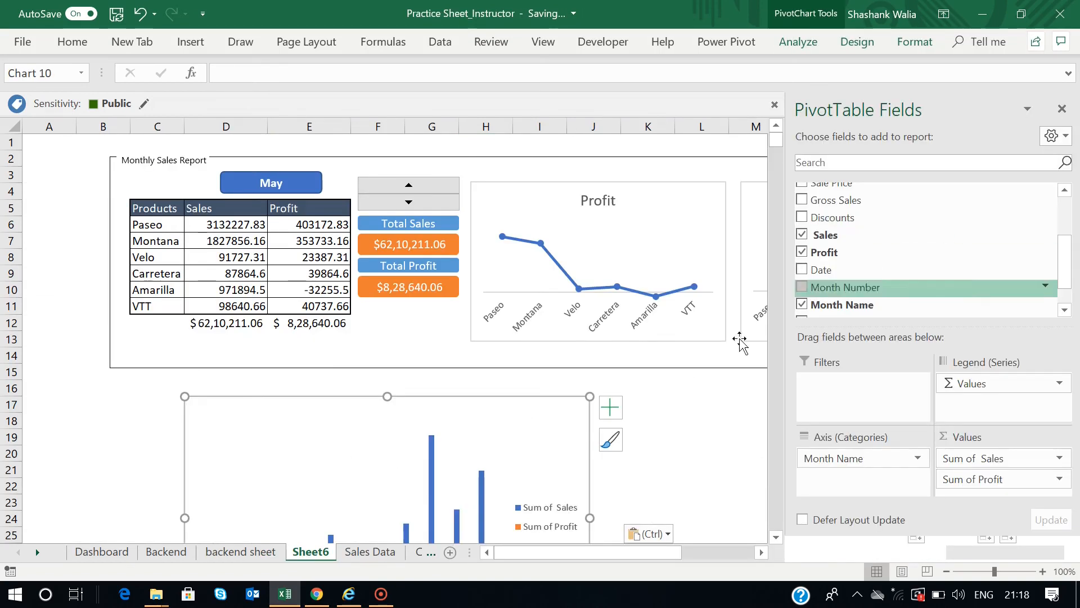
# Shrink the pasted PivotChart and position it just beneath the group box, starting under the Profit chart, with the field list closed.
pyautogui.scroll(-2, 561, 475)
pyautogui.scroll(-2, 561, 475)
pyautogui.moveTo(574, 489); pyautogui.dragTo(511, 434)
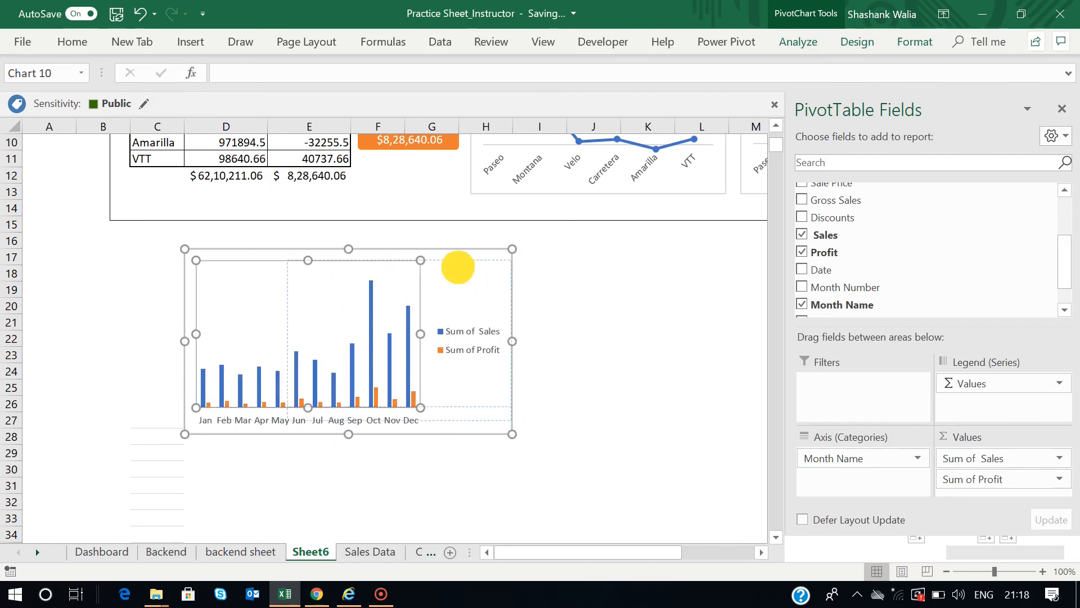
pyautogui.click(478, 269)
pyautogui.moveTo(314, 248); pyautogui.dragTo(600, 236)
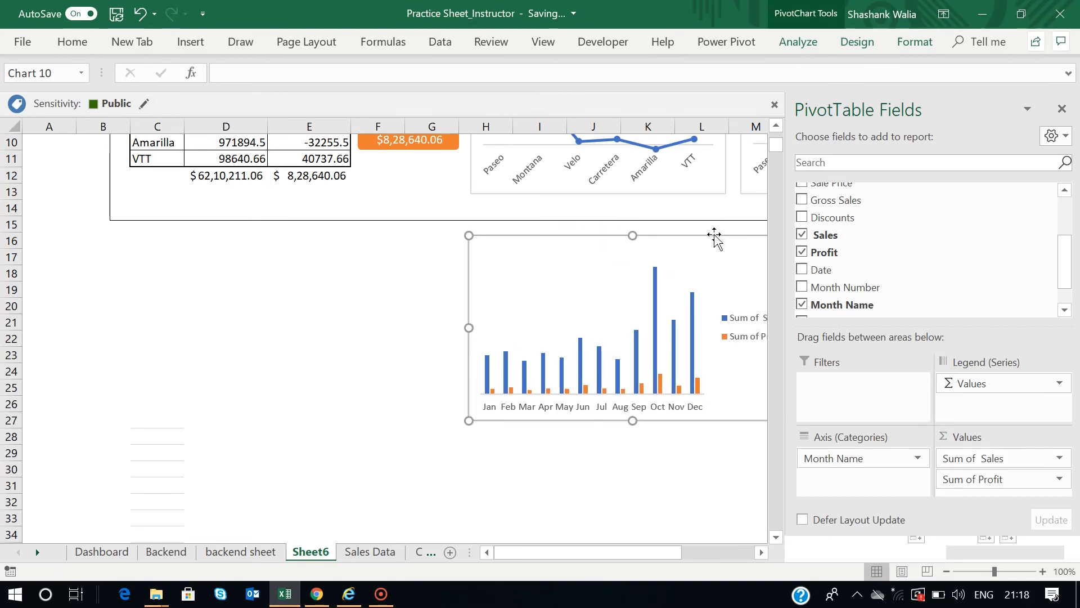
pyautogui.click(1062, 108)
pyautogui.click(606, 473)
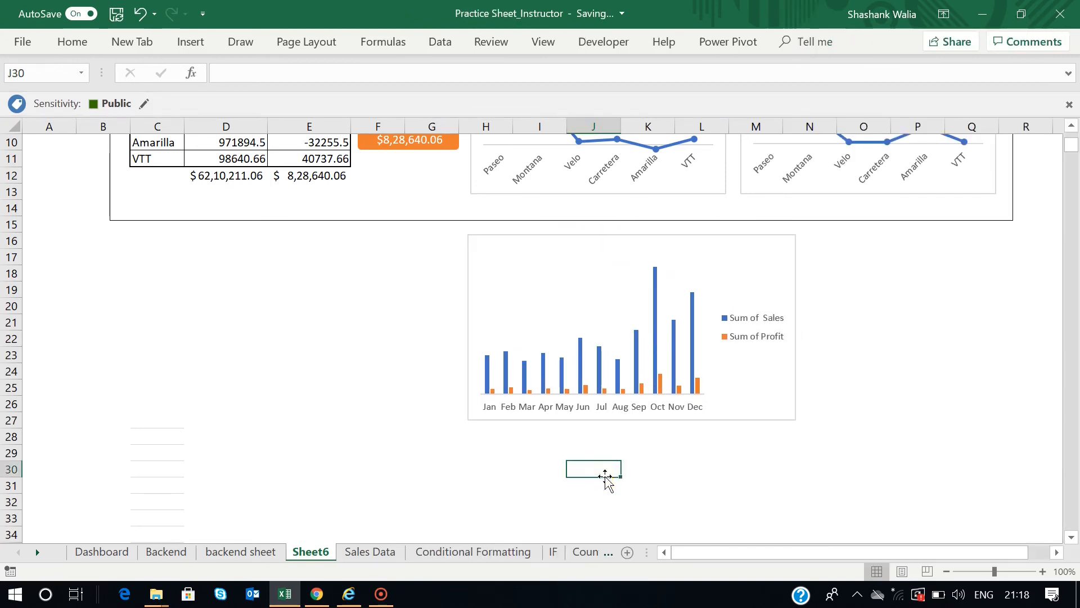
pyautogui.click(501, 337)
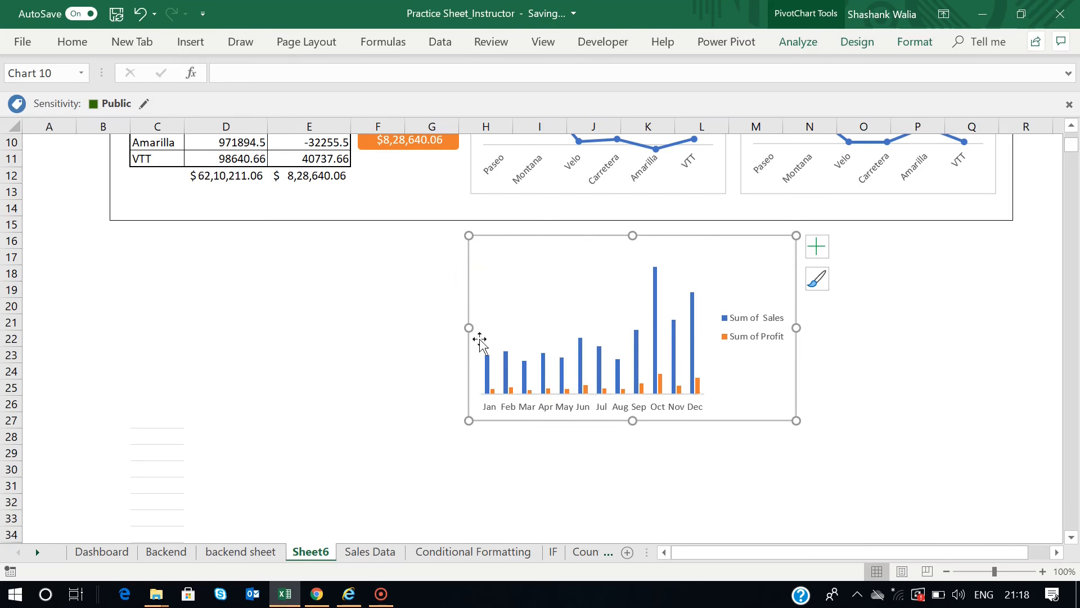
pyautogui.moveTo(469, 420)
pyautogui.mouseDown()
pyautogui.moveTo(457, 428)
pyautogui.moveTo(466, 425)
pyautogui.mouseUp()
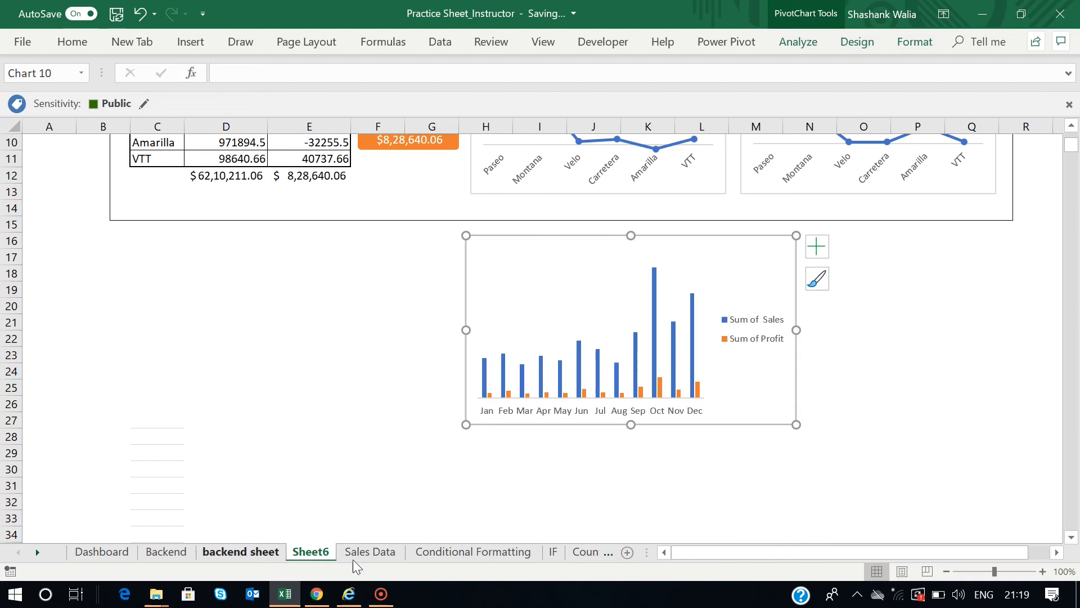
# Insert a Product slicer for the monthly sales and profit PivotTable on the backend sheet.
pyautogui.click(366, 554)
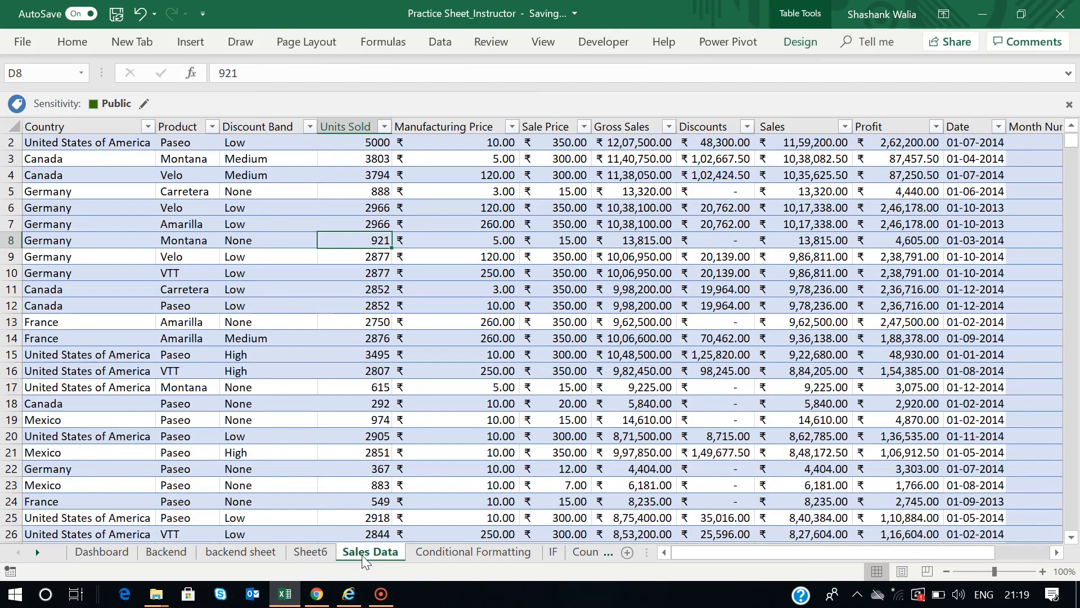
pyautogui.click(310, 552)
pyautogui.click(241, 551)
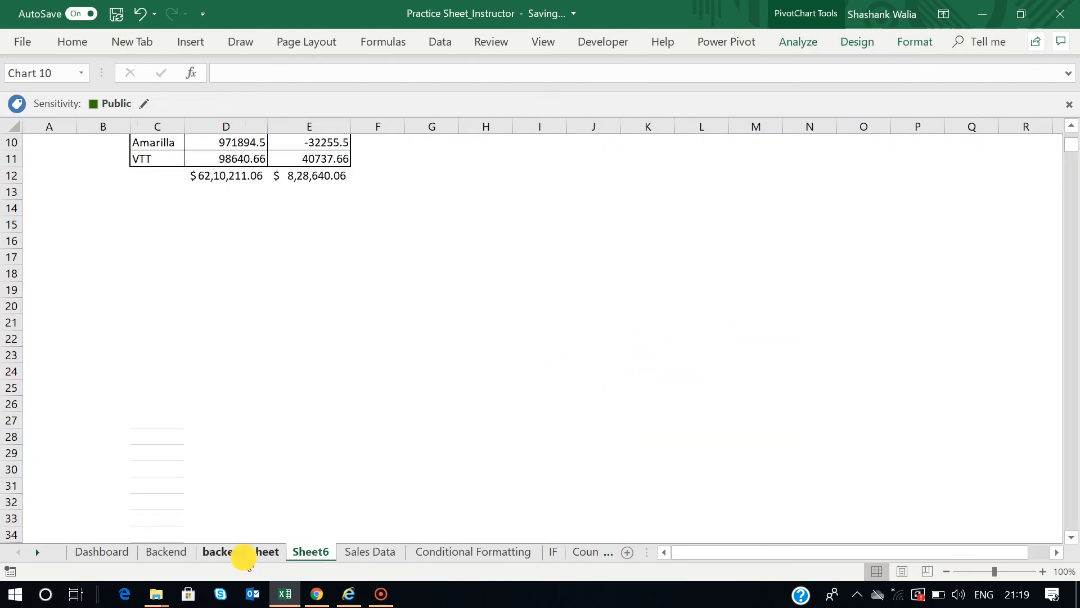
pyautogui.click(416, 224)
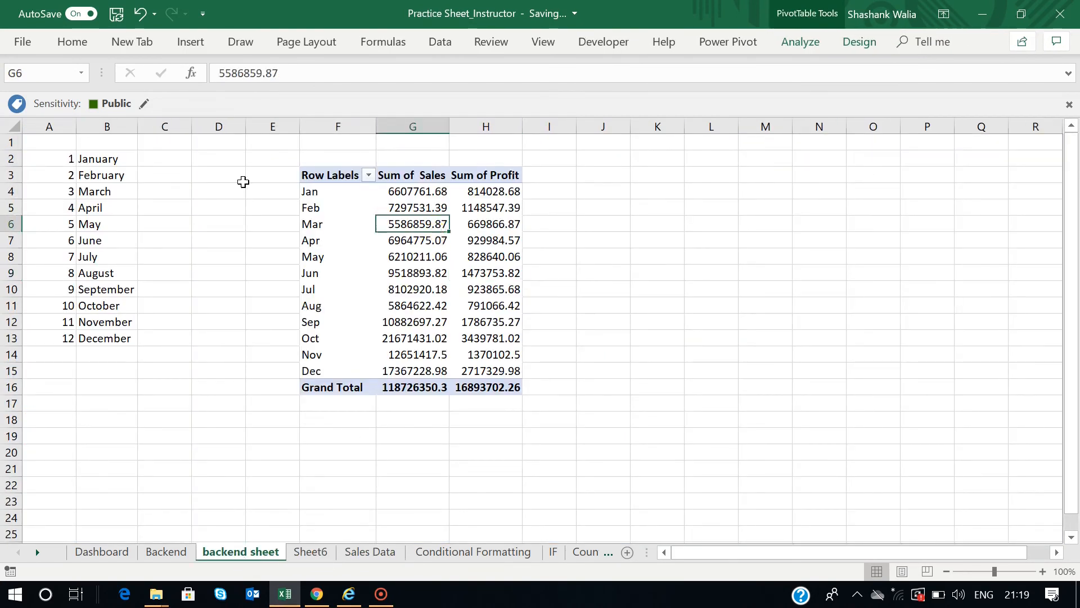
pyautogui.click(184, 43)
pyautogui.click(692, 66)
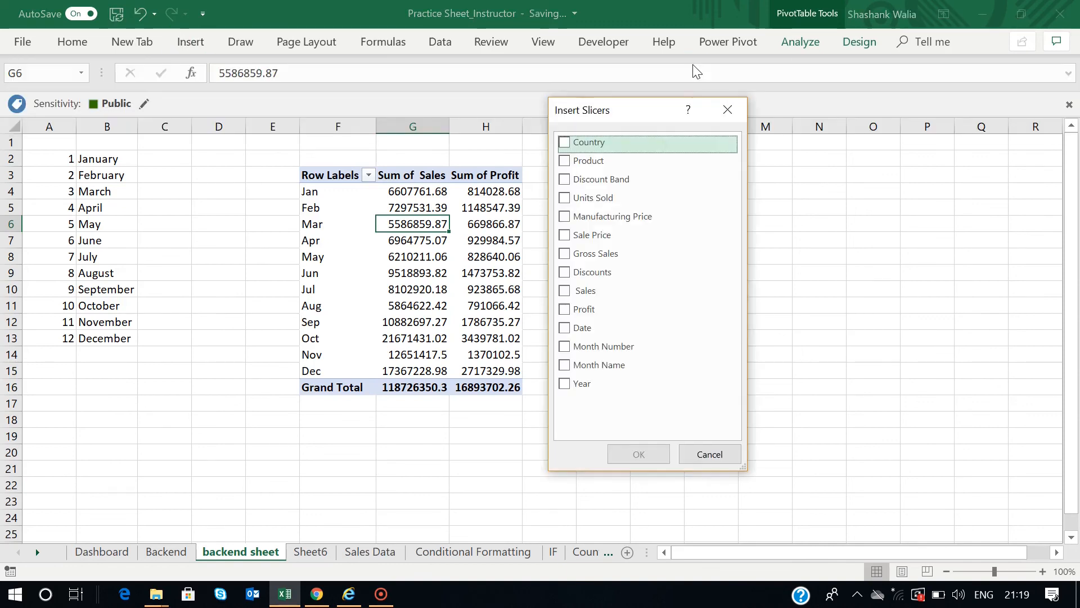
pyautogui.click(565, 159)
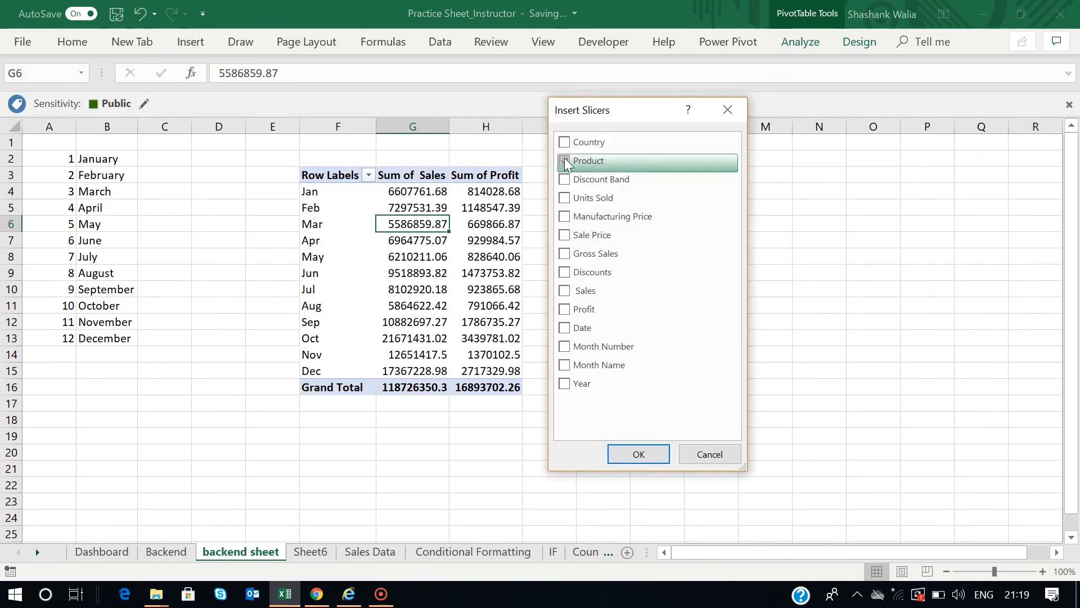
pyautogui.click(636, 454)
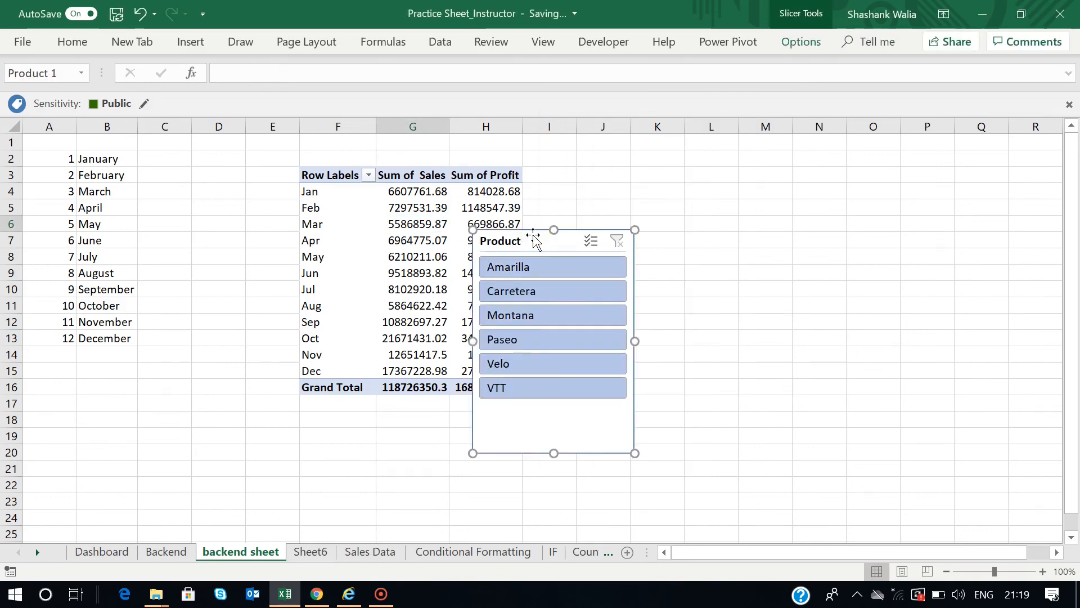
# Cut the Product slicer from the backend sheet and paste it into Sheet6.
pyautogui.press('Delete')
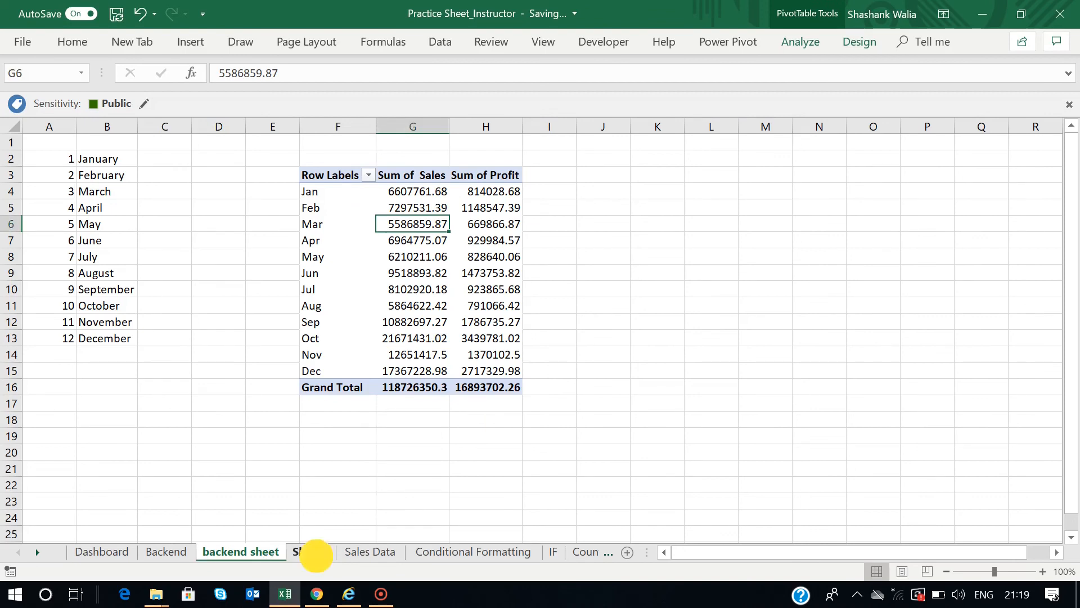
pyautogui.click(310, 551)
pyautogui.hotkey('ctrl', 'v')
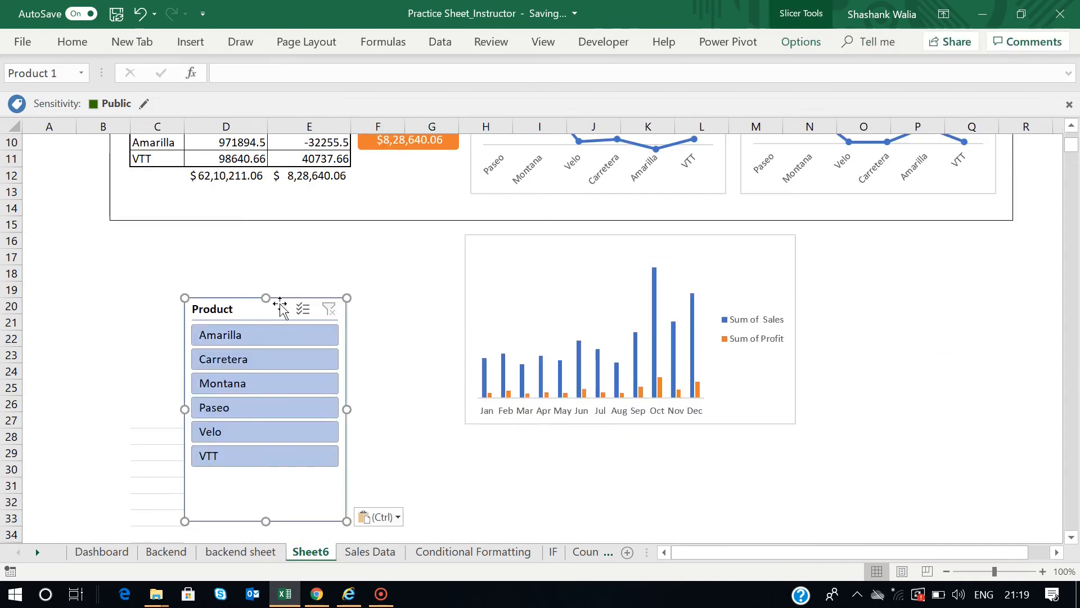
# Place the Product slicer directly beside the PivotChart, tops aligned, and shorten it to about 5.86 cm to match the chart's height.
pyautogui.moveTo(279, 304); pyautogui.dragTo(288, 239)
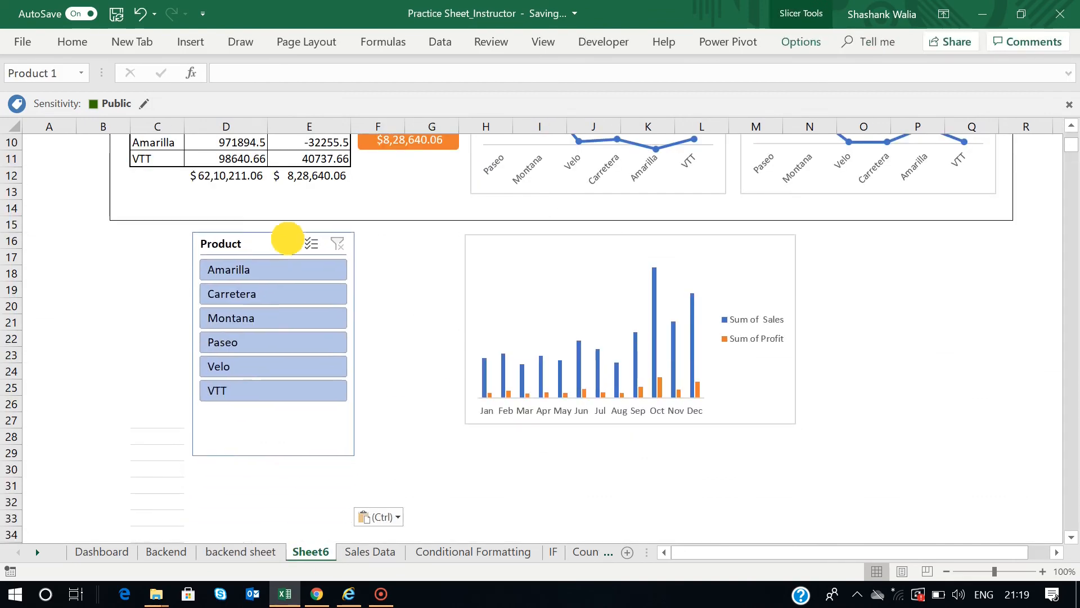
pyautogui.moveTo(359, 345)
pyautogui.mouseDown()
pyautogui.moveTo(369, 340)
pyautogui.moveTo(360, 341)
pyautogui.mouseUp()
pyautogui.moveTo(356, 286); pyautogui.dragTo(455, 290)
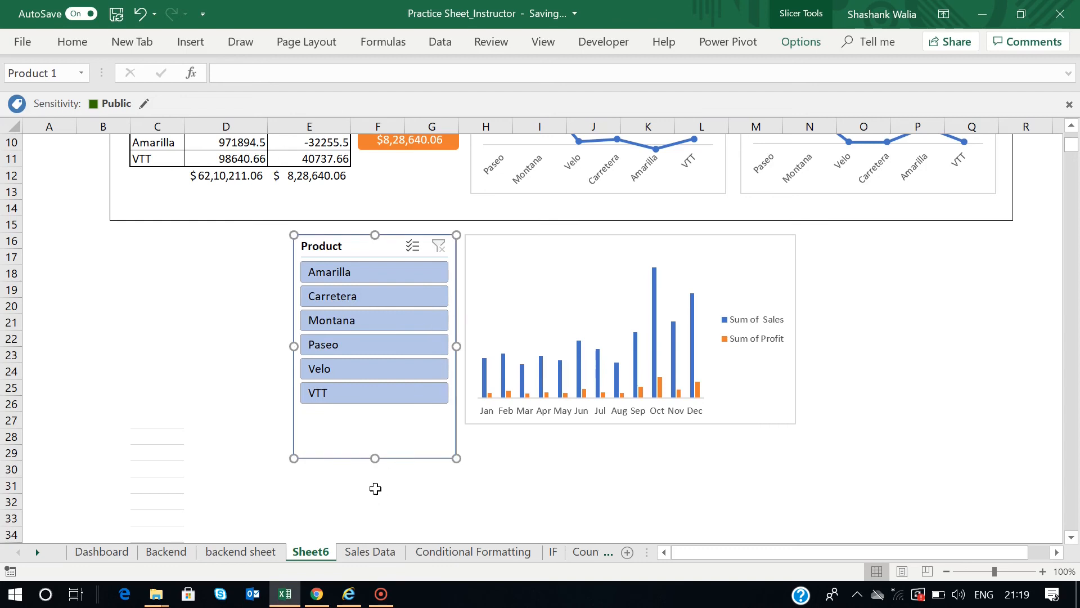
pyautogui.moveTo(376, 461); pyautogui.dragTo(381, 423)
pyautogui.click(250, 325)
pyautogui.click(370, 246)
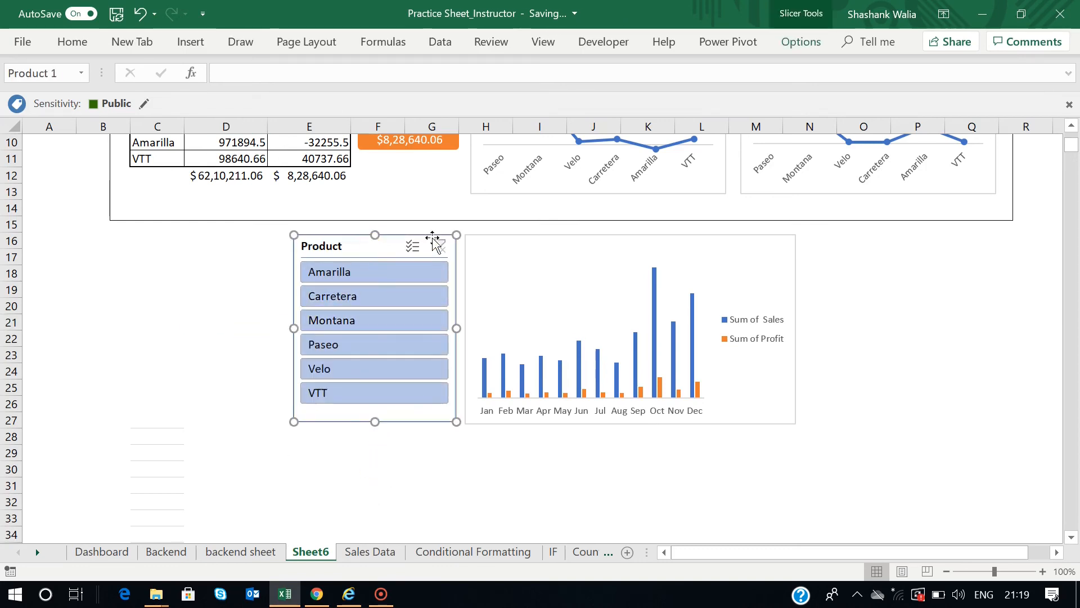
# Apply the solid orange slicer style to the Product slicer.
pyautogui.click(801, 41)
pyautogui.click(510, 96)
pyautogui.click(234, 202)
pyautogui.click(185, 333)
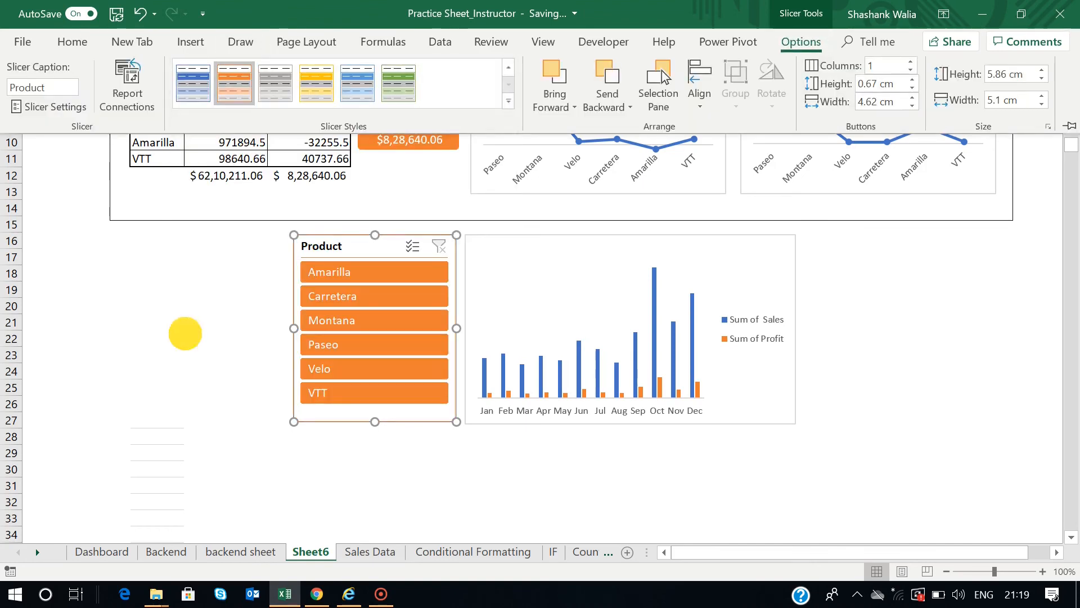
# Test the Product slicer by filtering the PivotChart by Amarilla, Carretera, Montana and finally Paseo.
pyautogui.click(370, 272)
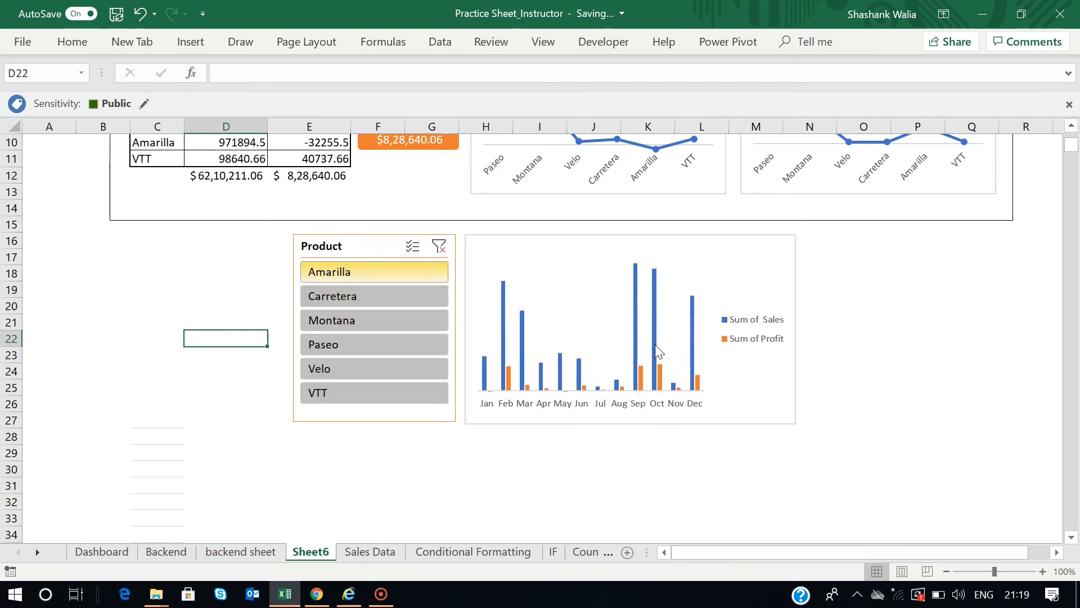
pyautogui.click(350, 296)
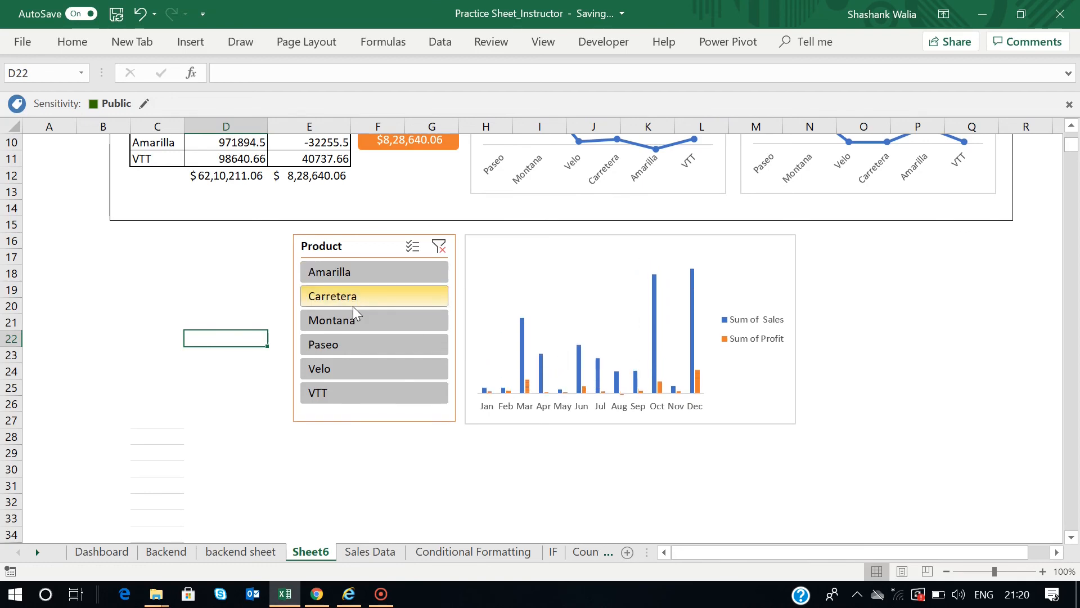
pyautogui.click(372, 329)
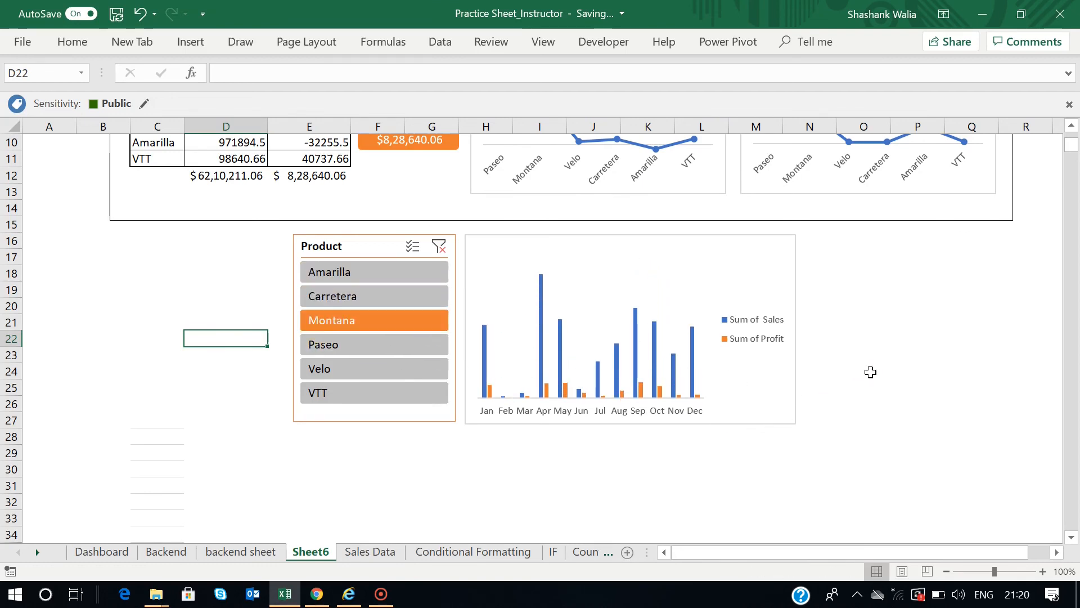
pyautogui.scroll(2, 945, 378)
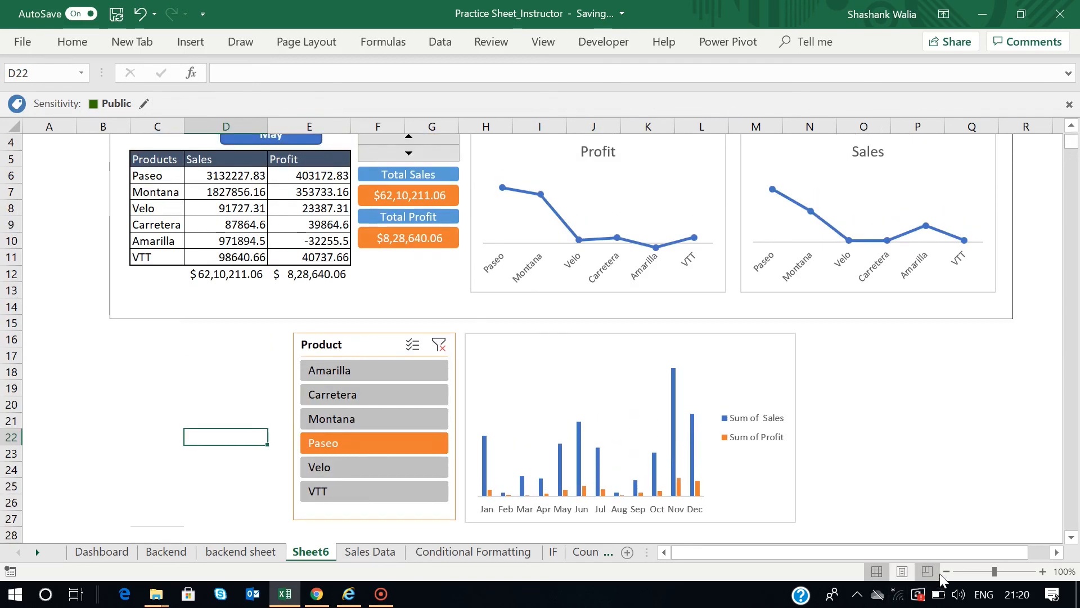
# Check the finished Dashboard's totals layout, then duplicate Sheet6's orange Total Sales value box beside the PivotChart at 90% zoom.
pyautogui.click(947, 572)
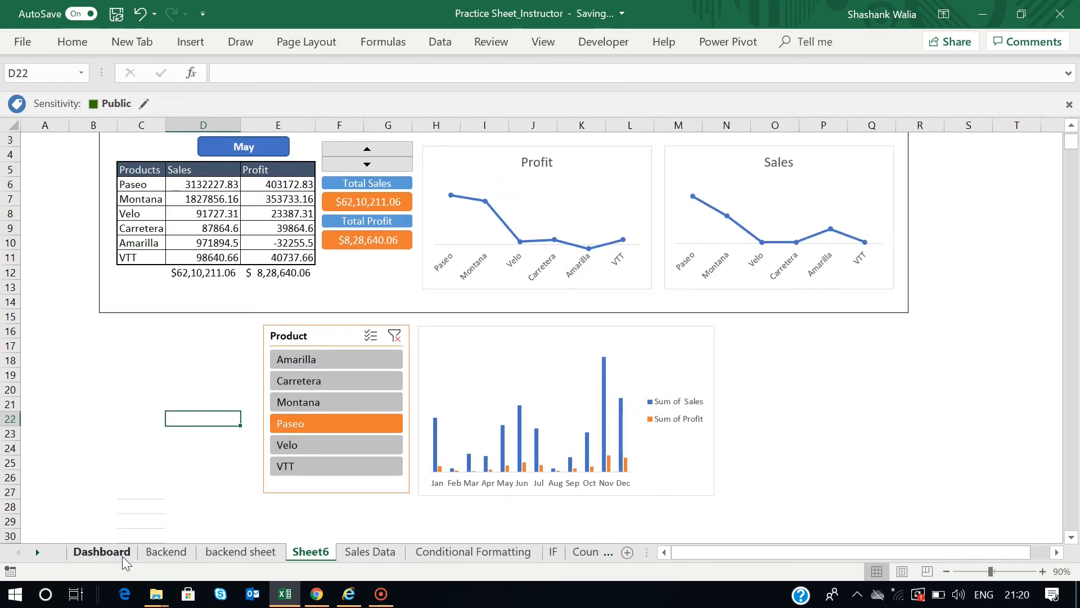
pyautogui.click(101, 552)
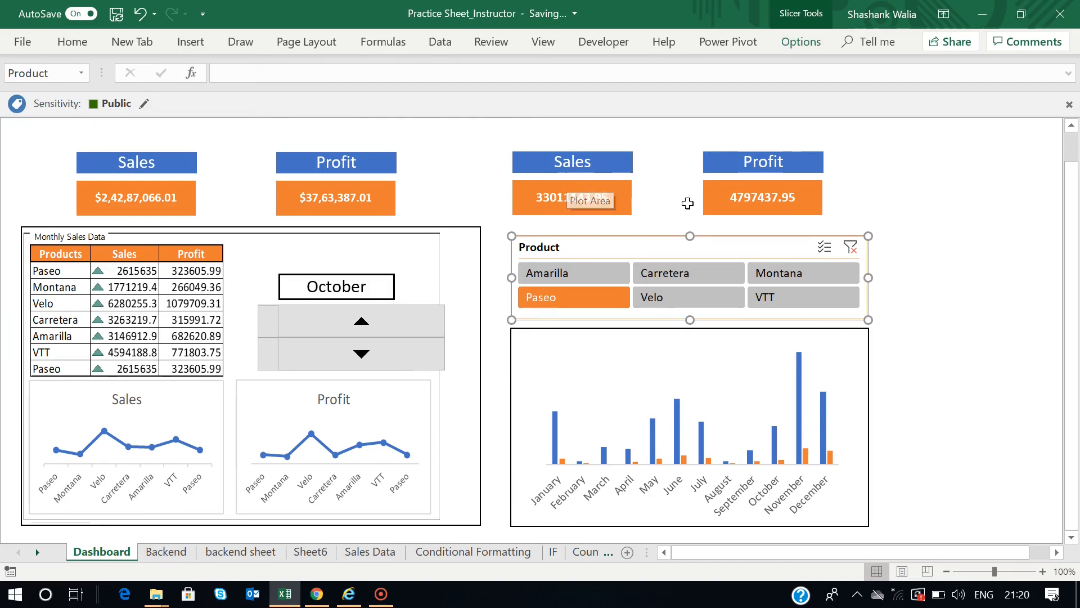
pyautogui.click(232, 554)
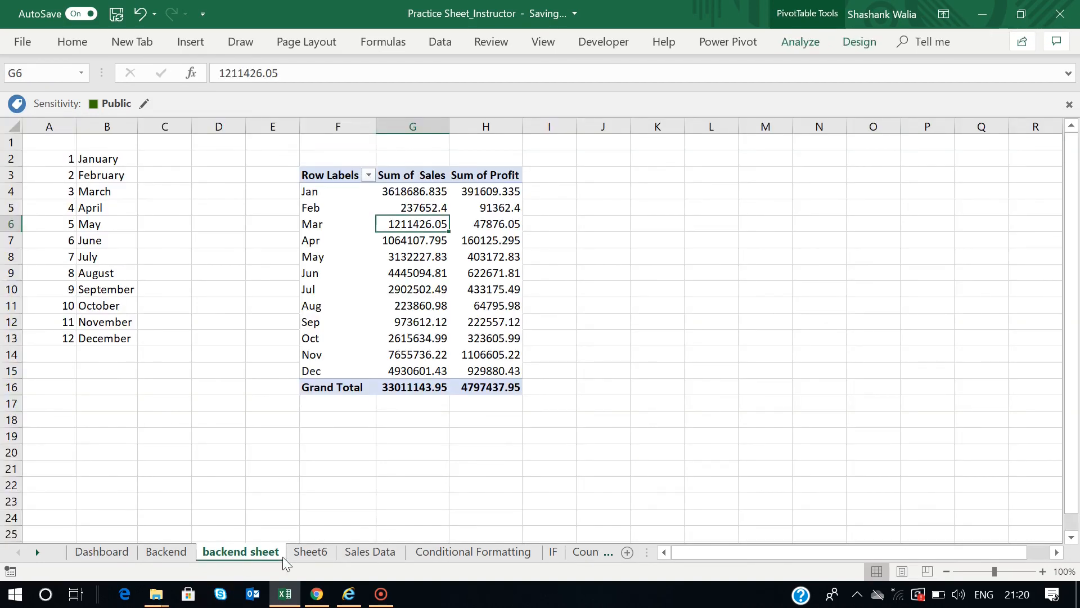
pyautogui.click(310, 552)
pyautogui.click(404, 204)
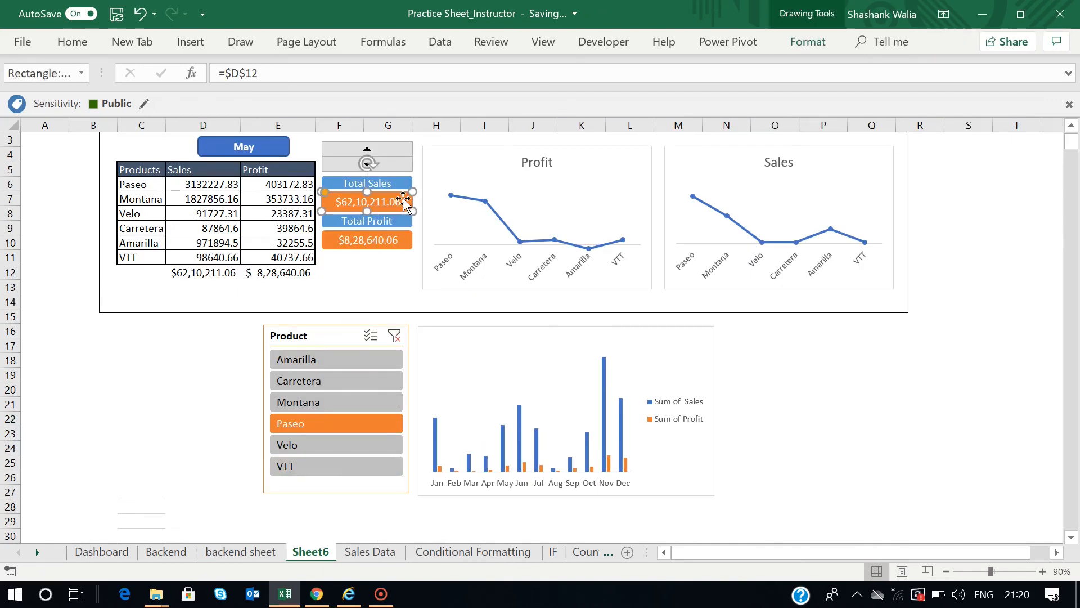
pyautogui.moveTo(404, 200); pyautogui.dragTo(855, 373)
# Clear the copied sales value from the duplicated orange box beside the PivotChart.
pyautogui.click(793, 359)
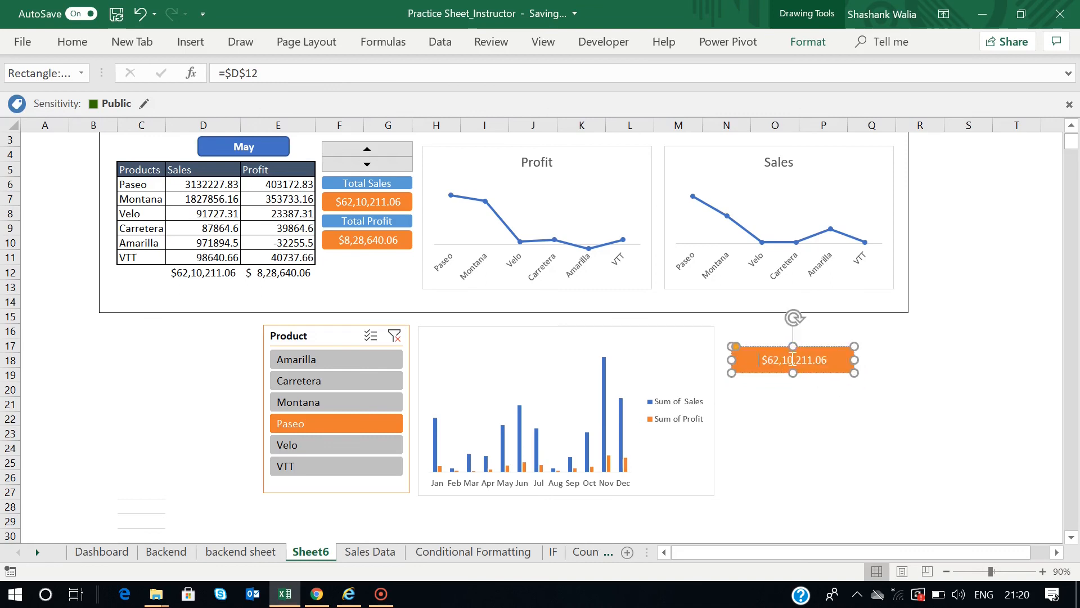
pyautogui.hotkey('ctrl', 'a')
pyautogui.press('Delete')
pyautogui.click(820, 447)
pyautogui.click(783, 364)
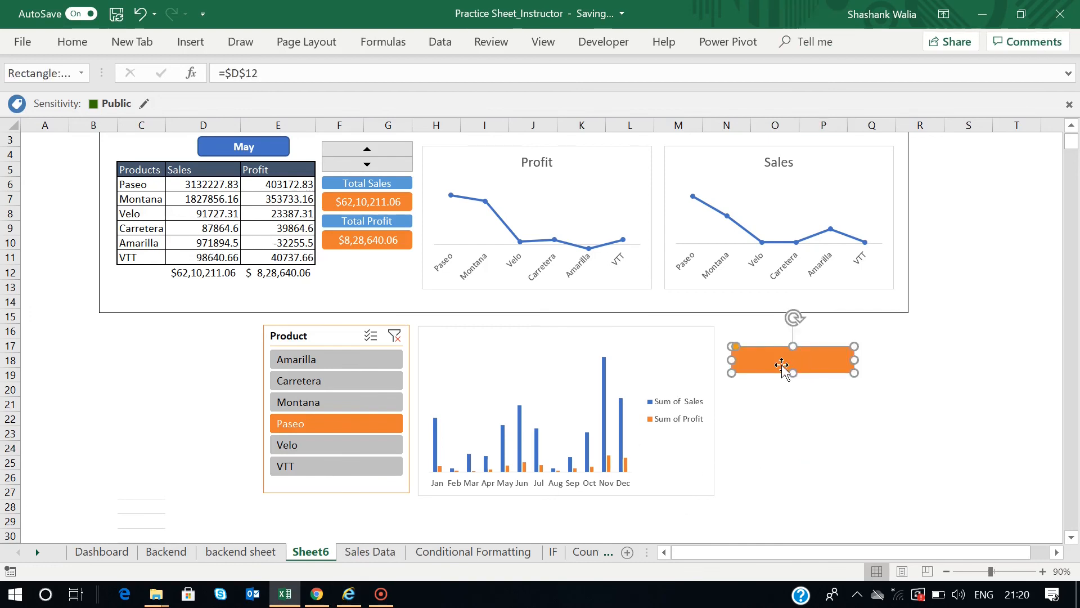
# Link the duplicated box to the PivotTable's grand total of sales with =backendsheet!$G$16.
pyautogui.tripleClick(287, 73)
pyautogui.press('BackSpace')
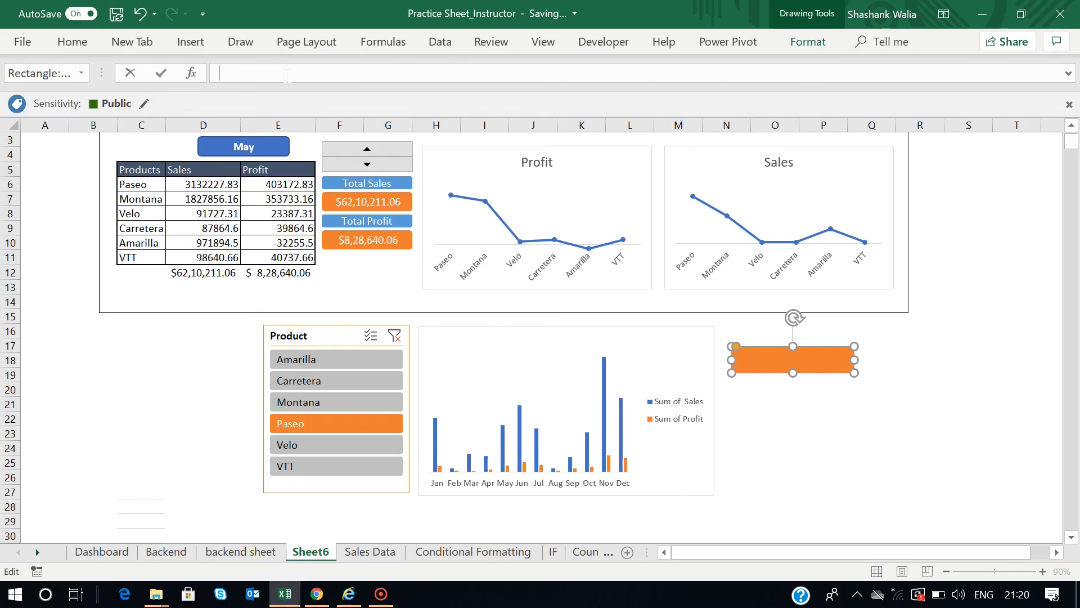
pyautogui.click(246, 553)
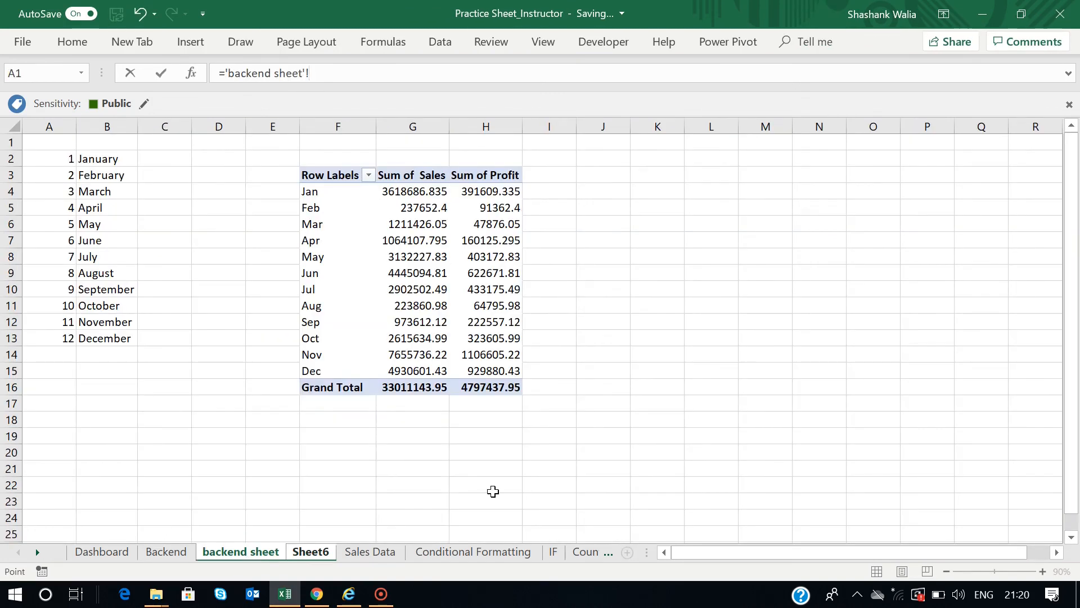
pyautogui.click(406, 387)
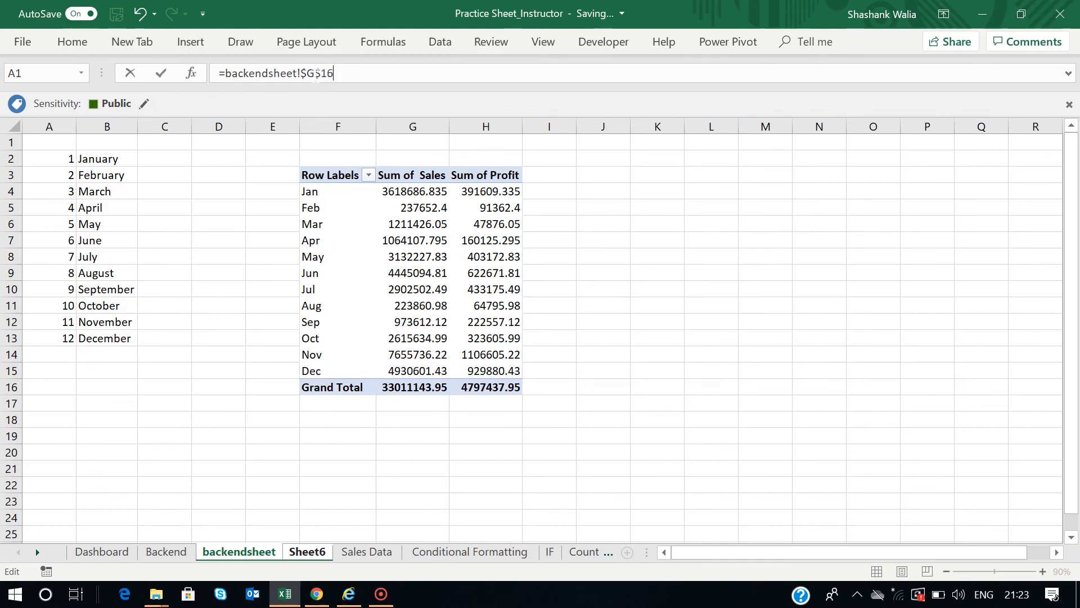
pyautogui.press('Return')
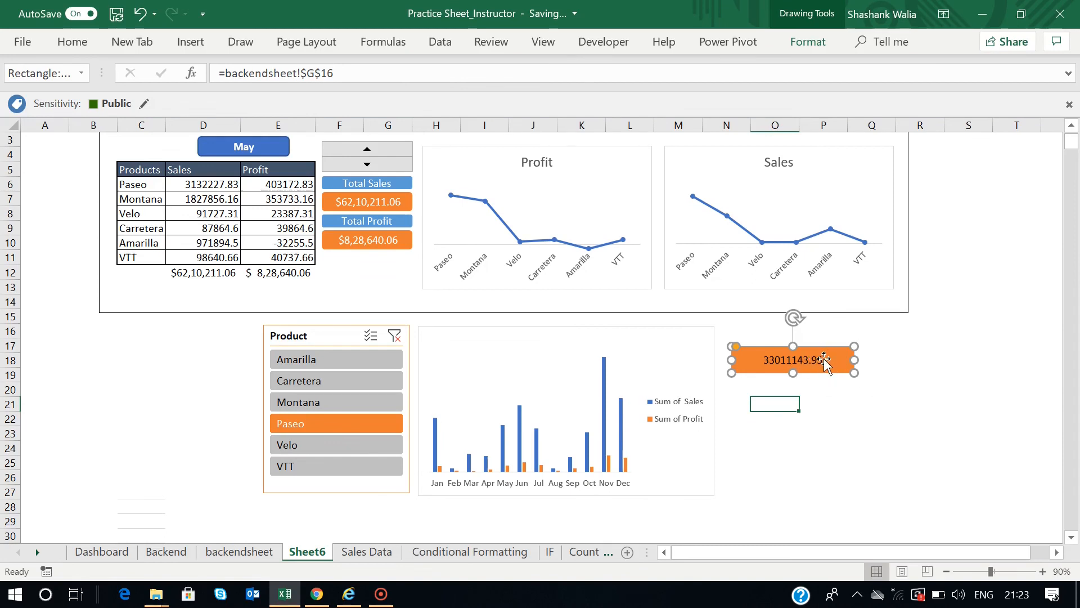
# Duplicate the linked sales box just below itself and link the copy to the profit grand total with =backendsheet!$H$16.
pyautogui.moveTo(831, 358); pyautogui.dragTo(821, 398)
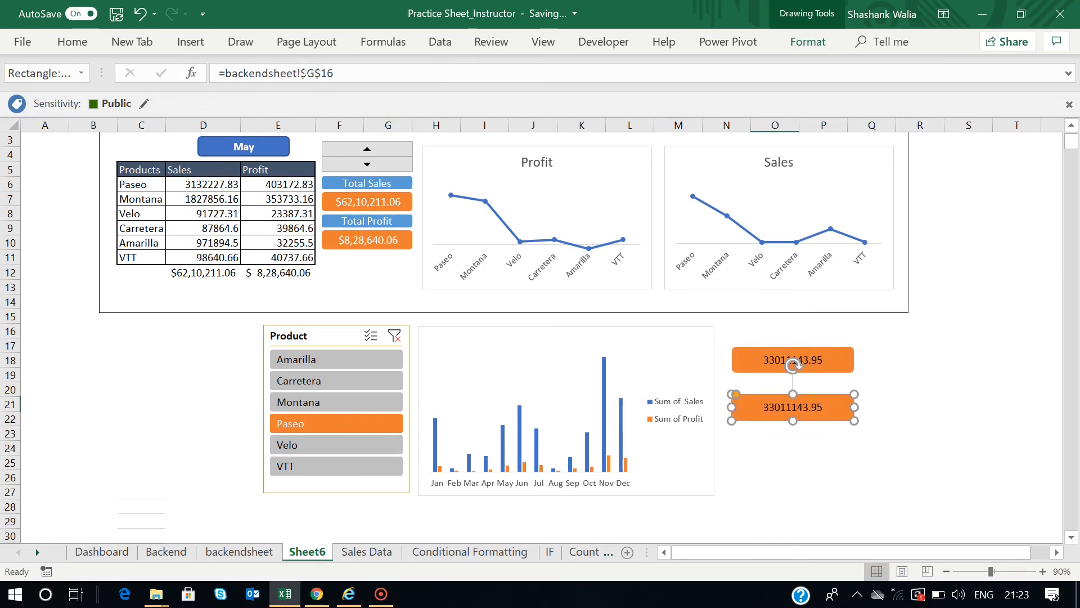
pyautogui.click(353, 551)
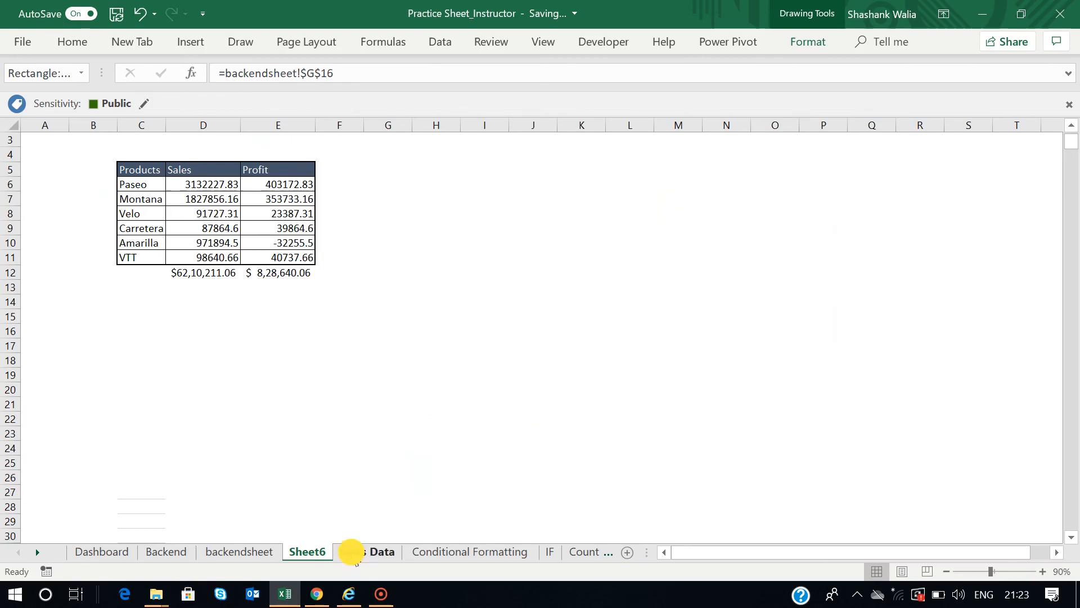
pyautogui.click(239, 551)
pyautogui.click(483, 391)
pyautogui.click(293, 550)
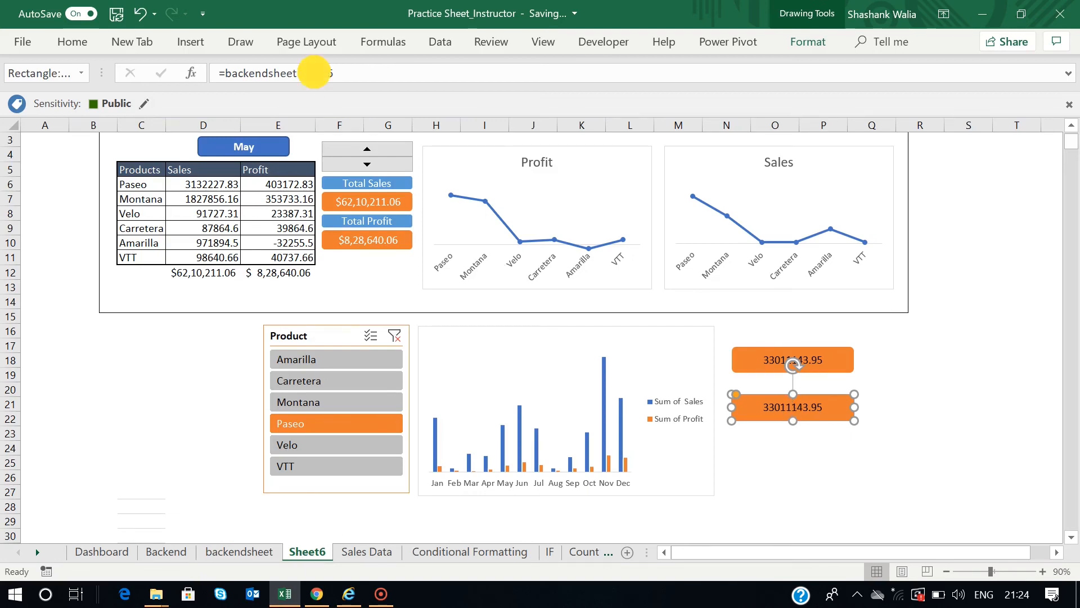
pyautogui.click(315, 73)
pyautogui.press('BackSpace')
pyautogui.write('H')
pyautogui.press('Return')
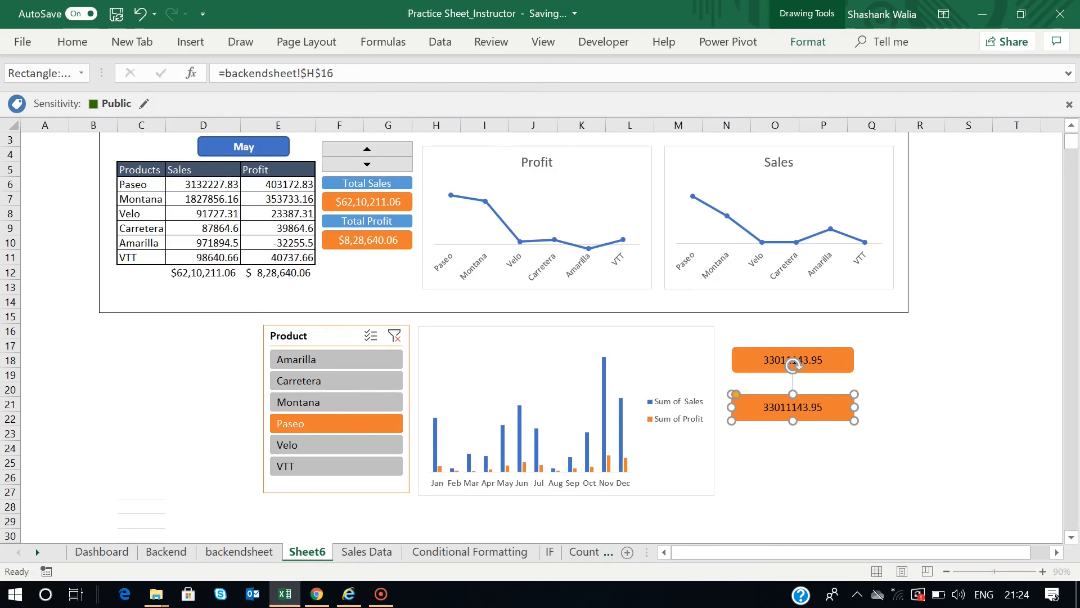
pyautogui.click(866, 422)
pyautogui.click(813, 405)
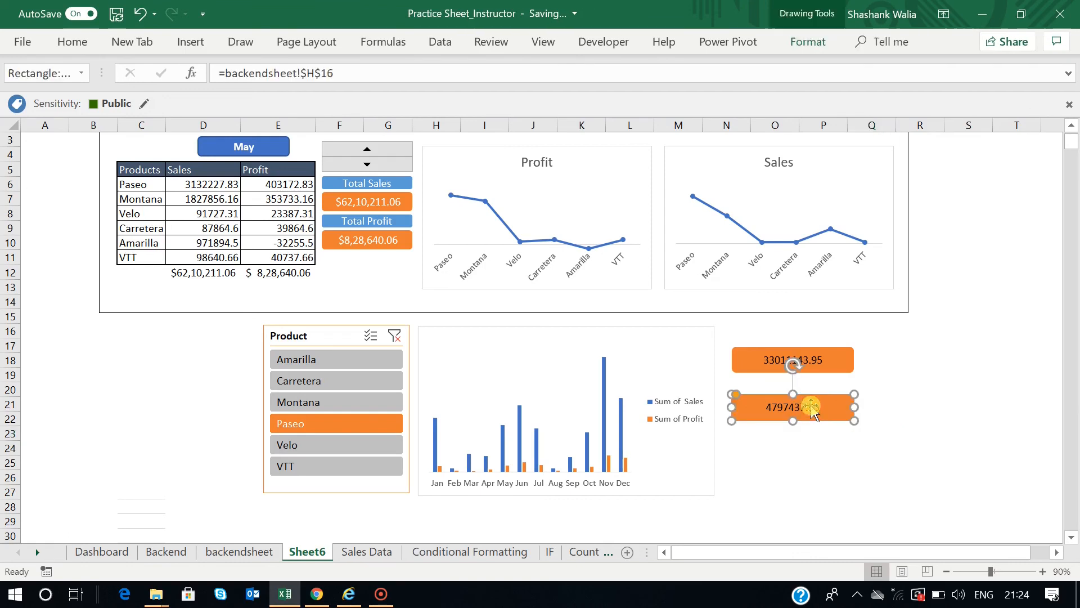
# Format the PivotTable's sales and profit grand totals in G16:H16 of backendsheet with the dollar accounting format.
pyautogui.click(779, 361)
pyautogui.click(770, 358)
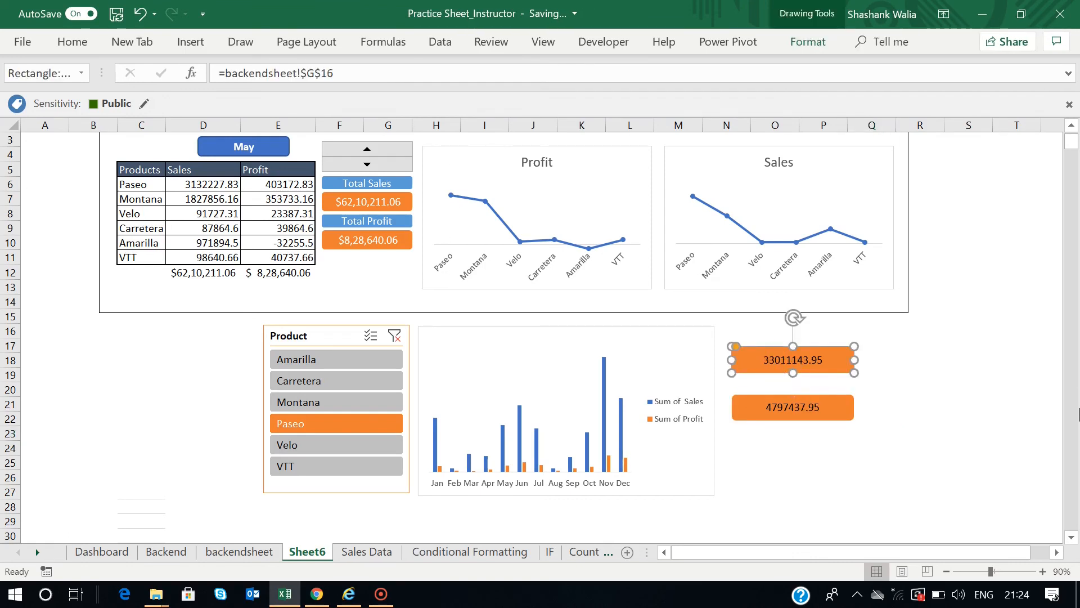
pyautogui.click(222, 551)
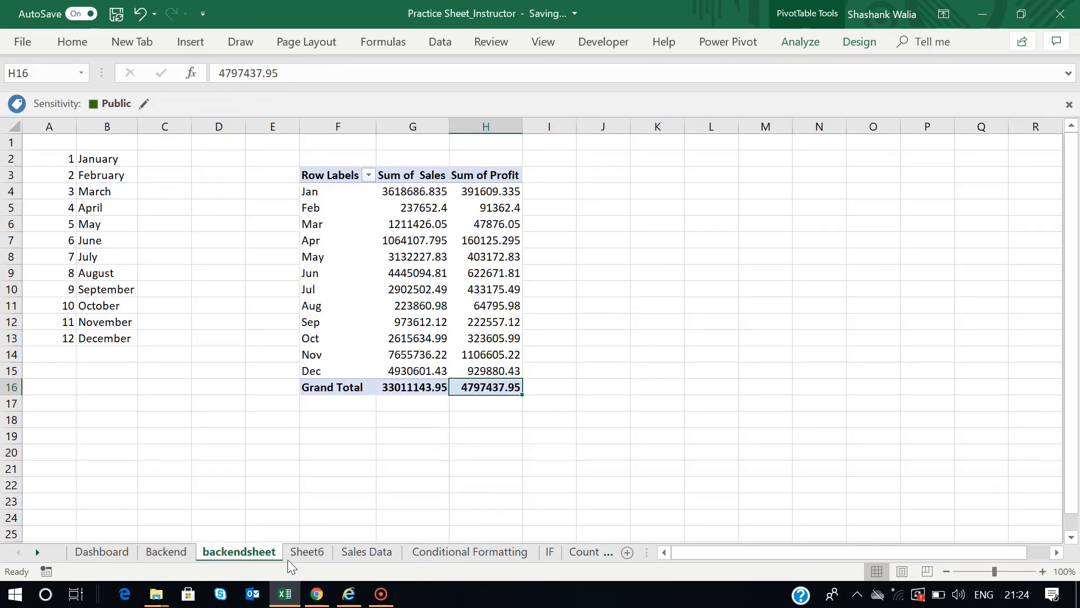
pyautogui.click(417, 388)
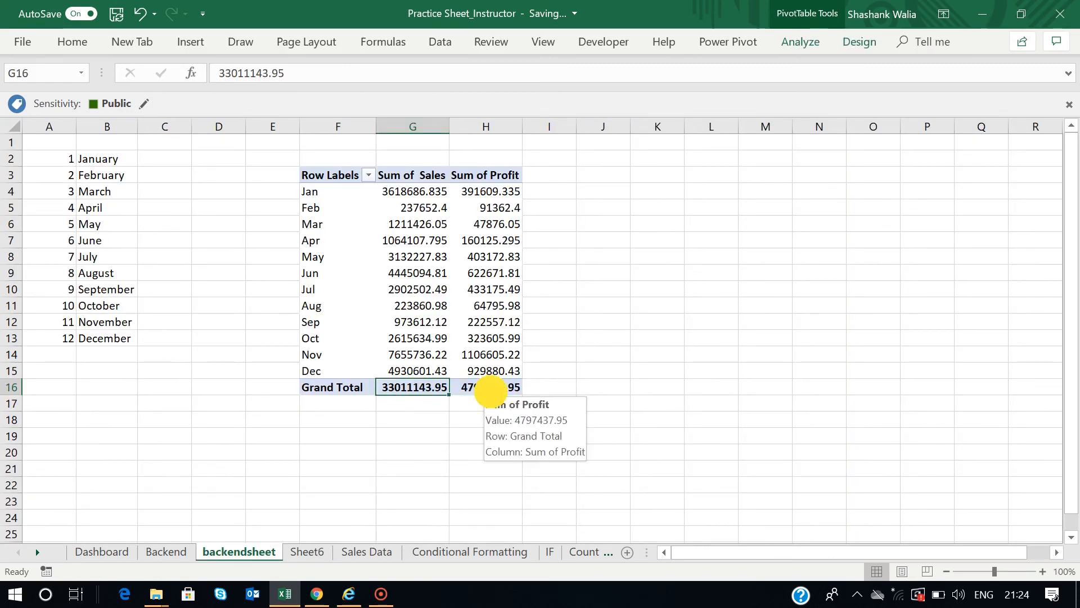
pyautogui.keyDown('shift'); pyautogui.click(485, 389); pyautogui.keyUp('shift')
pyautogui.click(76, 41)
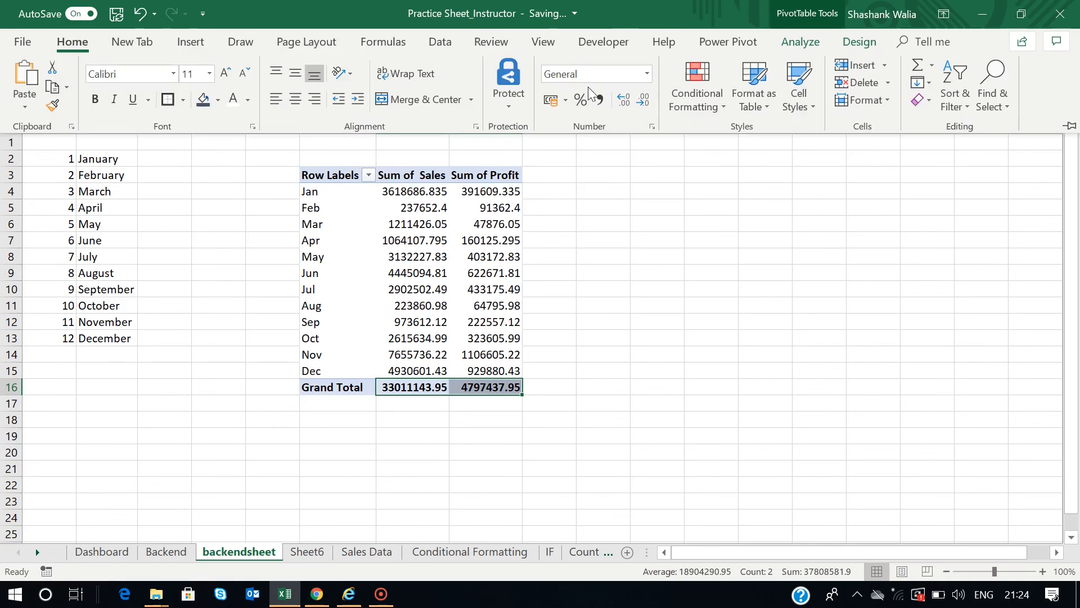
pyautogui.click(566, 100)
pyautogui.click(578, 139)
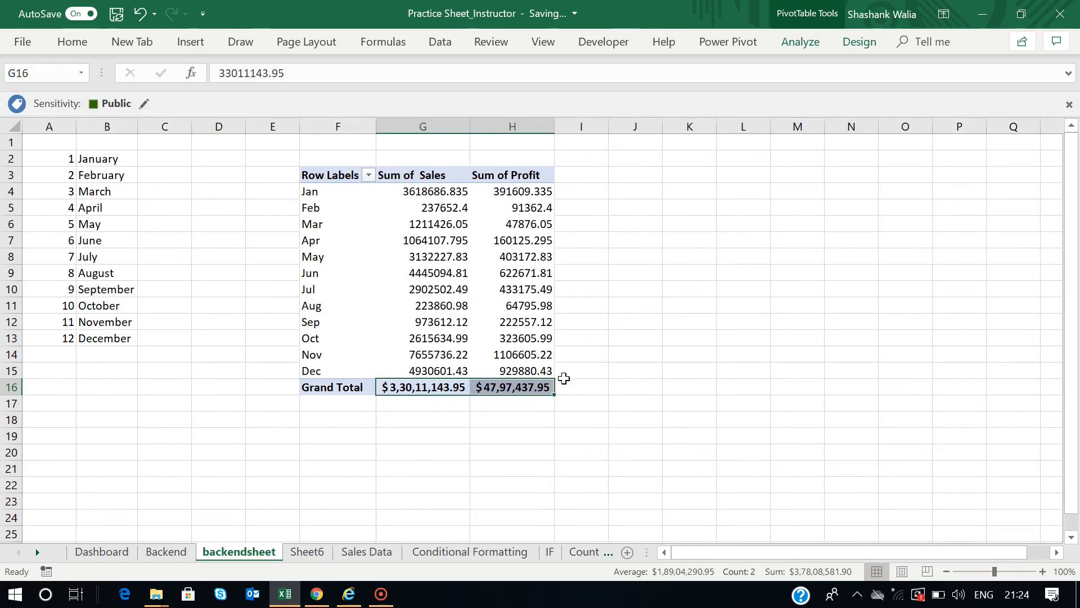
# Make the text of both linked total boxes beside Sheet6's PivotChart white and bold.
pyautogui.click(307, 551)
pyautogui.click(928, 377)
pyautogui.click(785, 365)
pyautogui.keyDown('ctrl'); pyautogui.click(791, 411); pyautogui.keyUp('ctrl')
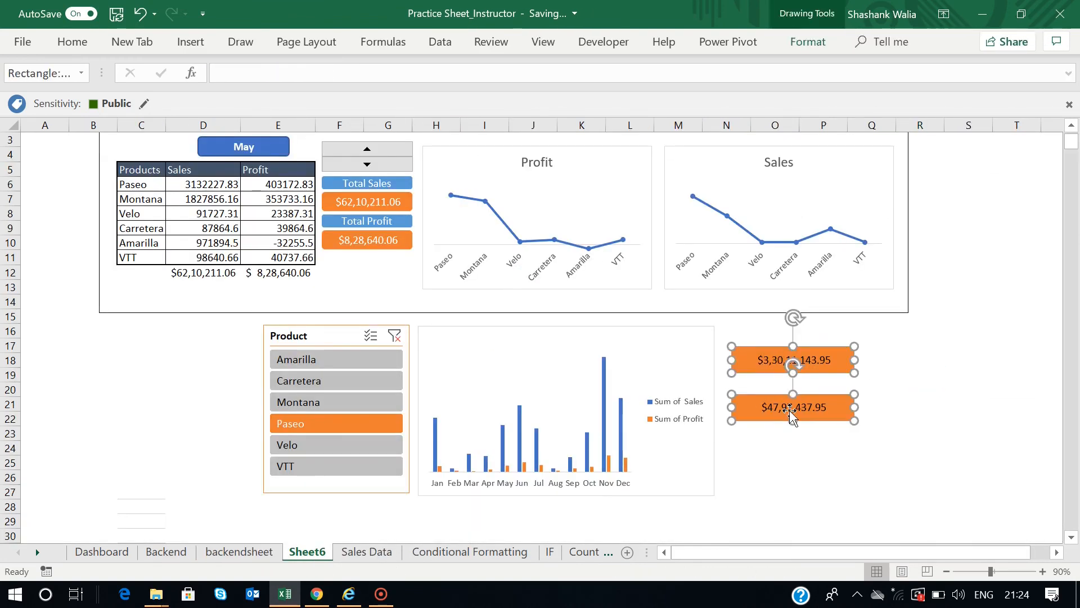
pyautogui.click(83, 42)
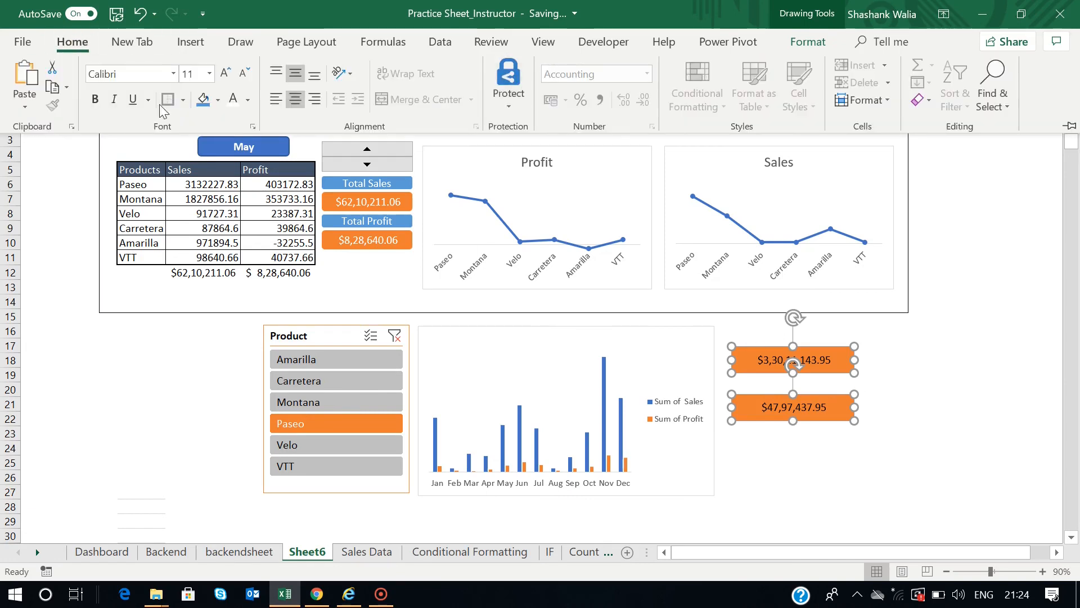
pyautogui.click(234, 100)
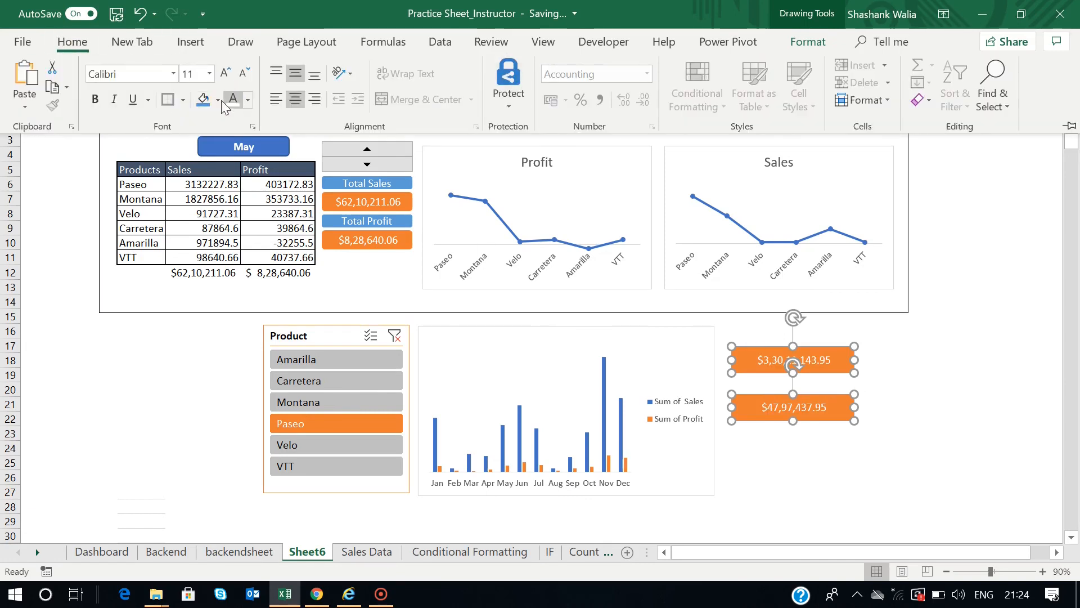
pyautogui.click(95, 99)
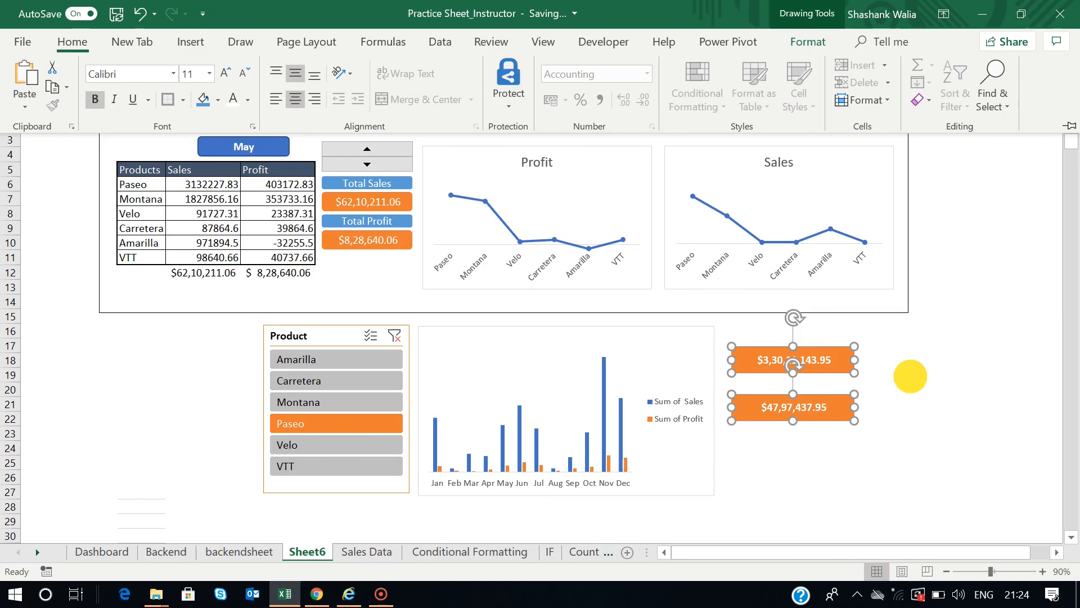
pyautogui.click(910, 376)
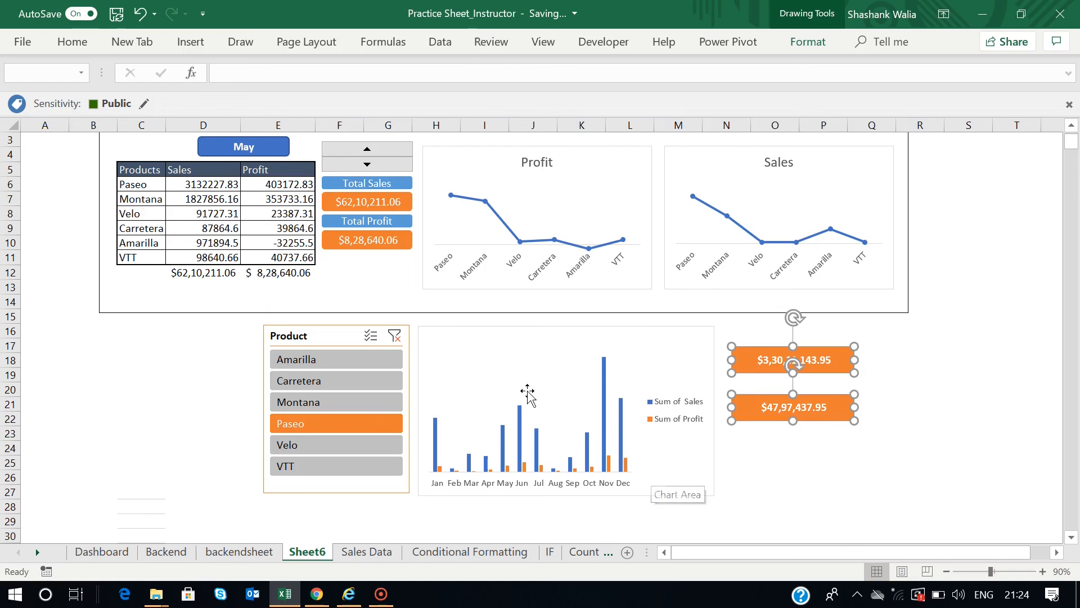
# Test the monthly report's spin button by stepping back to April and forward again to May.
pyautogui.scroll(1, 527, 392)
pyautogui.scroll(-1, 527, 392)
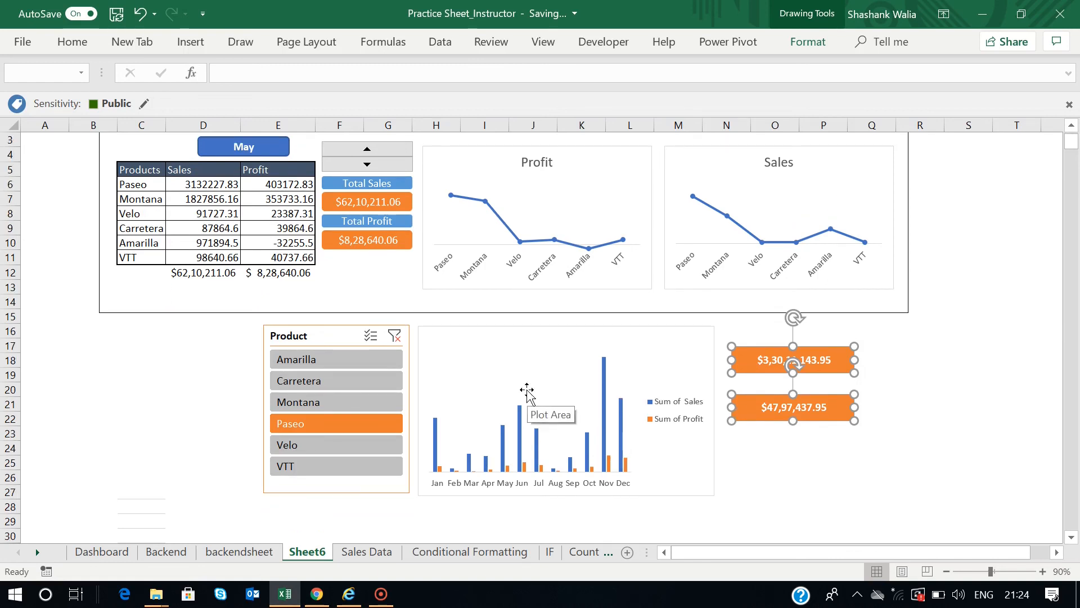
pyautogui.scroll(1, 527, 392)
pyautogui.click(359, 183)
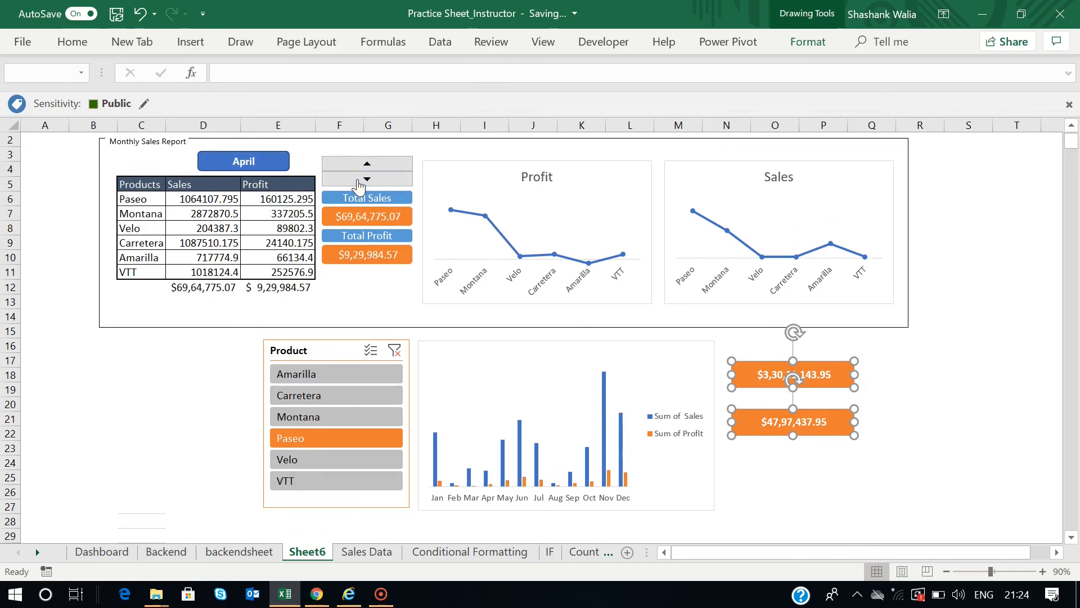
pyautogui.click(365, 165)
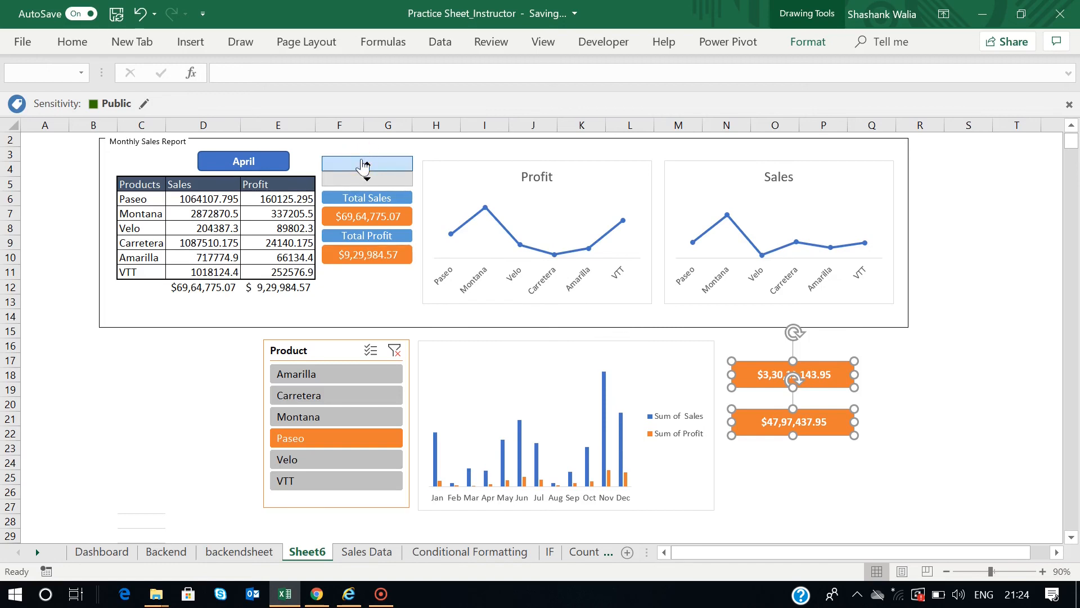
# Test the Product slicer by filtering the PivotChart and linked totals to Amarilla, Carretera and Montana in turn.
pyautogui.click(340, 378)
pyautogui.click(340, 401)
pyautogui.click(345, 425)
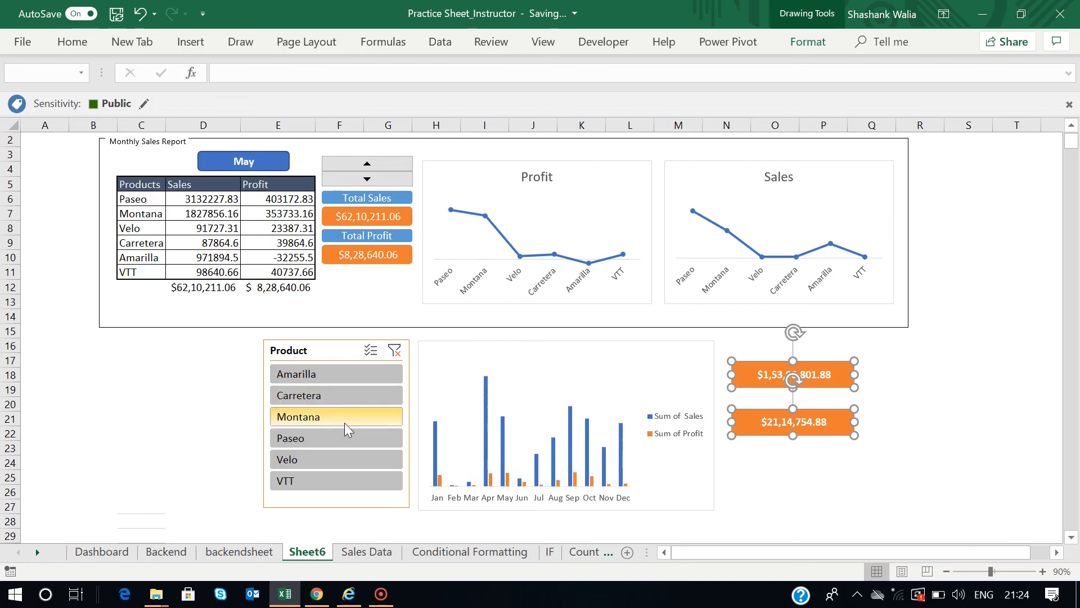